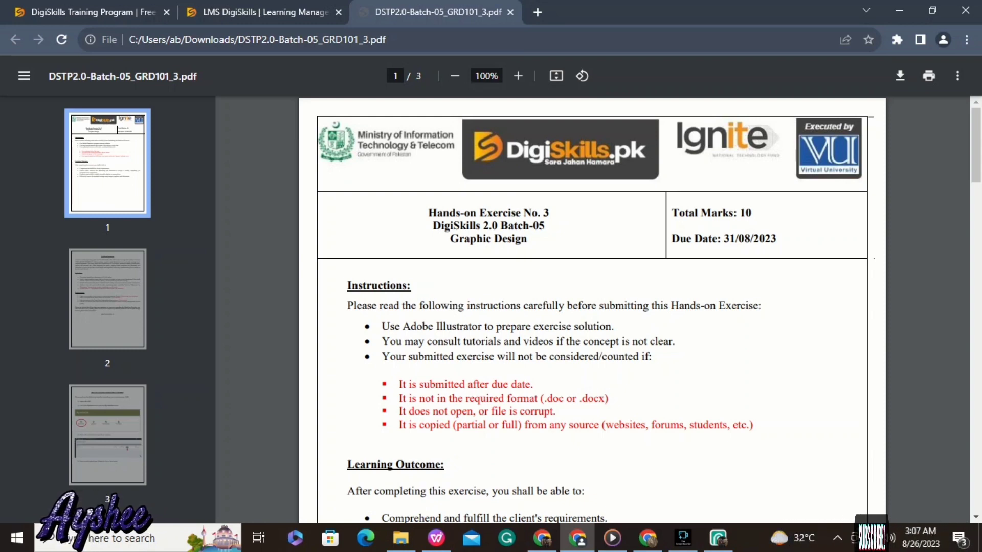
- Read the exercise PDF's instructions, learning outcomes, problem statement, poster guidelines and screenshot requirements
scroll(592, 307, "down", 3)
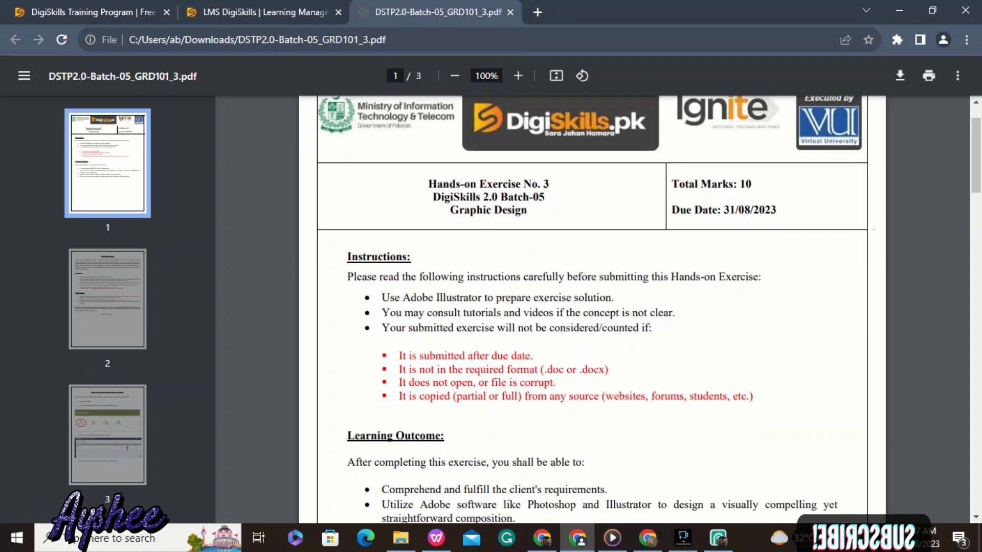
scroll(593, 268, "down", 1)
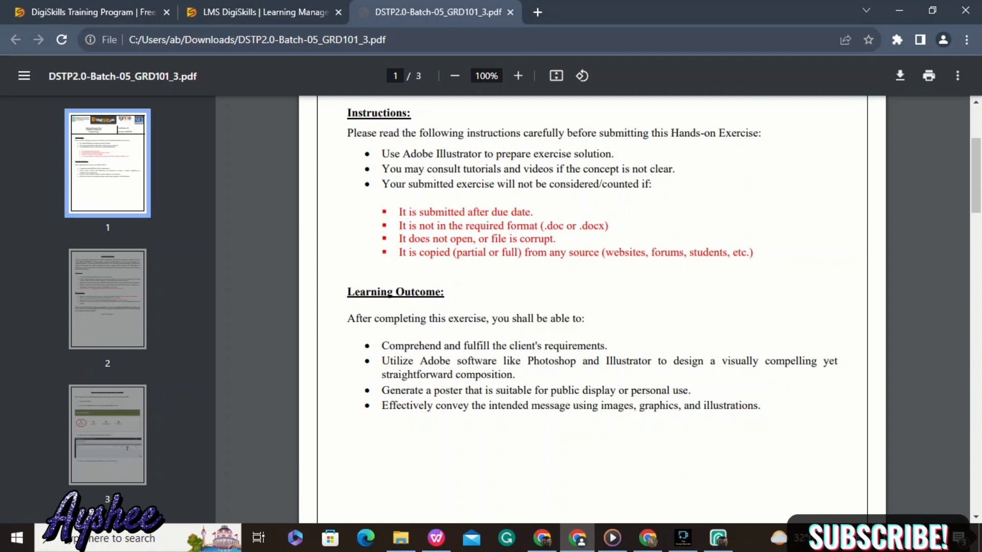
scroll(593, 255, "down", 1)
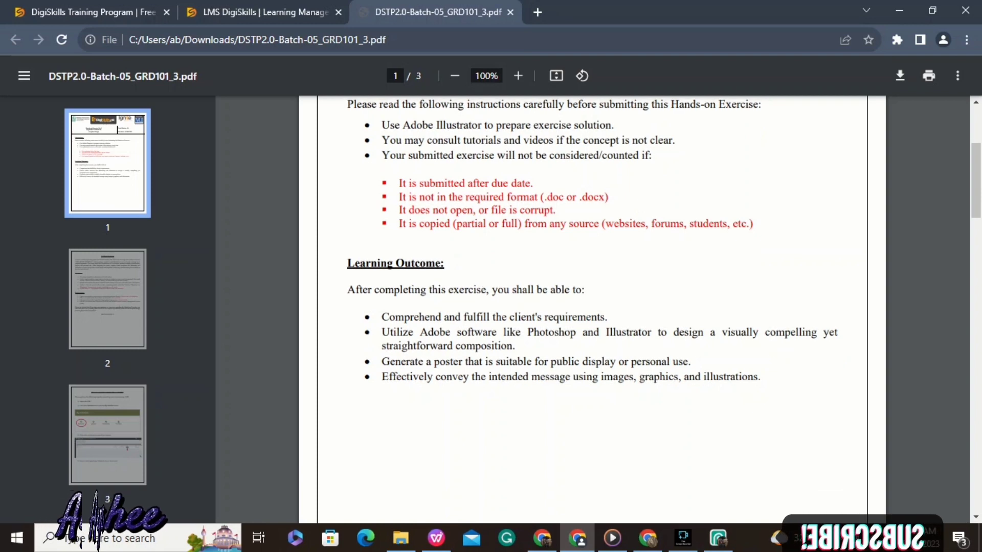
scroll(593, 306, "down", 4)
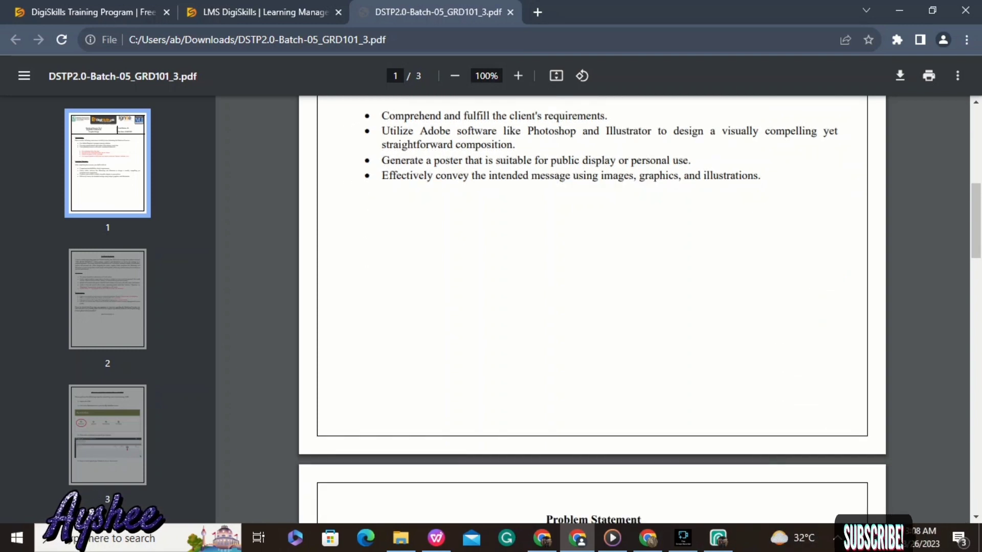
scroll(592, 307, "down", 3)
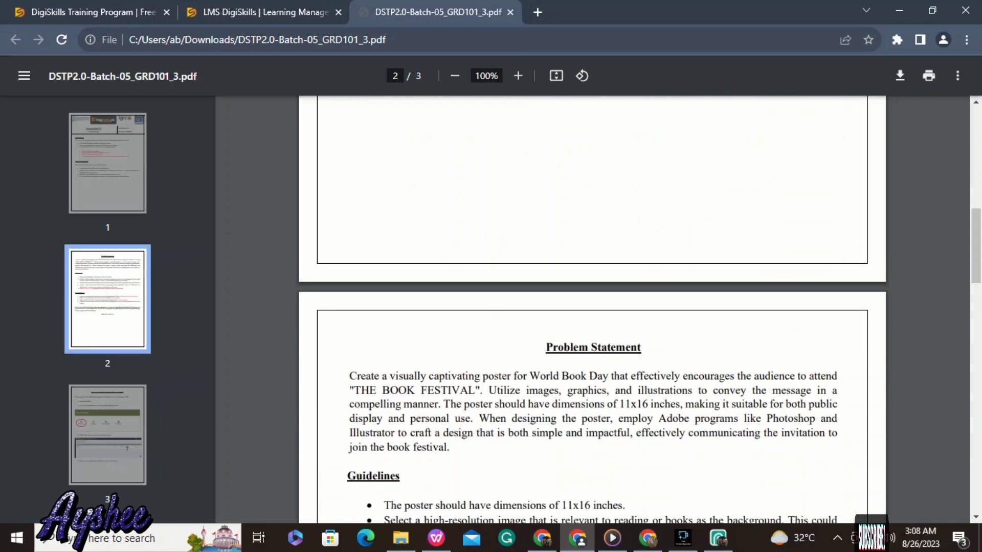
scroll(592, 307, "down", 3)
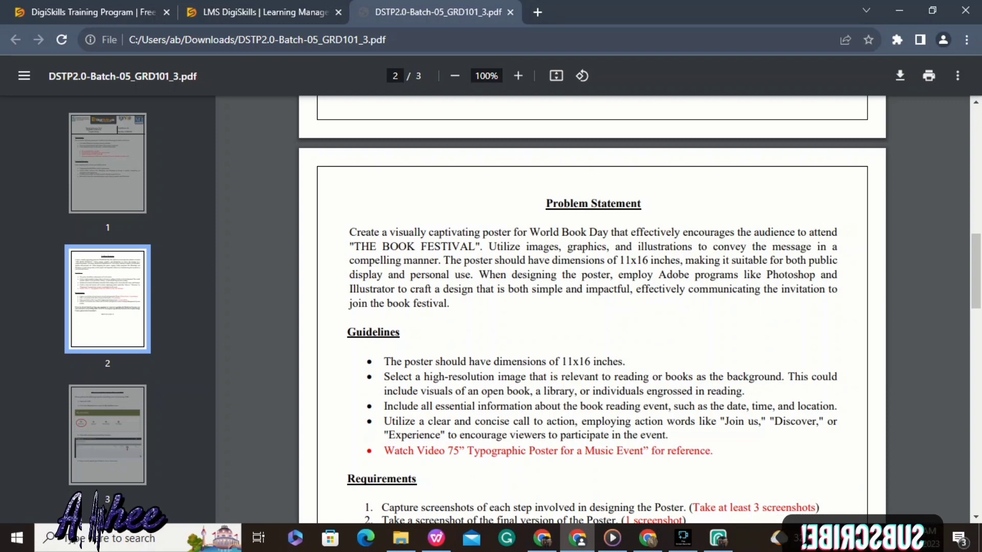
scroll(593, 307, "down", 2)
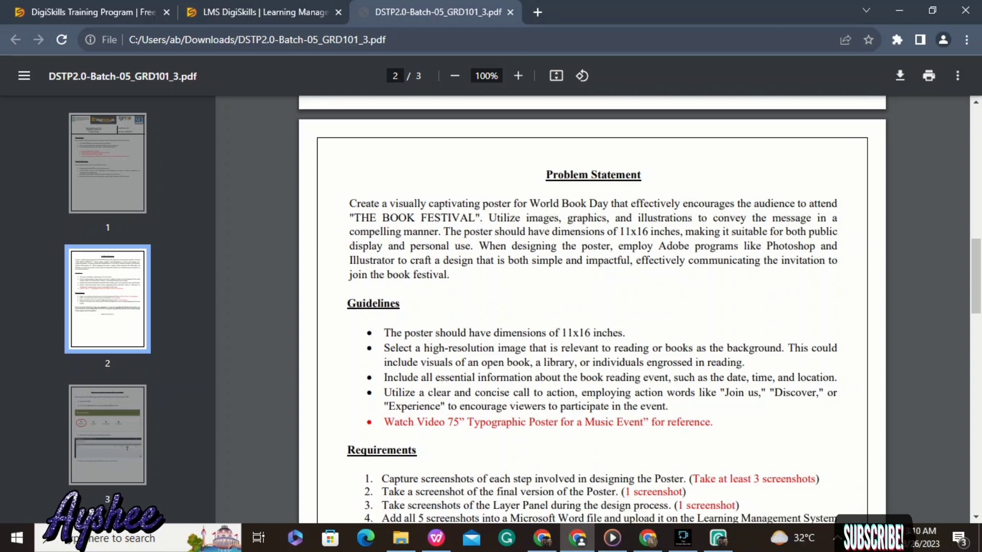
scroll(593, 307, "down", 1)
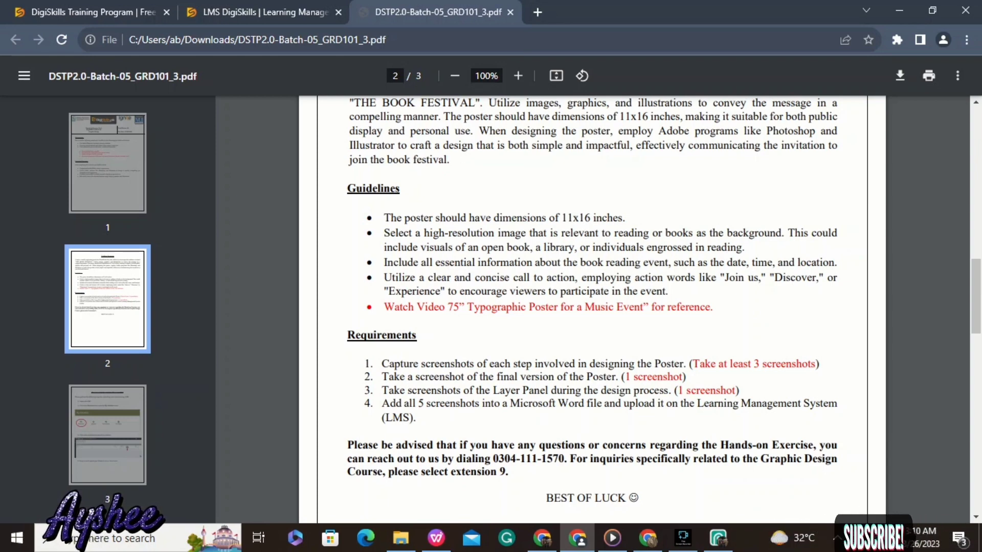
scroll(592, 307, "down", 2)
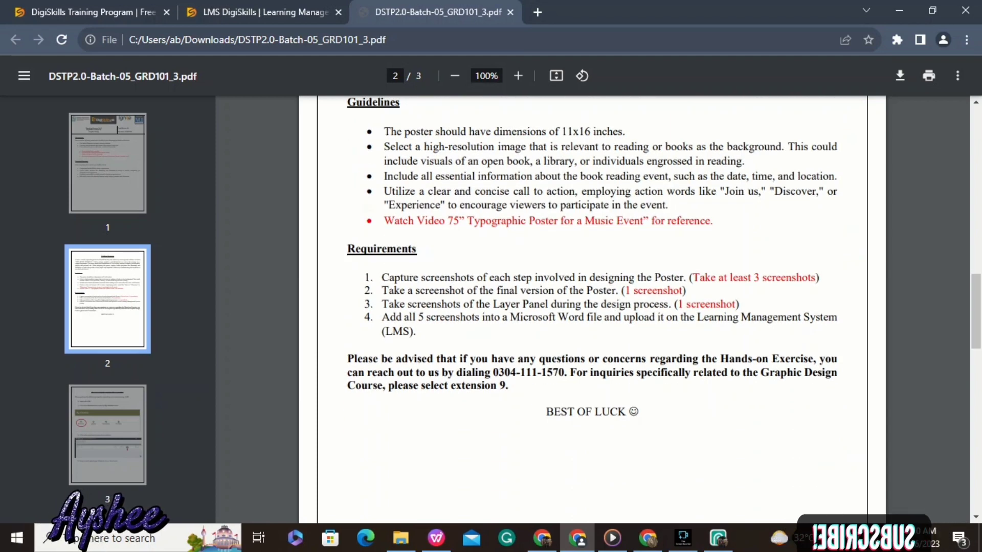
scroll(592, 306, "down", 4)
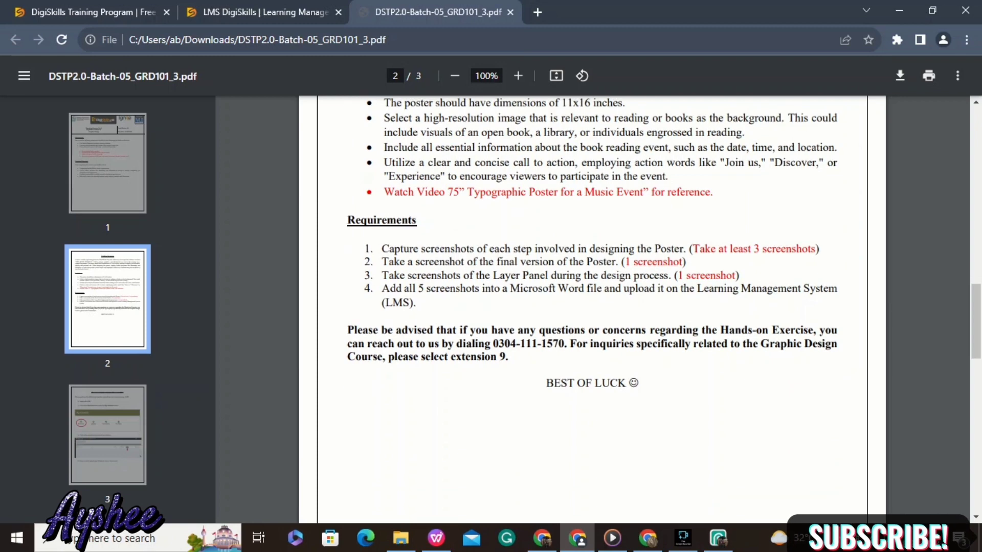
- Review the LMS submission instructions on the PDF's last page and return to the poster guidelines and requirements
scroll(592, 307, "down", 5)
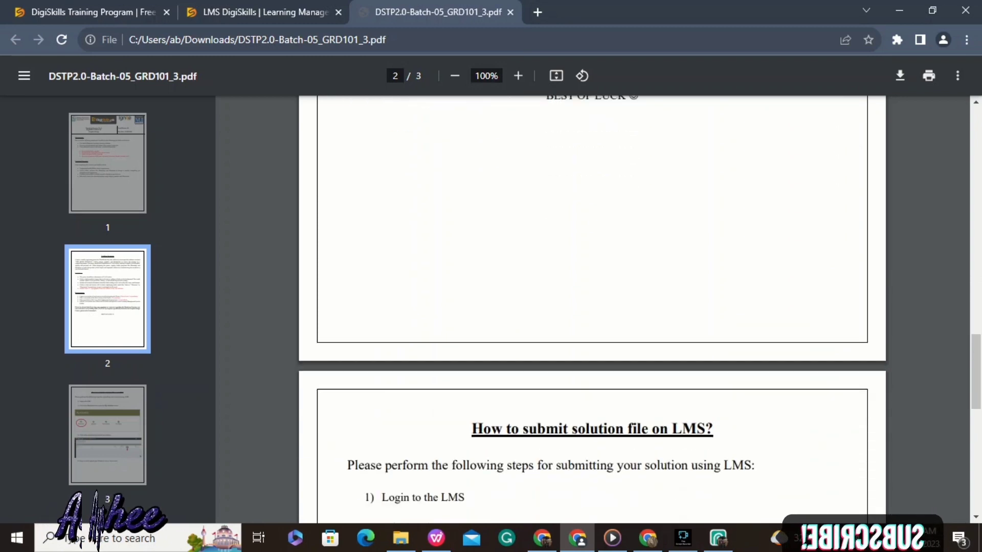
scroll(592, 307, "down", 8)
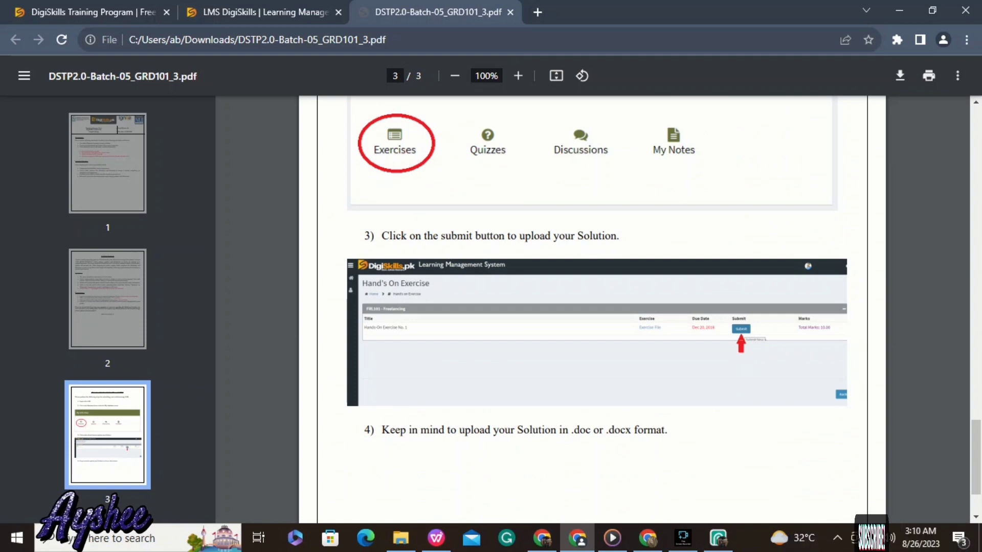
scroll(592, 307, "up", 5)
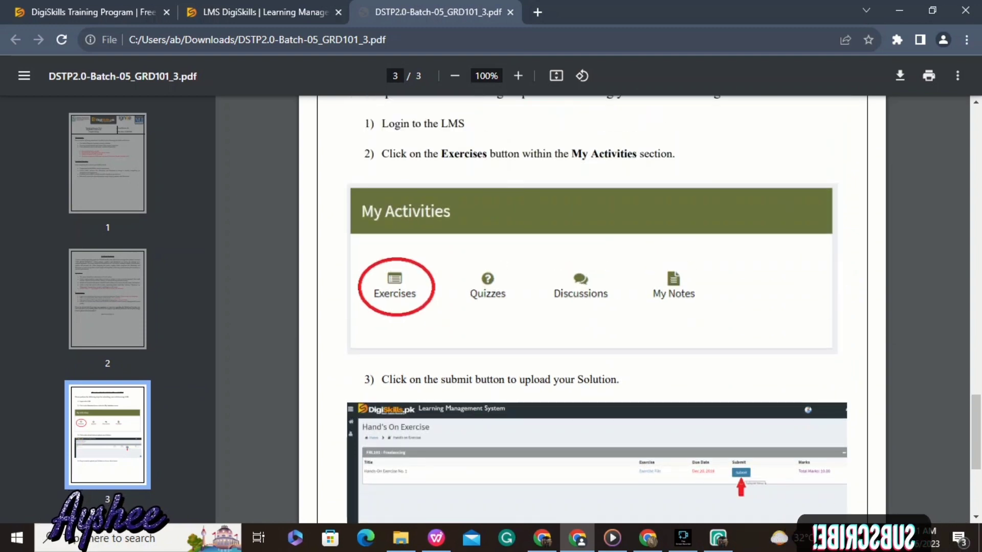
scroll(593, 307, "up", 6)
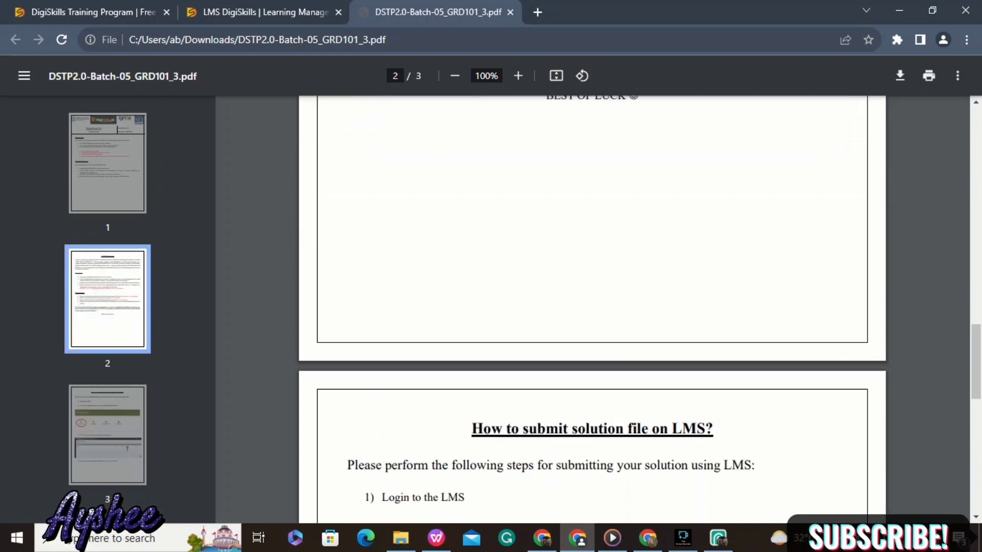
scroll(592, 306, "up", 1)
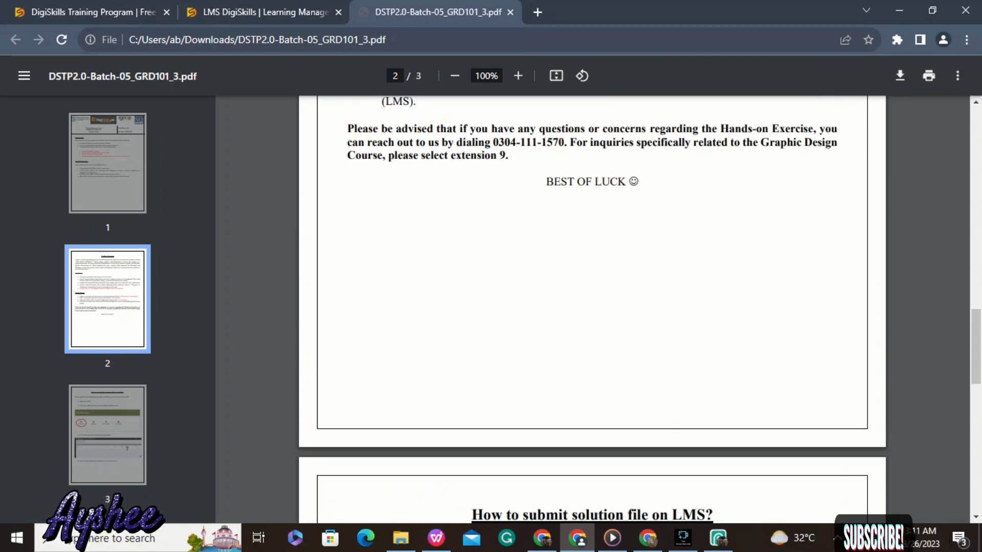
scroll(592, 307, "up", 4)
scroll(593, 307, "up", 3)
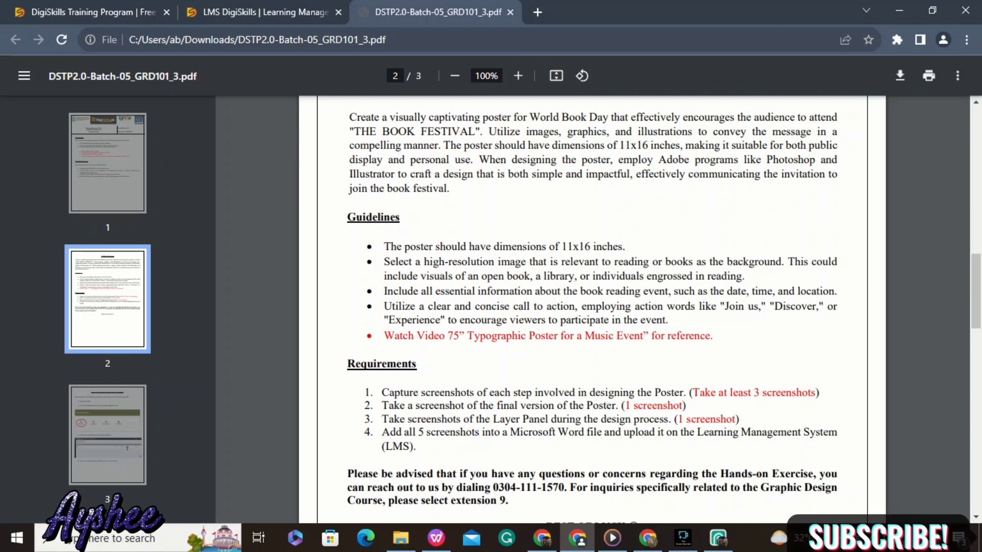
- Switch to the graphic design exercise document in WPS Writer, end task 1 with a period and add a blank line below it
left_click(436, 538)
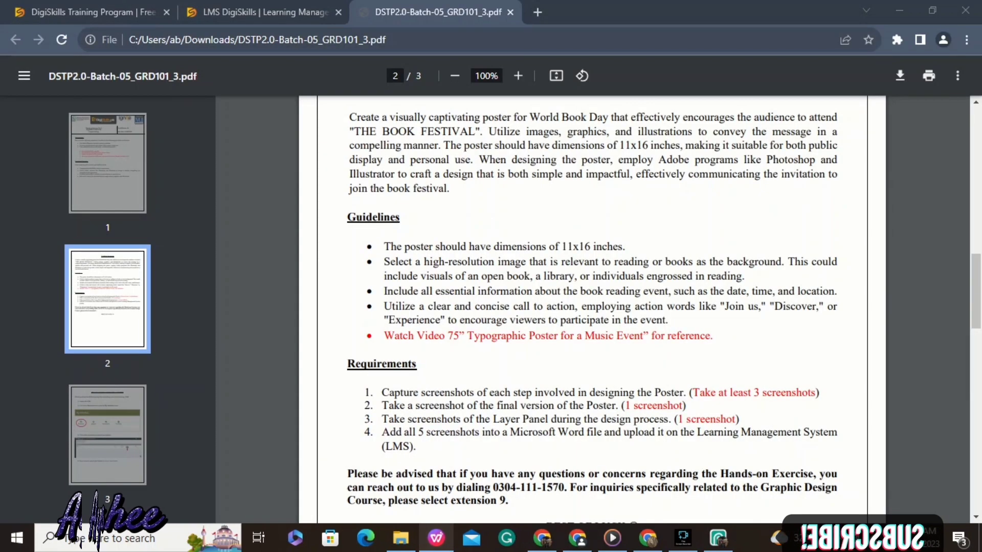
left_click(736, 314)
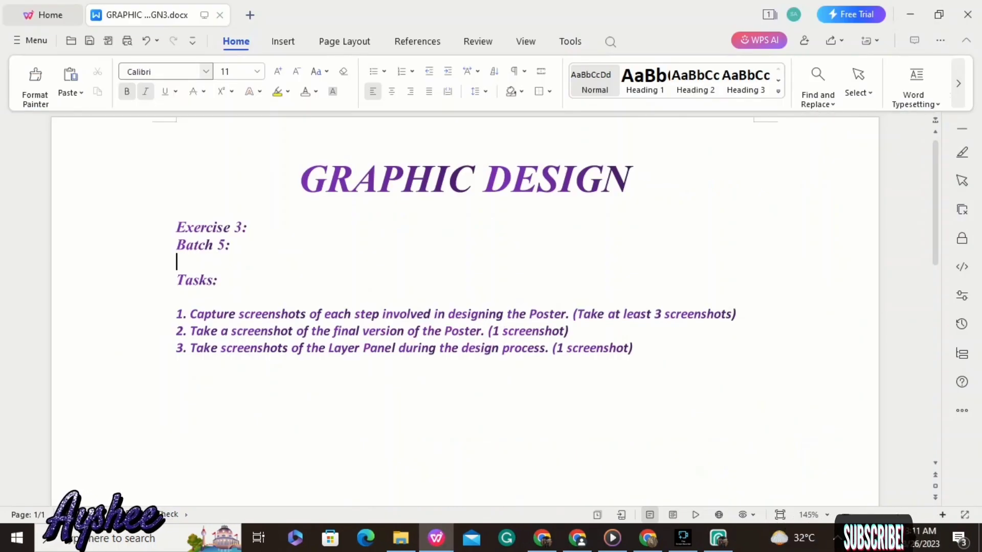
type(".")
key("Return")
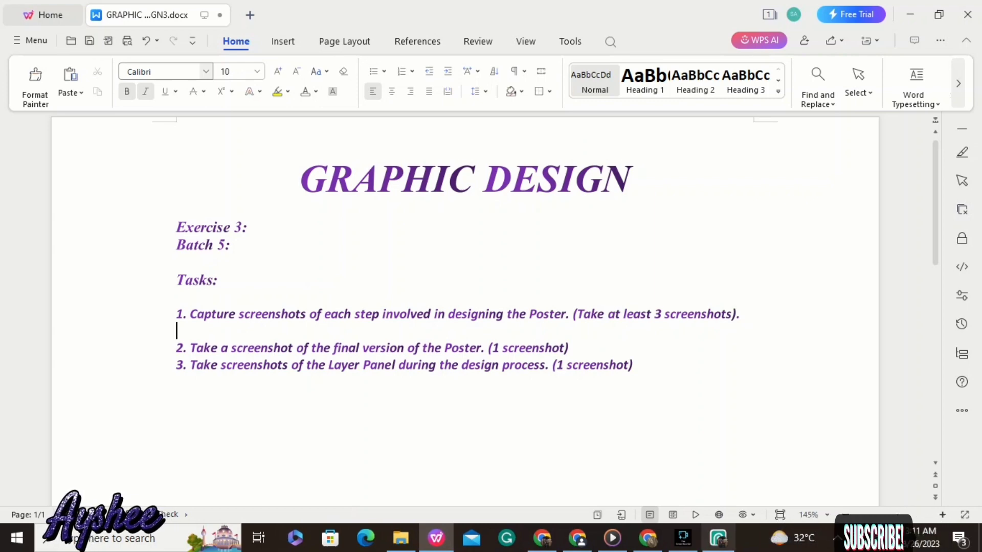
- Switch back to Chrome and search Google for "book posters" in a new tab, showing image results
left_click(718, 538)
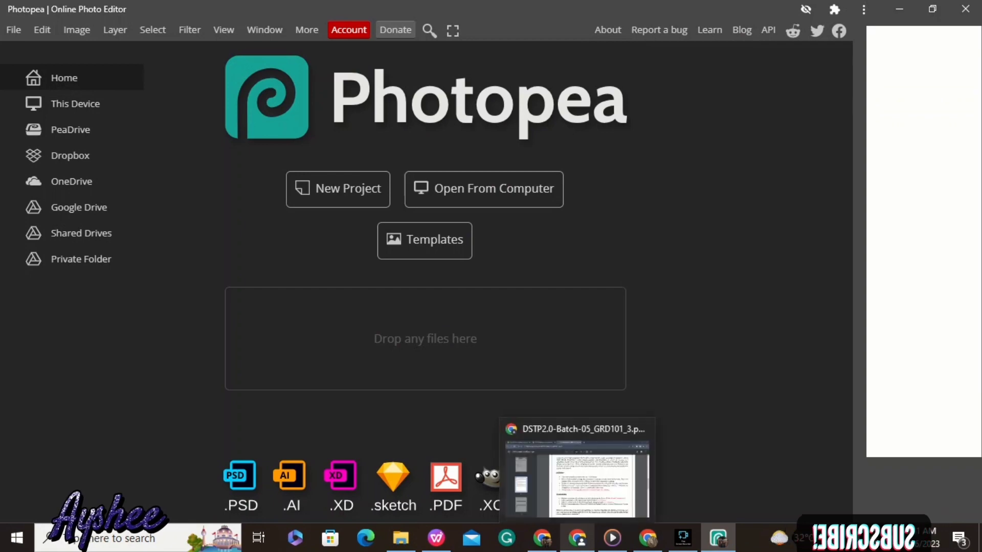
left_click(648, 537)
left_click(577, 538)
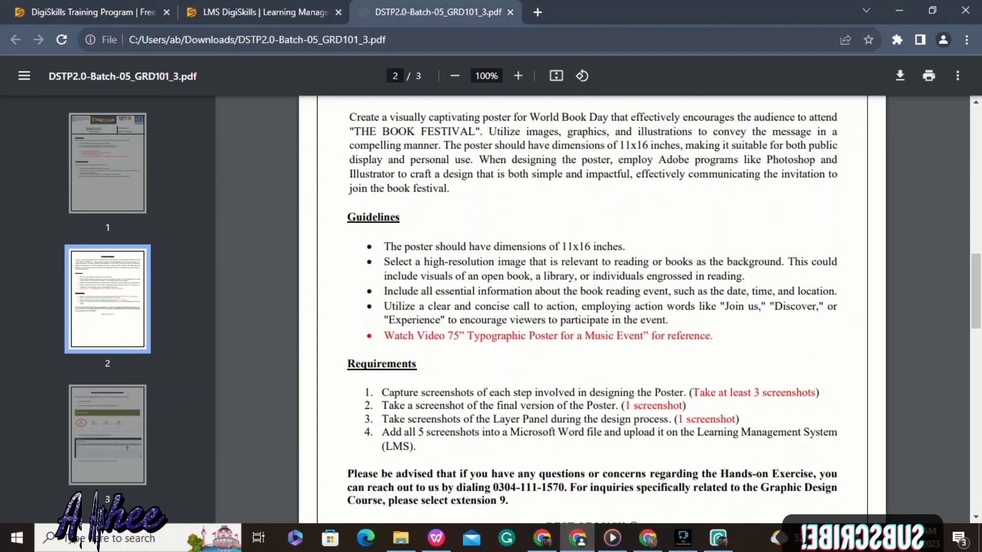
left_click(538, 12)
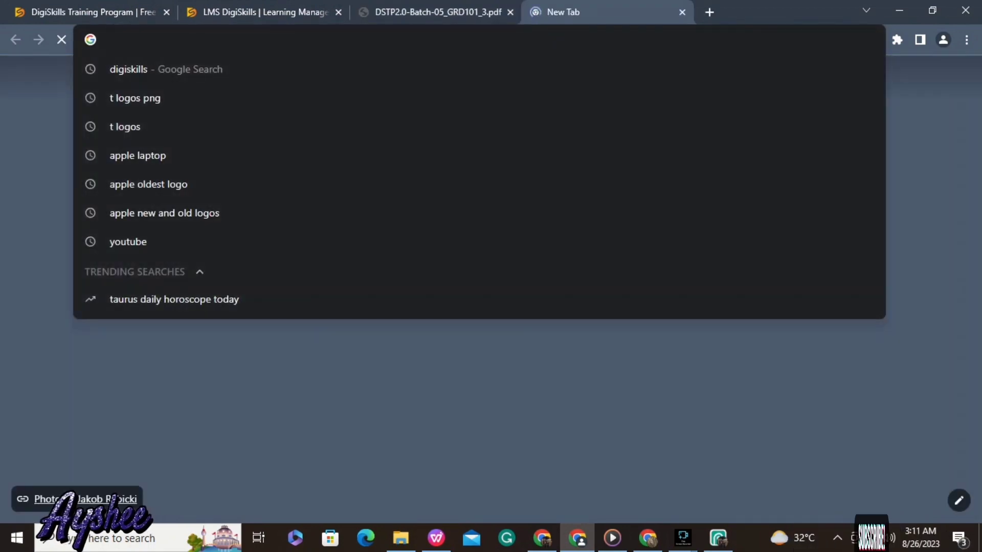
type("book po")
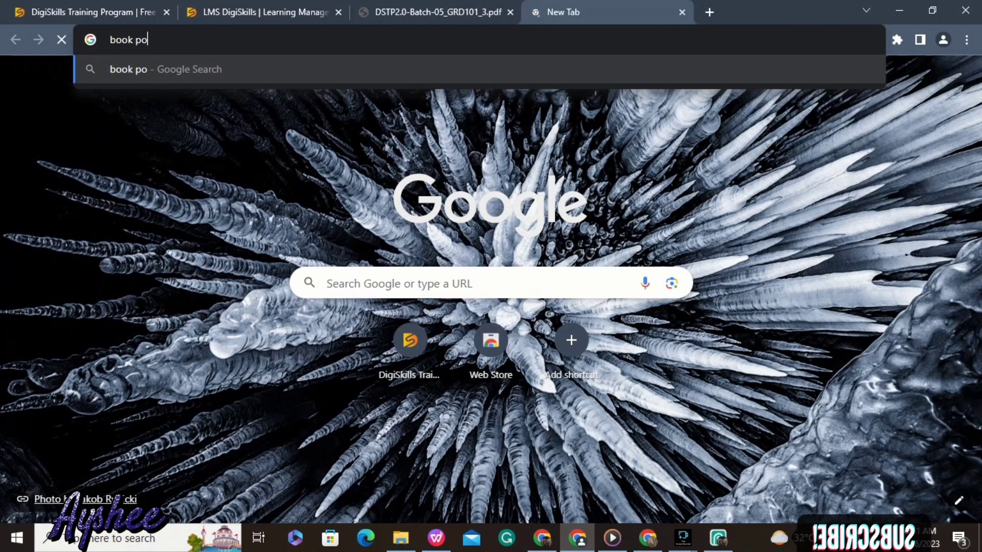
type("sters")
key("Return")
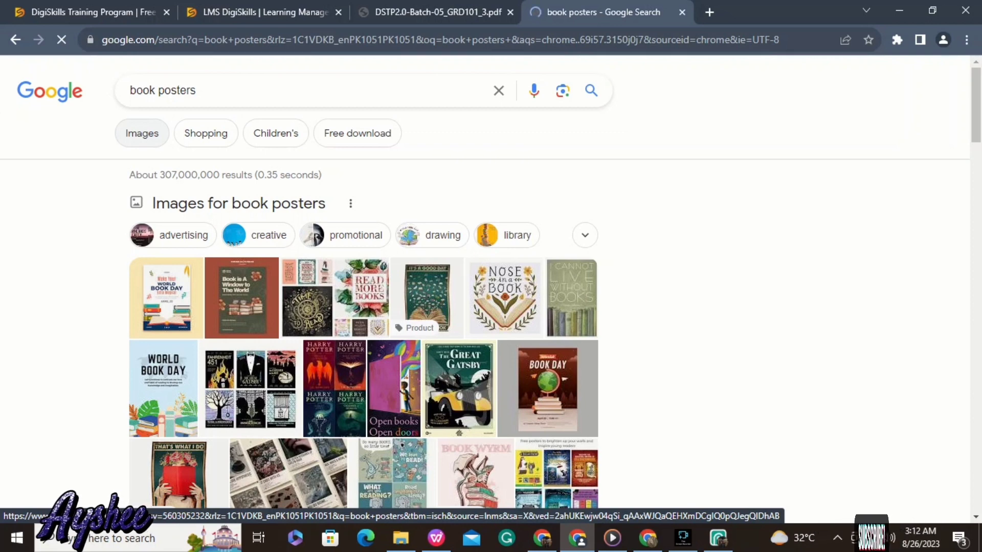
left_click(142, 133)
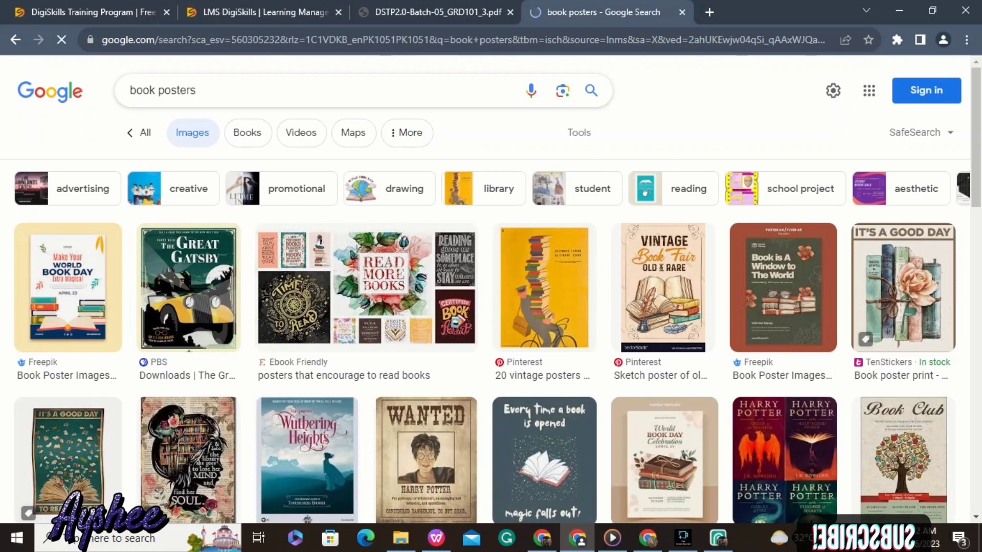
- Replace the image search query with "potrait images of books" and run the search
key("BackSpace")
key("BackSpace")
key("BackSpace")
key("BackSpace")
key("BackSpace")
key("BackSpace")
key("BackSpace")
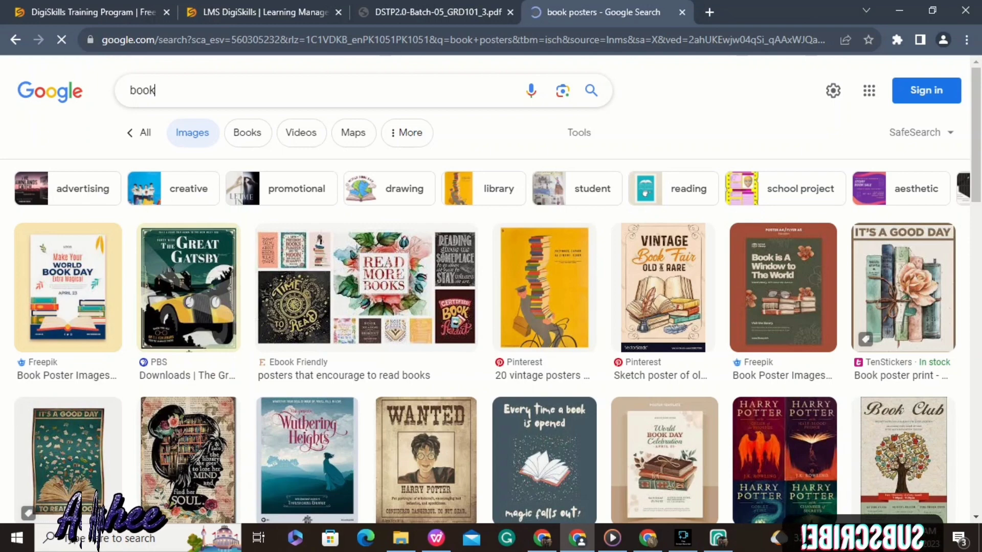
type("s")
key("Left")
key("Left")
key("Left")
key("Left")
key("Left")
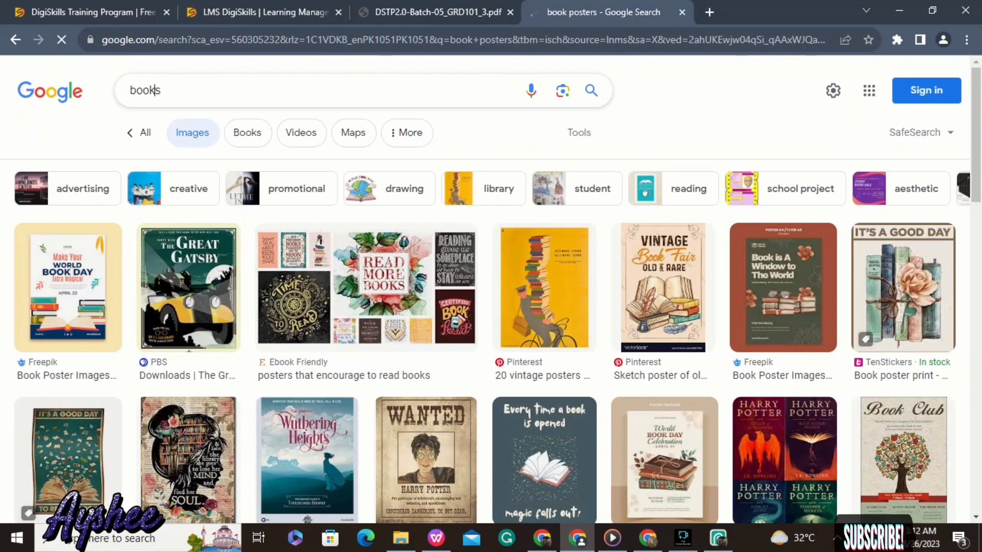
type("potrait ")
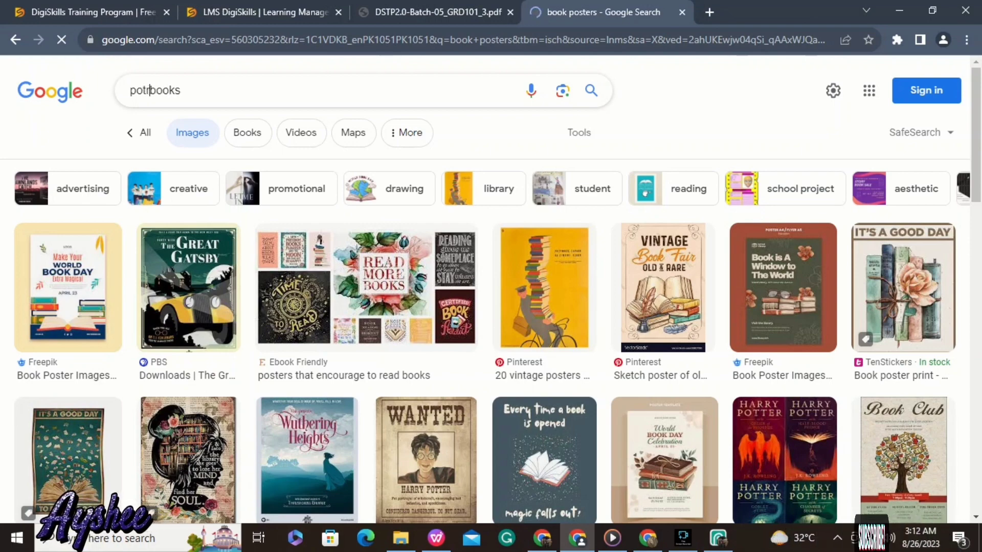
type("images")
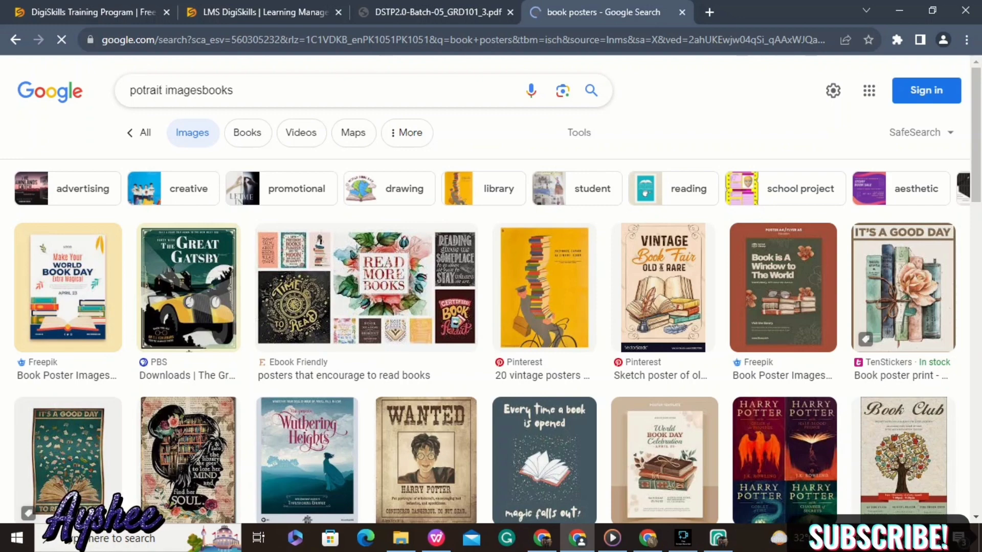
type(" of")
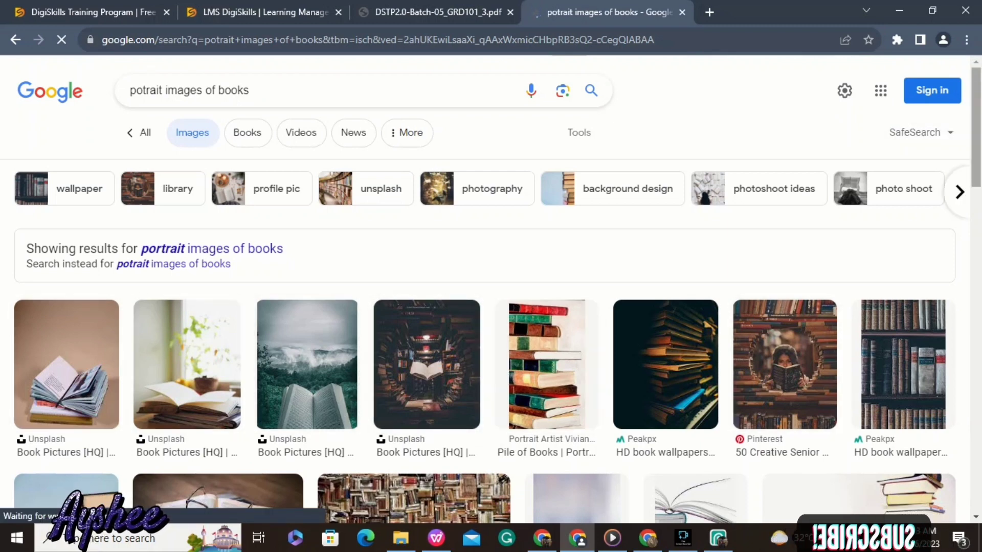
- Browse the Google image results for portrait book photos suitable for the poster, from the first rows to the end and back
scroll(491, 290, "down", 3)
scroll(491, 290, "down", 2)
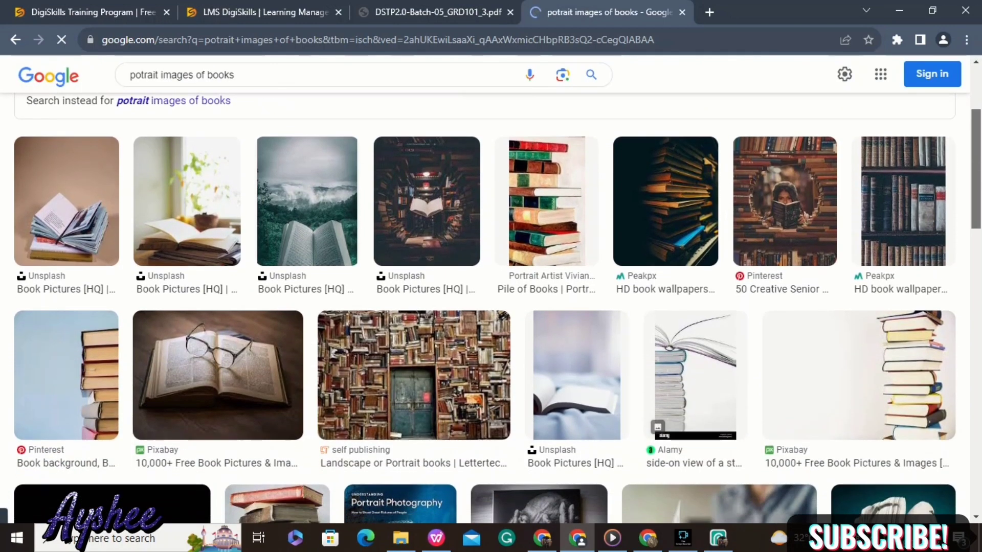
scroll(491, 290, "down", 1)
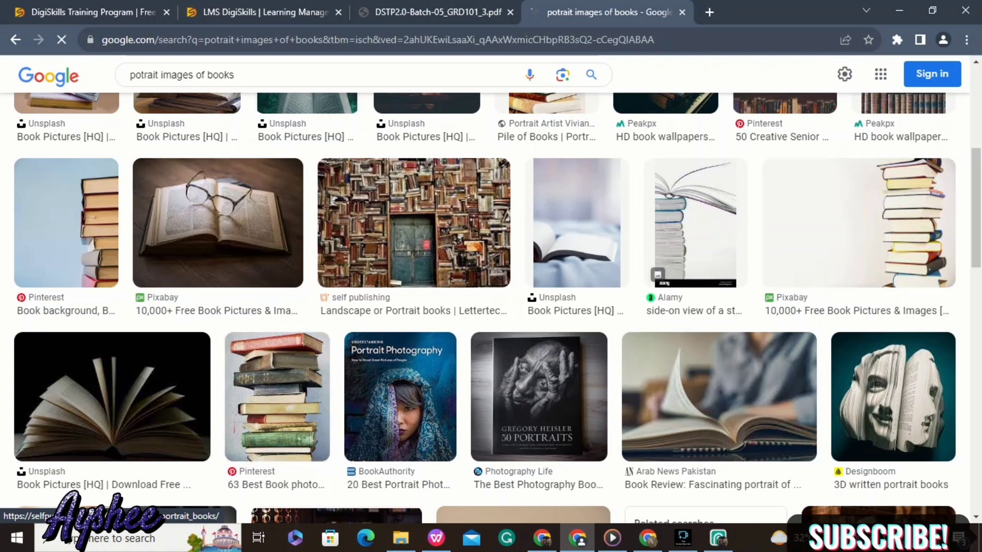
scroll(414, 223, "down", 1)
scroll(414, 223, "down", 5)
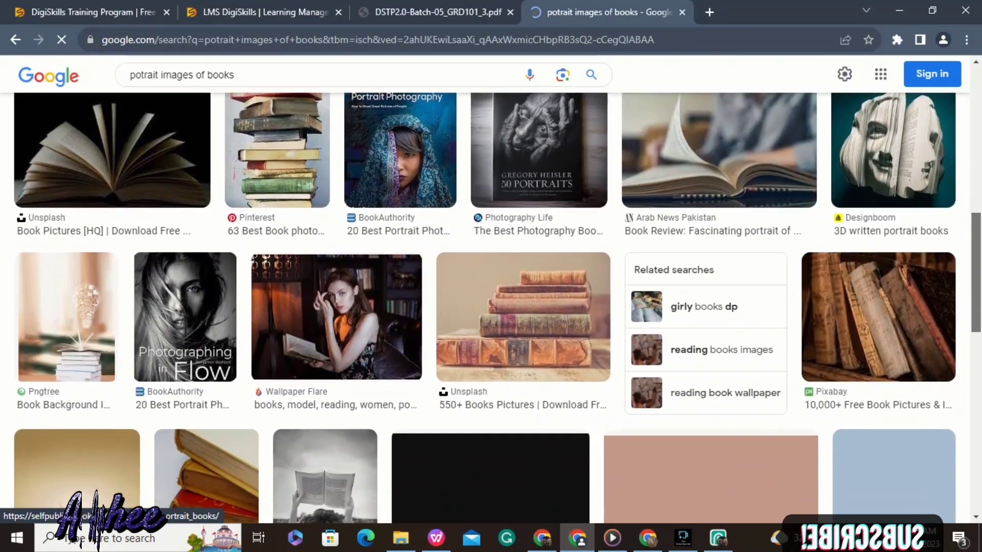
scroll(414, 223, "down", 2)
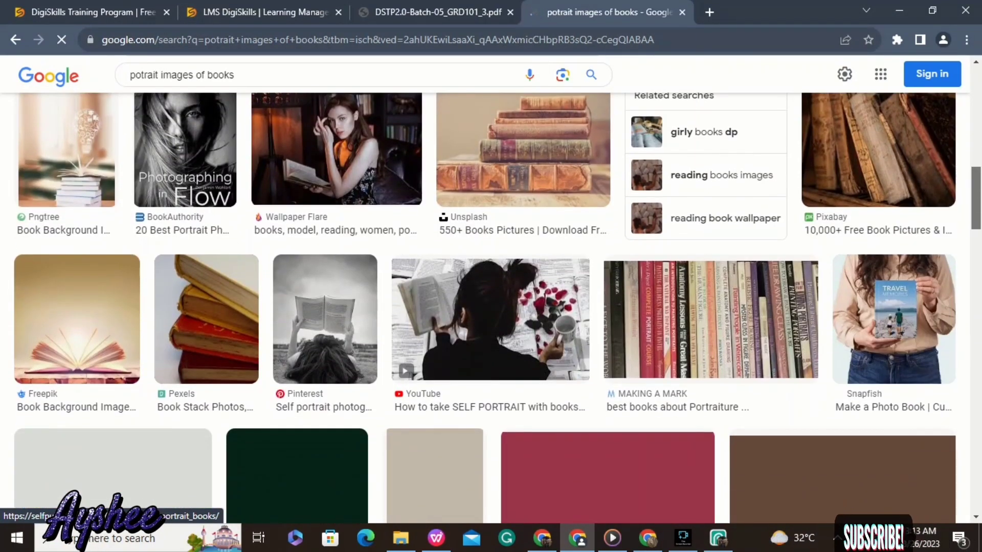
scroll(414, 222, "down", 2)
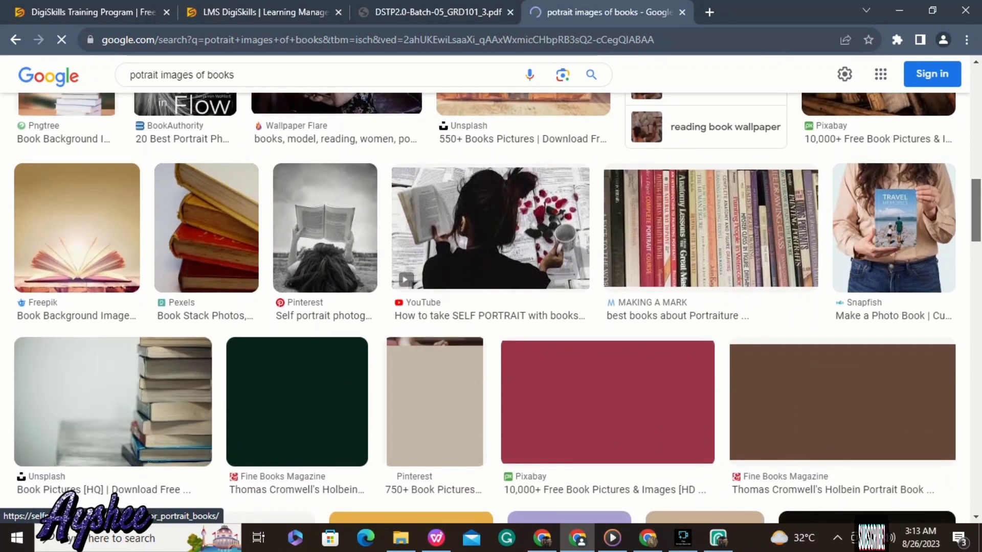
scroll(414, 223, "down", 1)
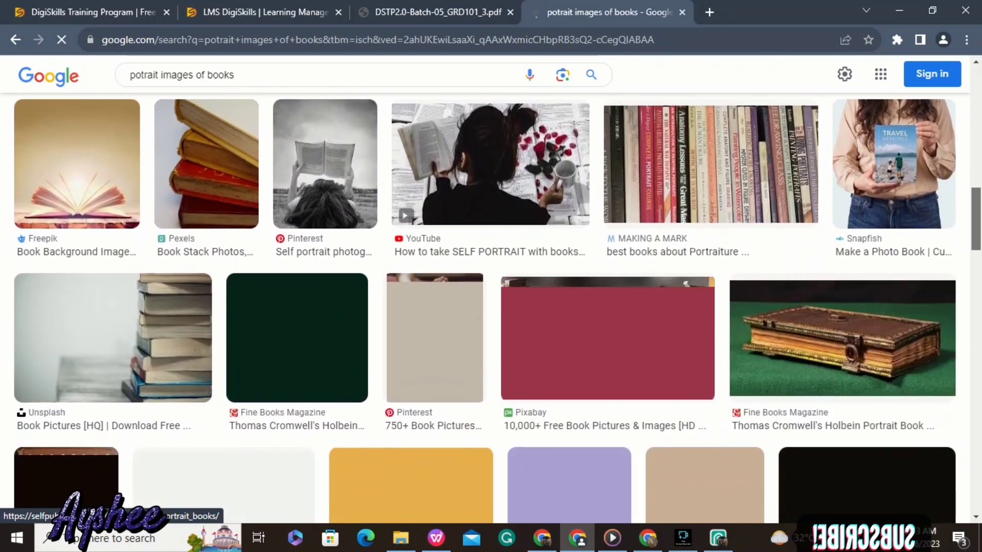
scroll(414, 223, "down", 2)
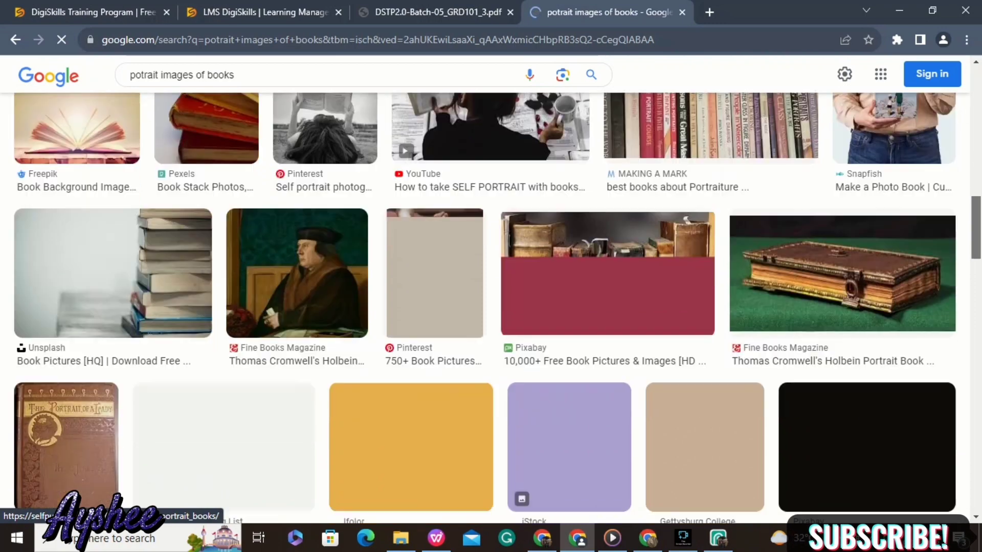
scroll(414, 223, "down", 1)
scroll(415, 223, "down", 6)
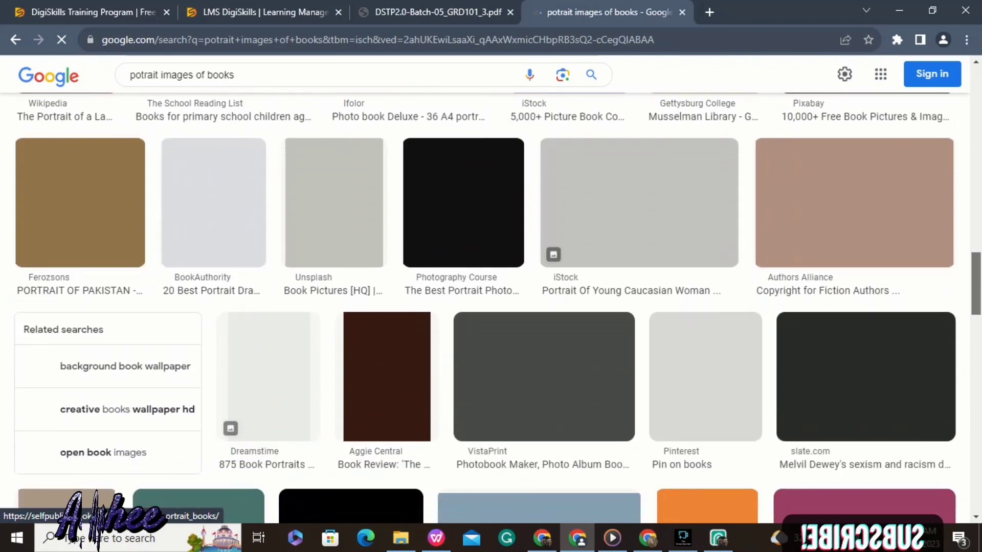
scroll(414, 223, "down", 1)
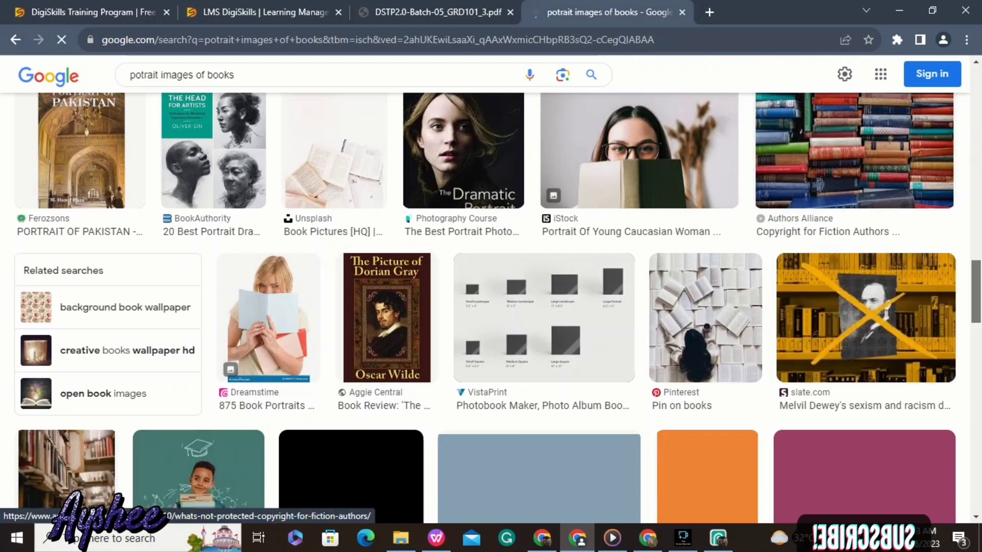
scroll(485, 306, "down", 20)
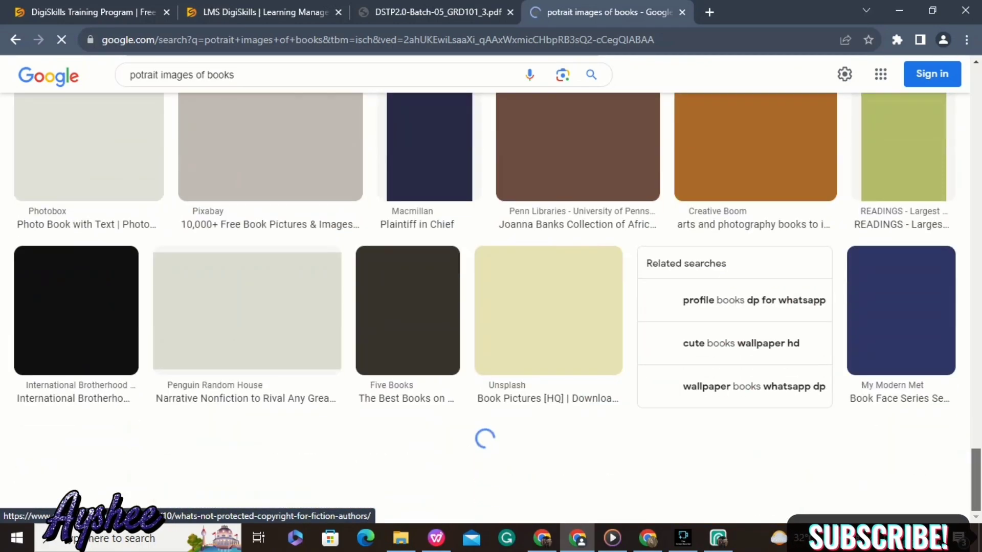
left_click_drag(975, 479, 975, 99)
scroll(484, 307, "down", 3)
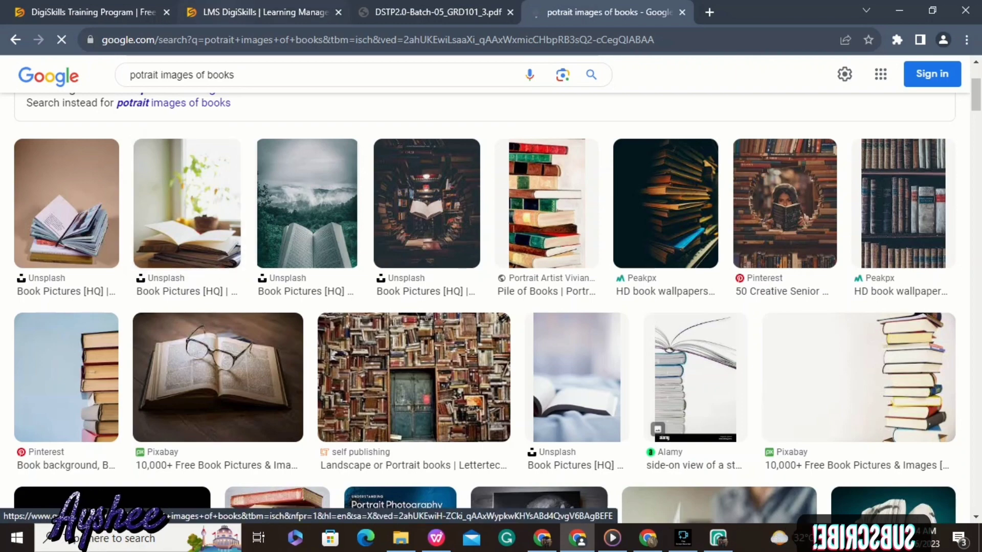
- Switch to Photopea and start a new project, entering 11 by 16 as its size and changing the unit to inches
left_click(718, 537)
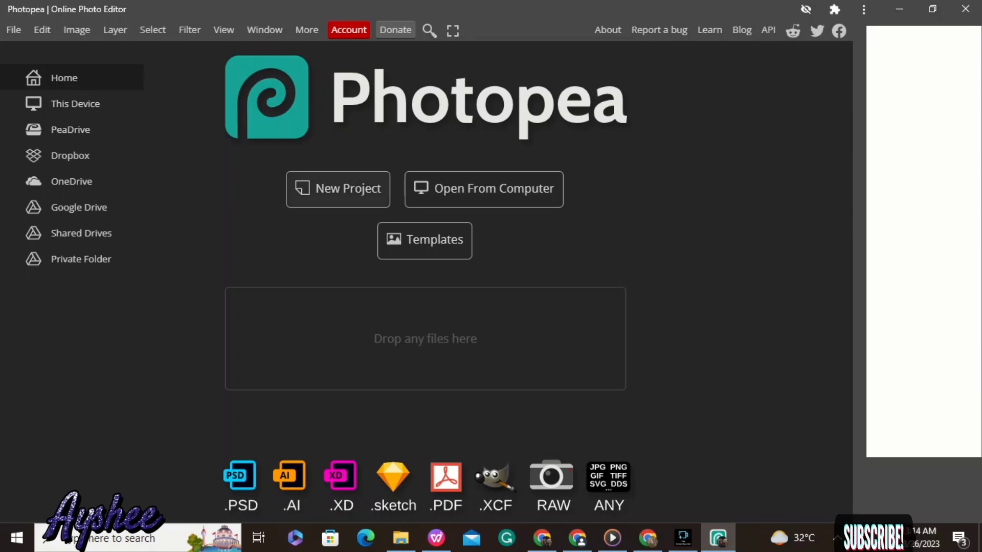
left_click(338, 189)
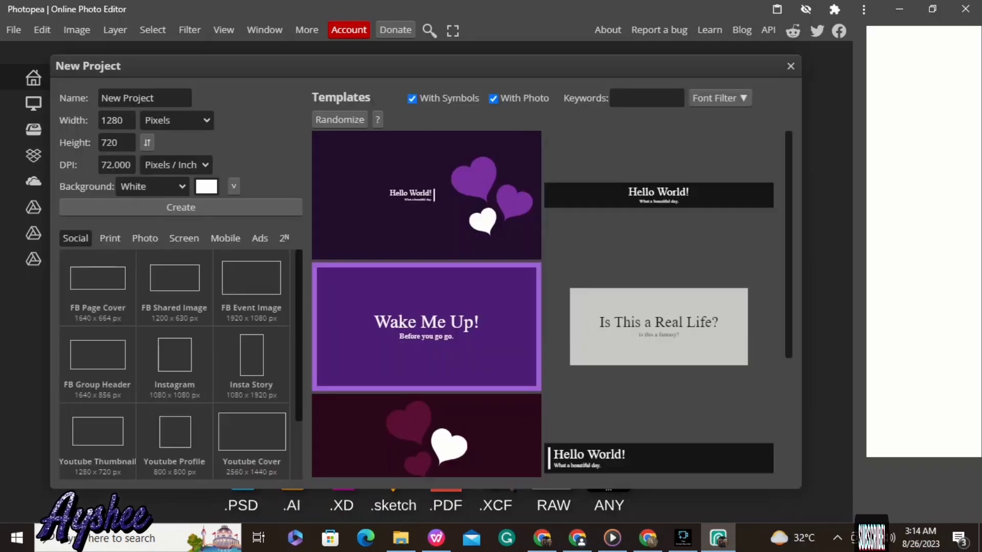
left_click(177, 121)
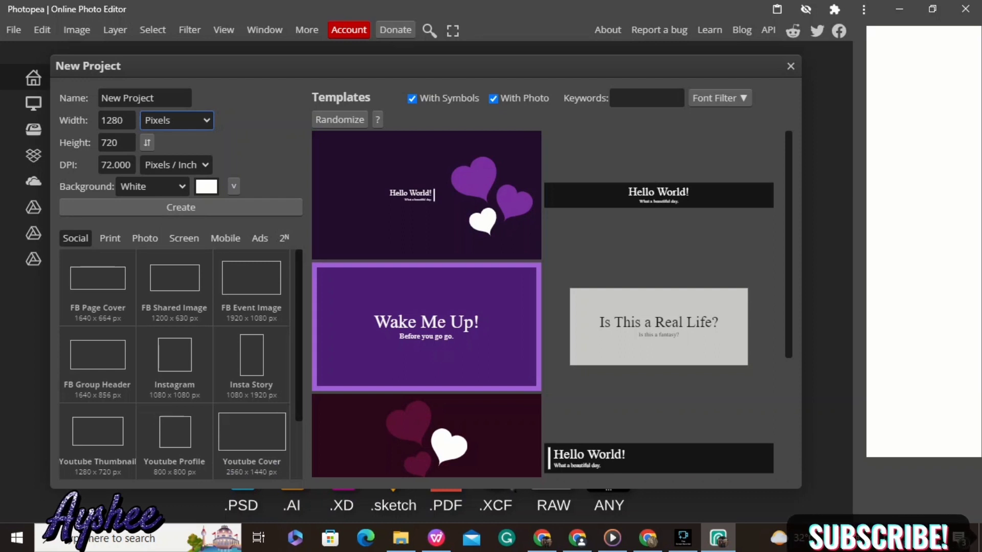
double_click(112, 120)
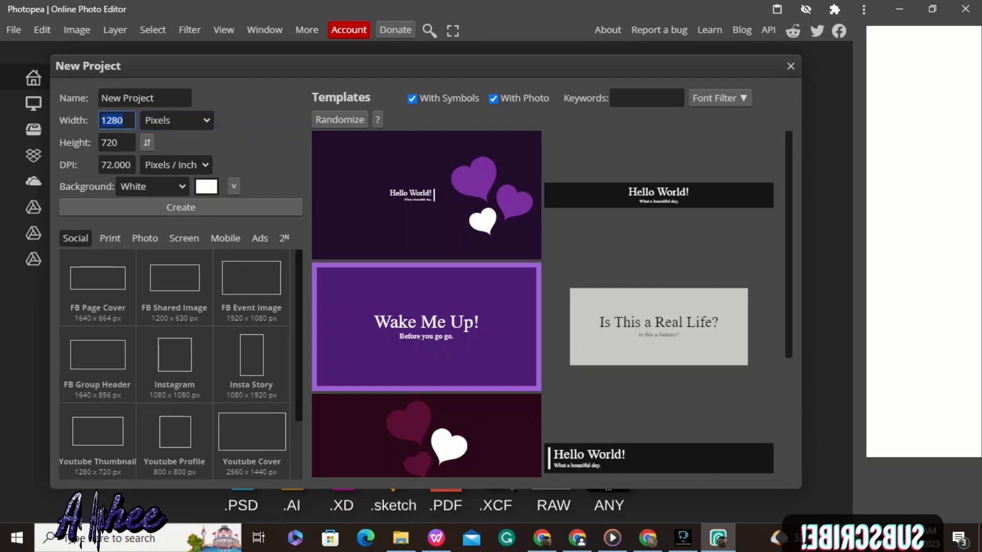
type("11")
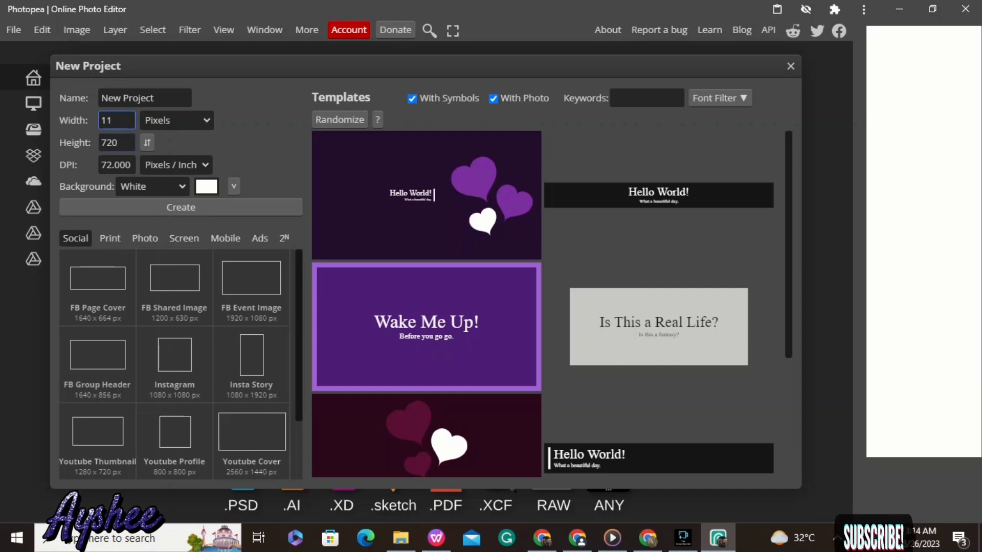
double_click(118, 143)
type("16")
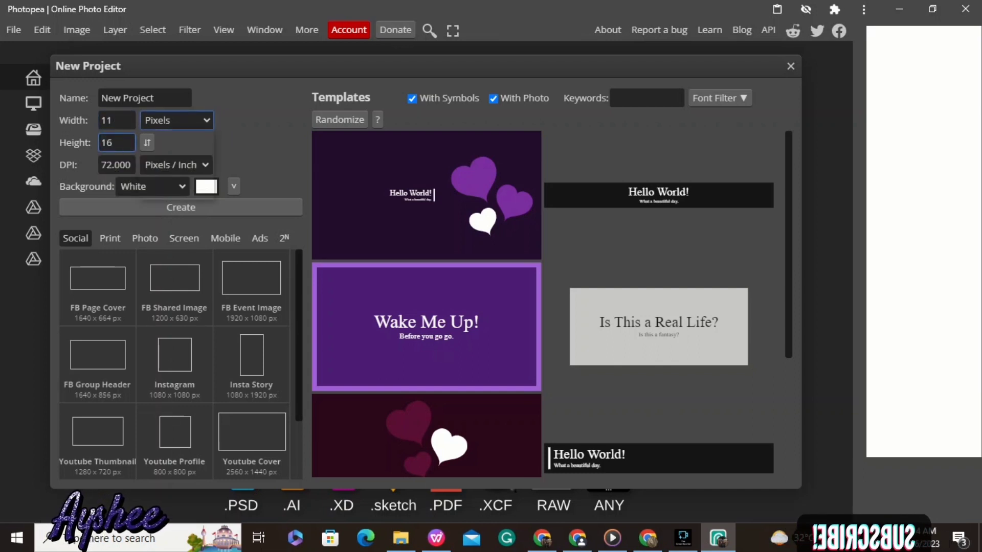
left_click(176, 121)
left_click(158, 192)
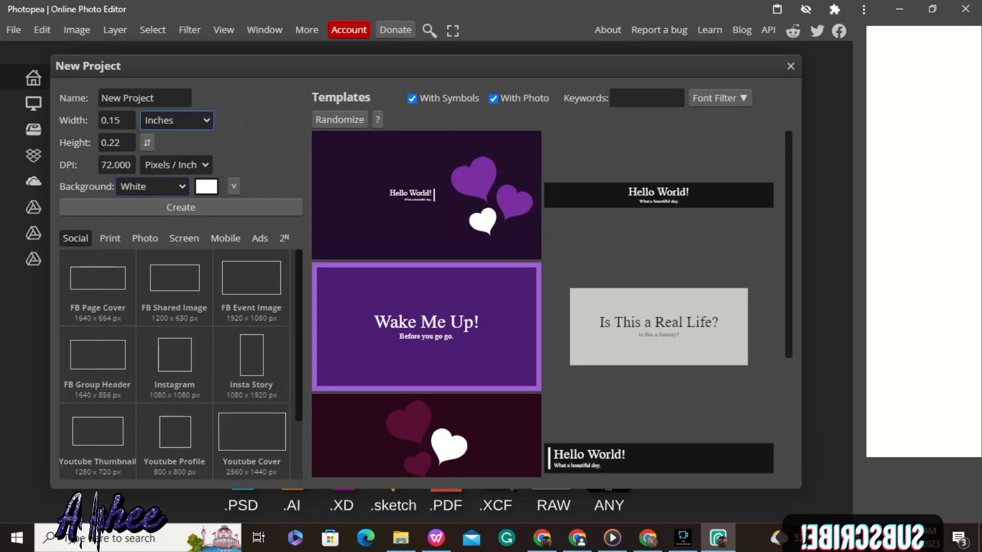
- Set the new project's width to 11 inches and height to 16 inches, and create it
left_click(121, 121)
double_click(118, 121)
type("11")
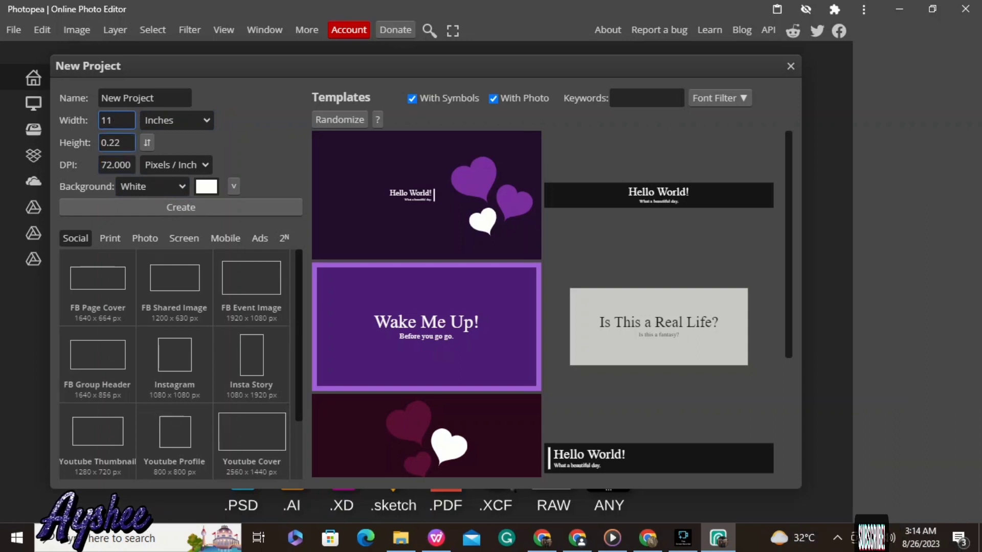
key("Tab")
type("16")
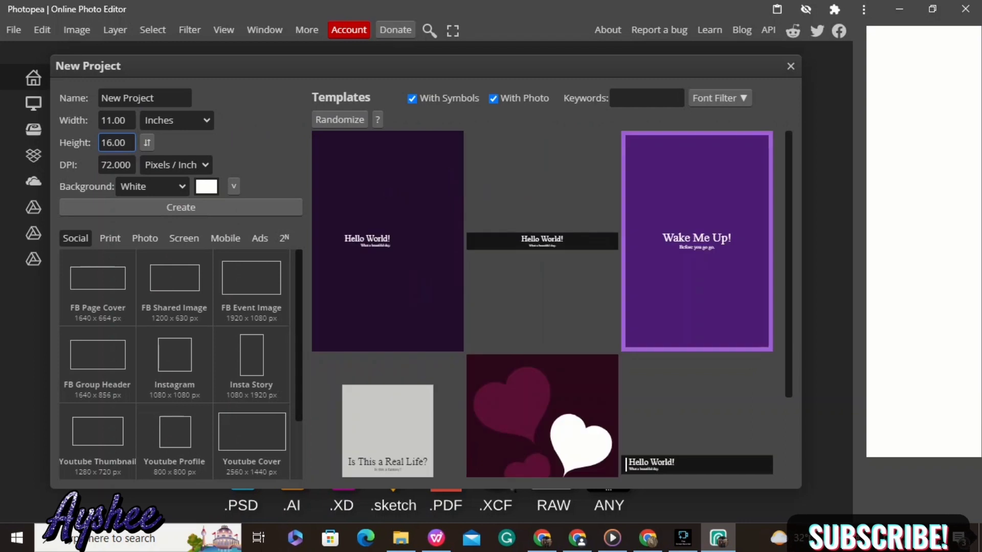
key("Return")
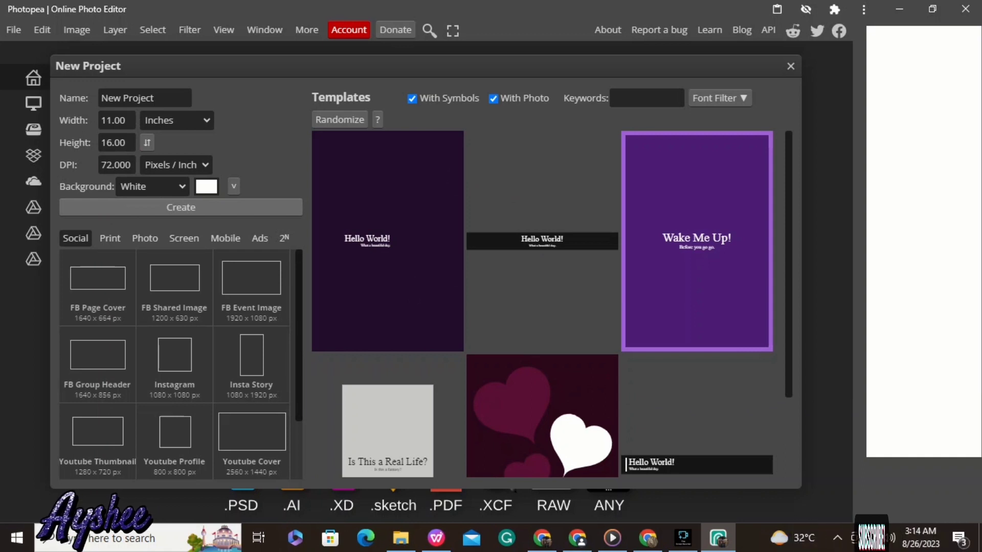
key("Return")
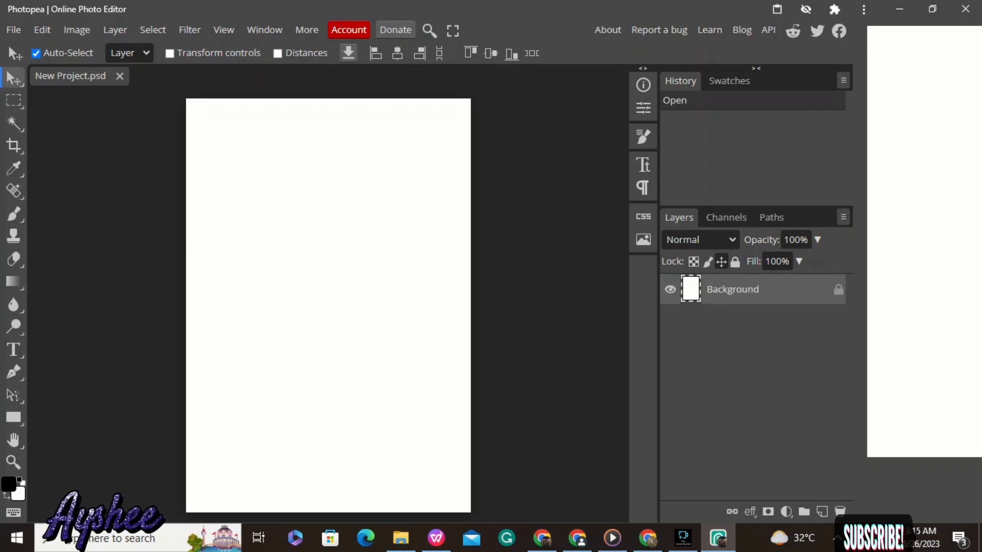
- Bring up the dialog for opening a file, and switch to Chrome to preview the Peakpx image of dark stacked books
left_click(13, 30)
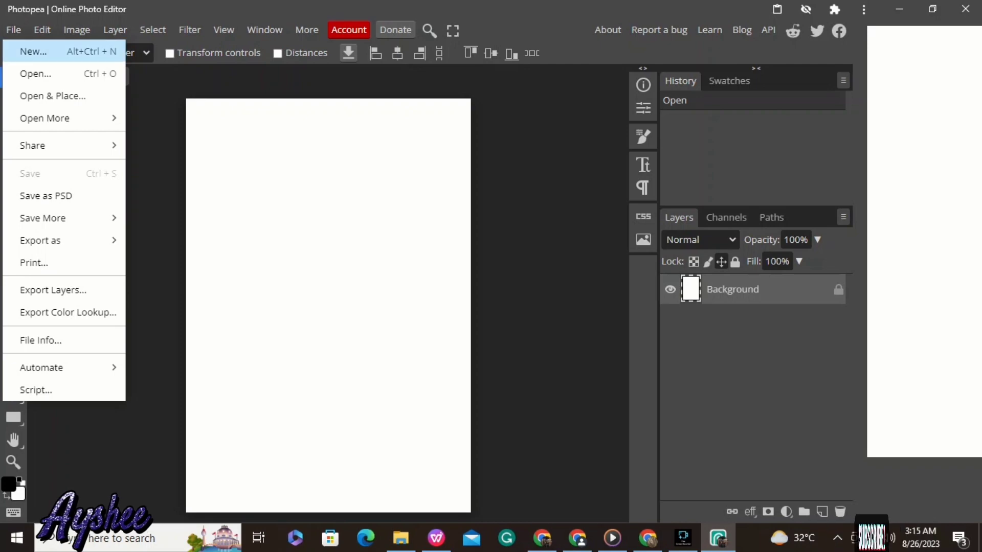
key("Escape")
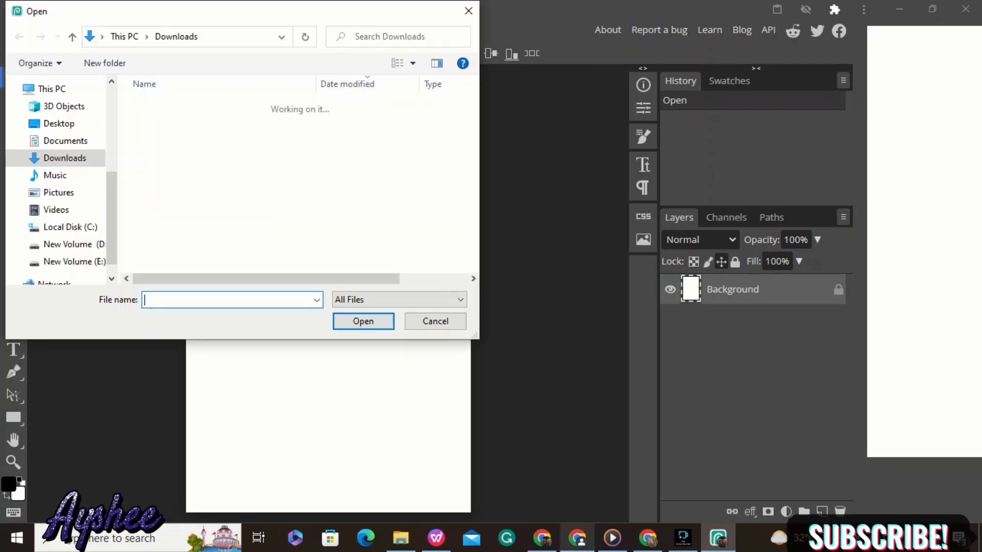
key("alt+Tab")
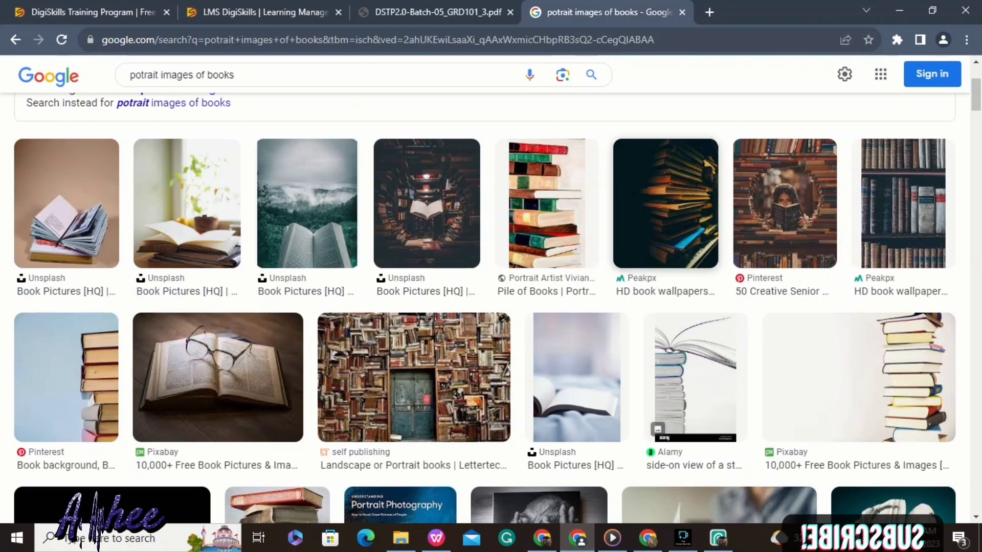
left_click(666, 204)
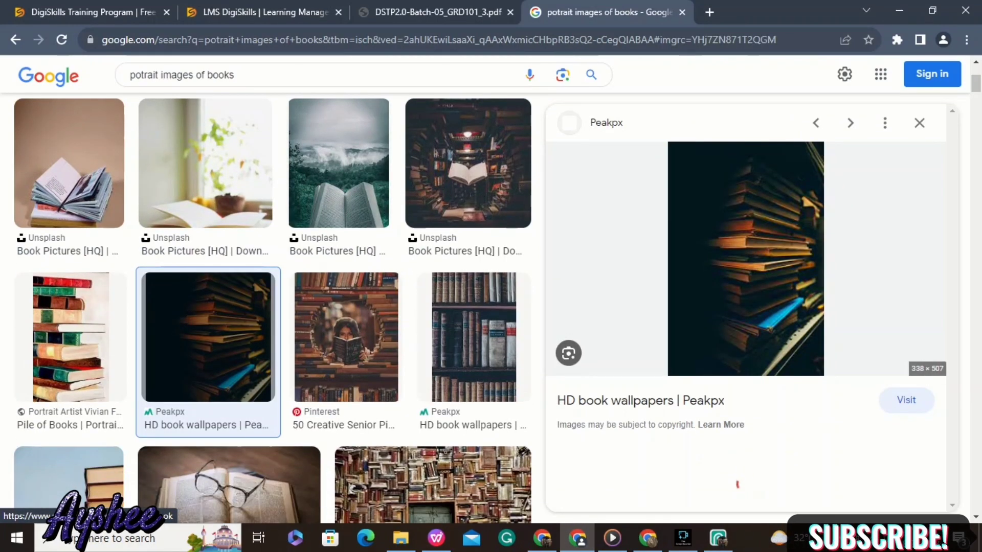
right_click(717, 237)
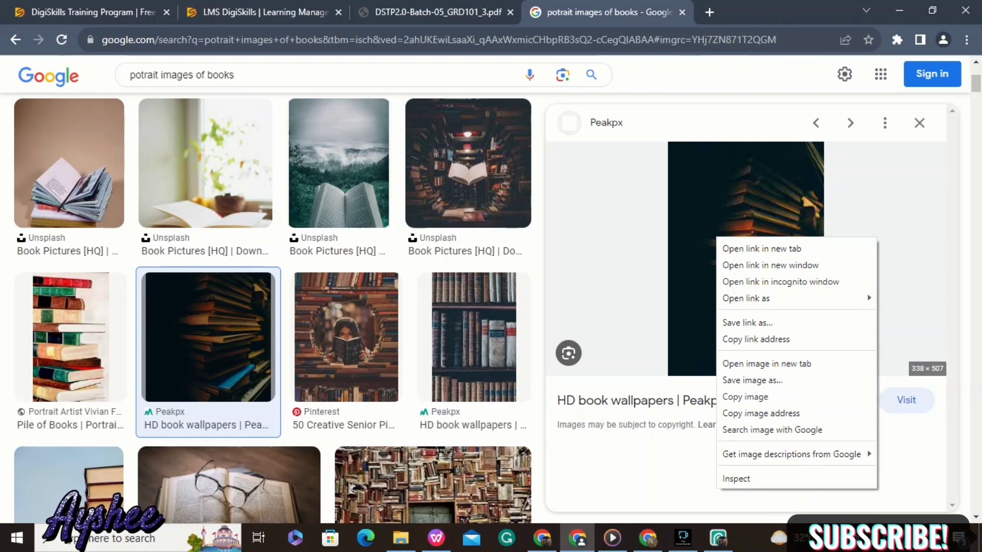
- Return to Photopea and open the image Untitled design (1) from the Downloads folder
left_click(718, 537)
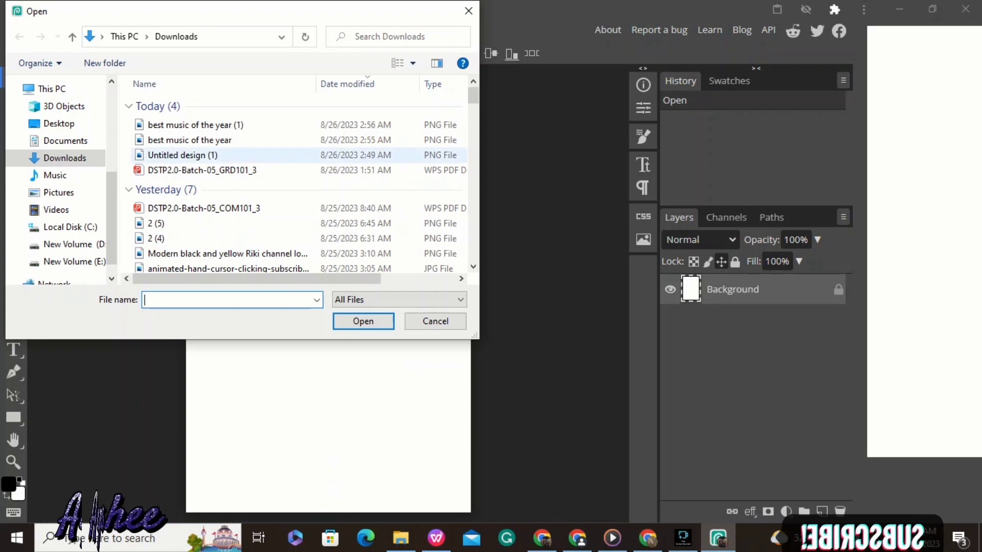
left_click(235, 156)
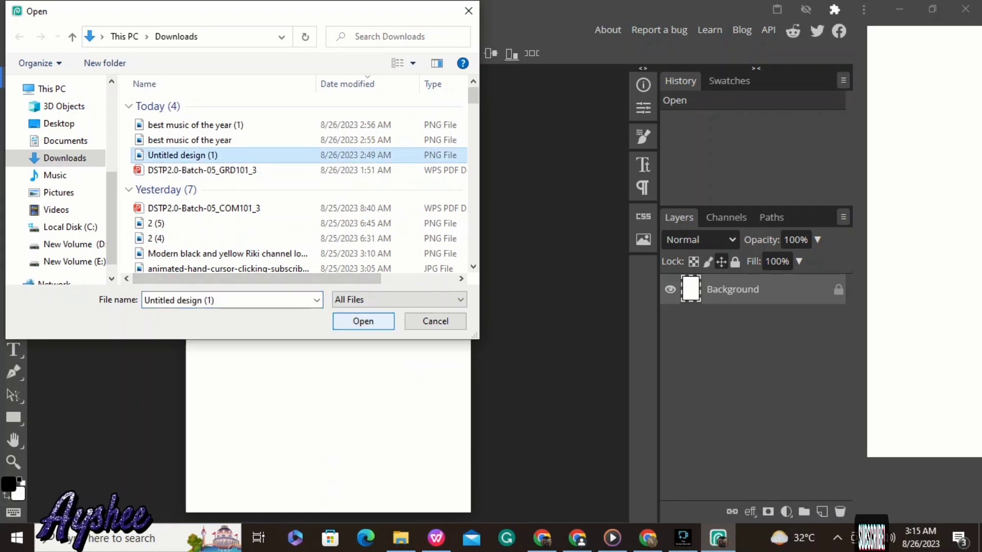
key("Return")
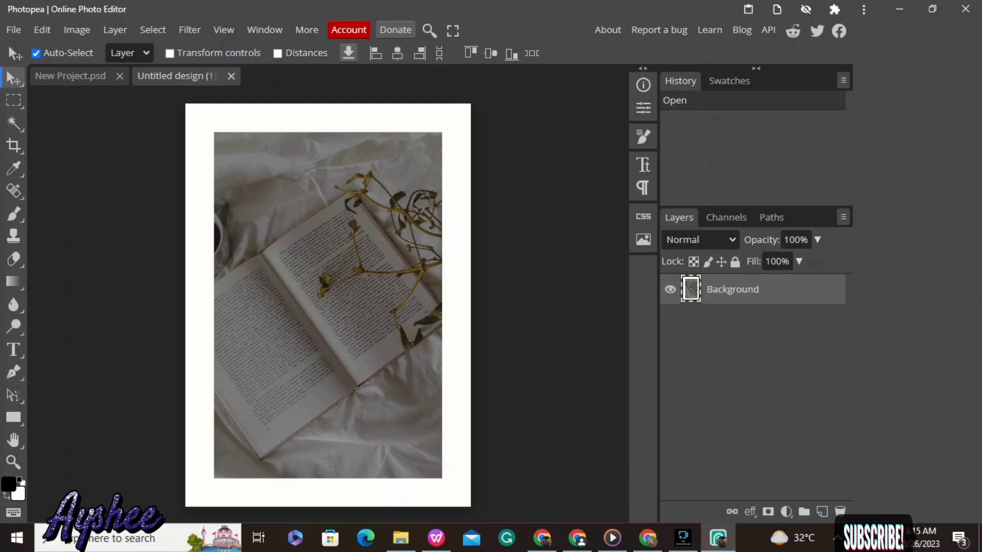
- Select the entire book image and copy it to a new layer
key("ctrl+a")
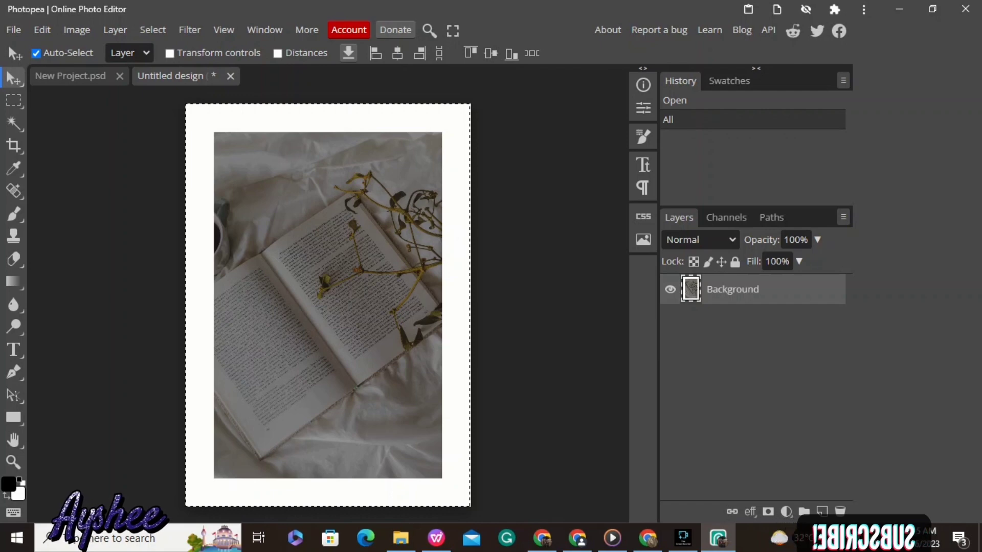
key("ctrl+j")
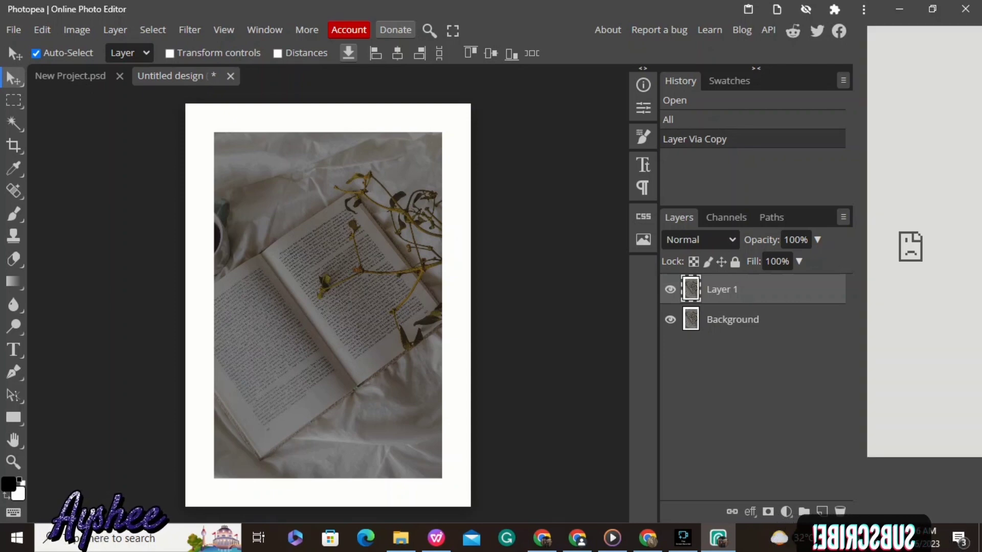
left_click(14, 350)
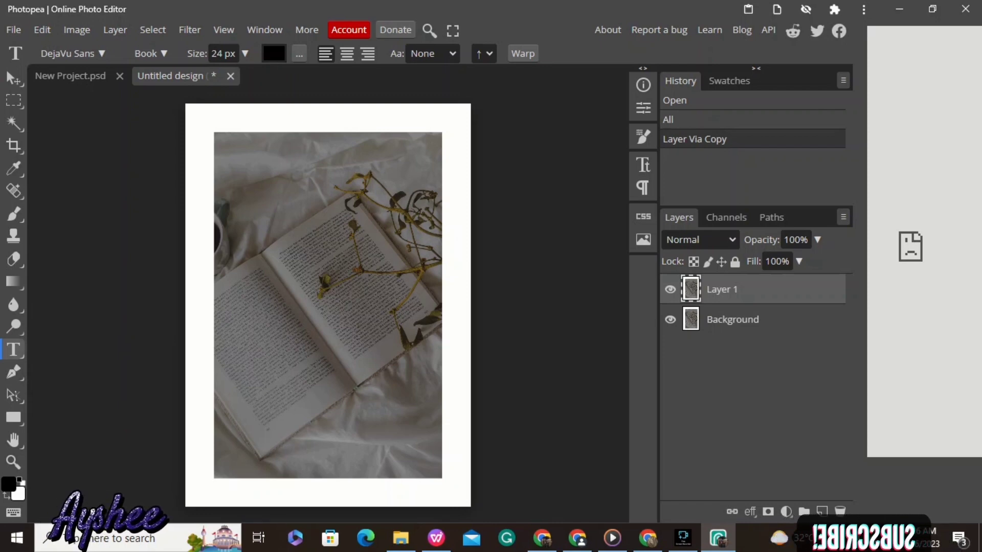
right_click(13, 350)
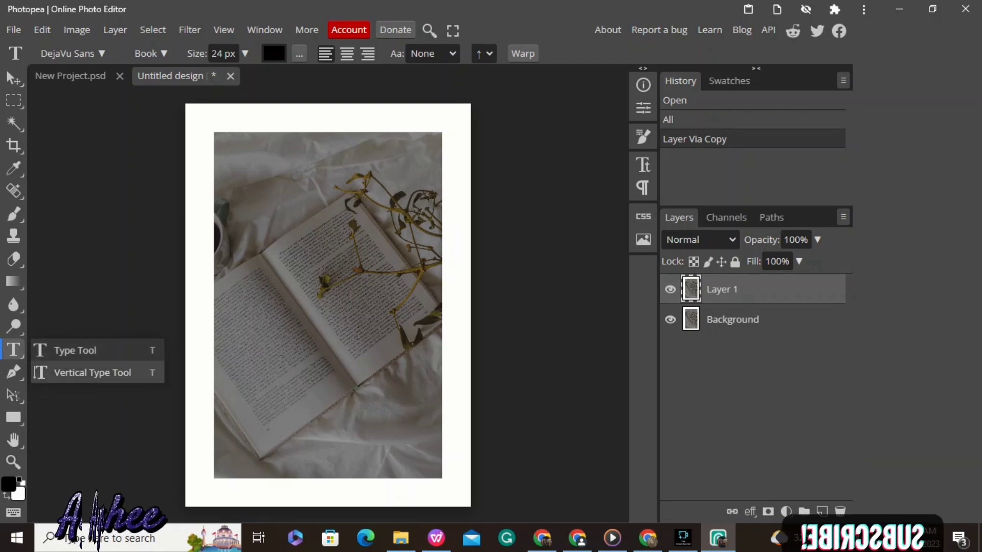
left_click(76, 351)
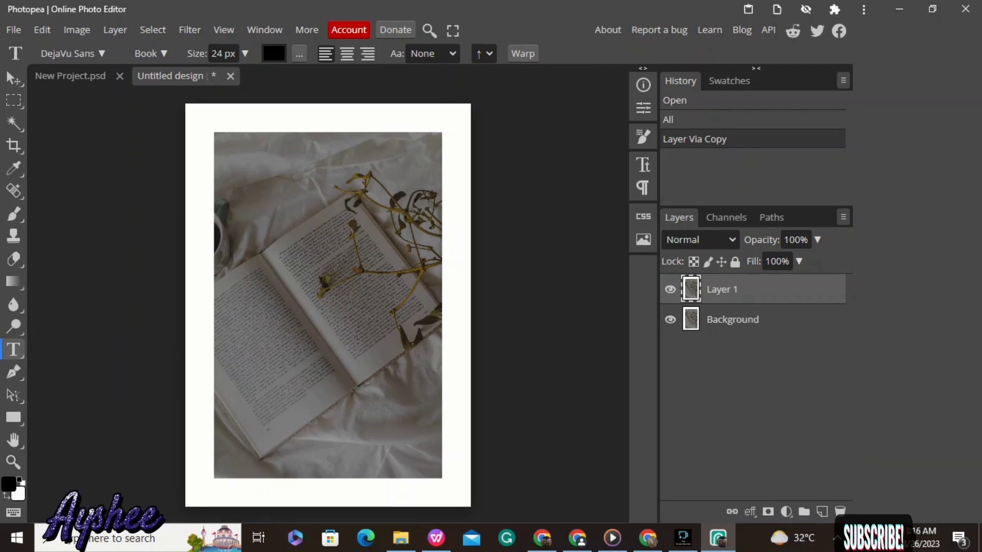
left_click(263, 290)
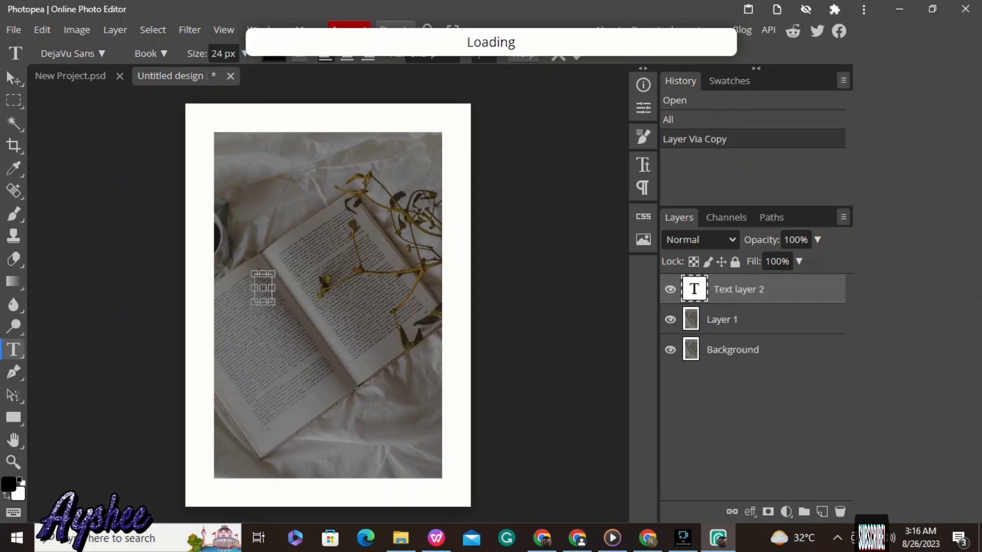
left_click_drag(275, 305, 403, 305)
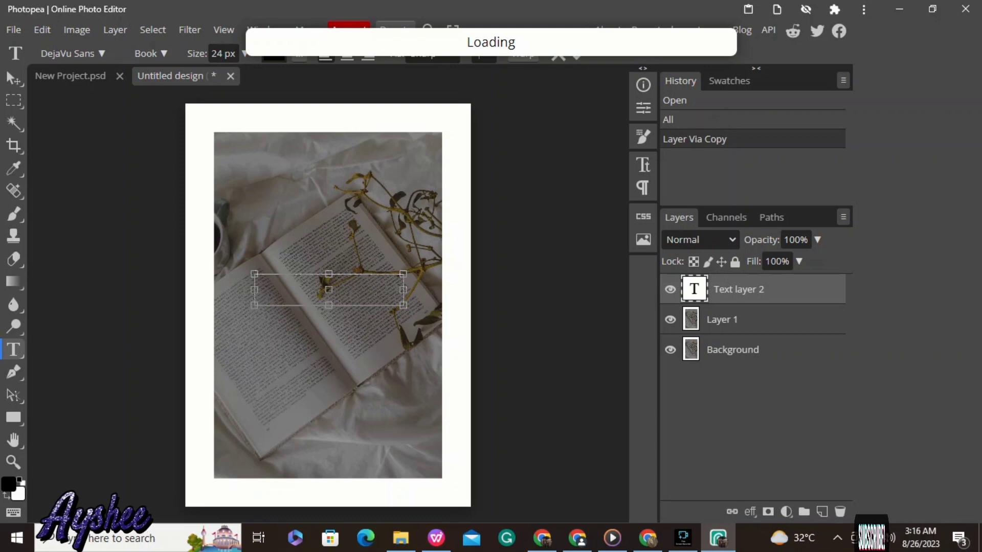
left_click_drag(328, 274, 328, 274)
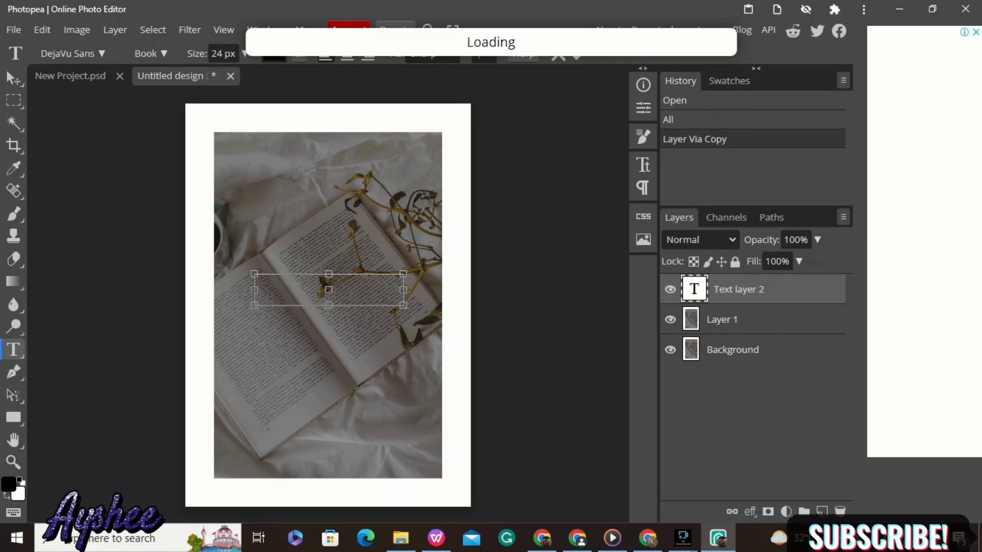
left_click_drag(254, 305, 249, 310)
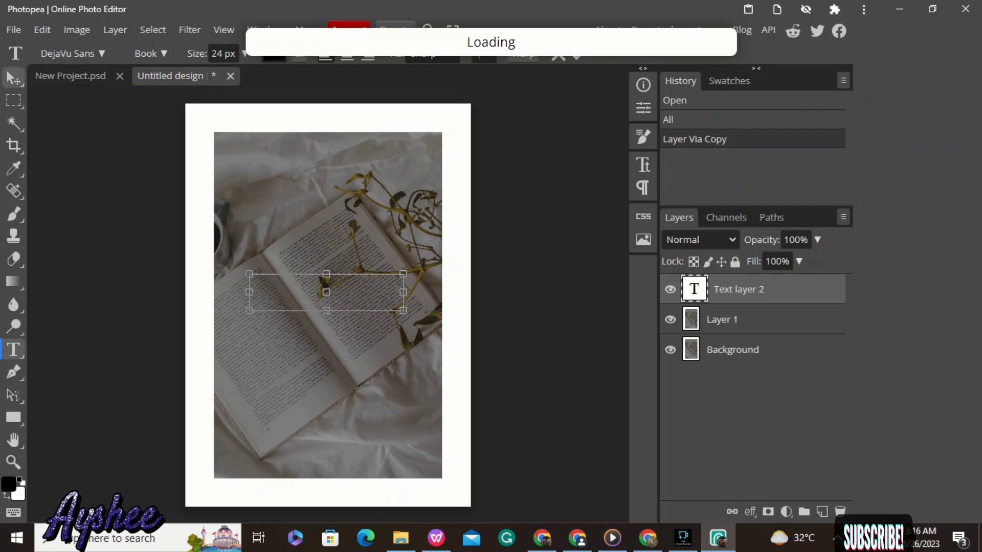
left_click(12, 78)
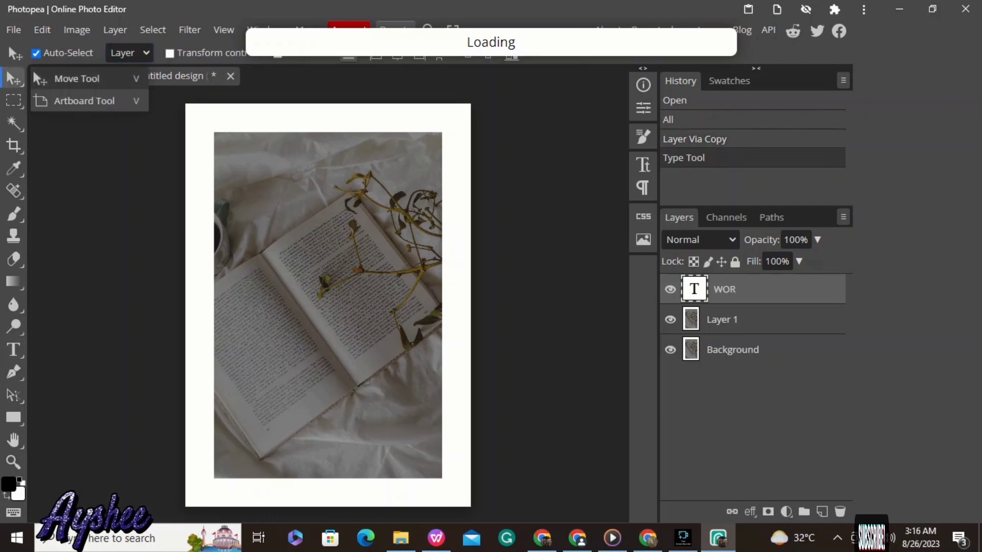
left_click(76, 79)
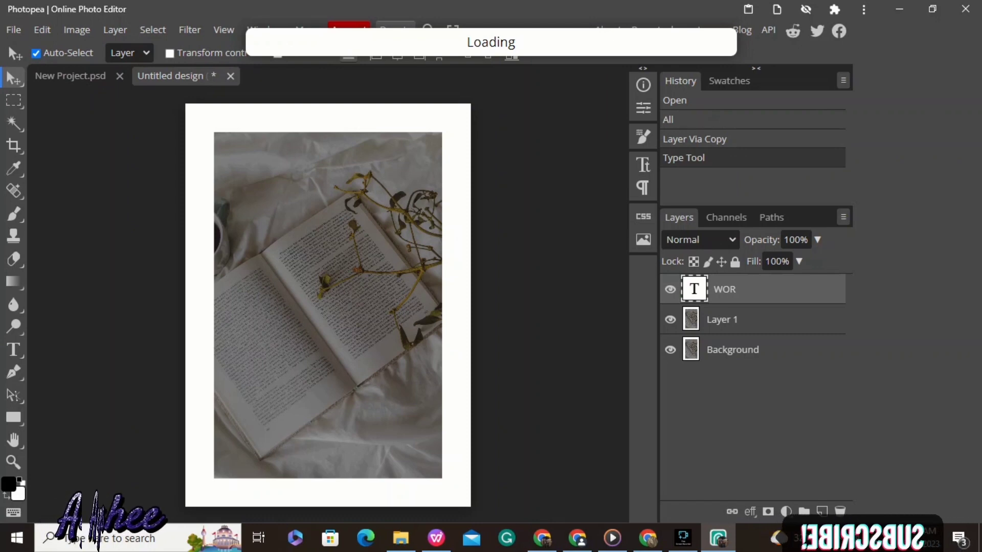
left_click(669, 319)
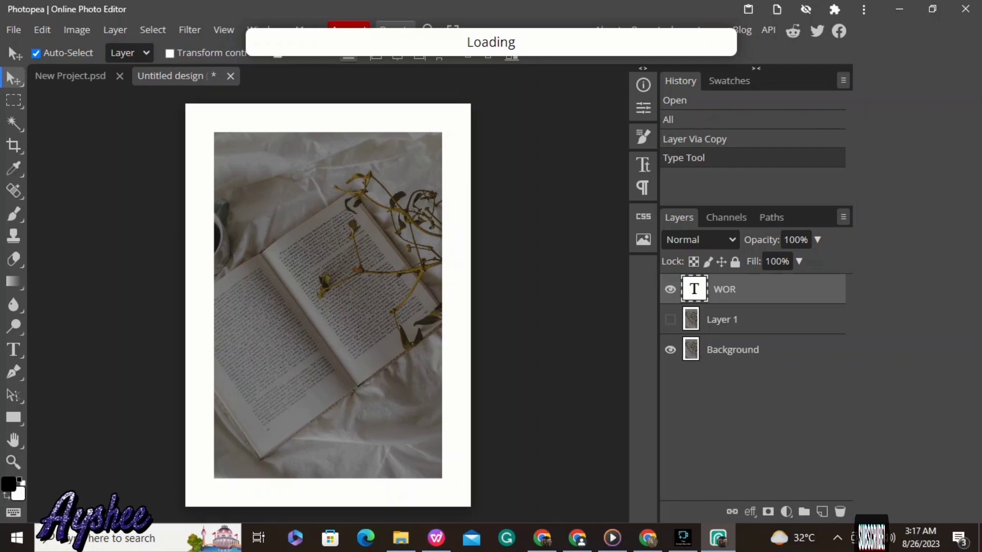
left_click(670, 350)
left_click(670, 290)
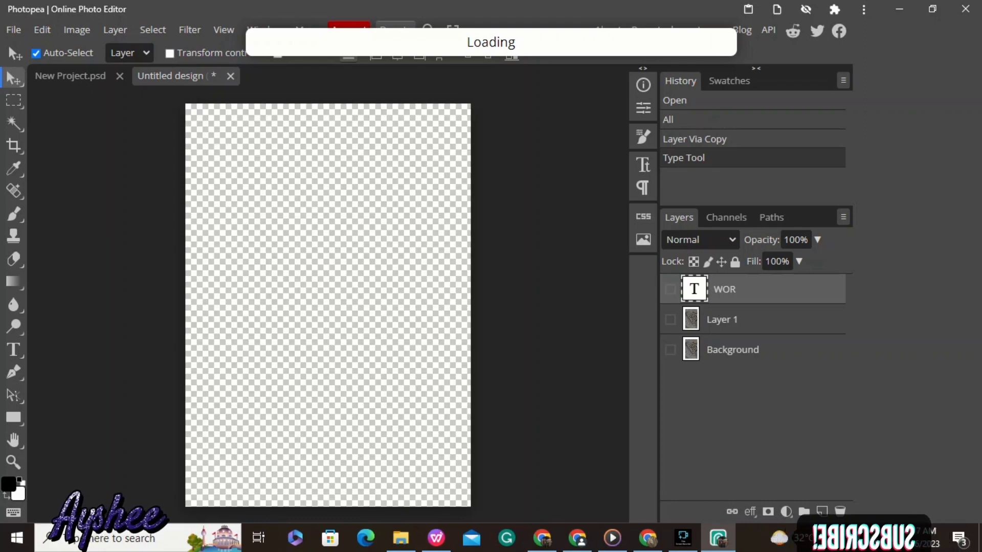
left_click(670, 289)
left_click(670, 349)
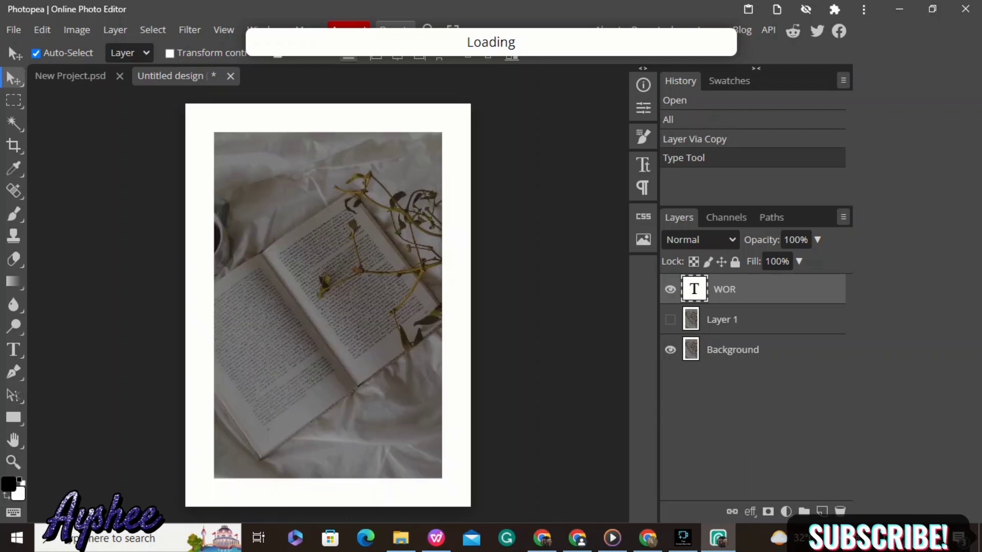
left_click(670, 319)
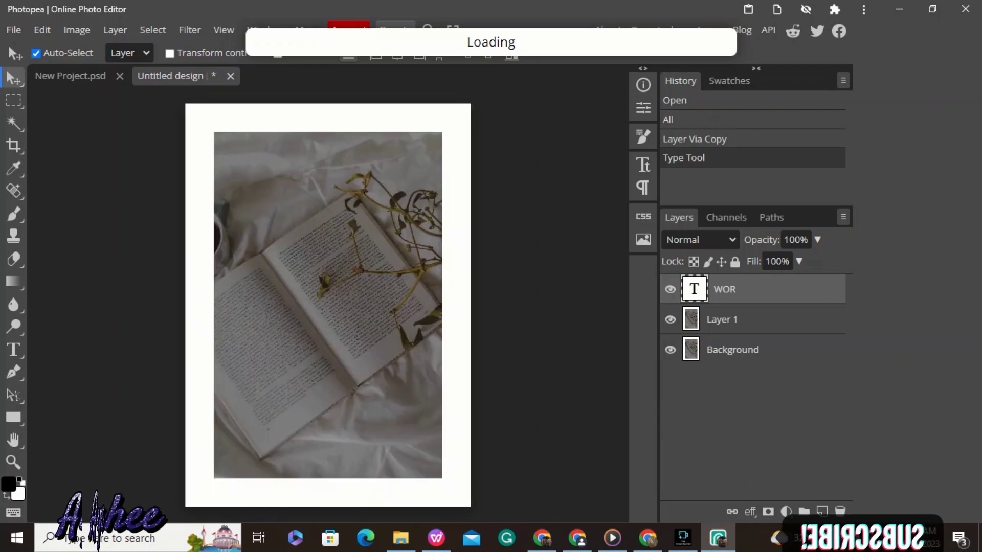
key("Delete")
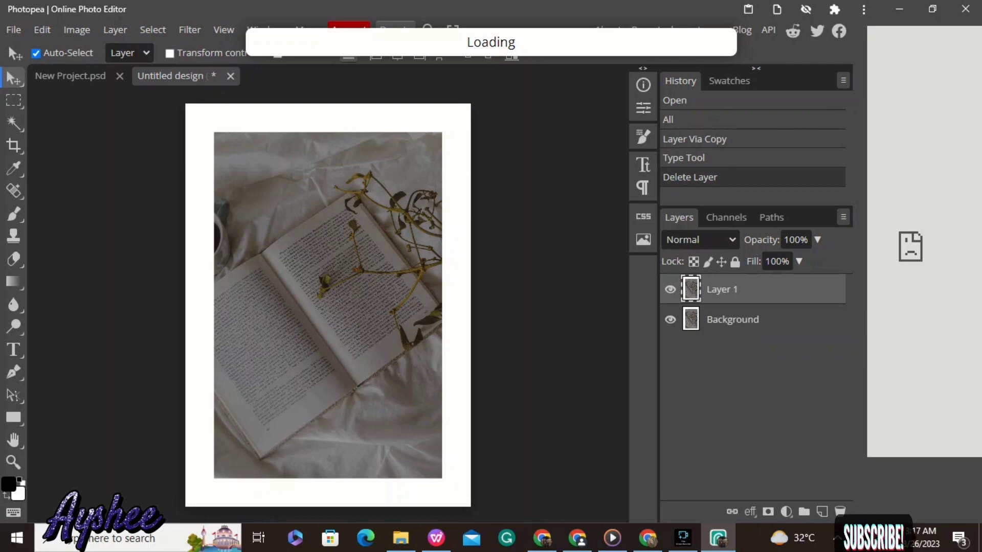
- Draw a text box across the open book, enter the title text, and center BOOK DAY at 71 px, removing its stray trailing letters
left_click(13, 350)
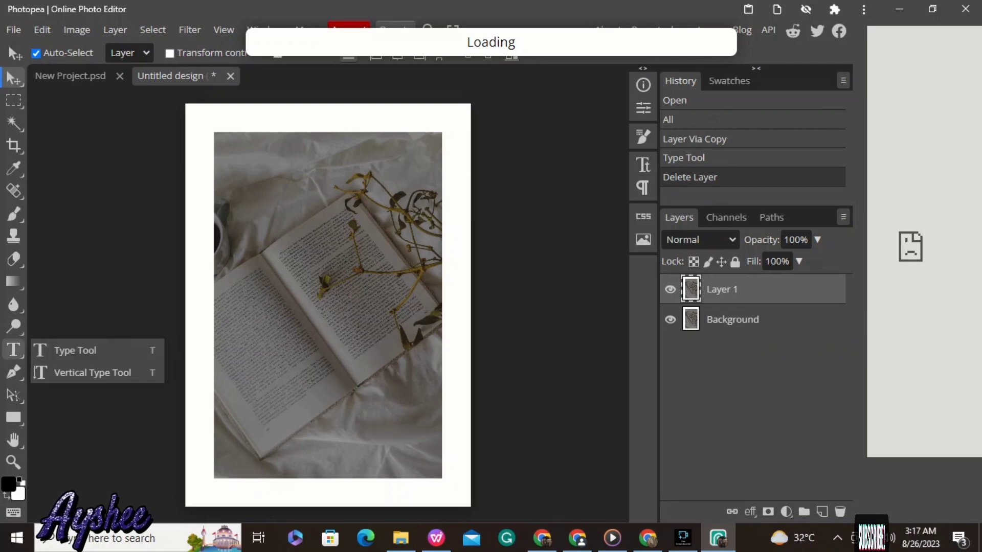
left_click(76, 351)
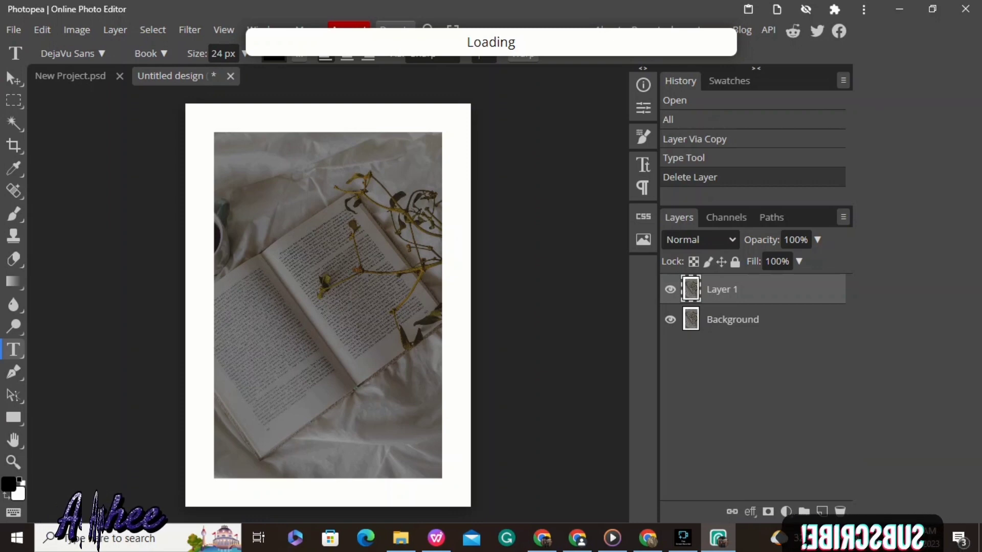
left_click_drag(263, 302, 414, 339)
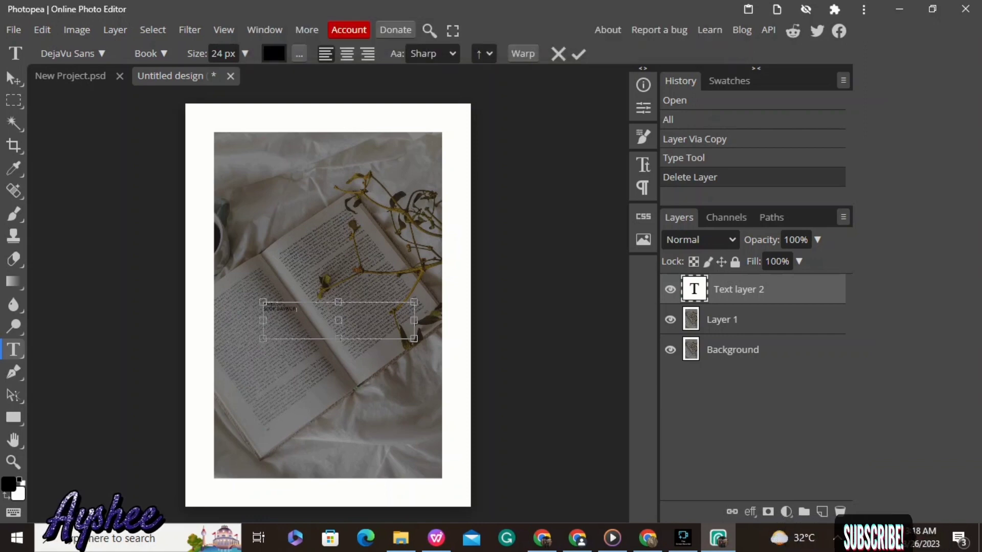
left_click(245, 53)
left_click_drag(220, 75, 238, 75)
left_click(347, 54)
left_click(388, 319)
key("BackSpace")
key("BackSpace")
key("BackSpace")
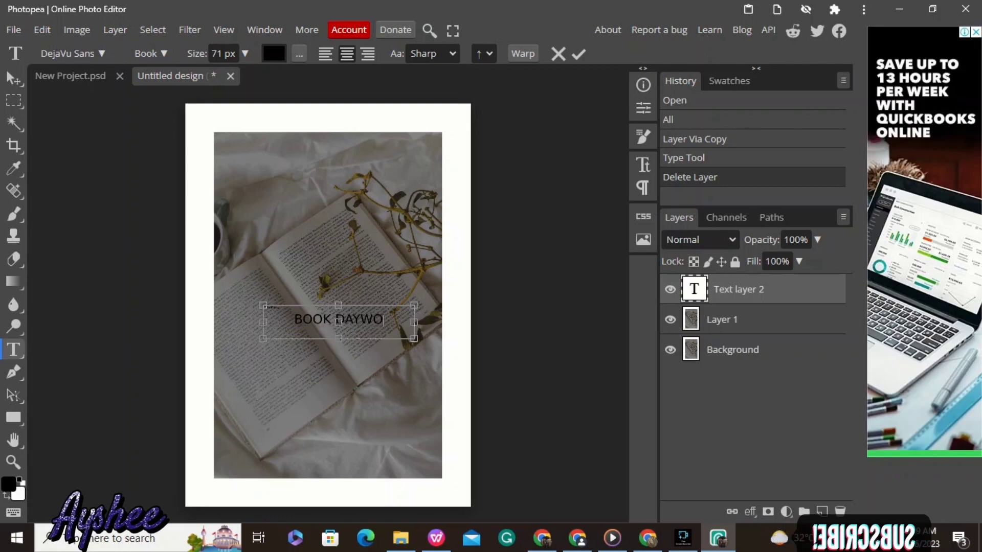
- Increase the font size of the word WORLD to 150 px
left_click_drag(264, 308, 281, 308)
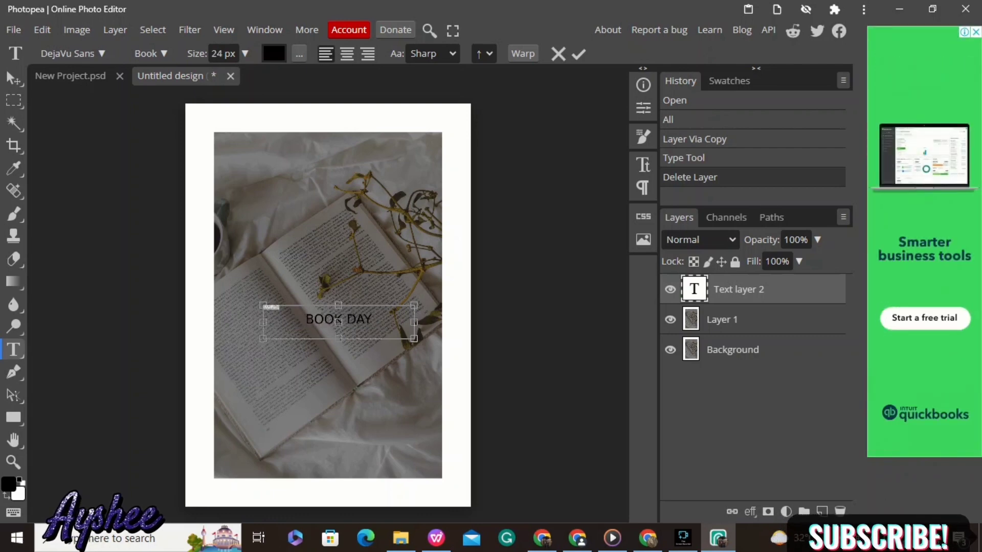
left_click(245, 54)
left_click_drag(220, 75, 244, 75)
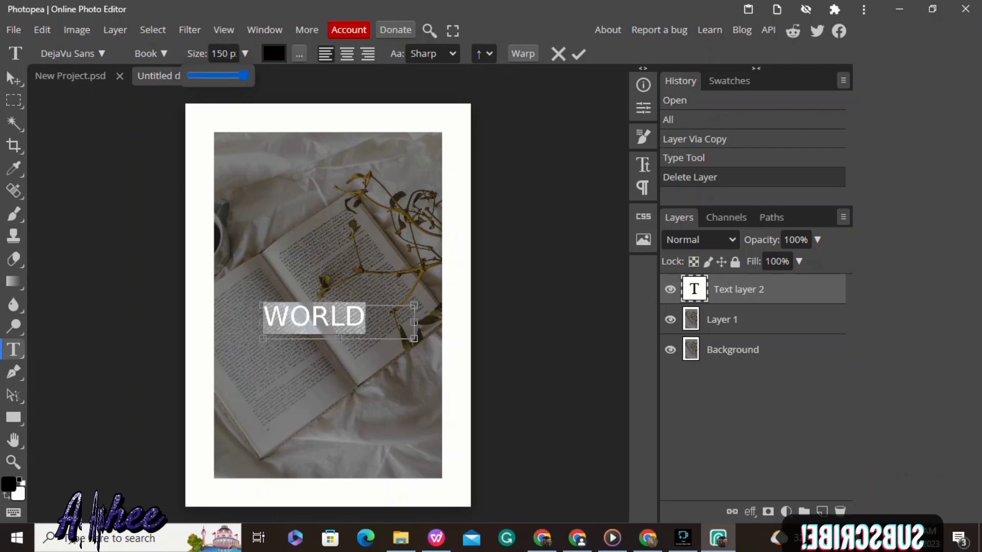
- Enlarge the text box, add BOOK DAY on the line beneath WORLD, and center both lines
left_click(428, 359)
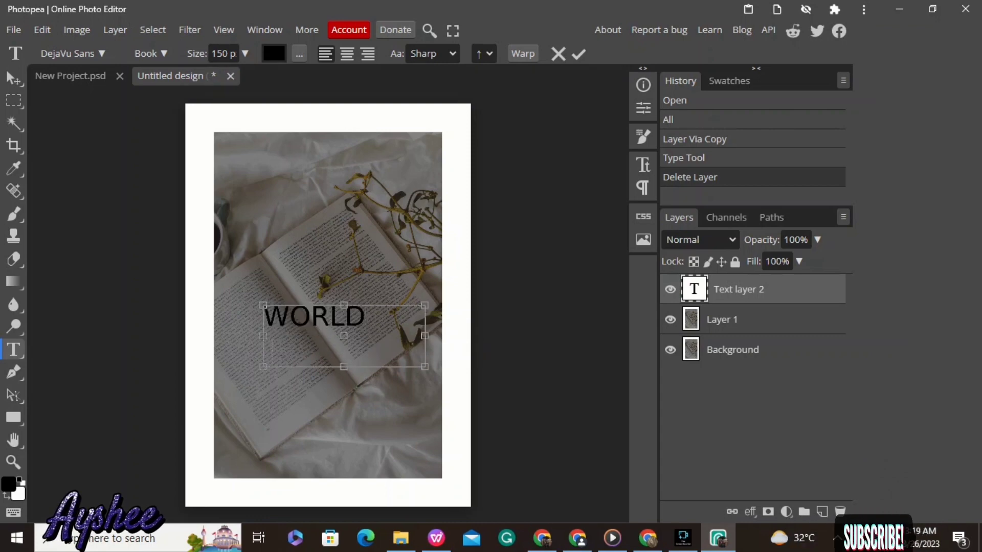
type("BOOK DAY")
key("ctrl+a")
left_click(347, 53)
key("Right")
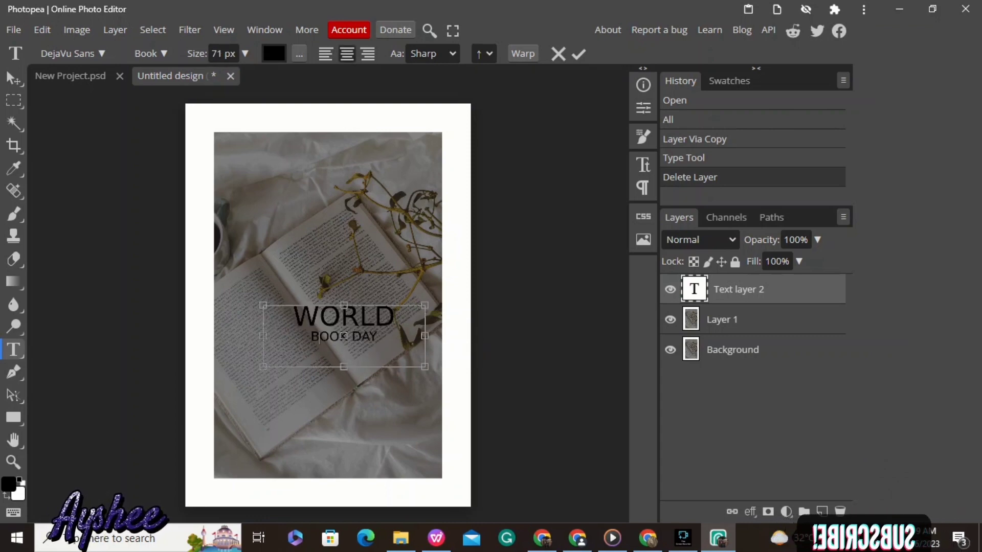
- Change the text color of the word WORLD to white
double_click(325, 336)
left_click(320, 319)
double_click(320, 319)
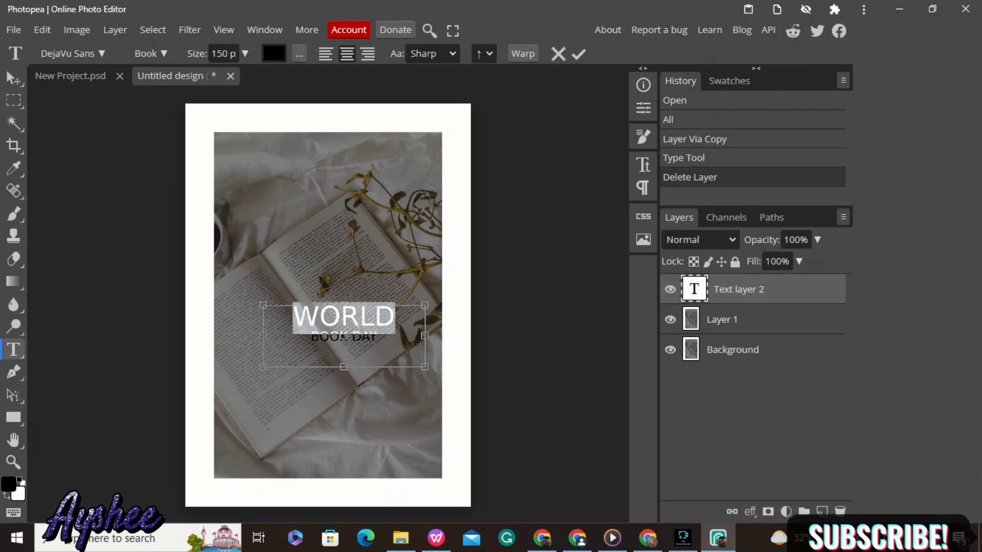
left_click(274, 53)
left_click(117, 159)
left_click(417, 169)
- Change the text color of the BOOK DAY line to white (ffffff)
left_click(365, 337)
double_click(365, 337)
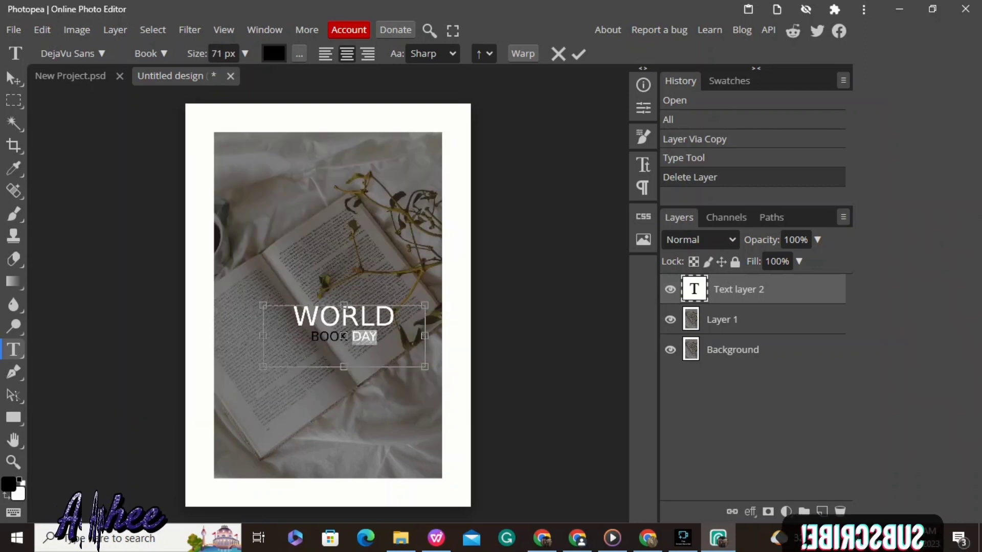
triple_click(342, 336)
left_click(299, 54)
left_click(309, 81)
left_click(117, 159)
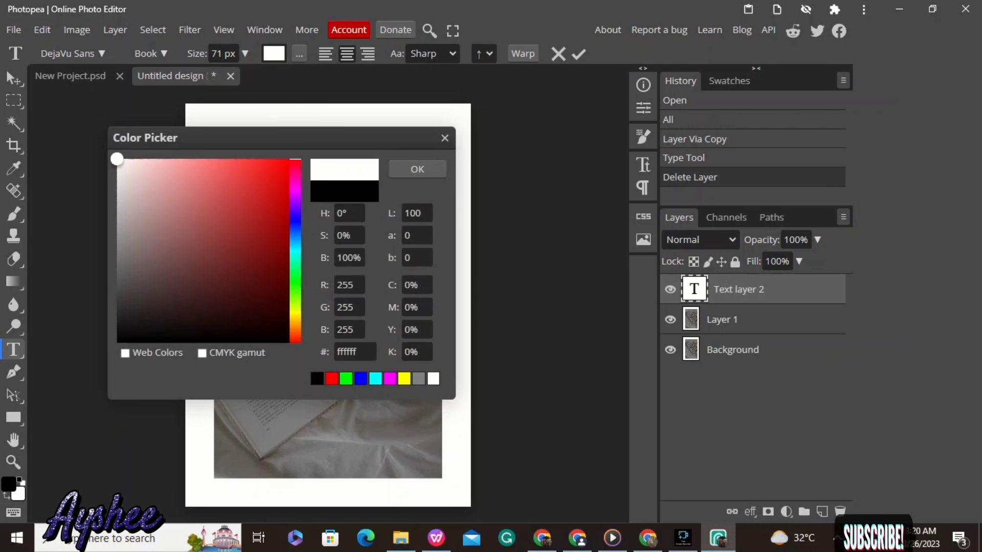
left_click(417, 169)
- Search the available fonts for BLACK MAN and clear the search term
left_click(72, 53)
type("BA")
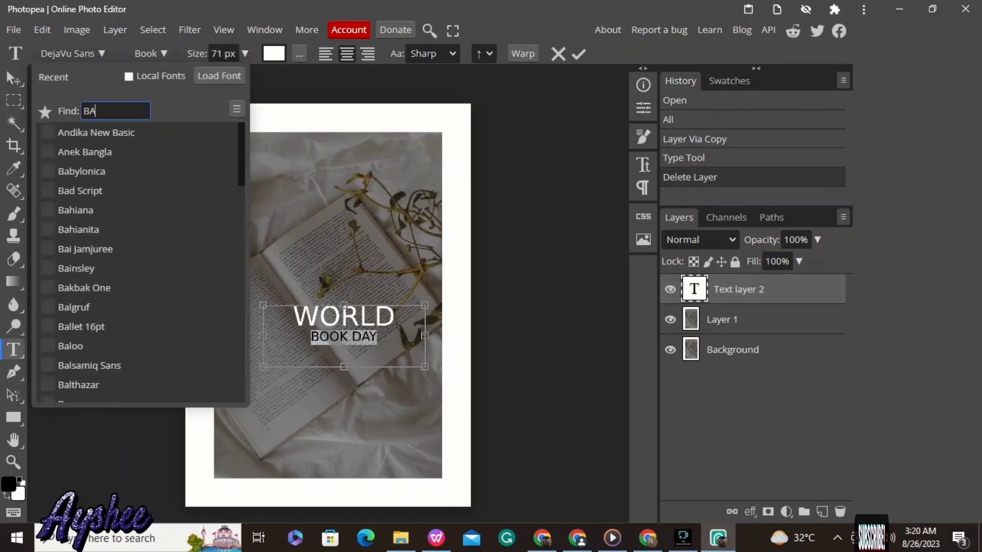
key("BackSpace")
type("LACK")
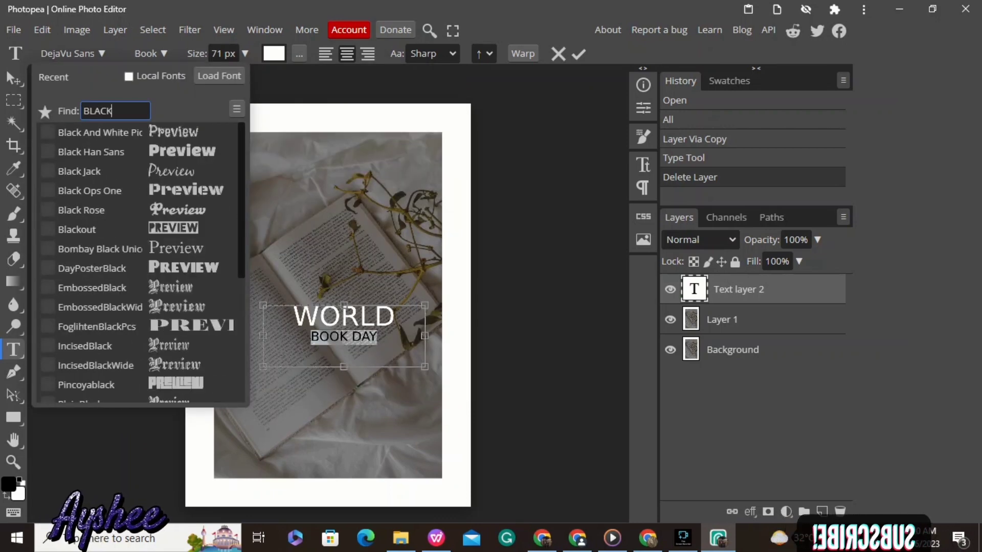
type(" MAN")
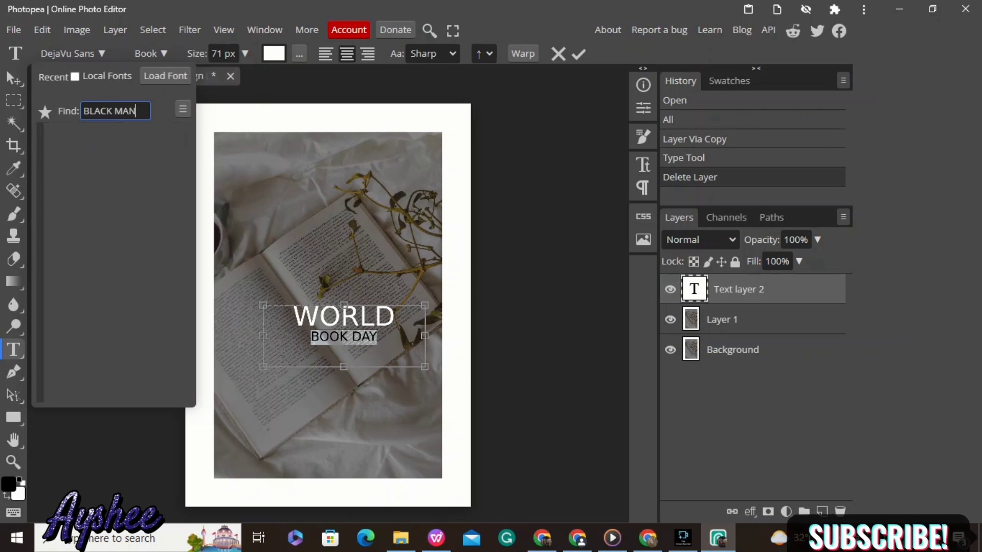
key("BackSpace")
key("BackSpace")
key("BackSpace")
key("BackSpace")
key("BackSpace")
key("BackSpace")
key("BackSpace")
key("BackSpace")
key("BackSpace")
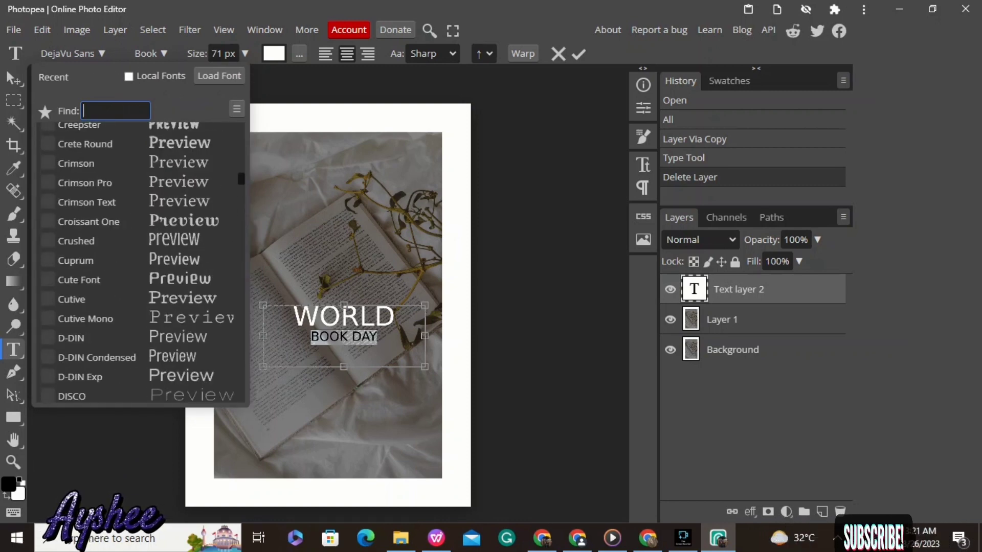
- Apply the Ovo font to the BOOK DAY line and to the word WORLD
type("OVE")
key("Return")
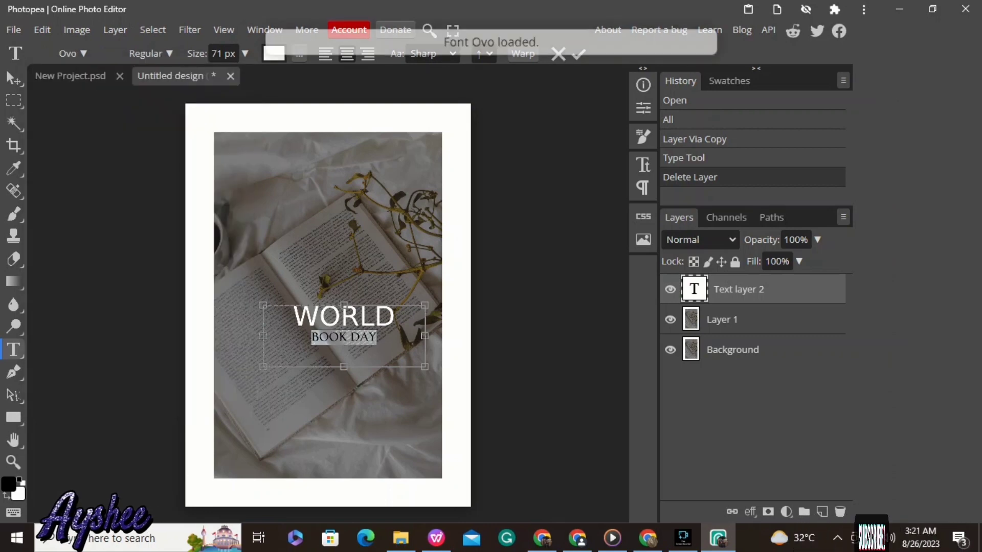
double_click(344, 317)
left_click(73, 54)
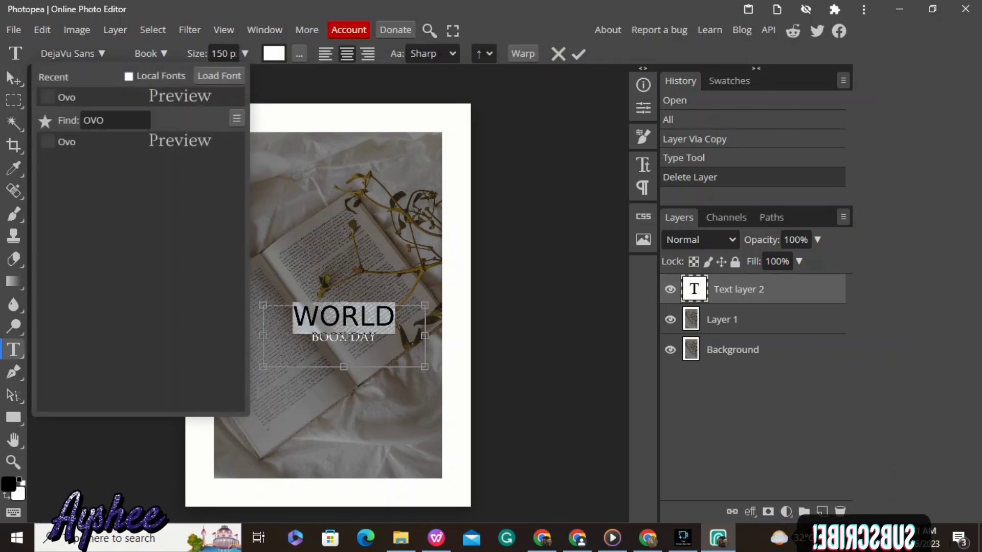
left_click(72, 95)
- Set the title text's anti-aliasing to Strong and its font style to Regular
left_click(432, 54)
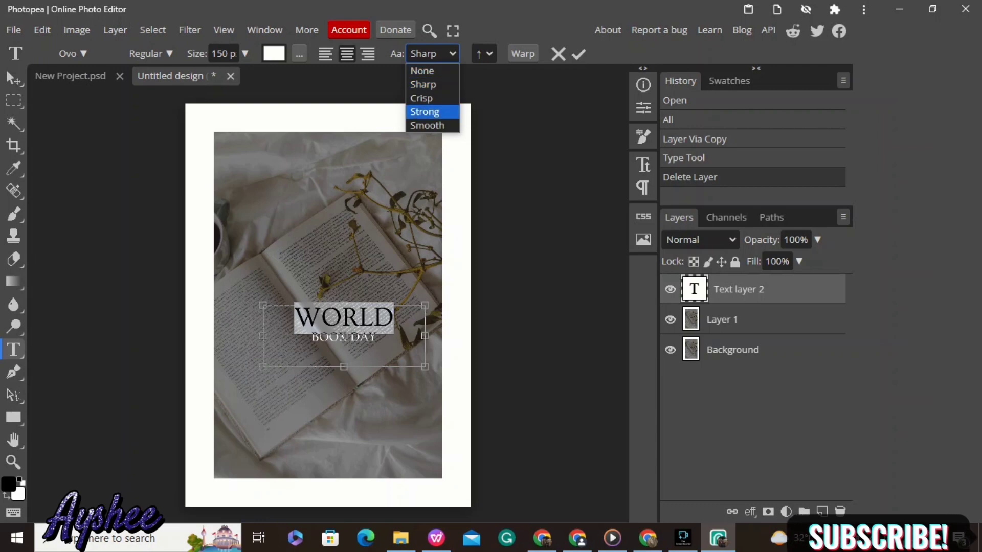
left_click(421, 109)
left_click(483, 54)
left_click(151, 54)
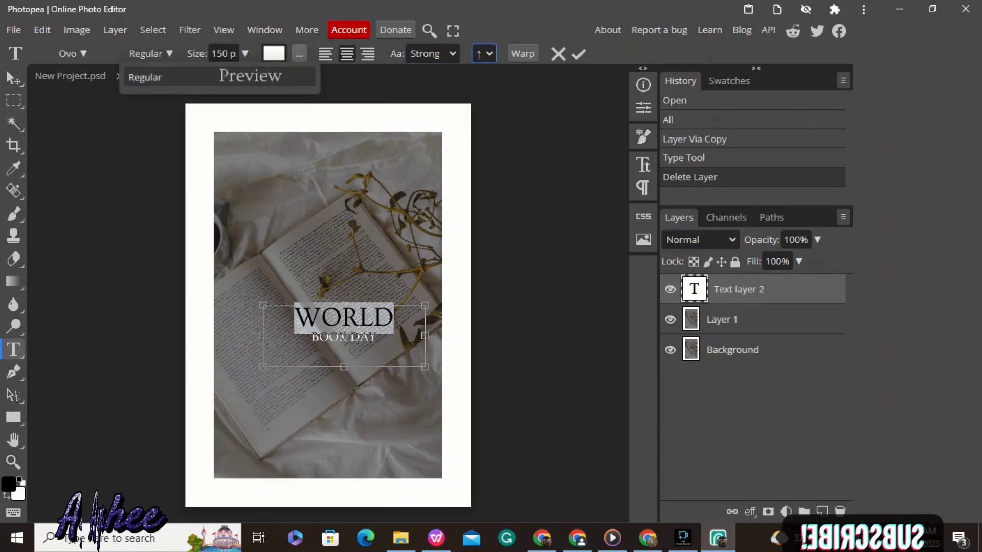
left_click(145, 77)
- Set the font size of the BOOK DAY line to 75 px
left_click_drag(311, 337, 377, 337)
left_click(377, 337)
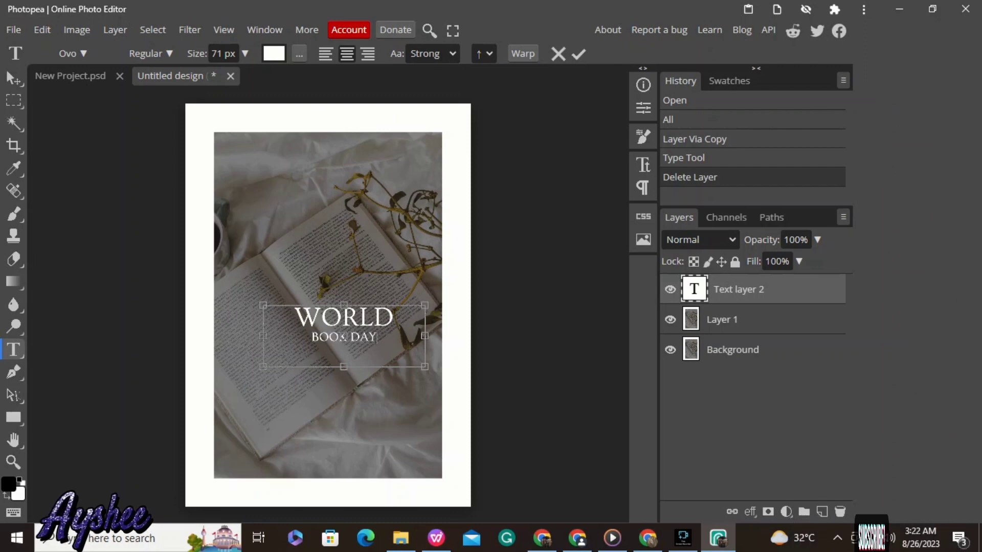
triple_click(359, 340)
left_click(223, 54)
type("75")
key("Return")
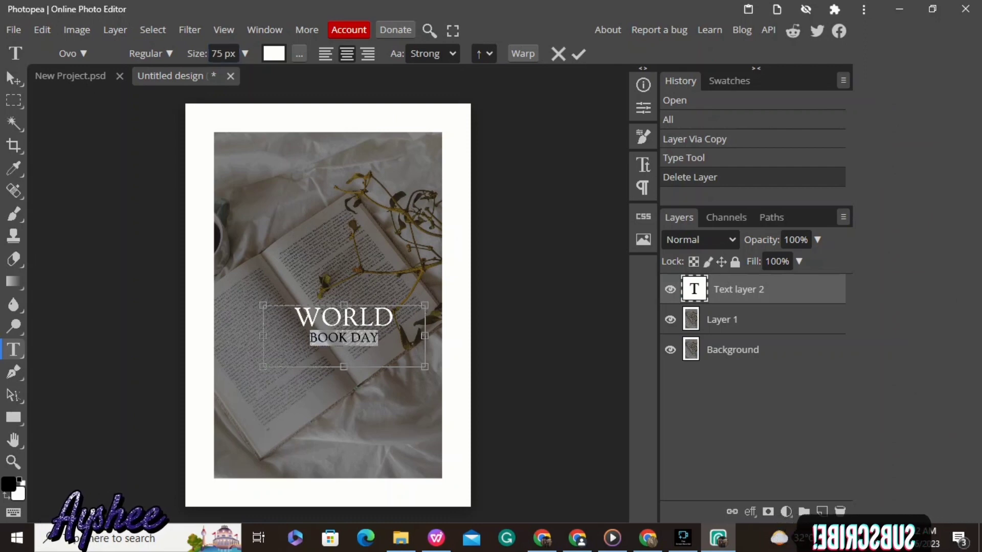
- Finish editing the WORLD BOOK DAY title and move it slightly up and left over the open book
key("Escape")
left_click(344, 330)
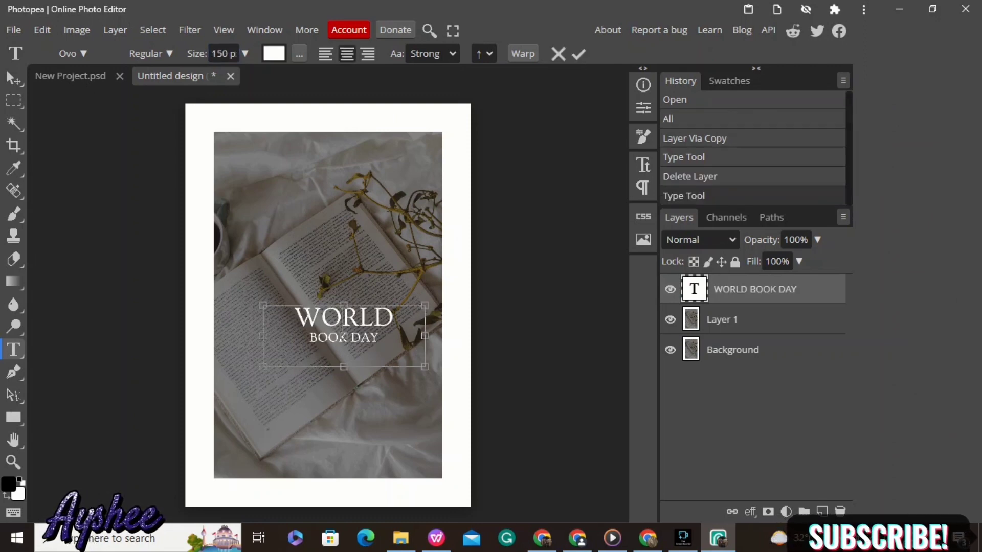
left_click(14, 79)
left_click_drag(344, 327, 333, 325)
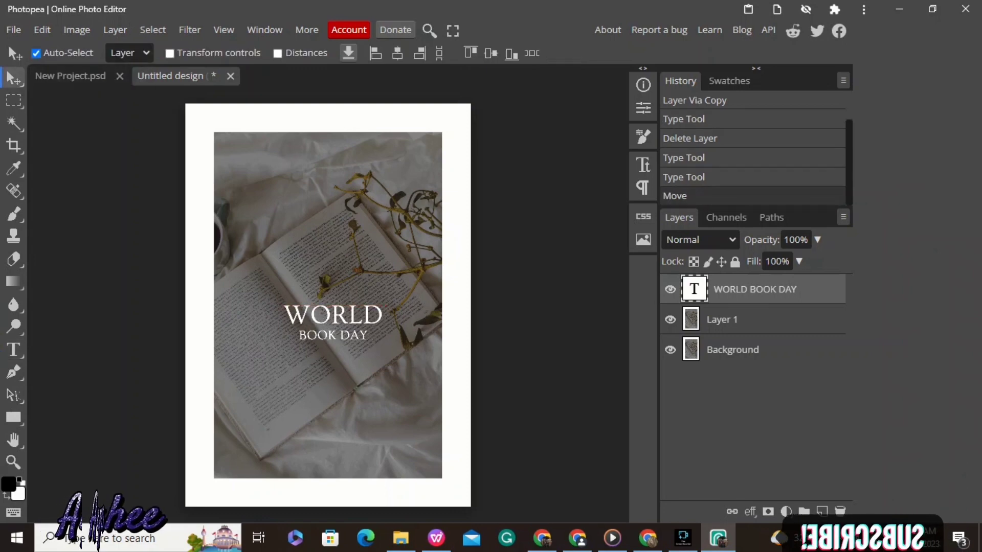
- Add a text box reading THE BOOK FESTIVAL across the upper part of the photo
left_click(14, 350)
left_click(76, 348)
left_click_drag(261, 195, 422, 227)
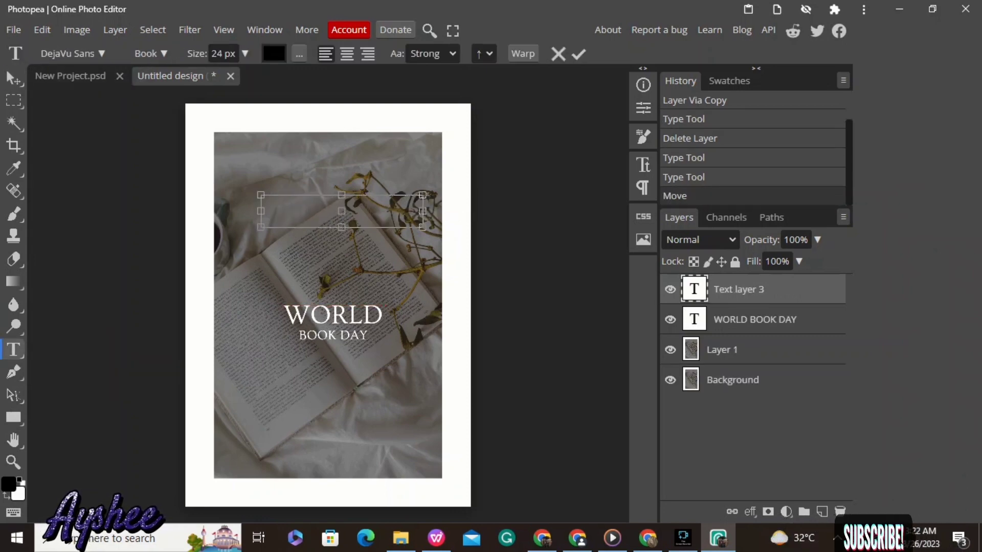
left_click_drag(261, 211, 218, 210)
left_click_drag(423, 211, 438, 211)
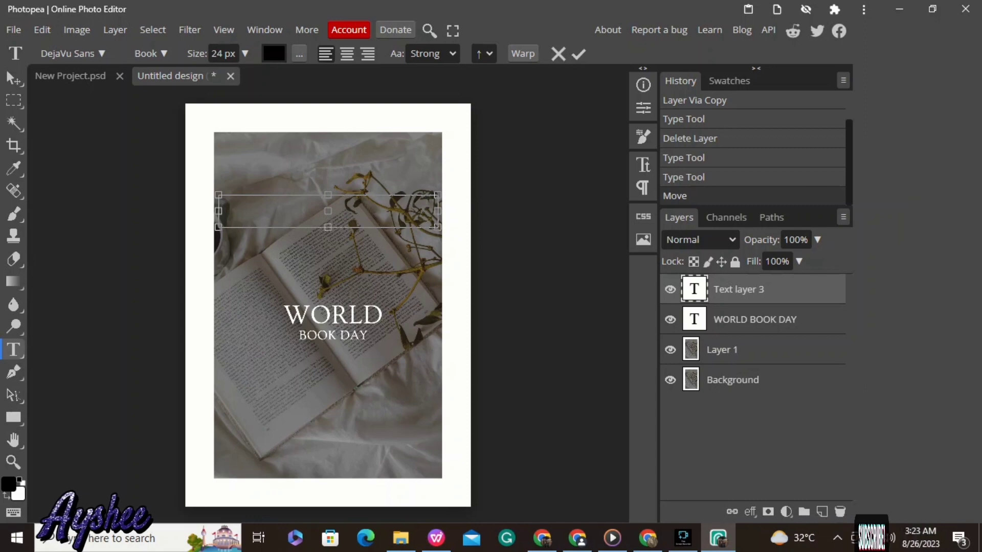
type("THE BOOK YES")
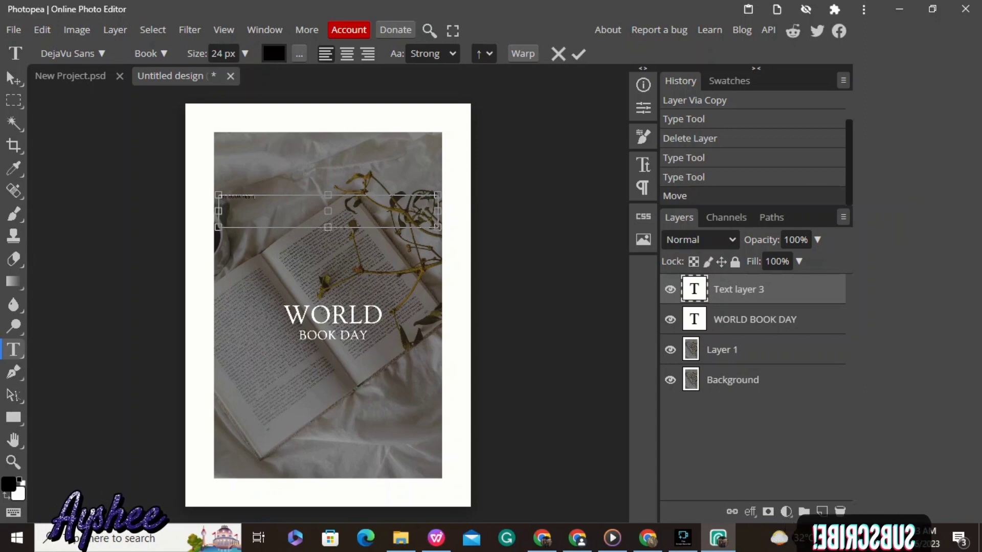
- Center the THE BOOK FESTIVAL text and set its font size to 98 px
key("ctrl+a")
left_click(245, 53)
left_click_drag(190, 75, 227, 75)
left_click(346, 54)
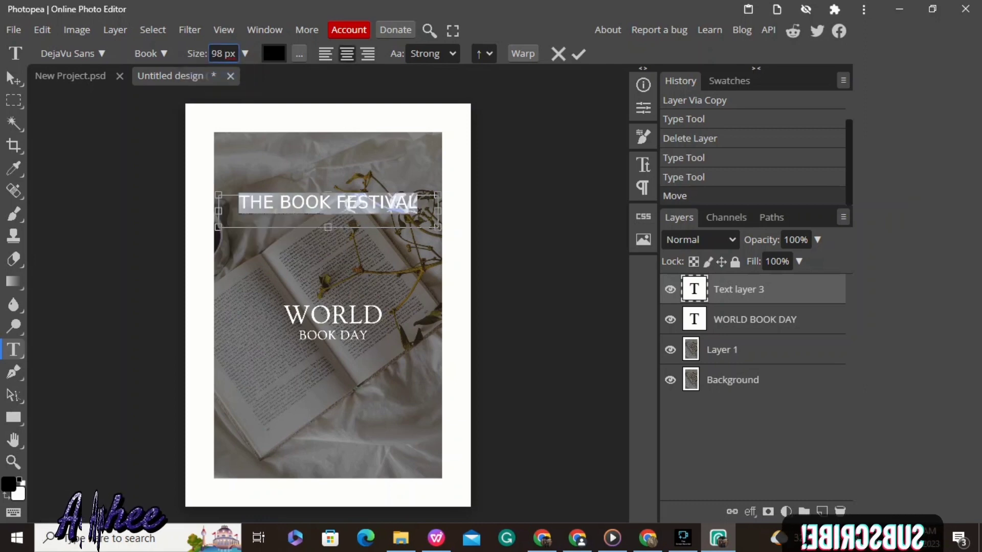
- Try to set the festival text's font size to 110 px and undo the last text change
key("Escape")
key("BackSpace")
key("BackSpace")
type("110")
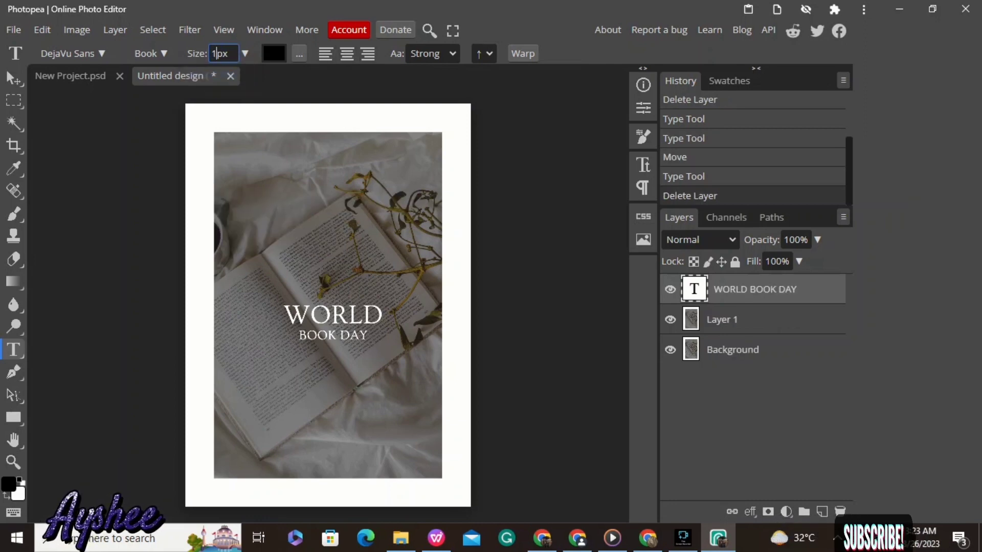
key("Return")
key("ctrl+z")
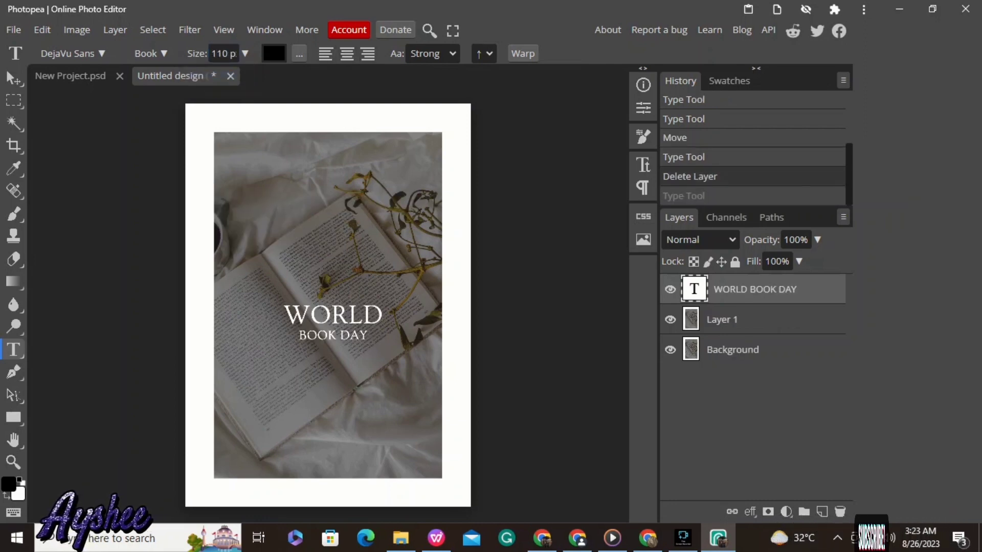
- Add a centered text box reading THE BOOK FESTIVAL across the upper photo and set its font size to 115 px
left_click_drag(216, 195, 438, 231)
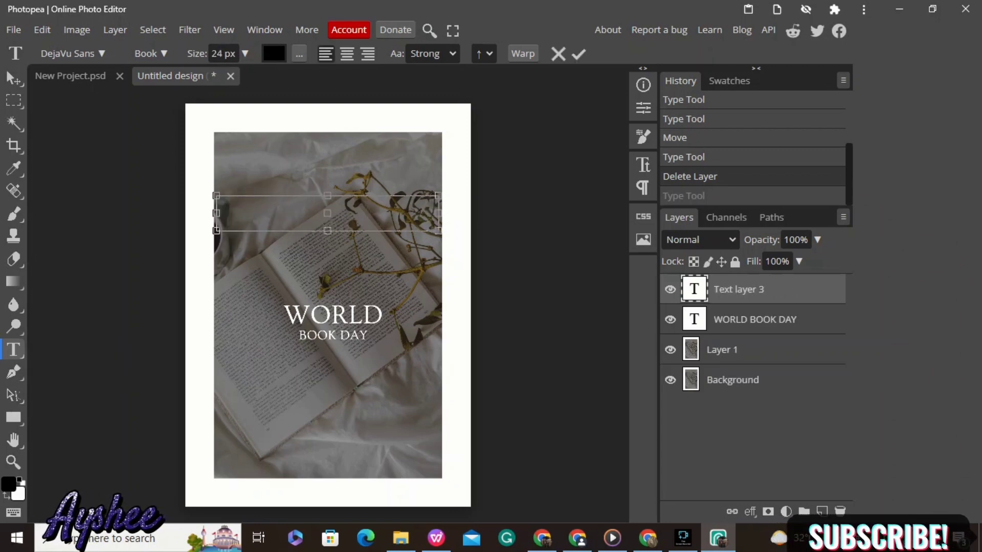
type("THE BOOK FESTIVAL")
key("ctrl+a")
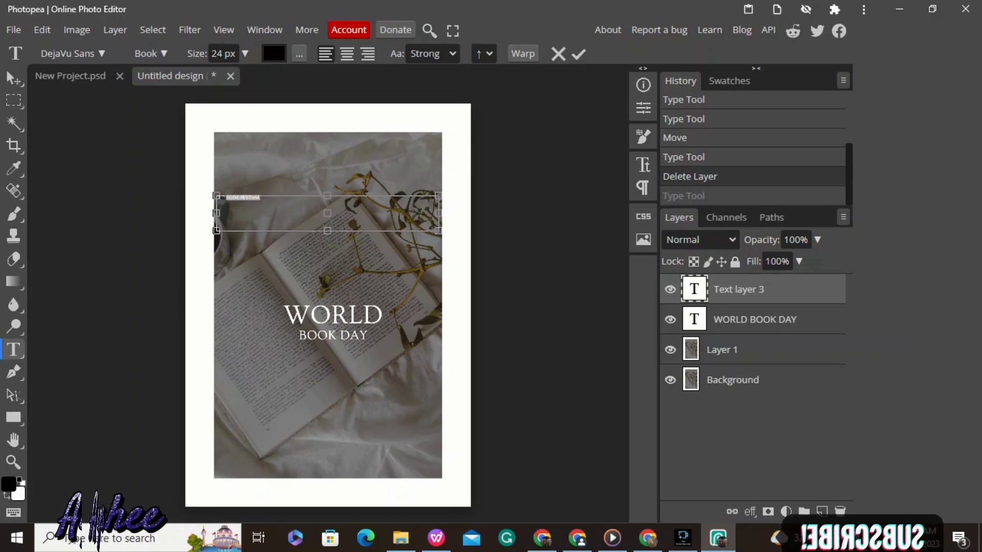
type("110 p")
key("Return")
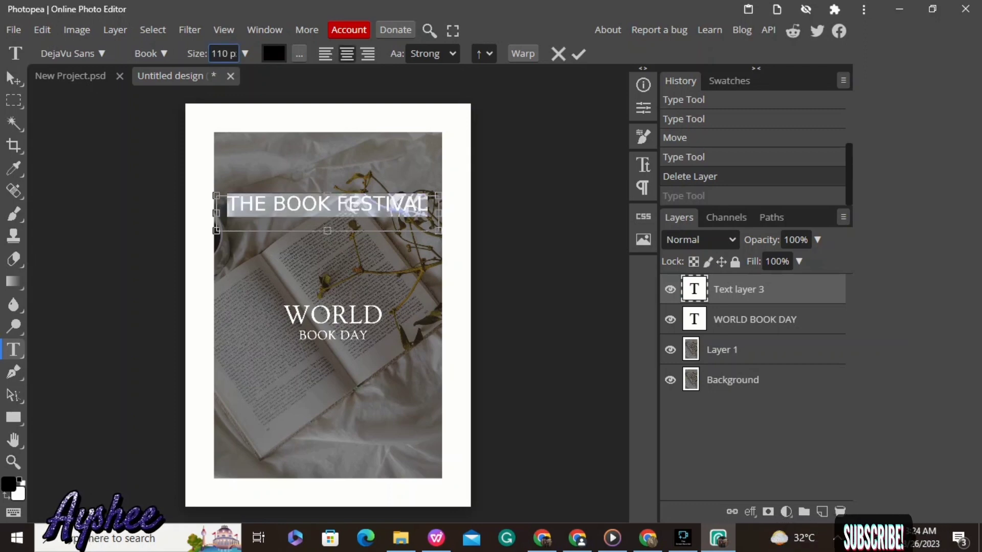
type("115")
key("Return")
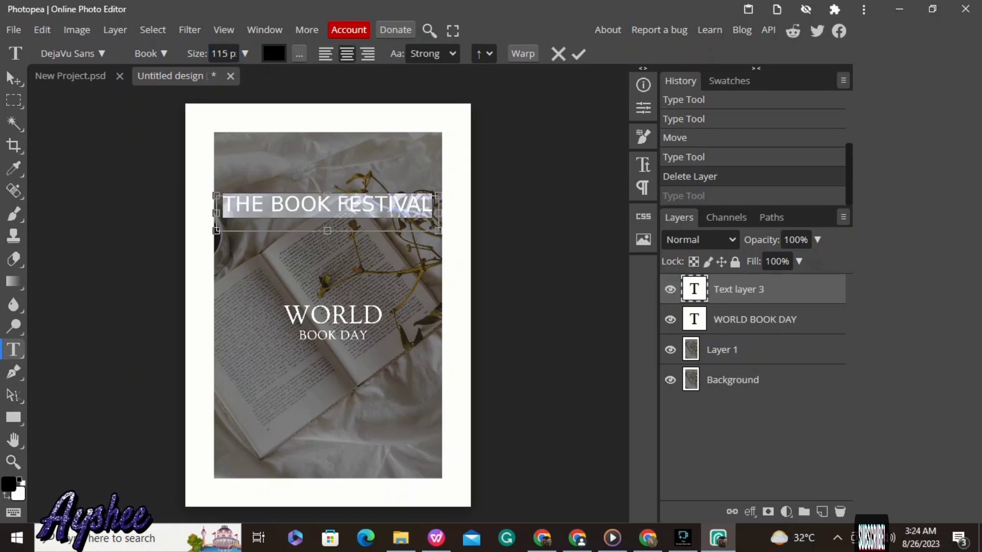
- Search the fonts for RED, shorten the search term to R, and apply the Almendra font to THE BOOK FESTIVAL
left_click(73, 53)
key("BackSpace")
key("BackSpace")
key("BackSpace")
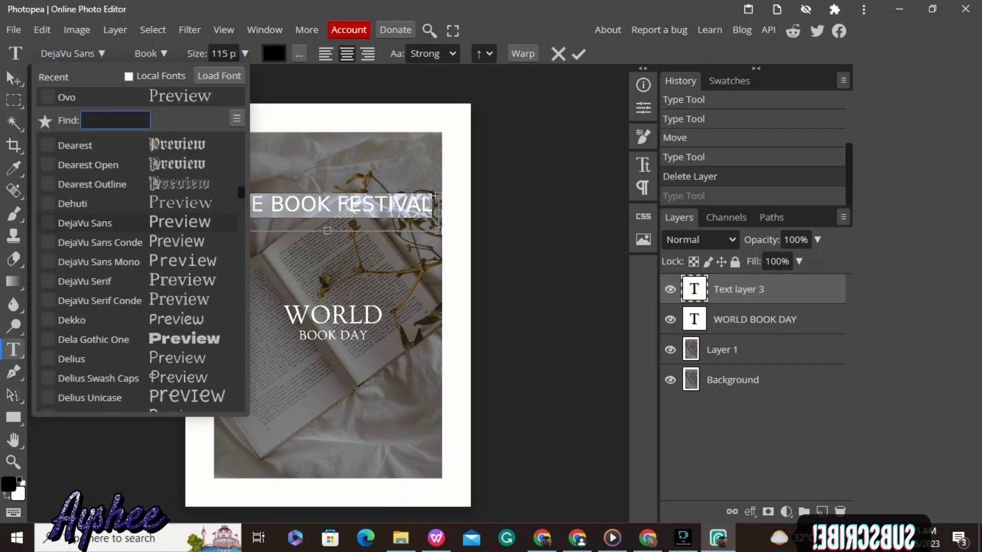
type("RED")
key("BackSpace")
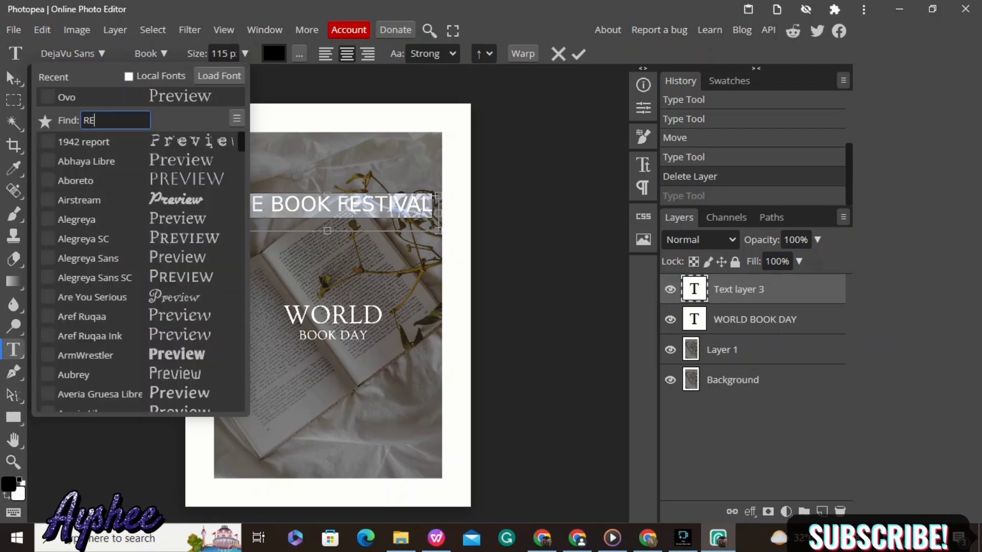
key("BackSpace")
scroll(138, 271, "down", 4)
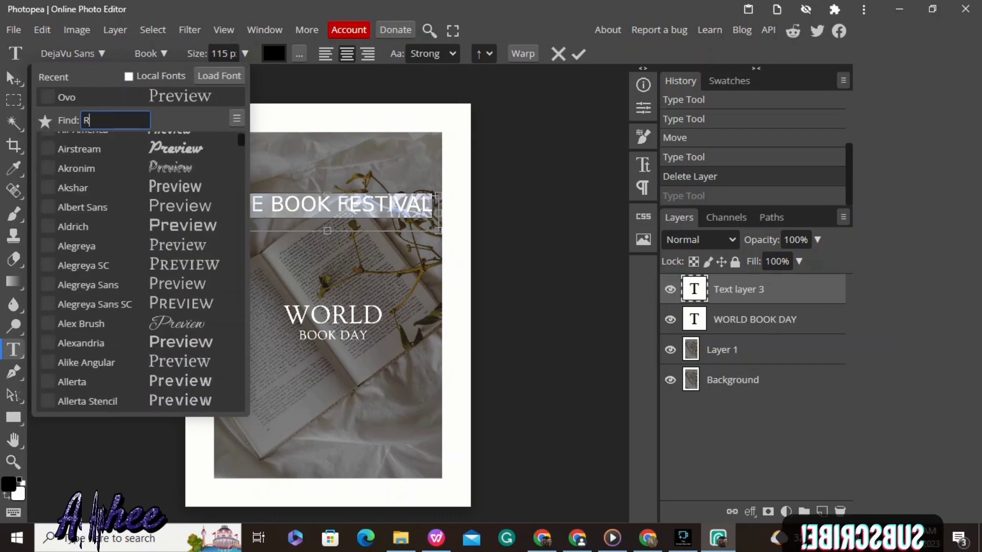
scroll(138, 271, "down", 4)
left_click(115, 214)
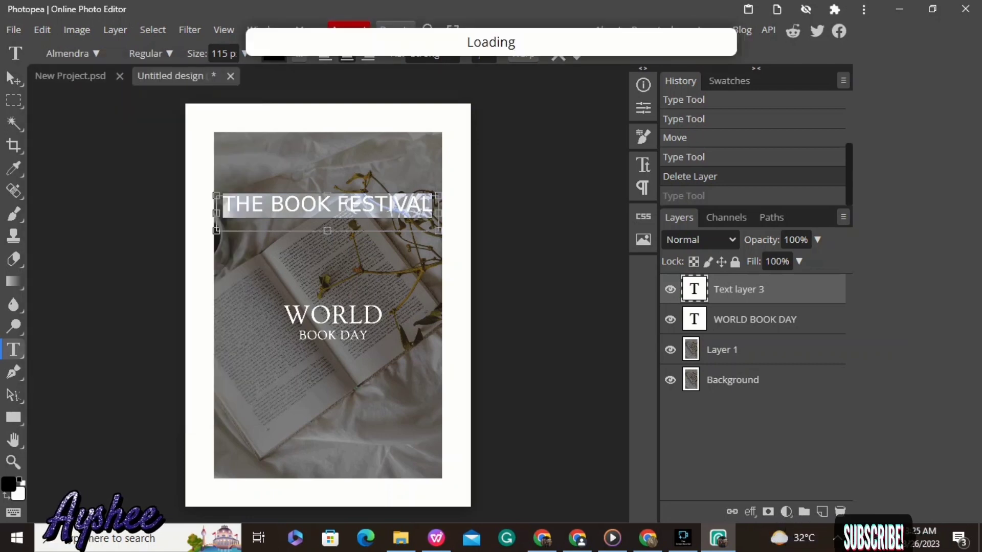
- Apply the Bigelow Rules font to THE BOOK FESTIVAL and set its font size to 150 px
left_click(71, 54)
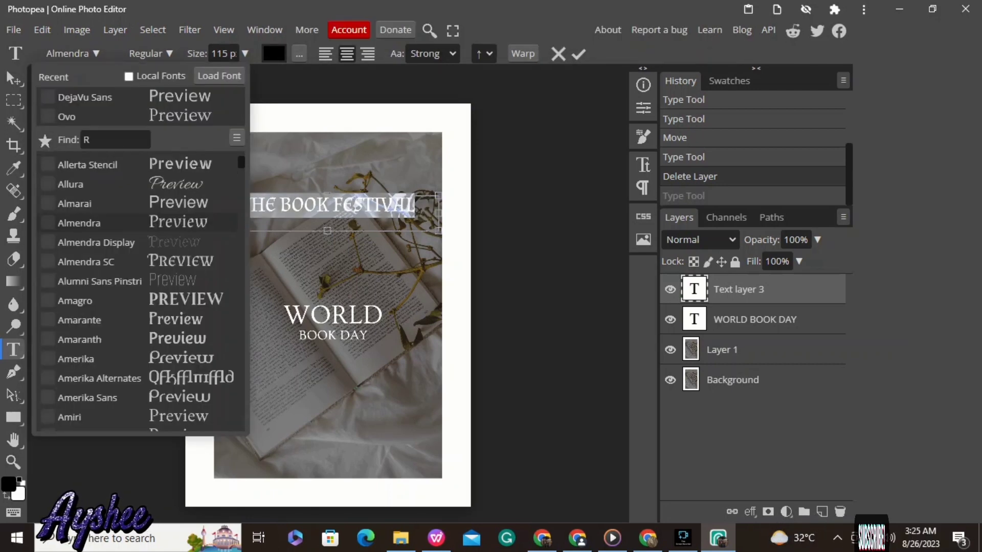
scroll(138, 286, "down", 15)
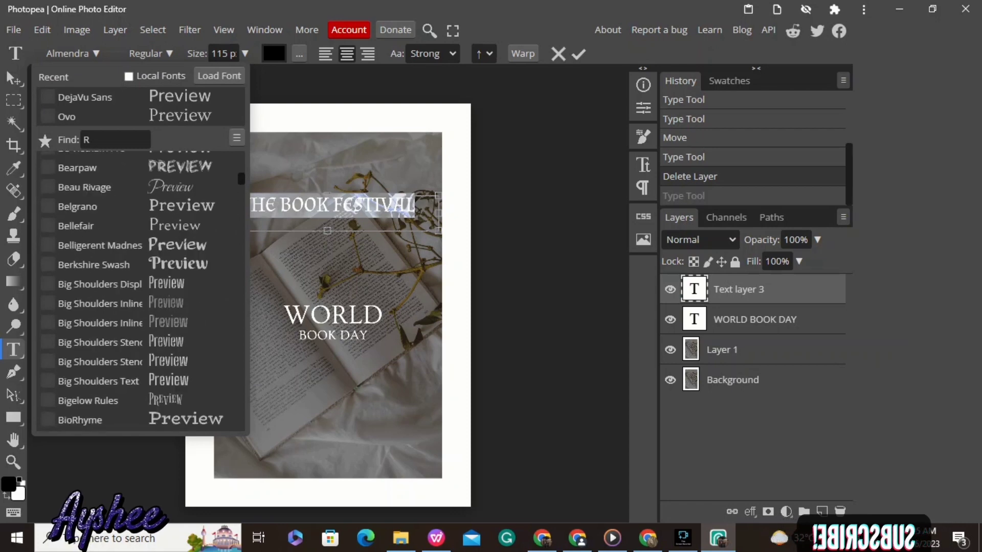
scroll(138, 291, "down", 5)
left_click(87, 155)
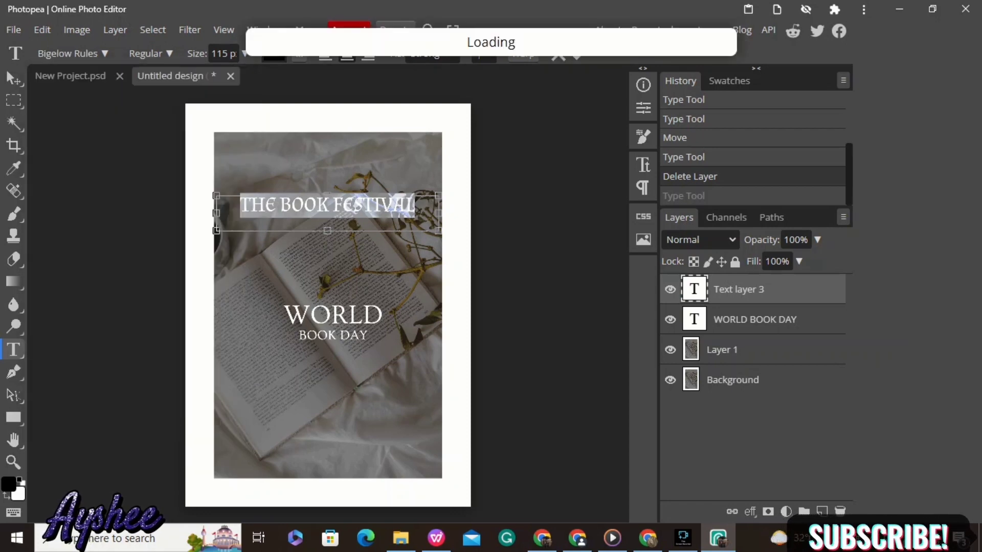
left_click(245, 53)
left_click_drag(239, 75, 245, 76)
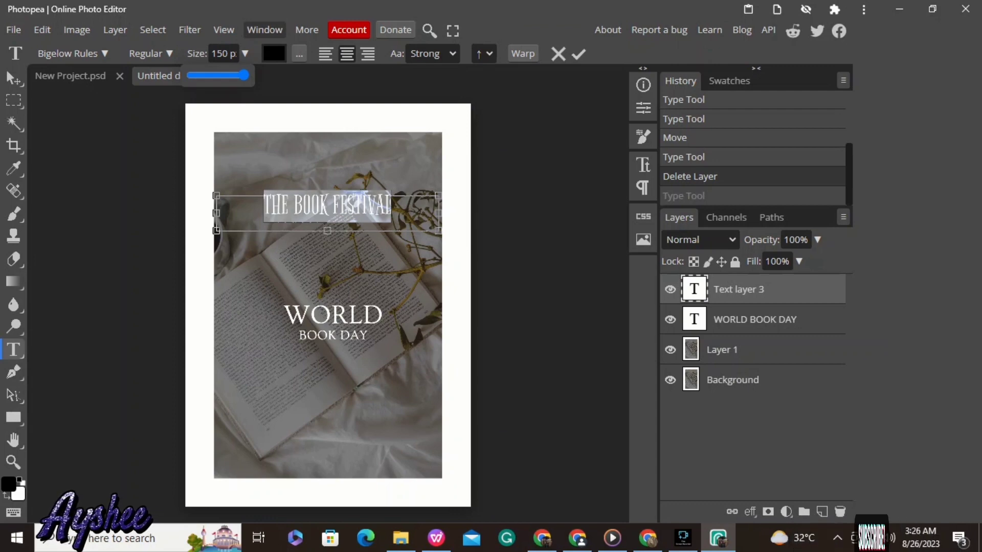
- Set the baseline shift of the THE BOOK FESTIVAL text to -5 px
left_click(74, 54)
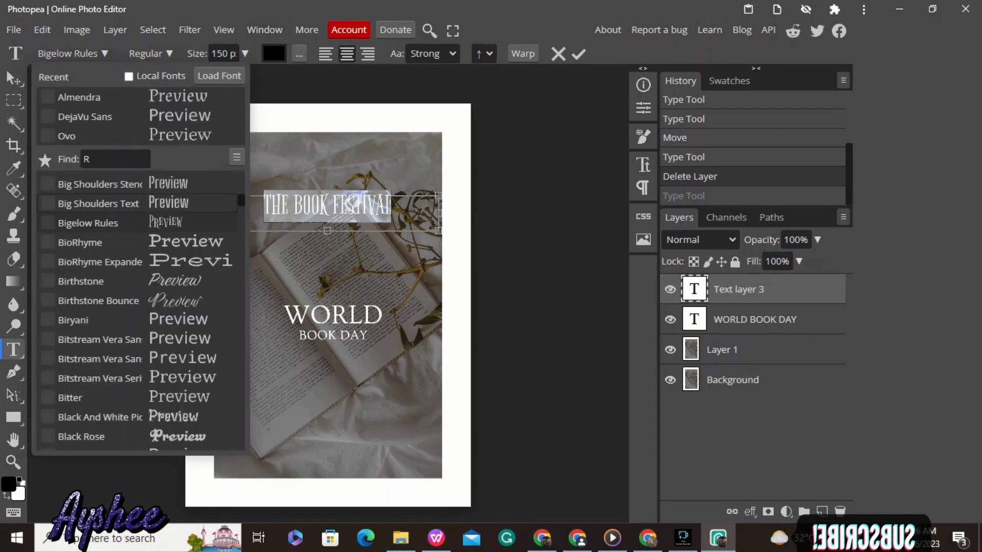
left_click(644, 165)
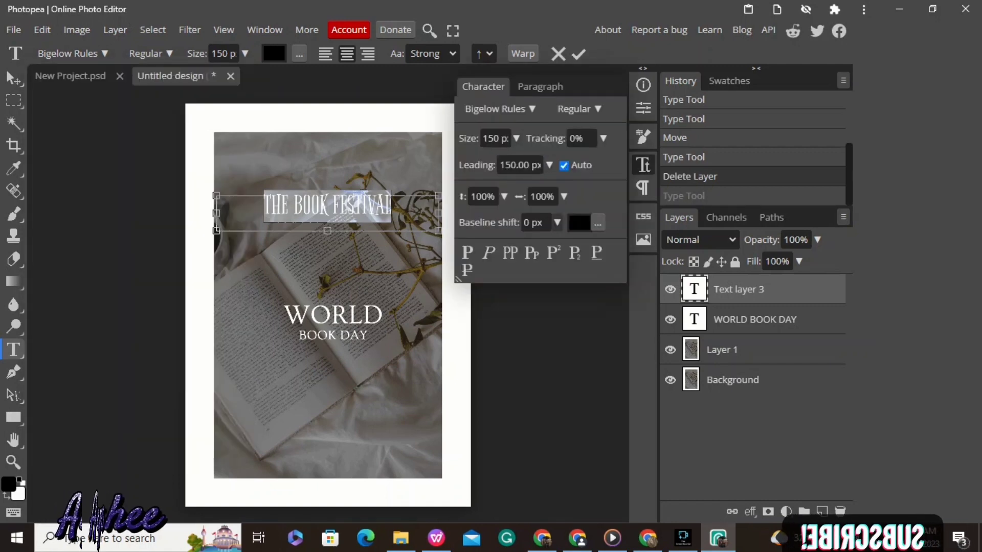
left_click(557, 222)
left_click_drag(509, 244, 504, 244)
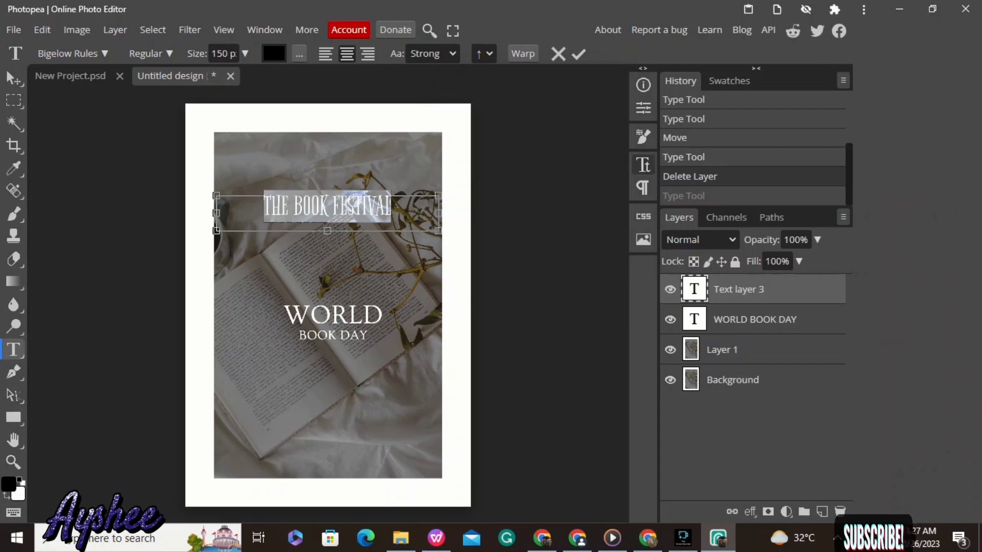
- Try the Bokor and Caramel fonts on the THE BOOK FESTIVAL text
left_click(498, 108)
scroll(568, 317, "down", 10)
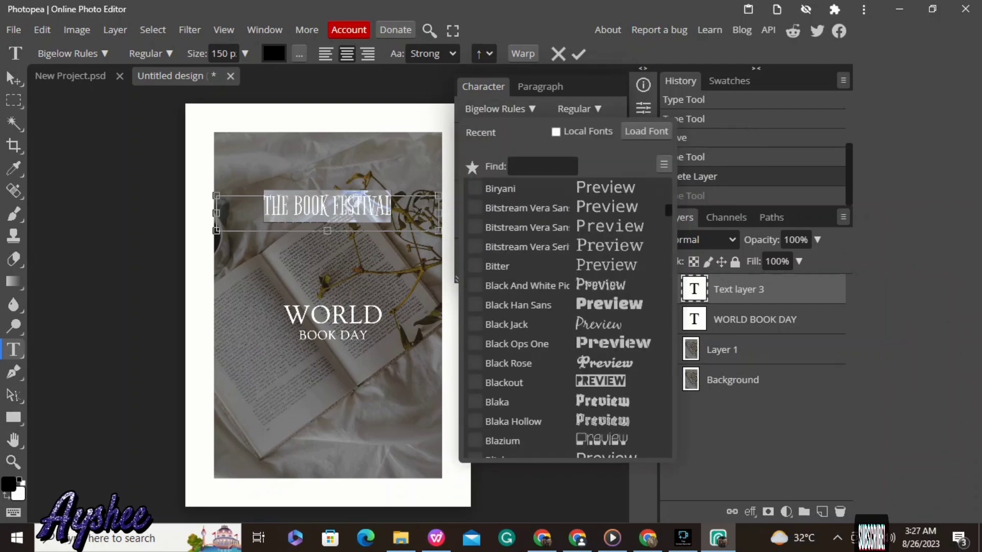
left_click(593, 446)
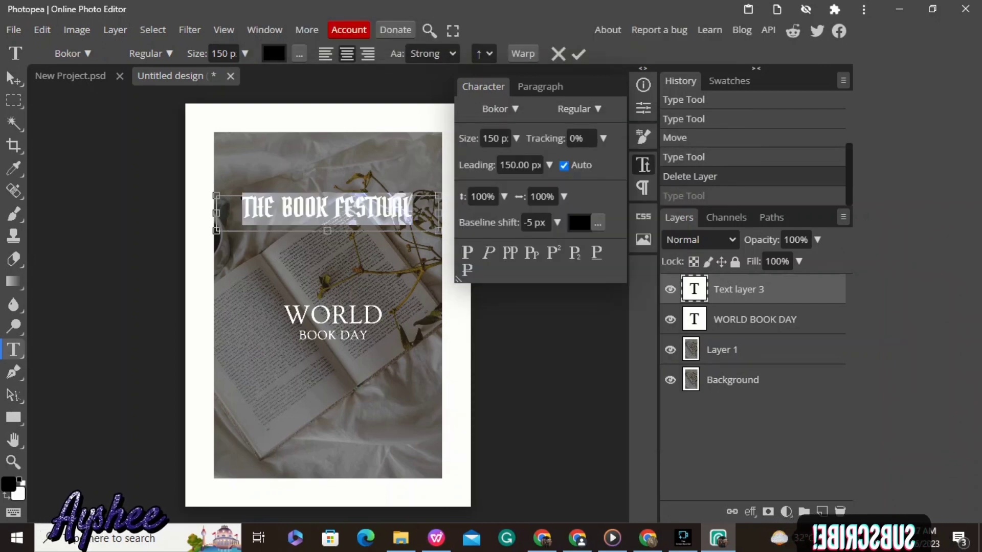
left_click(73, 54)
scroll(138, 328, "down", 11)
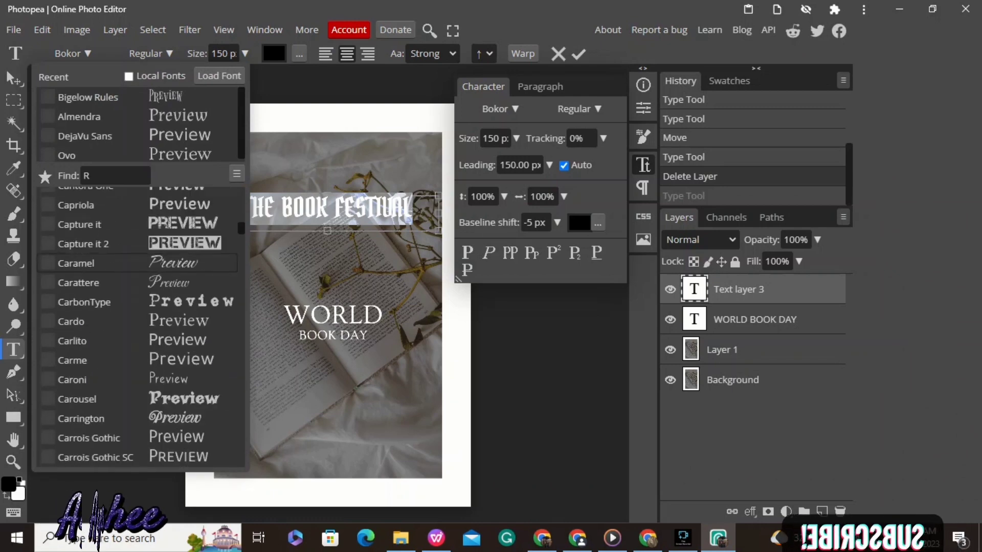
left_click(77, 264)
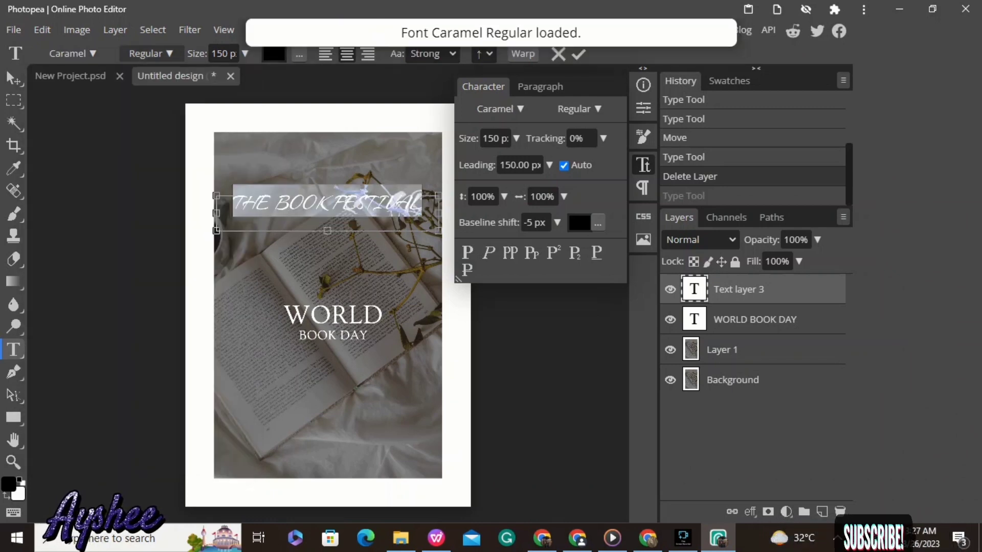
- Clear the font search term and apply the Chonburi font to THE BOOK FESTIVAL
left_click(73, 53)
type("R")
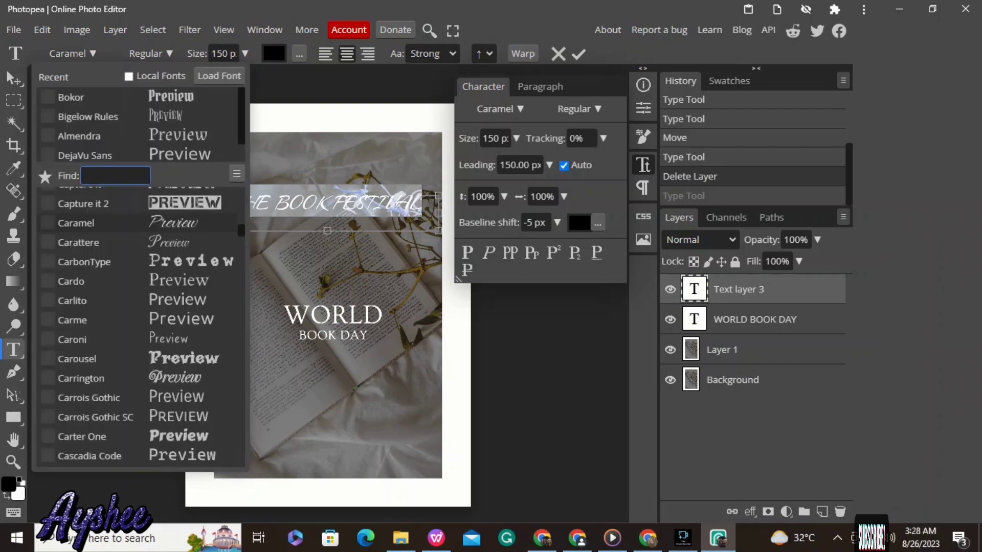
key("BackSpace")
type("cam")
key("BackSpace")
key("BackSpace")
key("BackSpace")
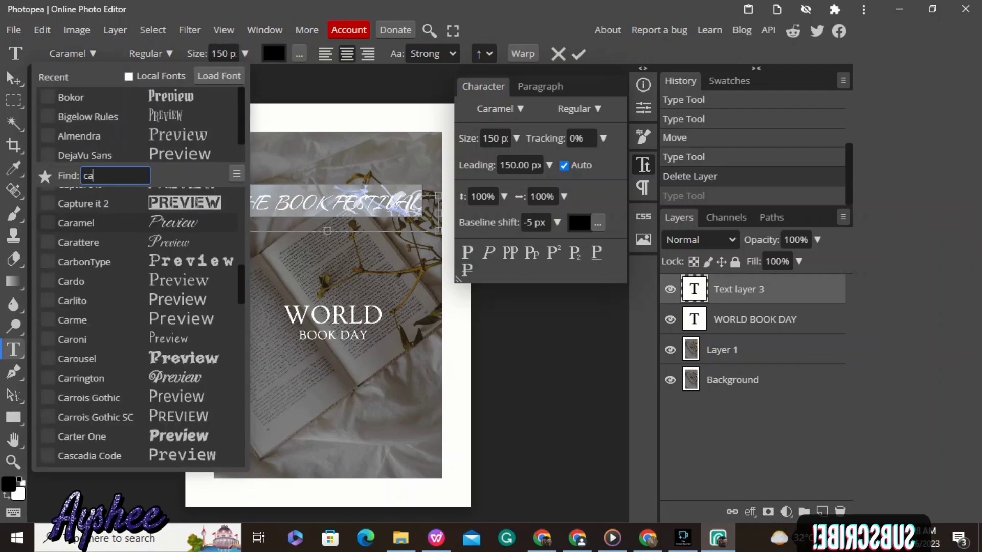
scroll(138, 327, "down", 10)
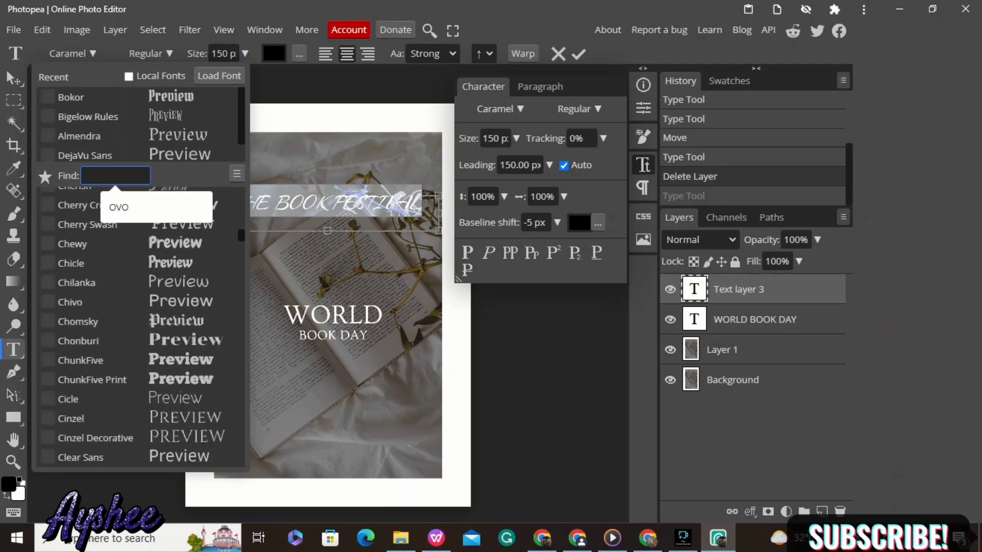
left_click(87, 324)
- Set the font size of THE BOOK FESTIVAL to 110 px
left_click(221, 54)
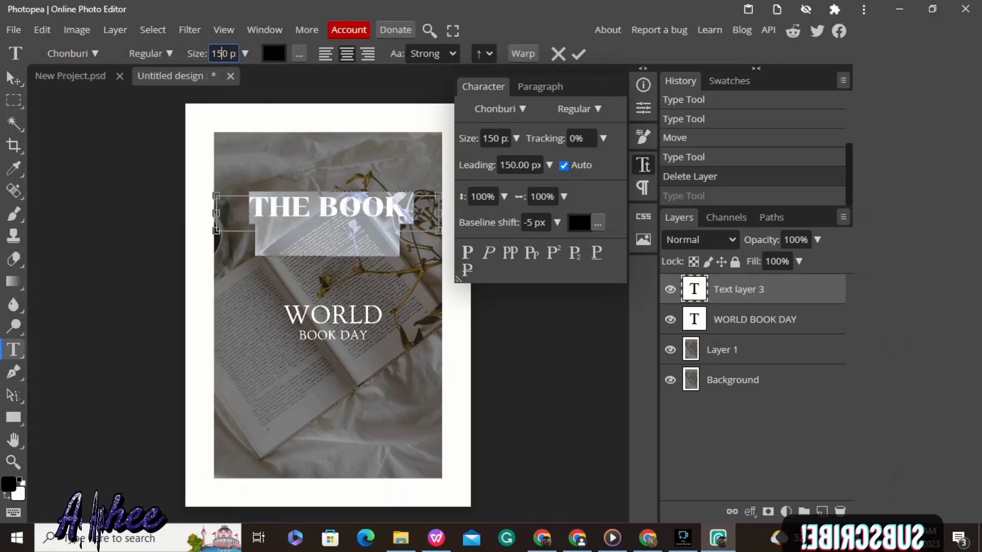
key("BackSpace")
type("3")
key("BackSpace")
type("1")
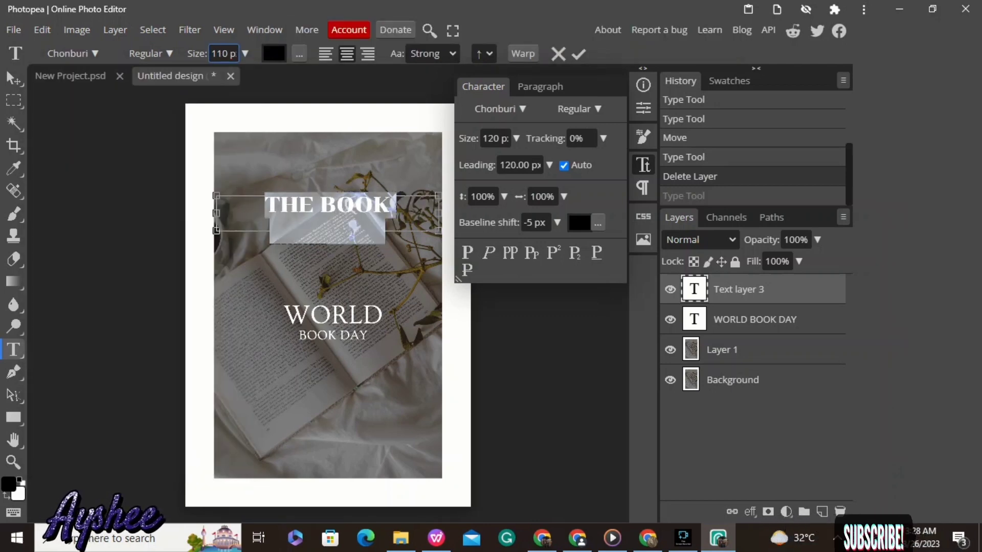
- Select the whole THE BOOK FESTIVAL text and set its font size to 61 px
left_click(270, 206)
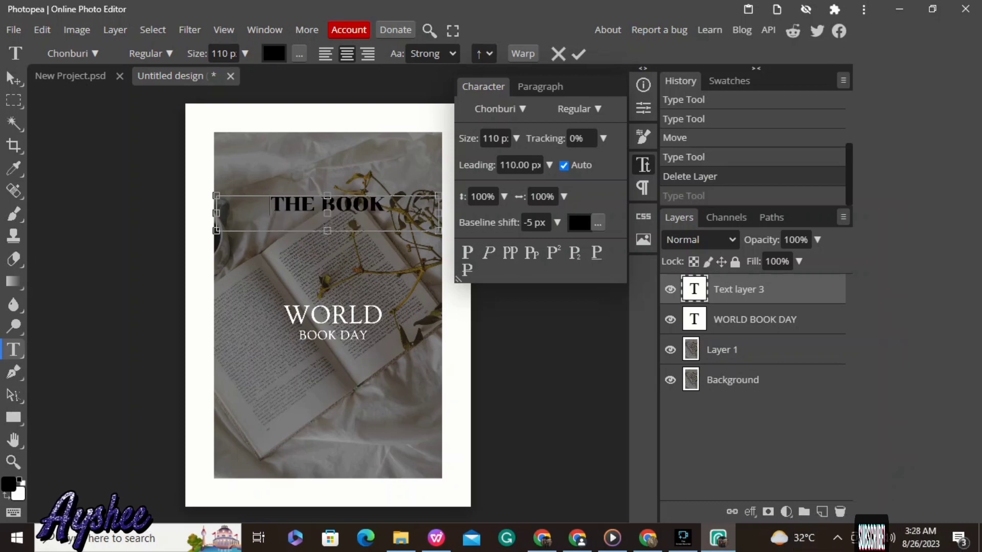
key("ctrl+shift+l")
key("ctrl+shift+c")
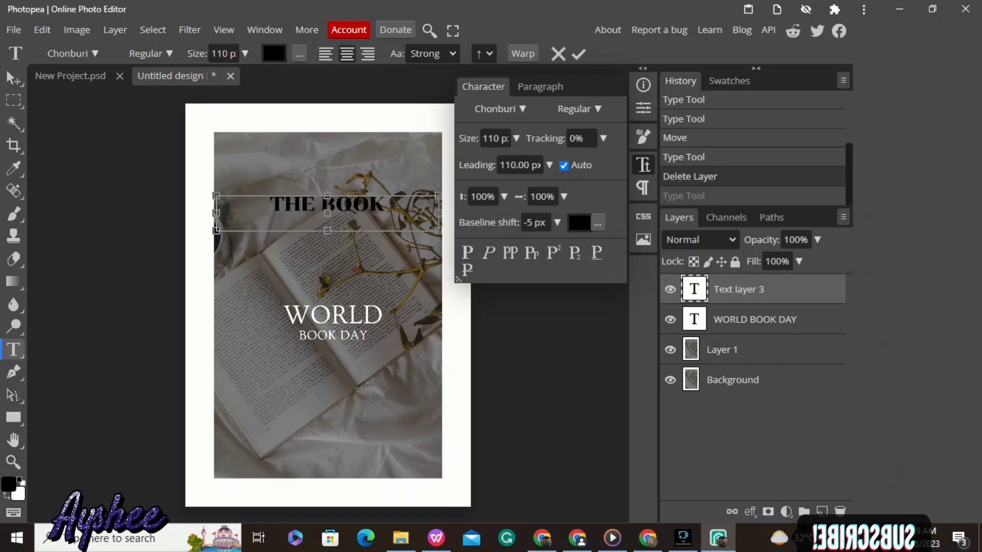
key("ctrl+a")
double_click(223, 53)
type("61")
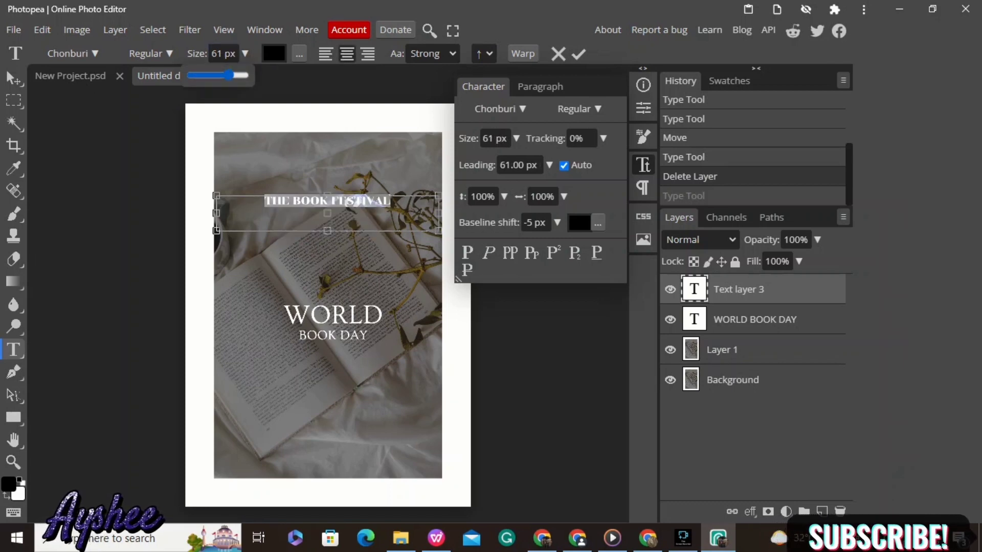
- Set the THE BOOK FESTIVAL text to a font size of 100 px and a baseline shift of -10 px
key("BackSpace")
key("BackSpace")
type("80")
key("BackSpace")
key("BackSpace")
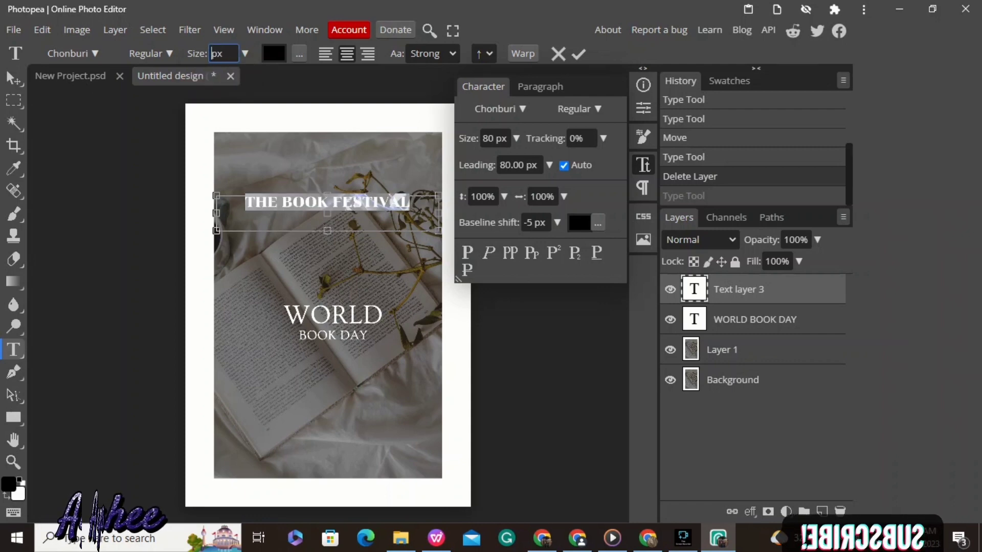
type("100")
left_click_drag(487, 244, 462, 244)
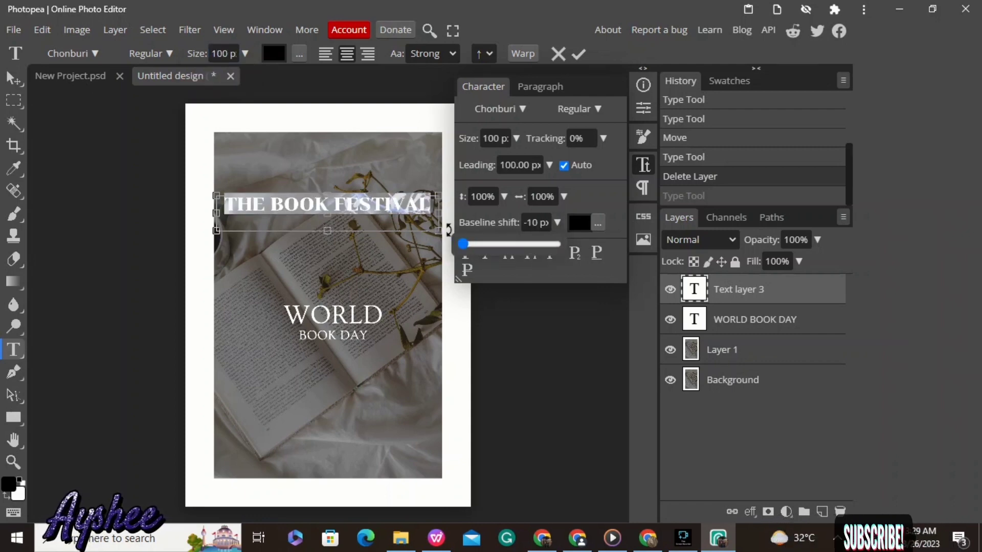
- Scale the THE BOOK FESTIVAL characters to 126% vertically and 102% horizontally
left_click(564, 197)
left_click_drag(533, 218, 545, 219)
left_click_drag(529, 219, 480, 218)
left_click(505, 197)
left_click(546, 196)
left_click(564, 197)
left_click(546, 197)
key("BackSpace")
type("2")
key("Tab")
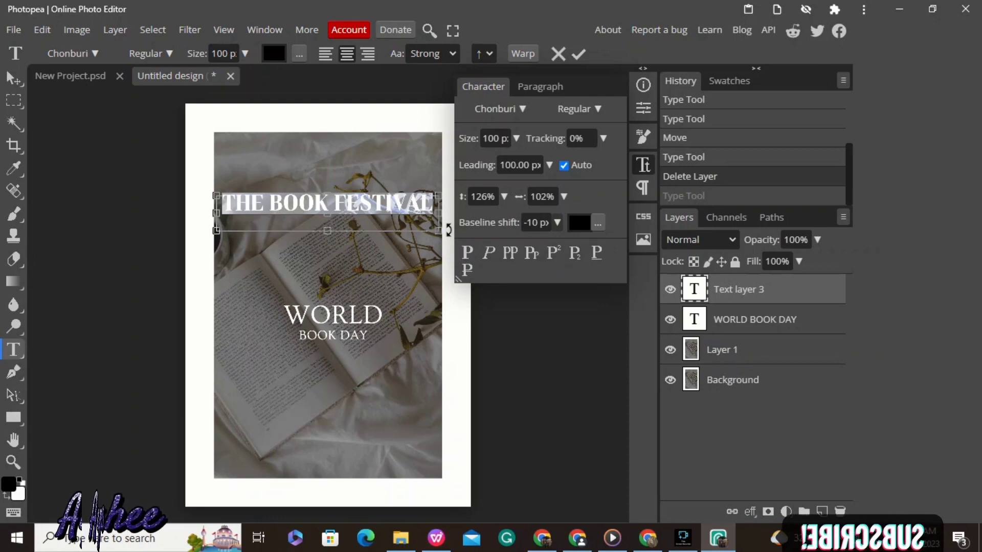
- Tighten the tracking of THE BOOK FESTIVAL to -82% and commit the text edit
left_click(603, 139)
mouse_move(561, 160)
left_mouse_down()
mouse_move(603, 160)
mouse_move(559, 160)
left_mouse_up()
left_click(509, 165)
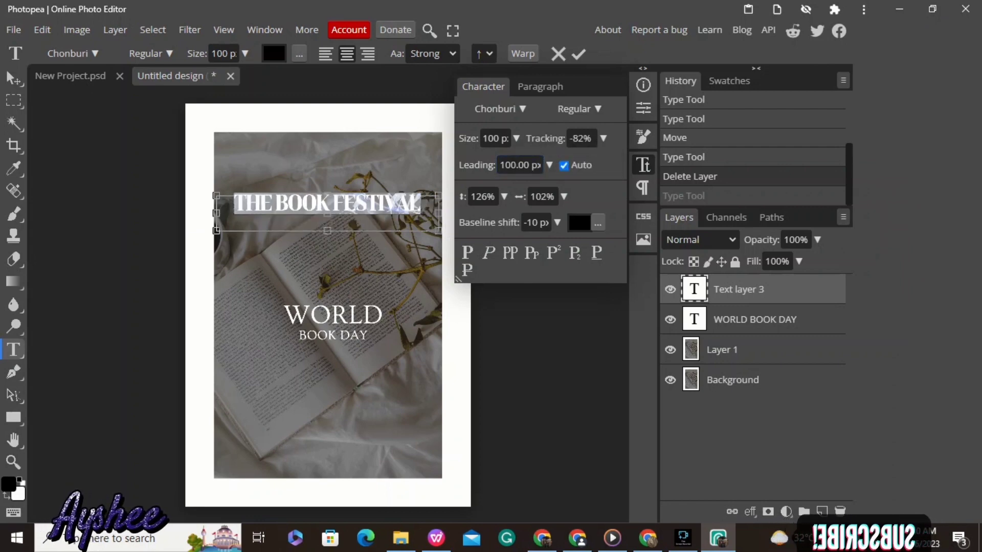
left_click(643, 165)
left_click(670, 320)
left_click(670, 320)
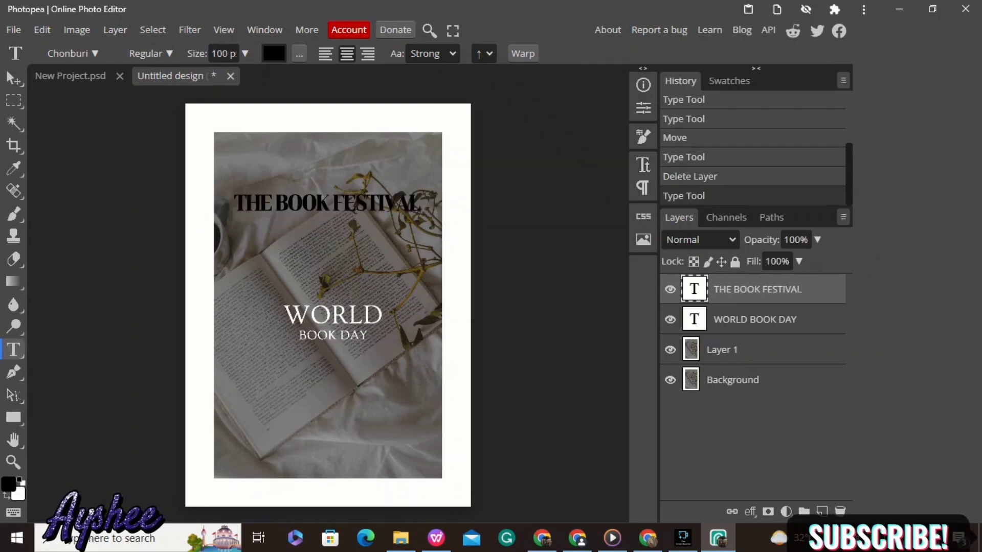
- Lower the upper edge of the THE BOOK FESTIVAL text frame slightly and recolour the text gray #808080
left_click_drag(366, 195, 366, 200)
key("ctrl+a")
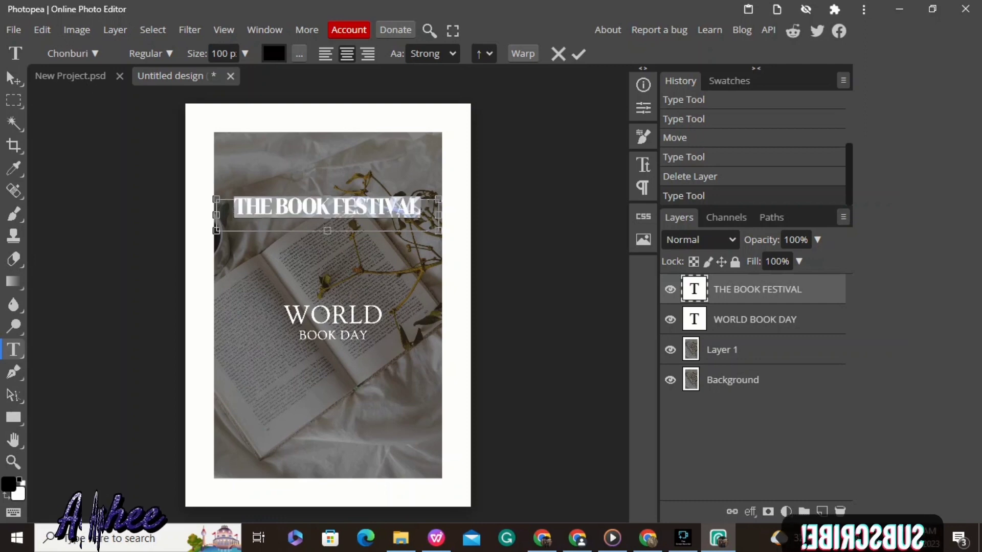
left_click(299, 54)
left_click(309, 81)
left_click(419, 378)
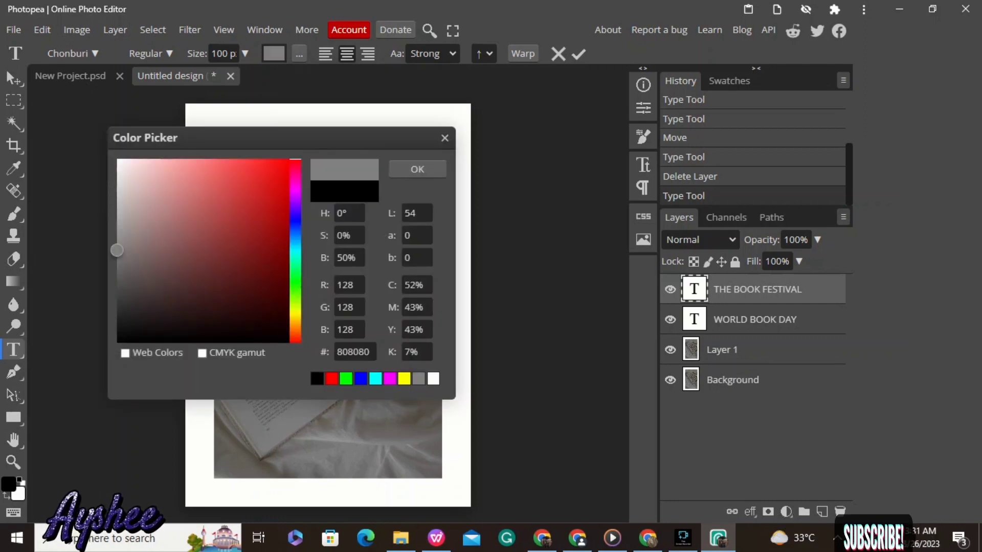
left_click(417, 169)
left_click(670, 320)
left_click(670, 319)
left_click(441, 205)
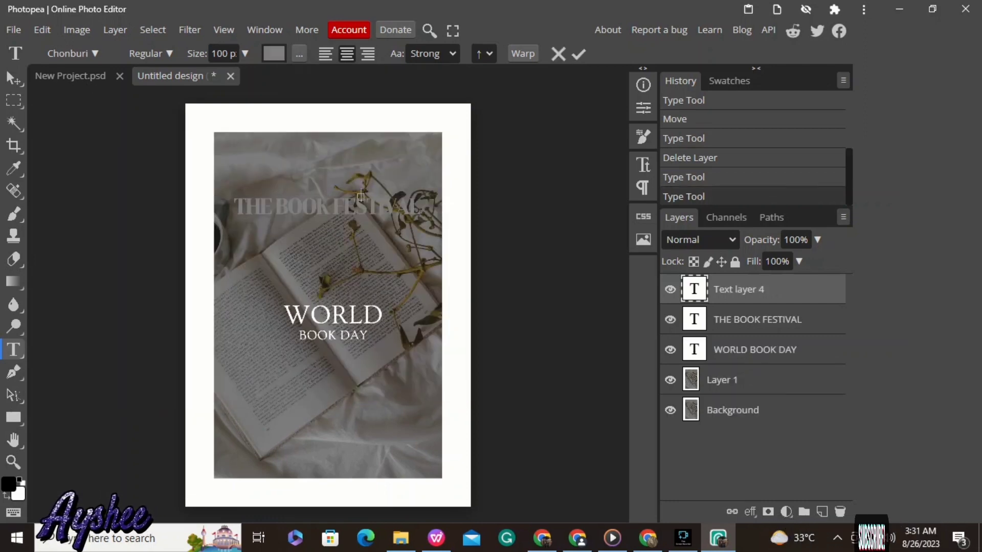
- Recolour the whole THE BOOK FESTIVAL text dark magenta and commit the edit
left_click(426, 208)
left_click_drag(423, 208, 233, 209)
left_click(299, 53)
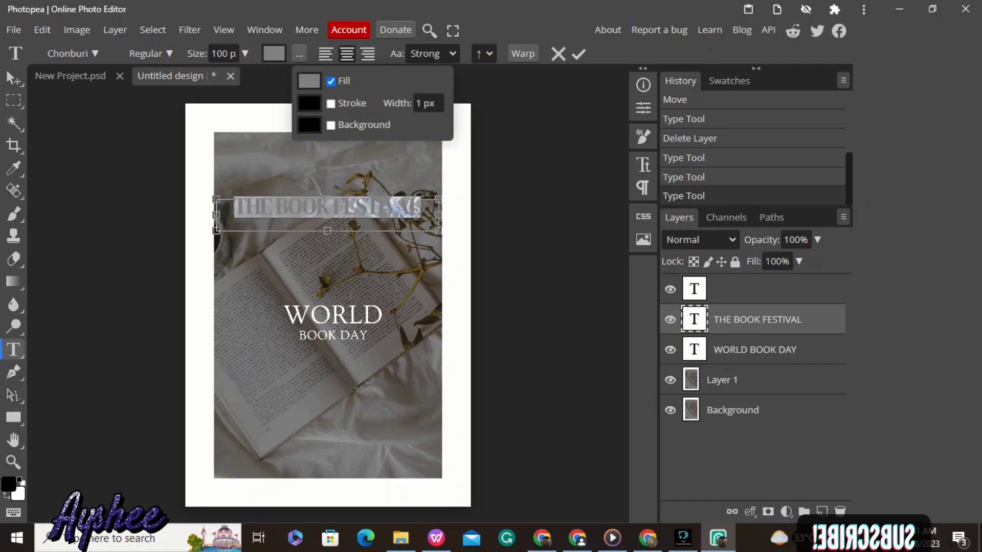
left_click(309, 81)
left_click_drag(204, 138, 601, 107)
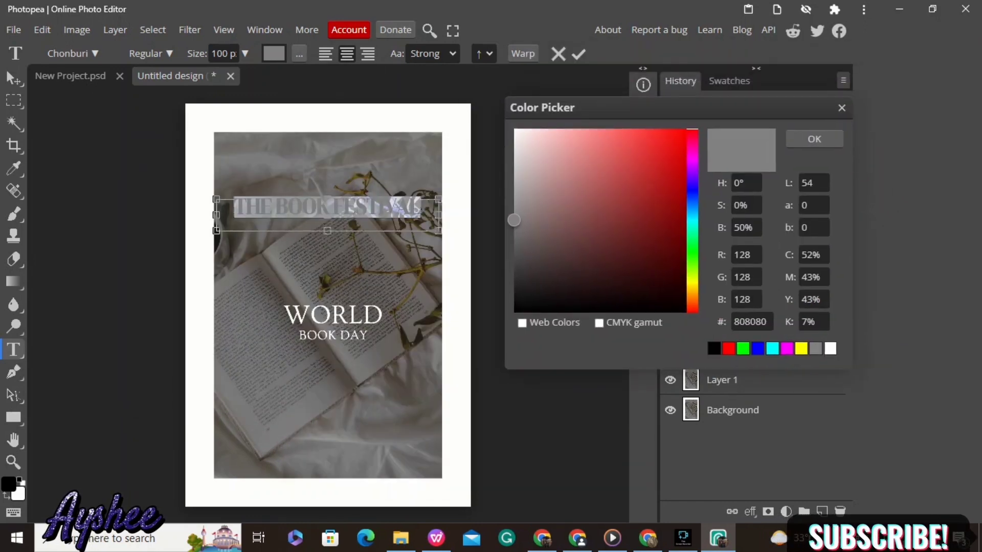
left_click(692, 146)
left_click(649, 208)
left_click(653, 239)
left_click(814, 138)
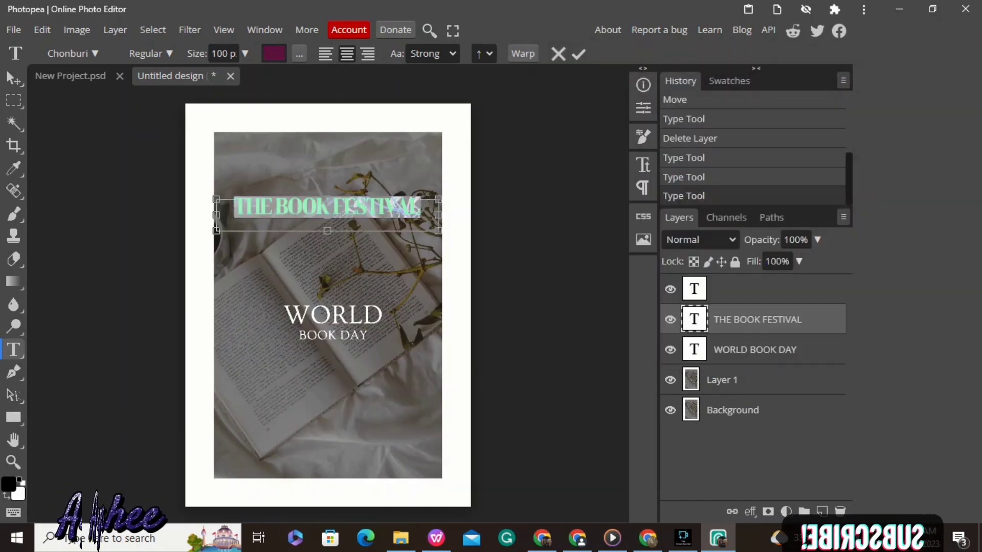
left_click(578, 54)
- Lower the title frame's upper edge a little more and recolour THE BOOK FESTIVAL muted mauve #6f4c60
left_click(327, 207)
left_click_drag(327, 199, 328, 205)
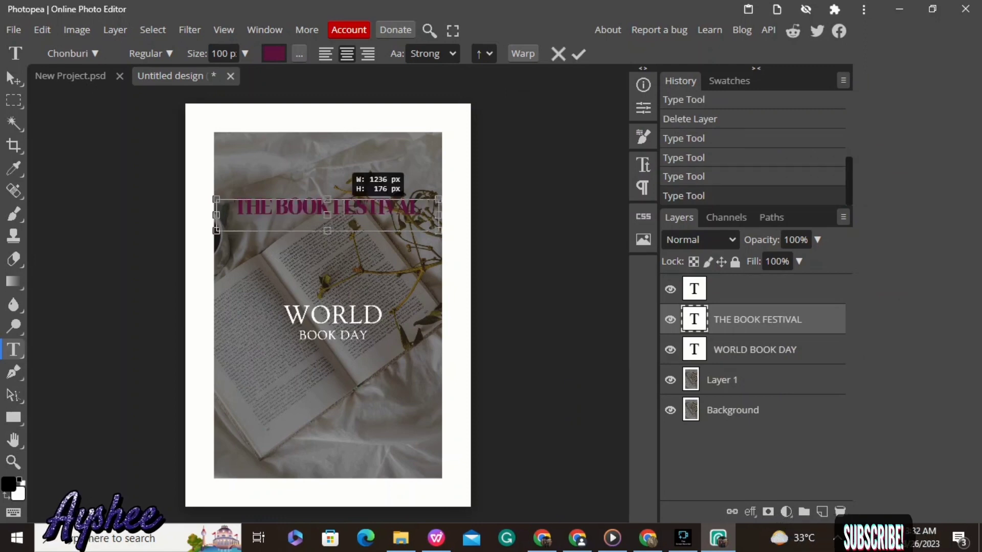
key("ctrl+a")
left_click(273, 54)
left_click_drag(598, 236, 567, 228)
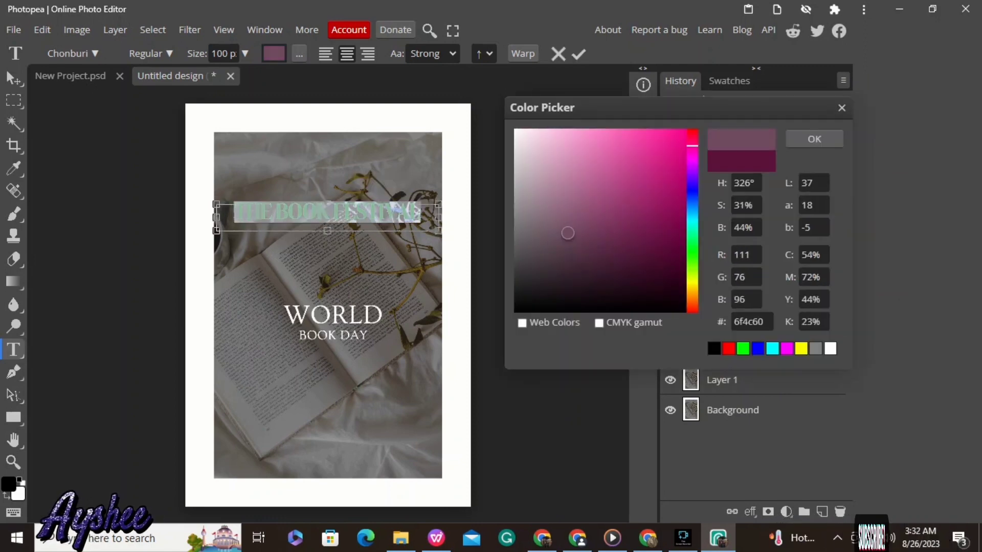
left_click(814, 136)
key("ctrl+Return")
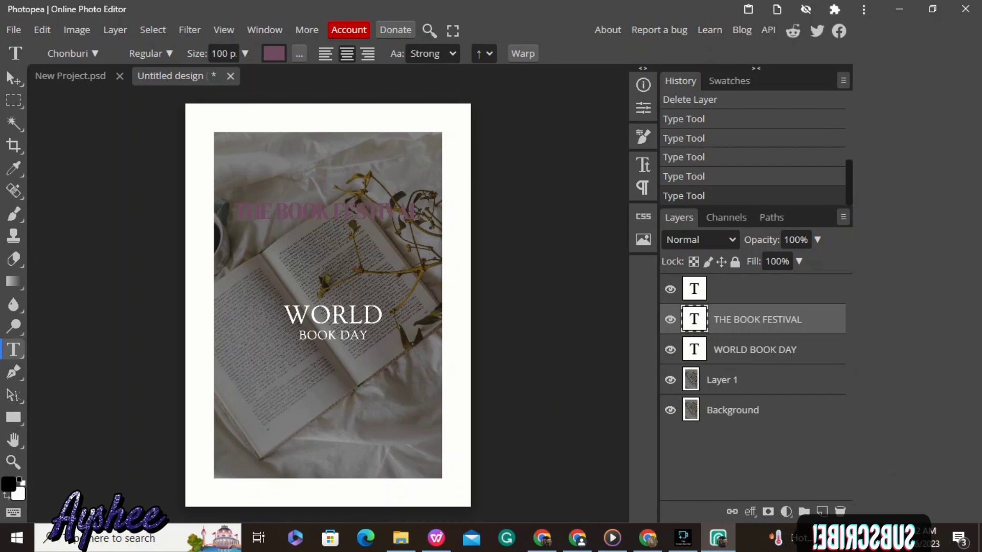
- Lighten the colour of THE BOOK FESTIVAL to grayish mauve #92828b
left_click(327, 211)
key("ctrl+a")
left_click(274, 54)
left_click_drag(569, 230, 534, 207)
left_click(814, 138)
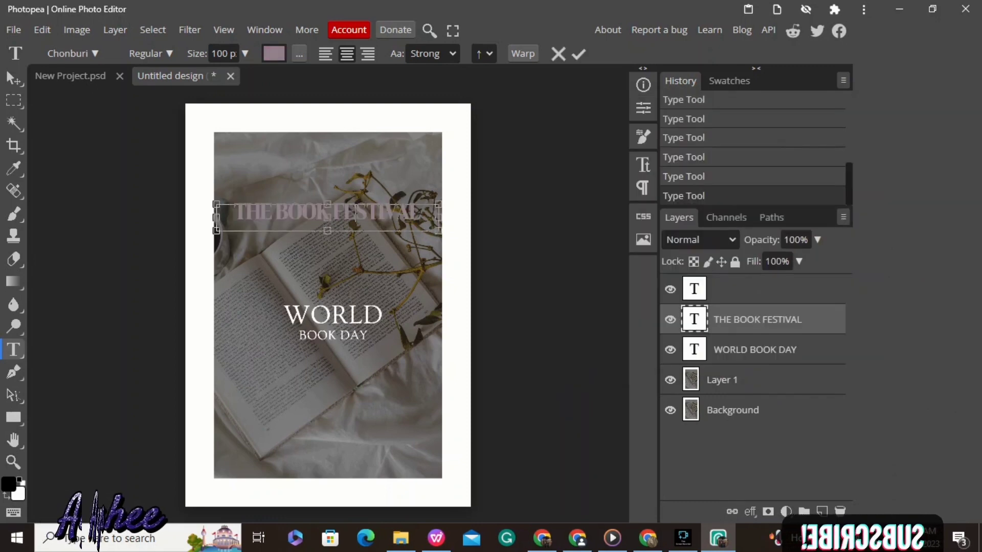
- Recolour THE BOOK FESTIVAL teal #3a6369 and hide the WORLD BOOK DAY layer
left_click(273, 53)
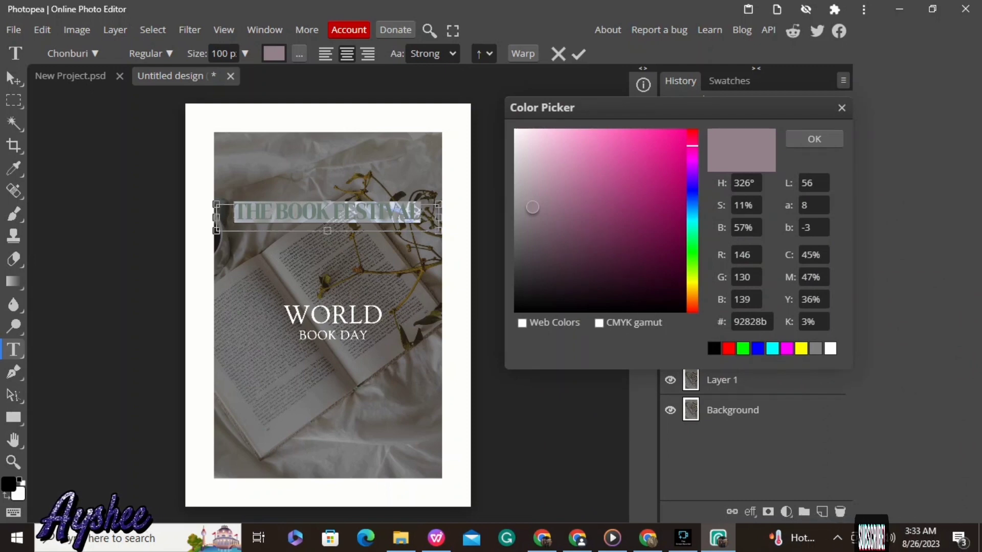
left_click_drag(692, 146, 692, 217)
left_click_drag(534, 209, 592, 237)
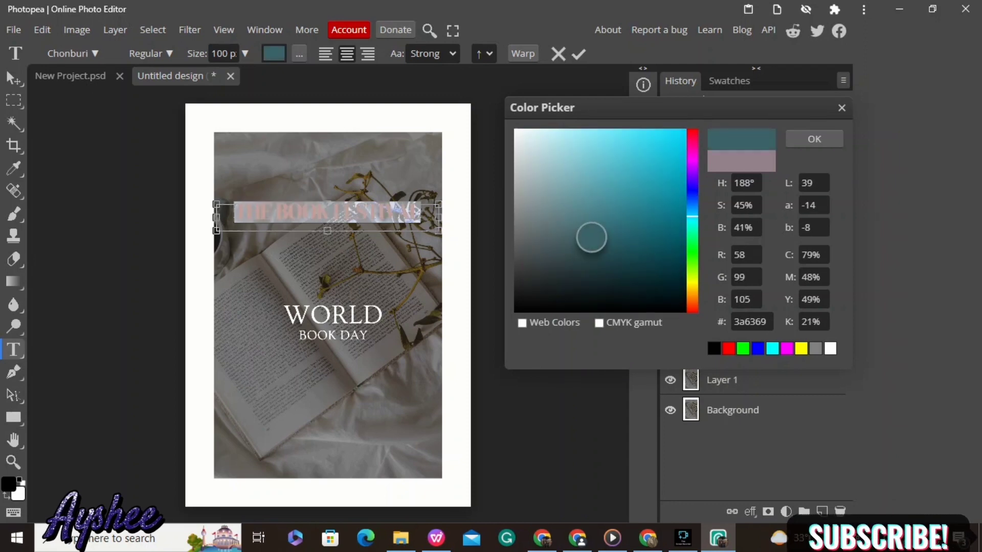
left_click(814, 139)
left_click(670, 350)
left_click(329, 213)
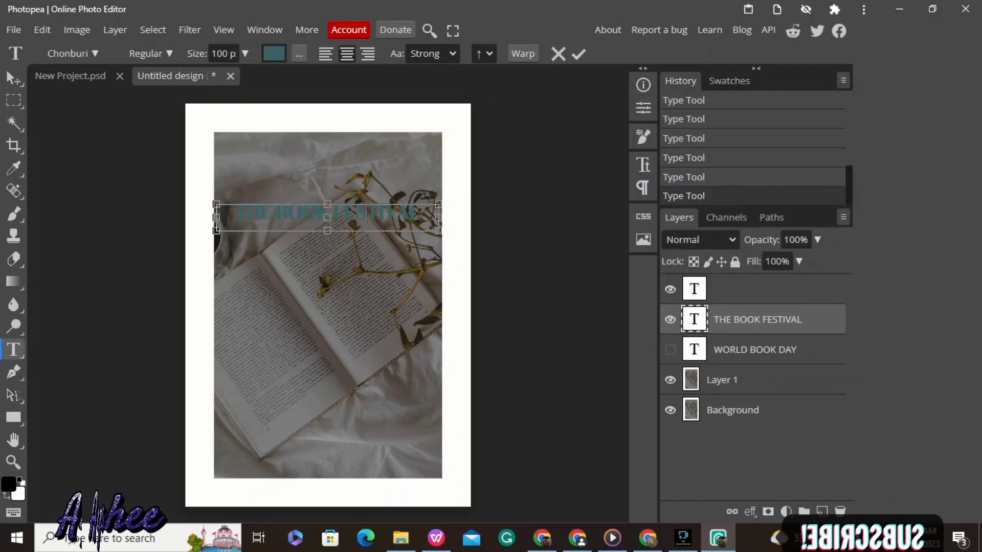
- Shift THE BOOK FESTIVAL slightly right and down, and darken its colour to deep teal #053e46
left_click(14, 79)
mouse_move(329, 213)
left_mouse_down()
mouse_move(336, 194)
mouse_move(336, 218)
left_mouse_up()
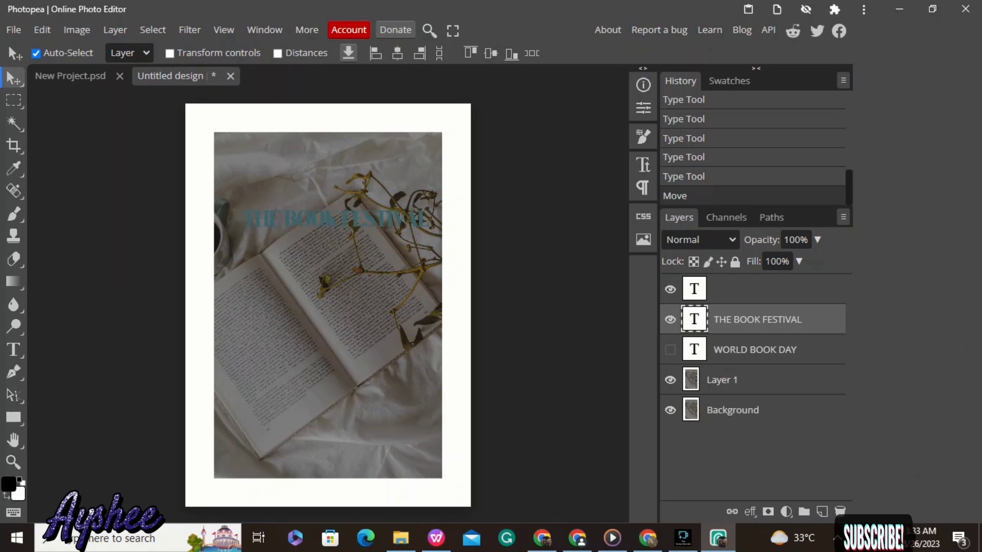
double_click(336, 219)
left_click(274, 53)
left_click_drag(588, 232, 672, 260)
left_click(814, 139)
left_click(14, 78)
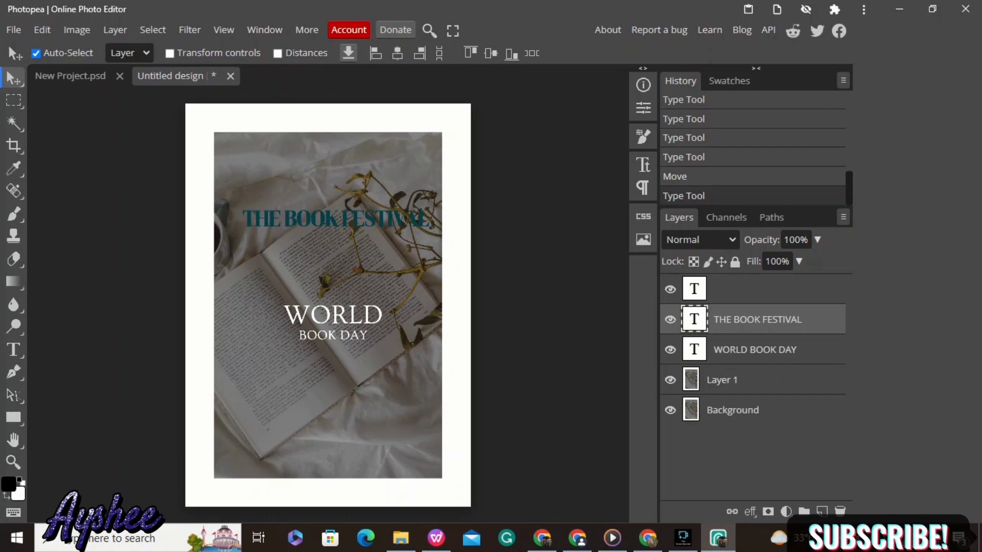
- Nudge WORLD BOOK DAY slightly upward and move THE BOOK FESTIVAL down closer to it
mouse_move(333, 316)
left_mouse_down()
mouse_move(329, 299)
mouse_move(335, 311)
left_mouse_up()
left_click_drag(336, 218, 336, 240)
left_click(335, 240)
- Recolour the whole THE BOOK FESTIVAL text white #ffffff and compare it with WORLD BOOK DAY hidden and shown
double_click(336, 239)
left_click(274, 53)
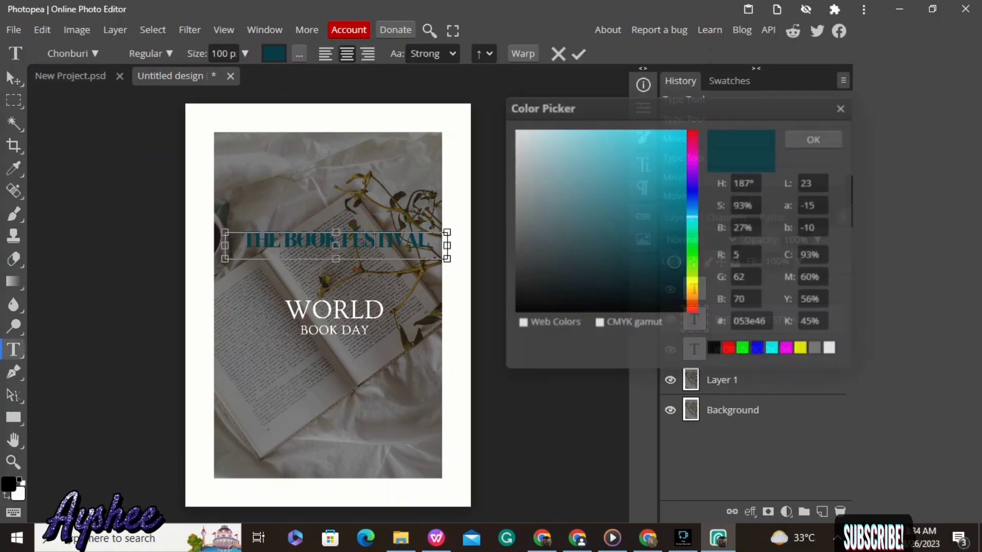
left_click_drag(674, 260, 515, 129)
left_click(814, 138)
left_click_drag(341, 240, 431, 240)
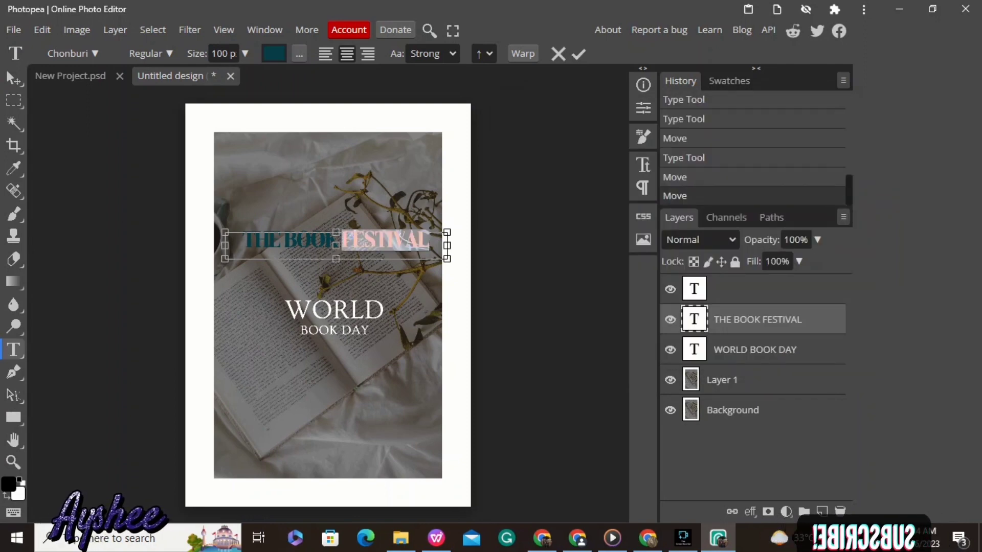
left_click_drag(242, 240, 430, 241)
left_click(274, 54)
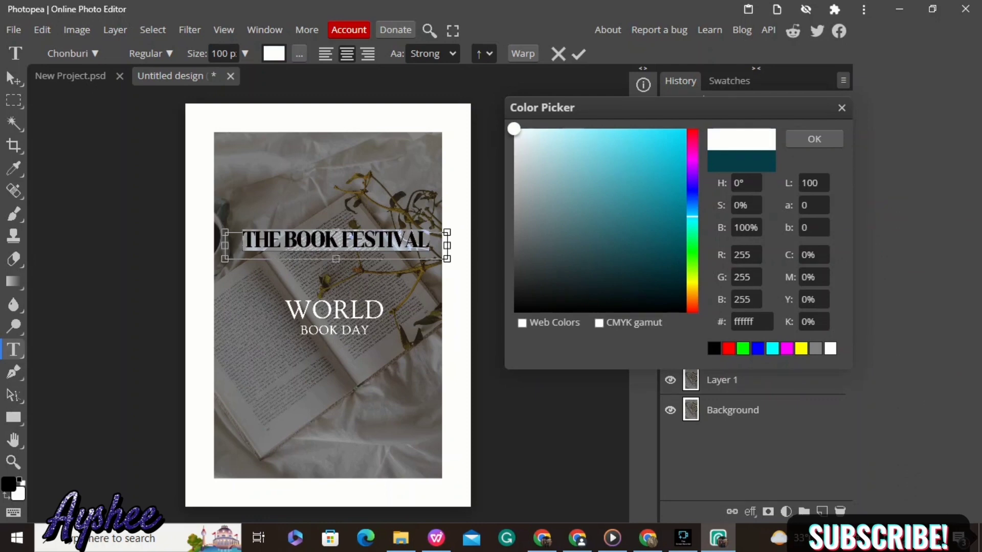
left_click(814, 138)
left_click(14, 78)
left_click(670, 350)
left_click(670, 350)
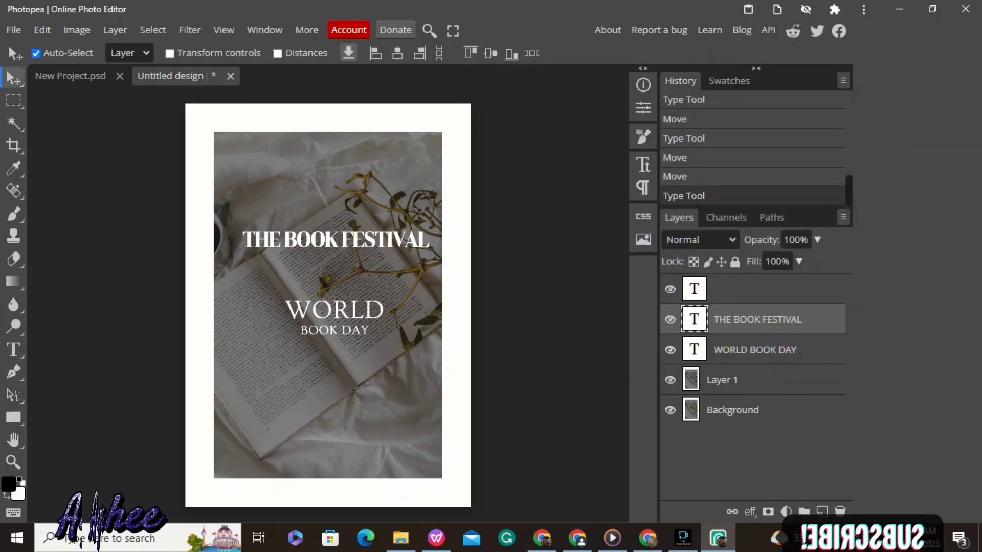
- Try a black five-sided polygon at the photo's lower-left corner, reposition it, and undo the shape and its moves
left_click(13, 417)
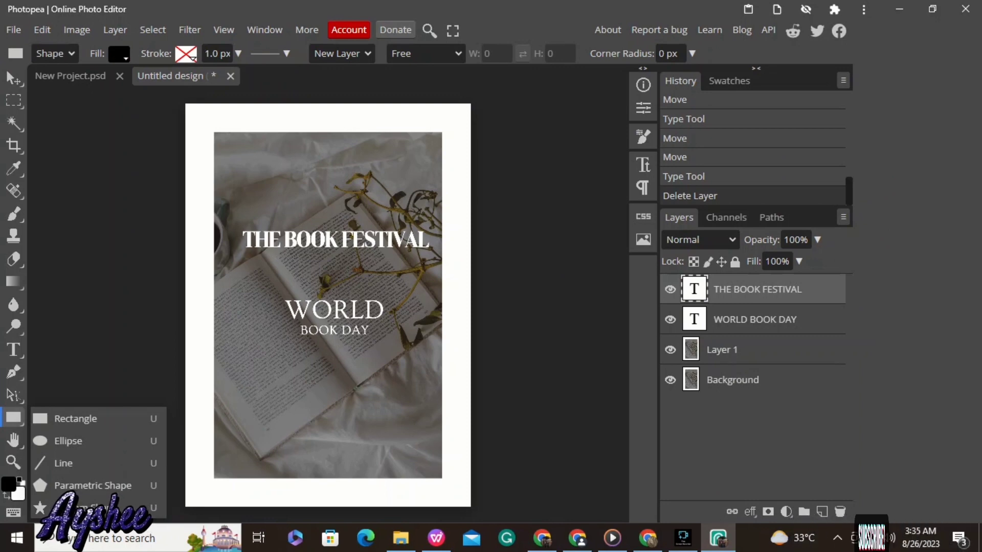
left_click(93, 485)
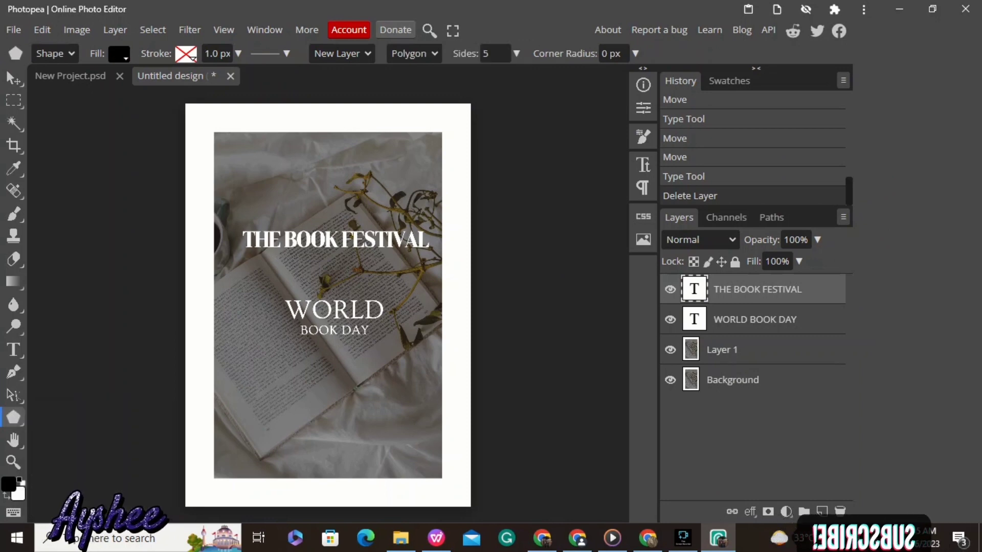
left_click_drag(228, 466, 236, 475)
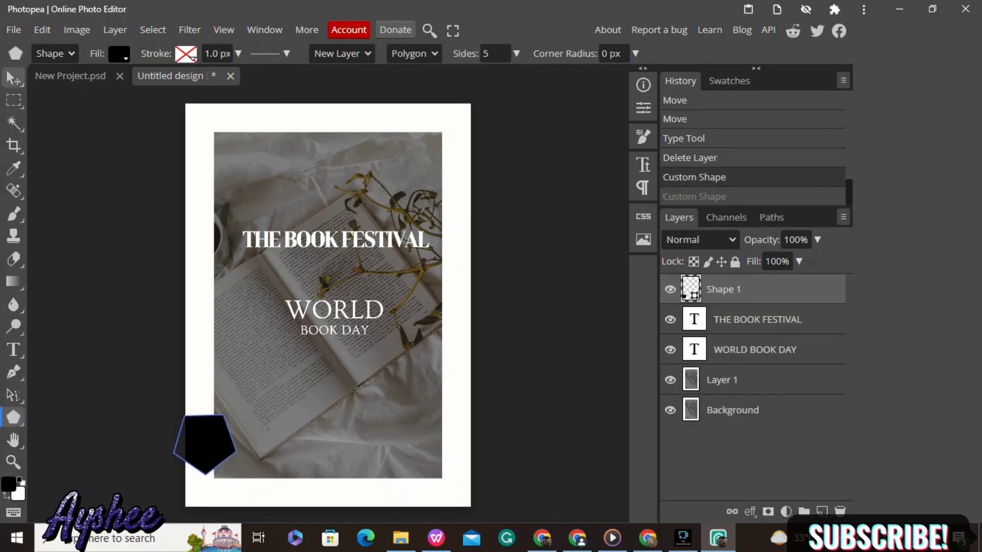
key("v")
left_click_drag(205, 444, 243, 444)
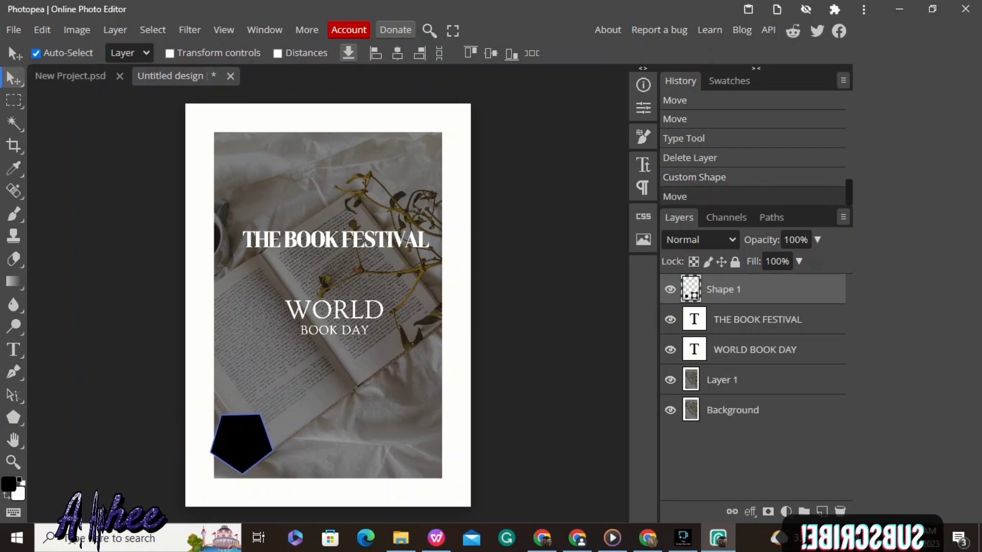
left_click_drag(273, 412, 251, 431)
key("ctrl+z")
key("ctrl+z")
key("ctrl+z")
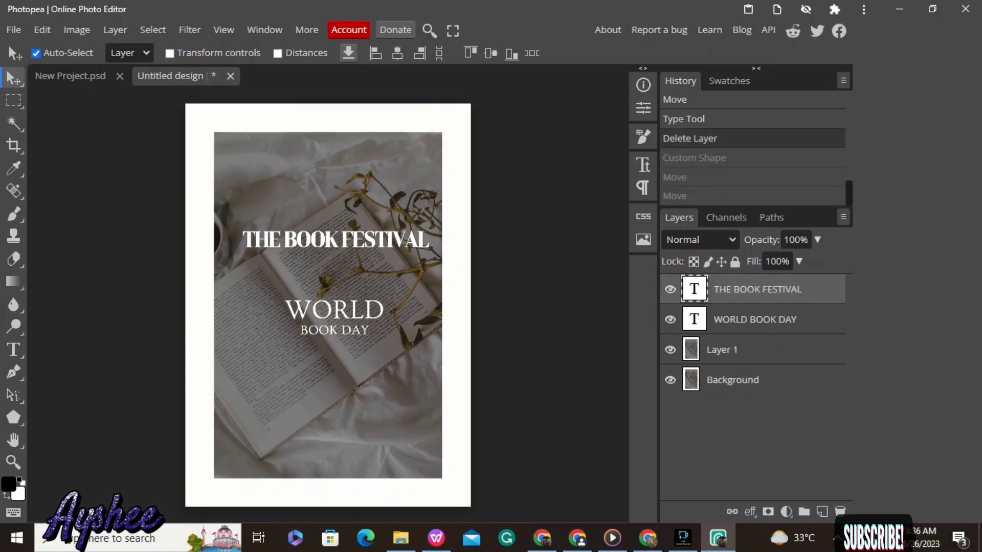
- Draw a small ellipse in the photo's lower-left corner and give it a black-to-white linear gradient fill
left_click(14, 418)
left_click(57, 439)
left_click_drag(215, 443, 252, 470)
left_click(119, 53)
left_click(210, 81)
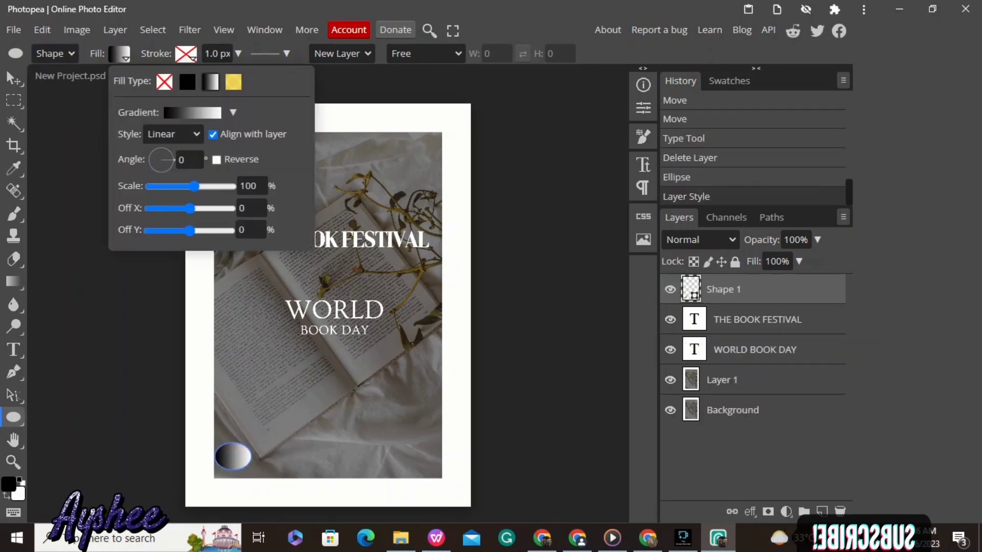
left_click(232, 112)
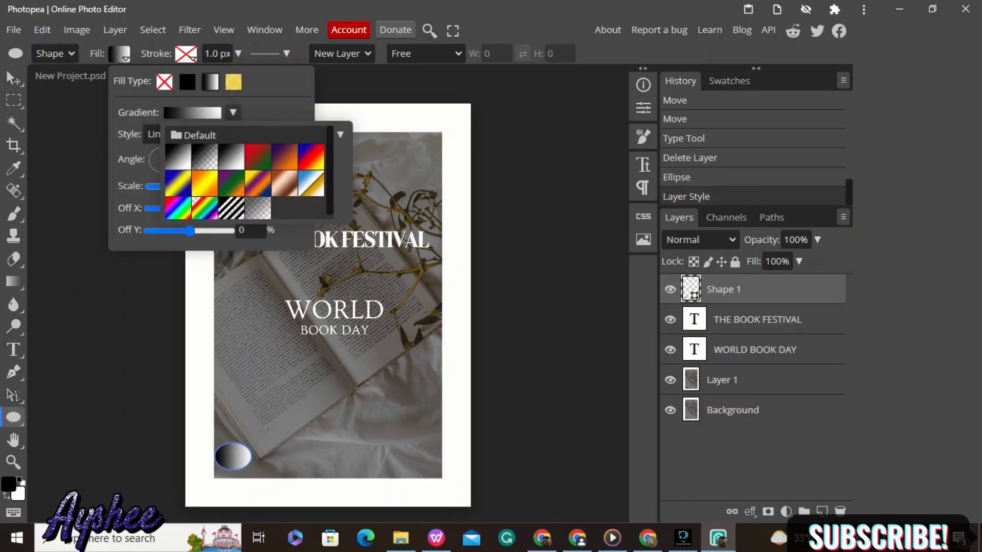
left_click(232, 112)
- Try a solid magenta fill and no fill on the ellipse
left_click(187, 82)
left_click(224, 132)
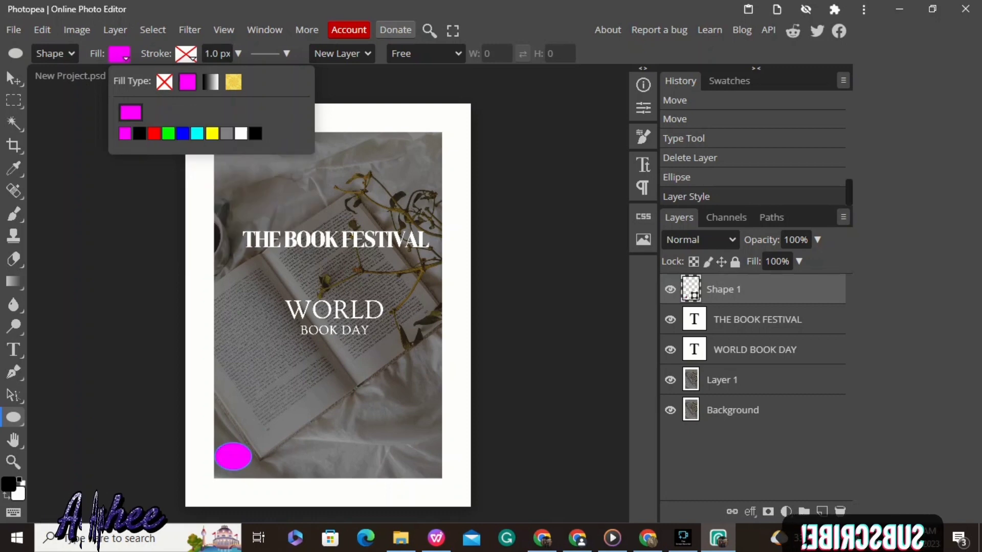
left_click(164, 82)
- Give the ellipse a linear gradient fill angled at 92° and try a randomized noise gradient with reduced roughness
left_click(210, 82)
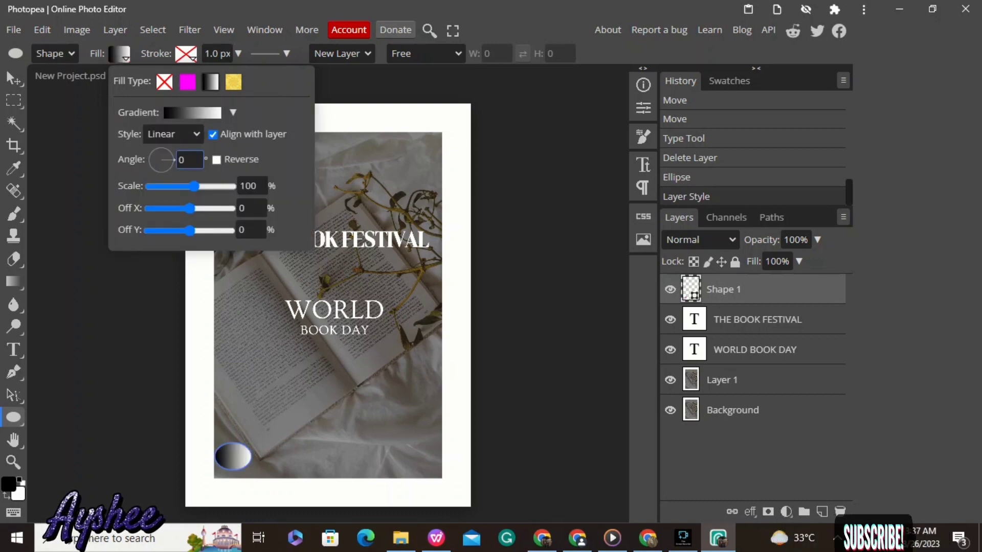
left_click_drag(173, 159, 160, 148)
left_click(192, 113)
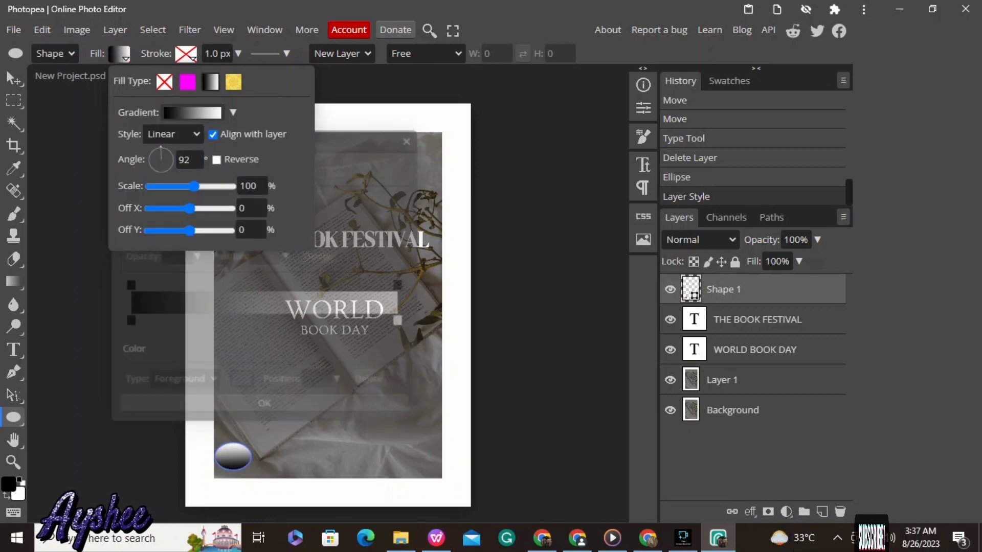
left_click(182, 168)
left_click(179, 198)
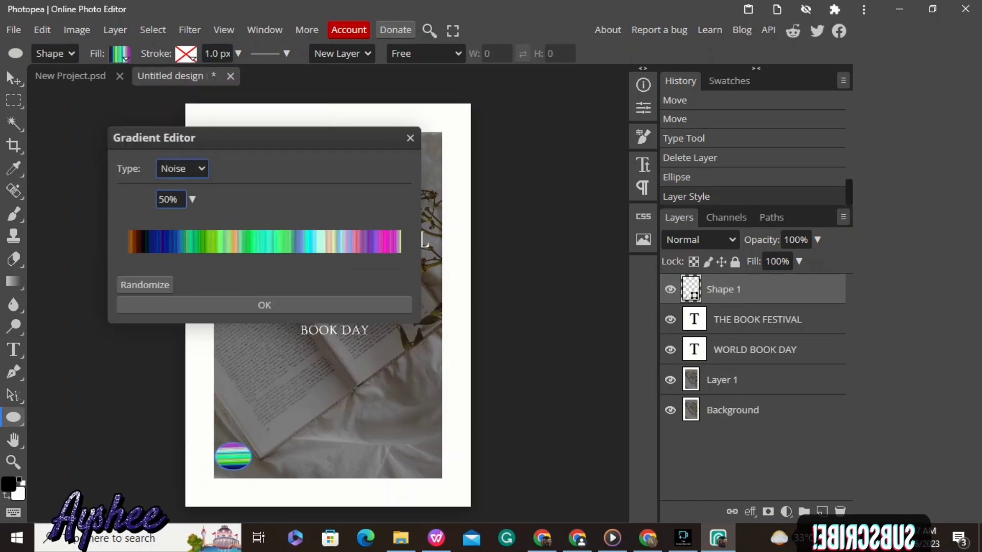
left_click(144, 284)
left_click(144, 285)
left_click(192, 199)
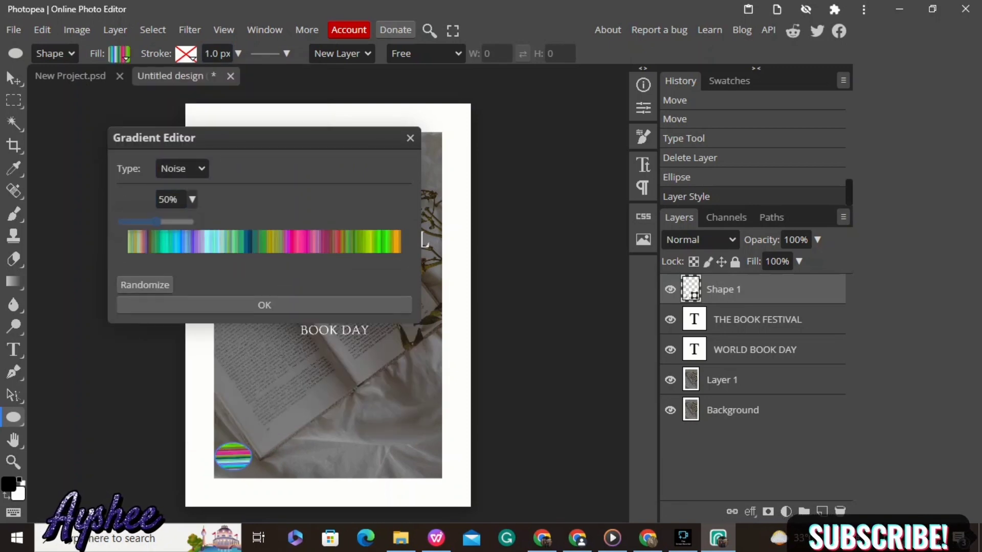
left_click_drag(156, 221, 137, 222)
- Switch the ellipse's gradient back to the Normal type, add and delete an opacity stop at 42%, and accept the gradient
left_click(182, 168)
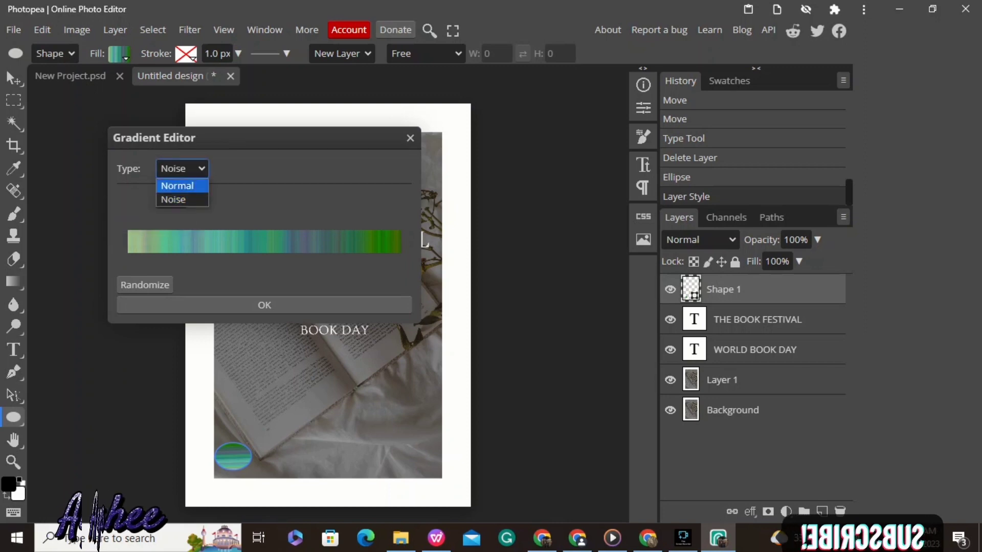
left_click(174, 187)
left_click(242, 285)
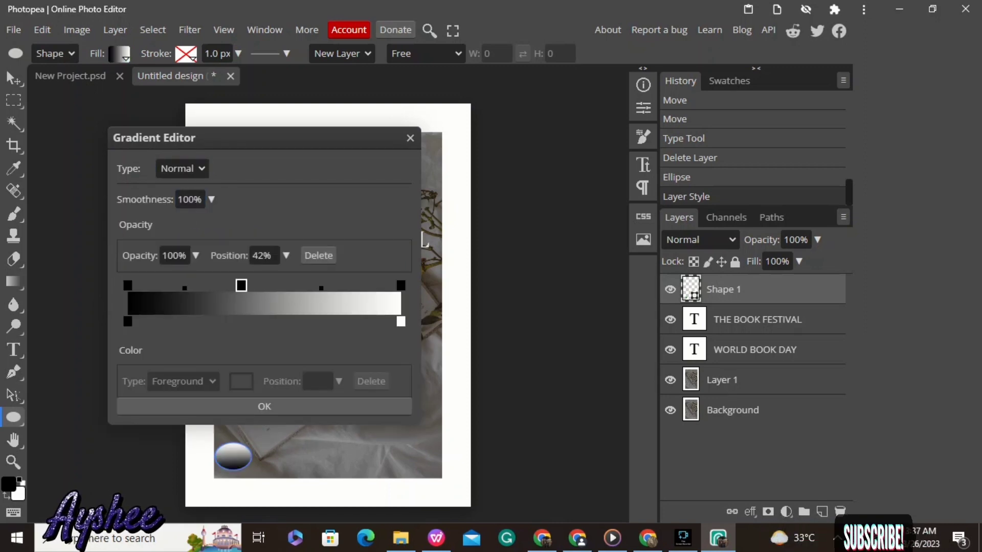
left_click(318, 256)
left_click(264, 407)
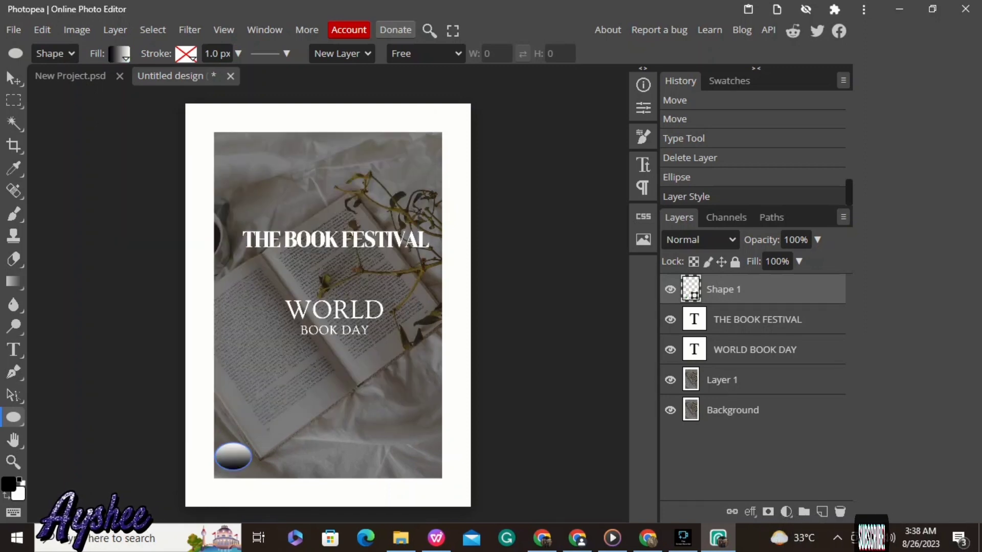
- Try the Outside position in the ellipse's stroke options
left_click(271, 54)
left_click(318, 80)
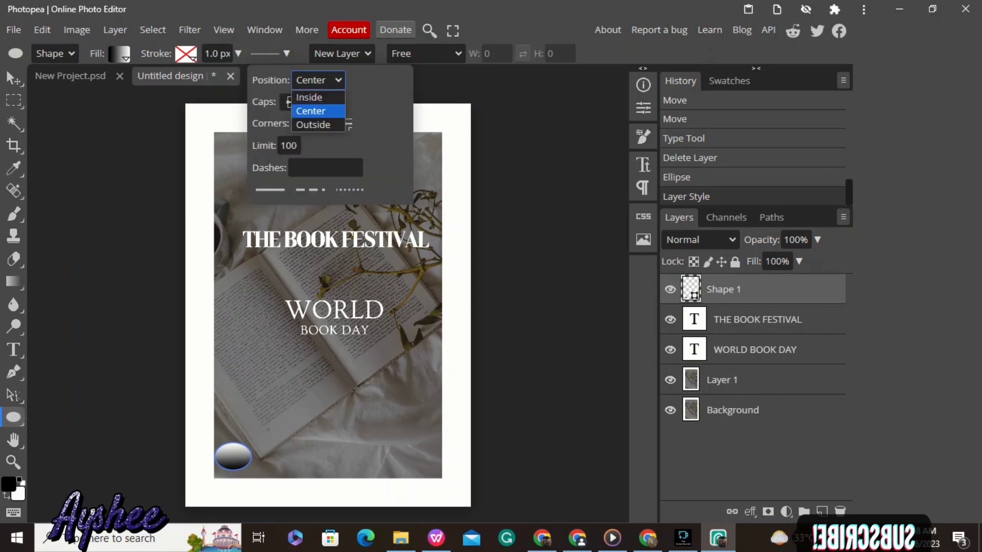
left_click(308, 123)
key("Tab")
type("50")
key("Tab")
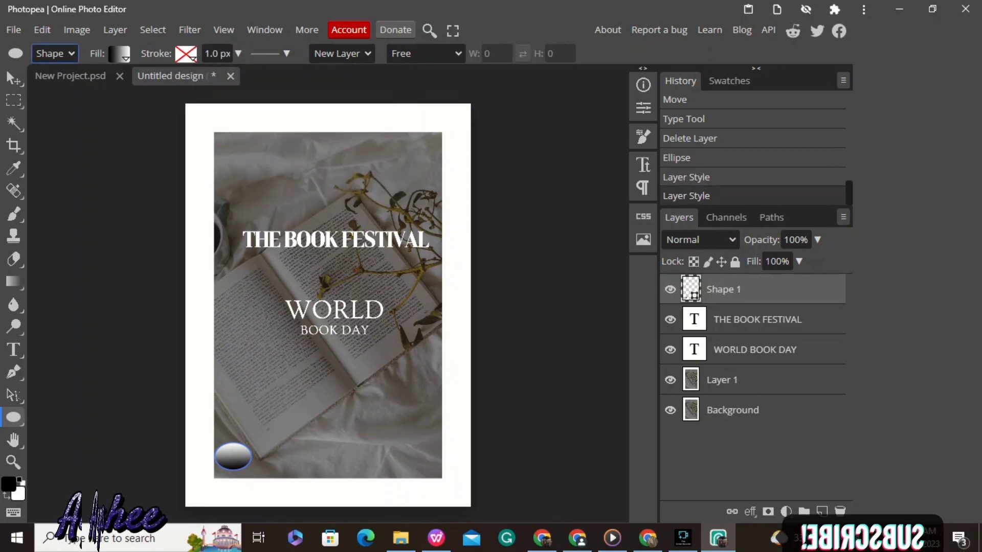
- Set the ellipse tool to a fixed size of 100 by 100 and delete the ellipse's layer
left_click(54, 53)
left_click(425, 54)
left_click(411, 97)
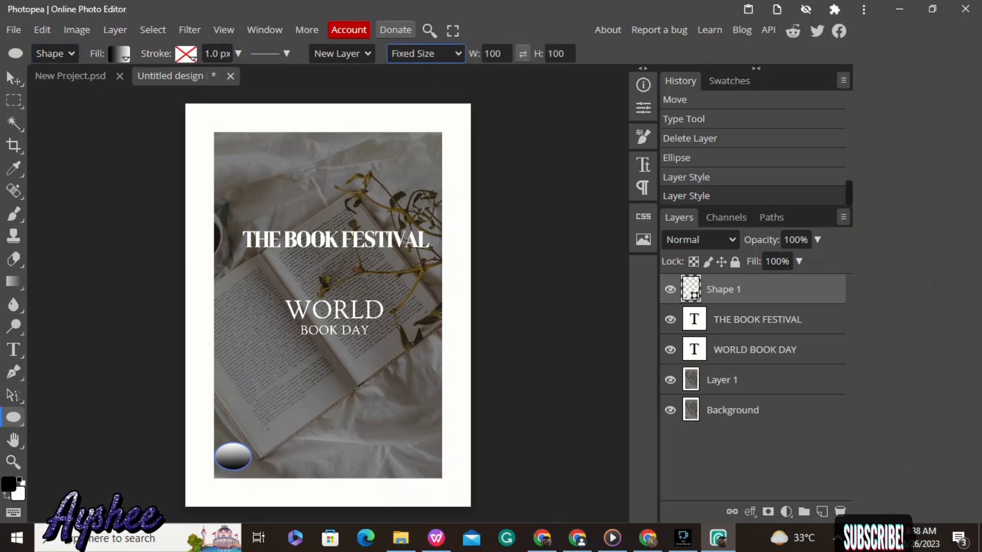
key("Delete")
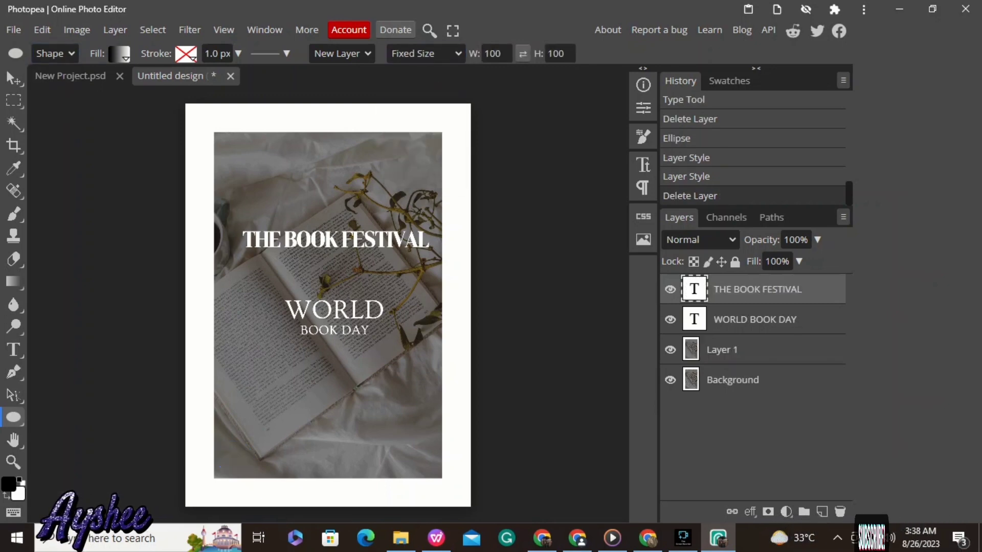
- Add a text box across the photo's full width below WORLD BOOK DAY reading "Monday 28,August 2023" with "10:00am" on a new line
left_click(13, 349)
left_click_drag(239, 394, 442, 436)
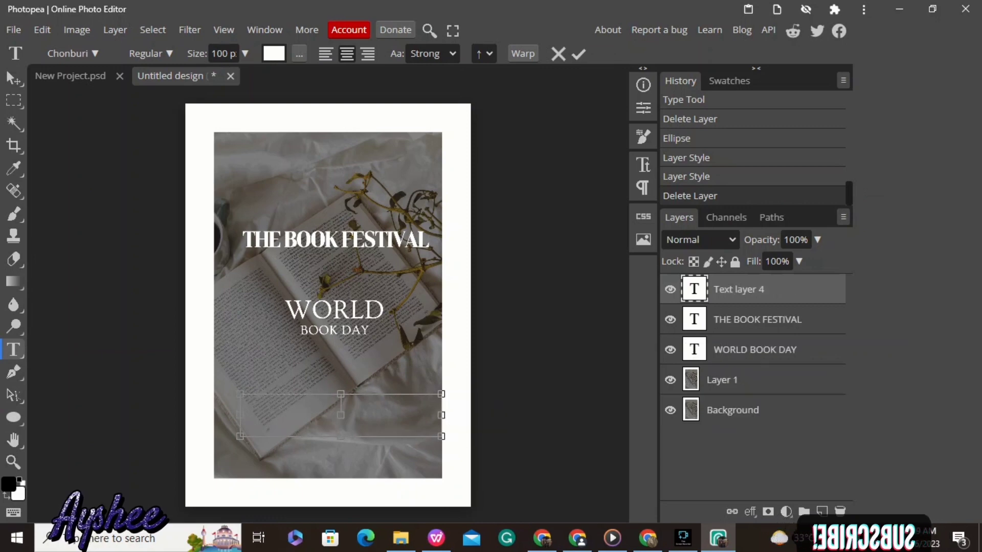
left_click_drag(240, 416, 213, 415)
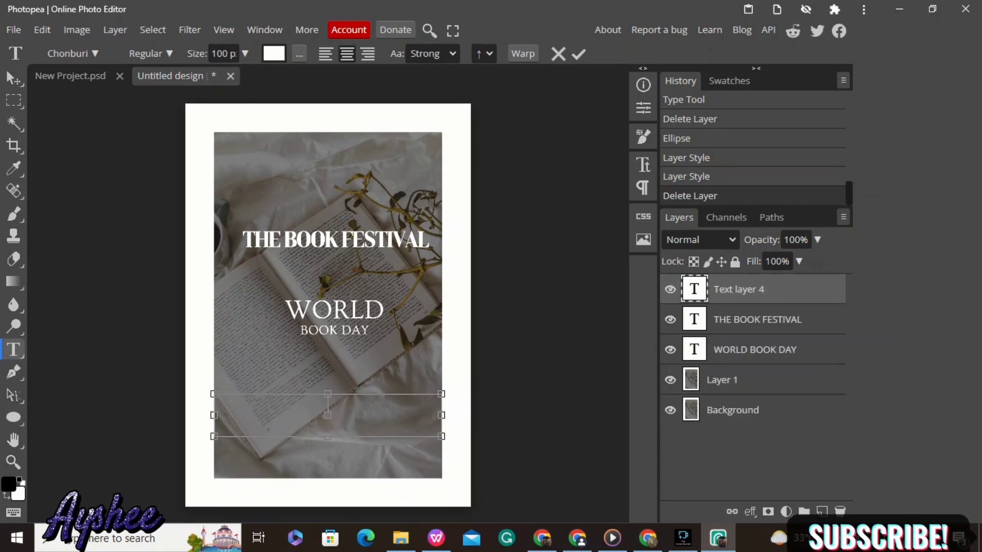
type("Monday ")
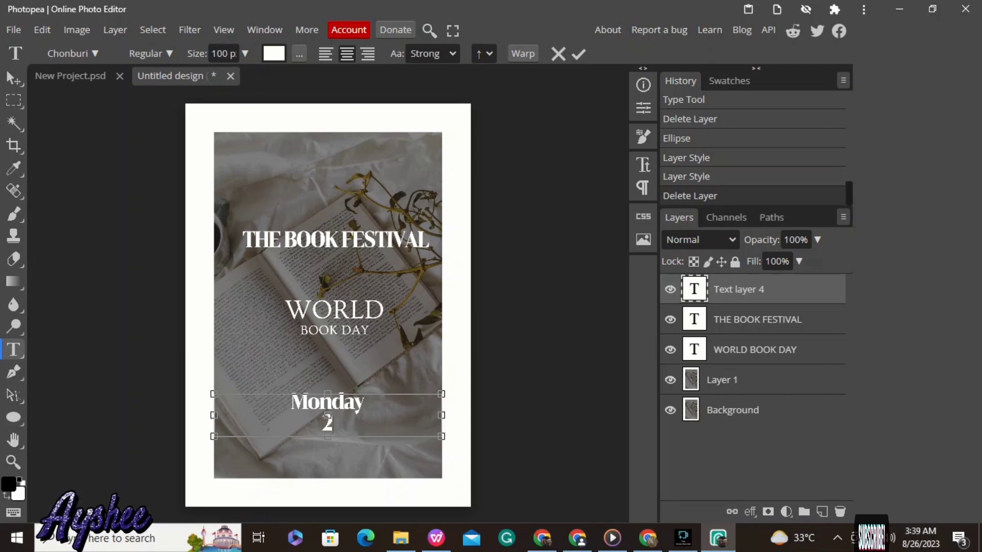
type("28,August 2023")
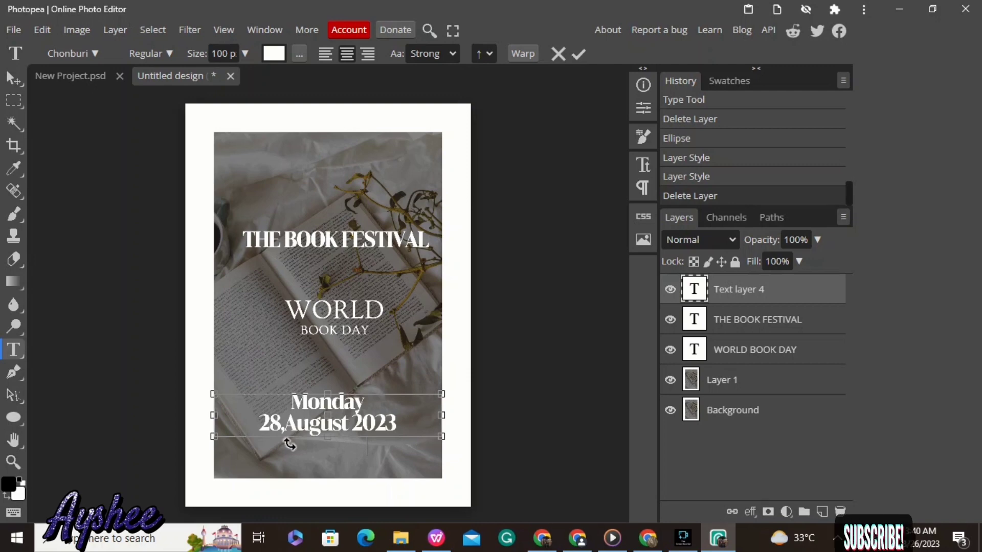
key("Return")
type("10:00am")
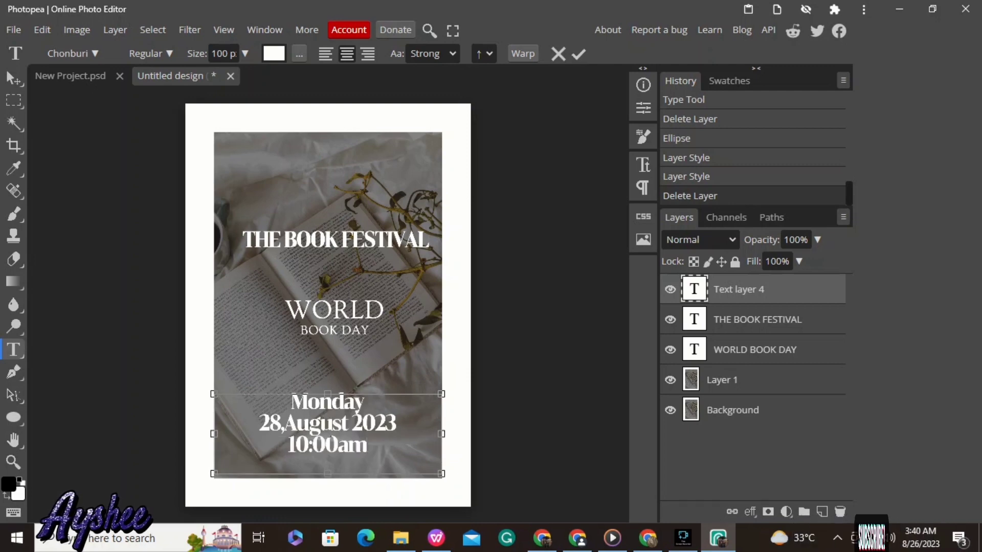
- Recolour the whole date and time text dark teal
left_click_drag(292, 403, 368, 446)
left_click(274, 54)
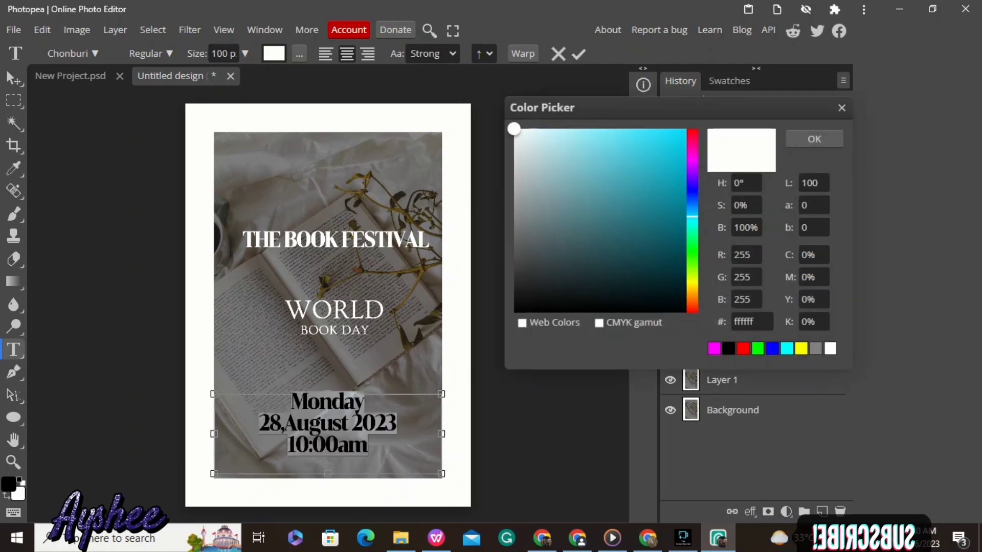
left_click(677, 276)
left_click(814, 138)
- Reduce the date and time text to 60 px, shorten its text box from below, and right-align it
left_click(245, 54)
left_click(227, 75)
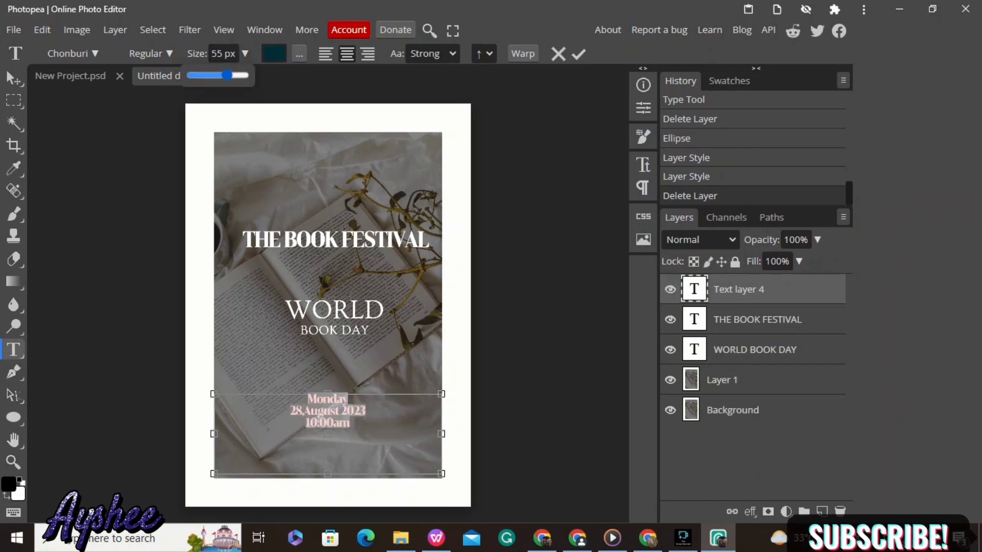
left_click_drag(328, 474, 327, 449)
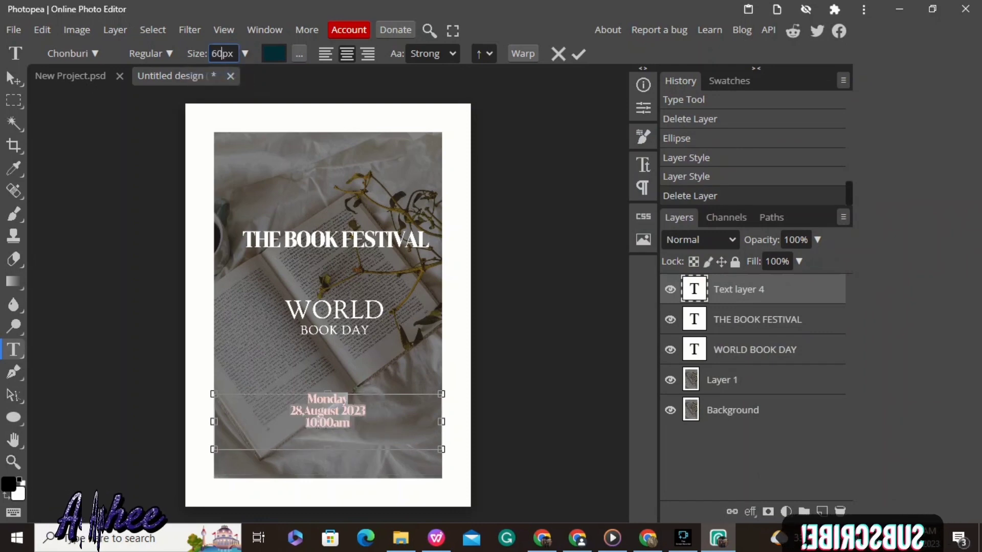
key("Return")
left_click(367, 53)
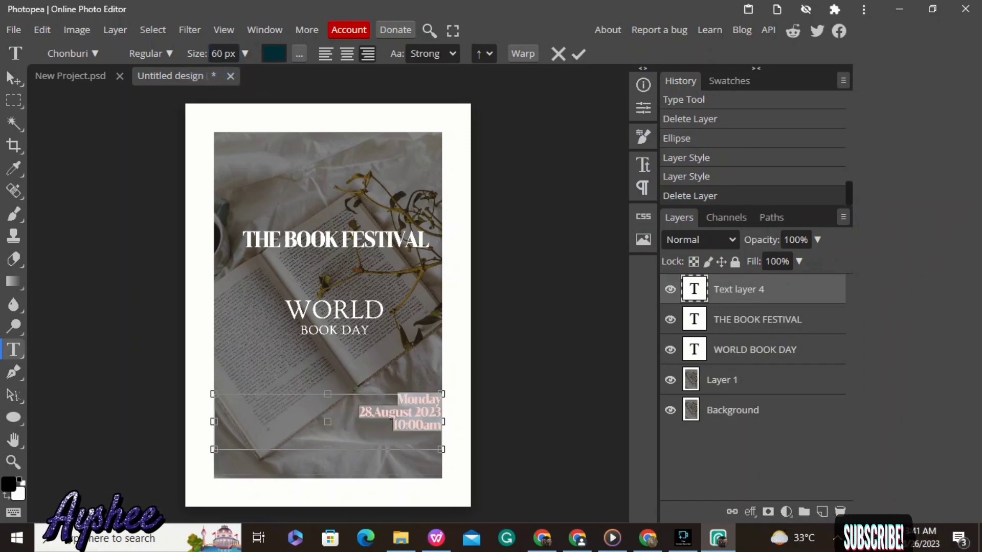
- Extend the time line to "10:00am-1:00pm" and raise the upper edge of the text box slightly
left_click(437, 425)
type("-1")
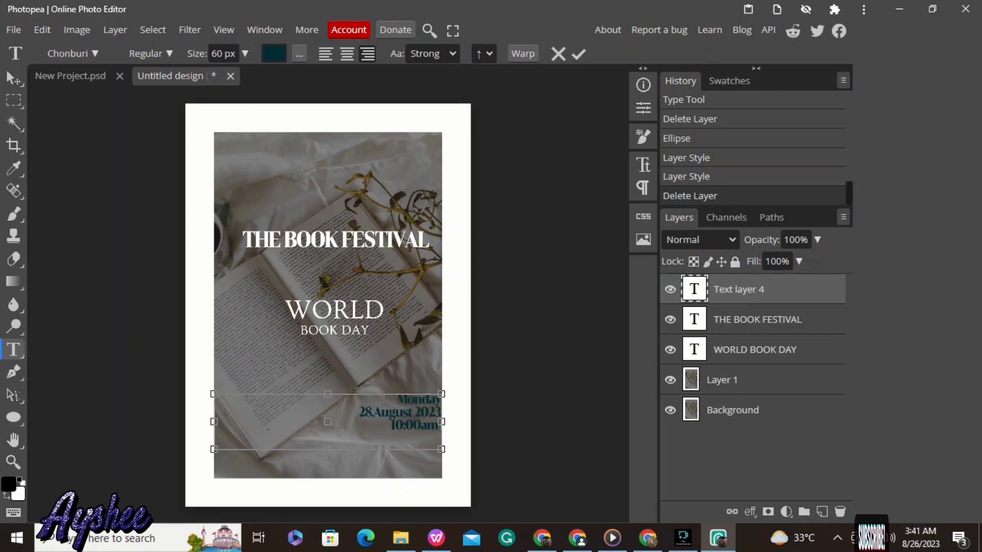
type(":00pm")
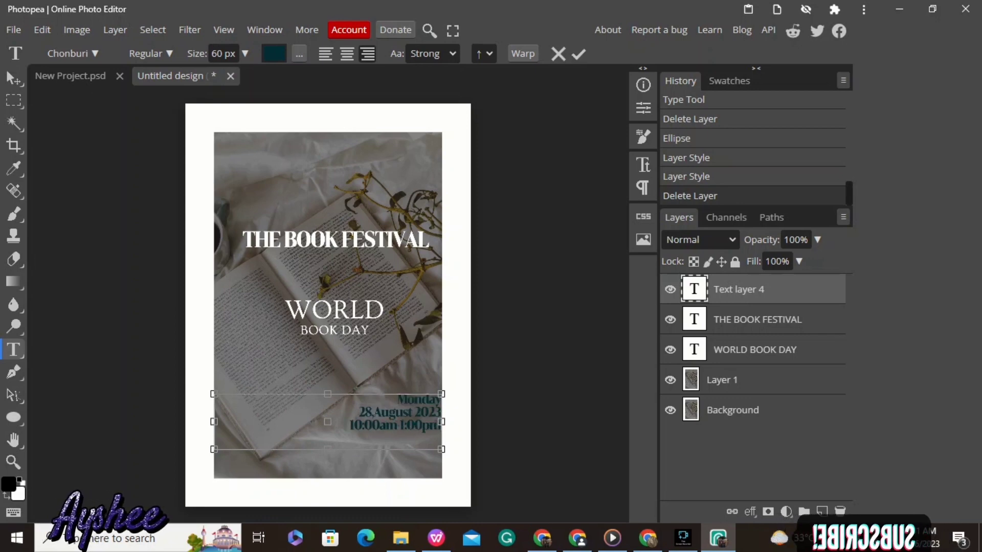
mouse_move(394, 394)
left_mouse_down()
mouse_move(392, 409)
mouse_move(393, 388)
left_mouse_up()
mouse_move(407, 392)
left_mouse_down()
mouse_move(358, 420)
mouse_move(421, 406)
left_mouse_up()
left_click(421, 405)
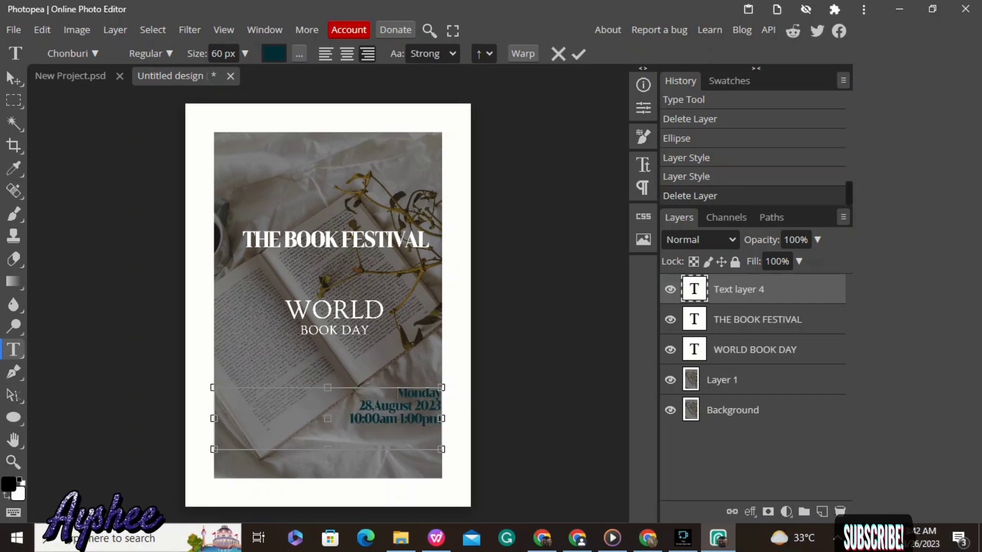
- Set the anti-aliasing of the whole date and time text to Smooth
key("ctrl+a")
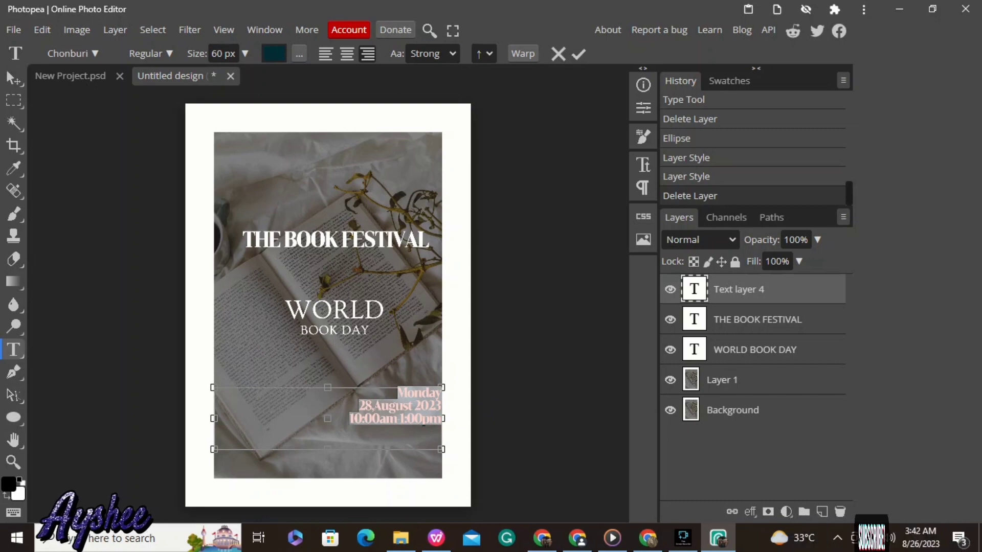
left_click(432, 53)
left_click(424, 130)
left_click(151, 54)
- Browse the fonts with the search term "t", trying Style Script and Studebaker on the date and time text
left_click(73, 54)
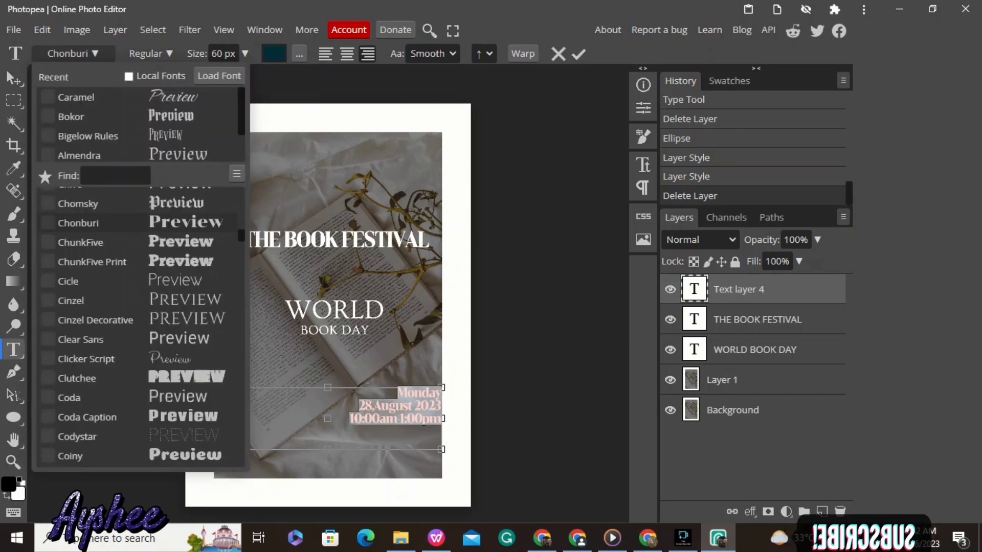
scroll(138, 327, "down", 5)
left_click(116, 175)
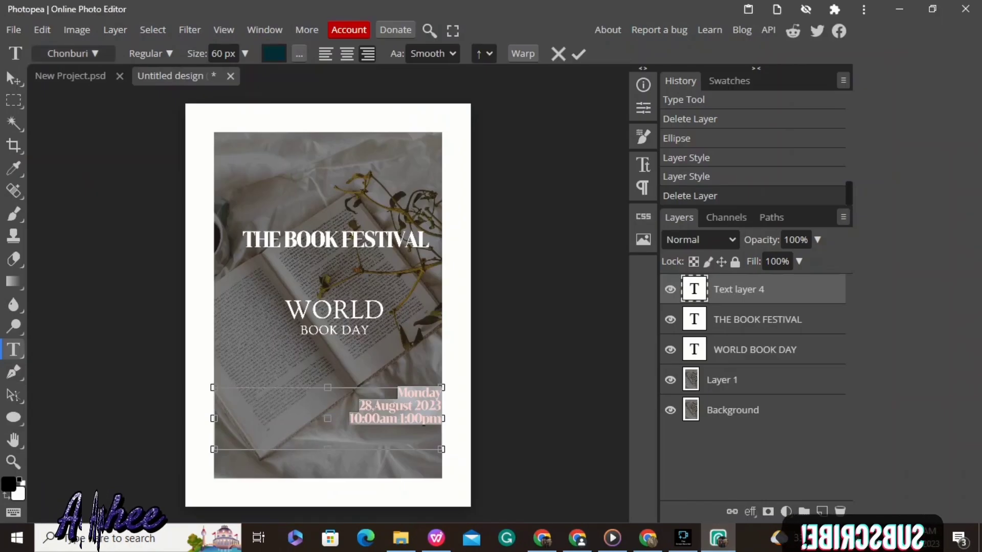
left_click(73, 54)
left_click(116, 176)
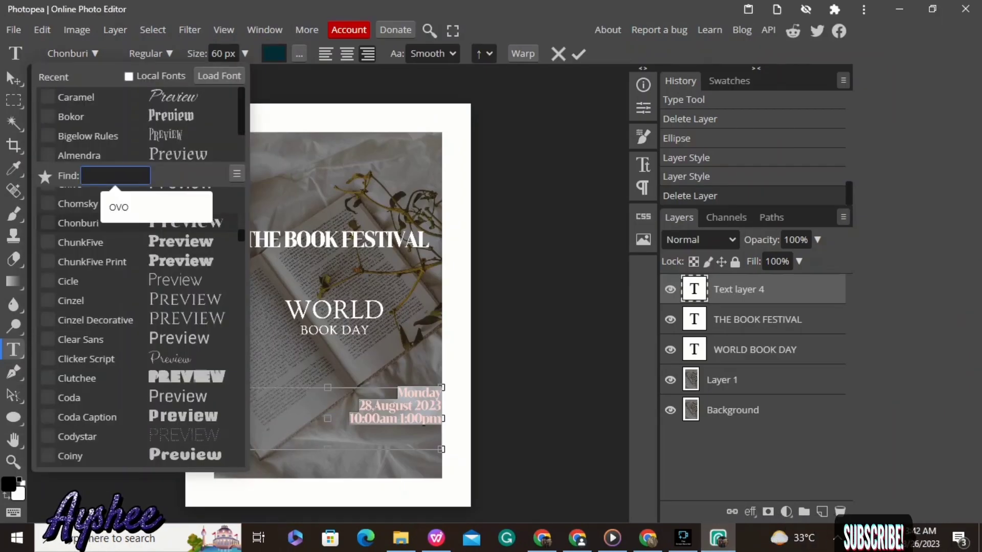
type("t")
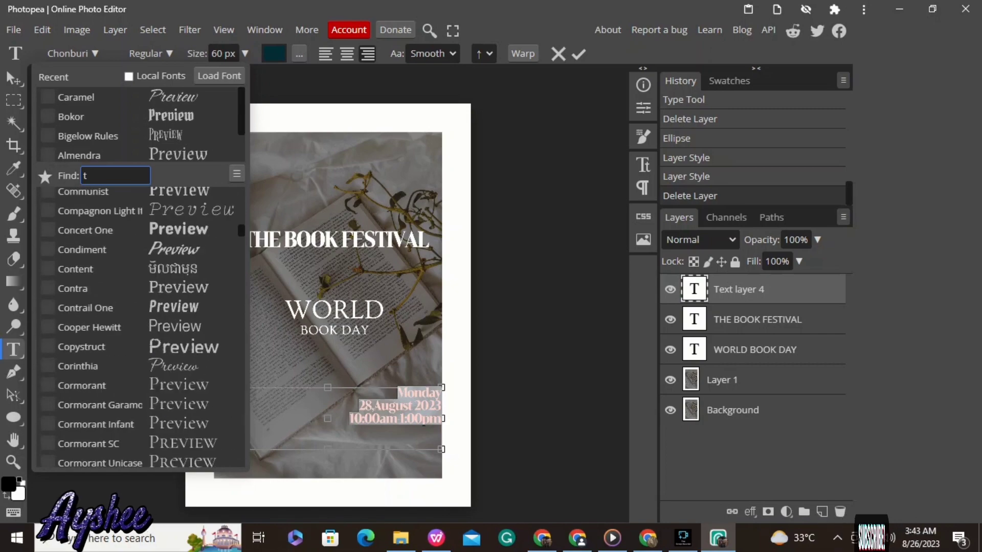
scroll(138, 327, "down", 20)
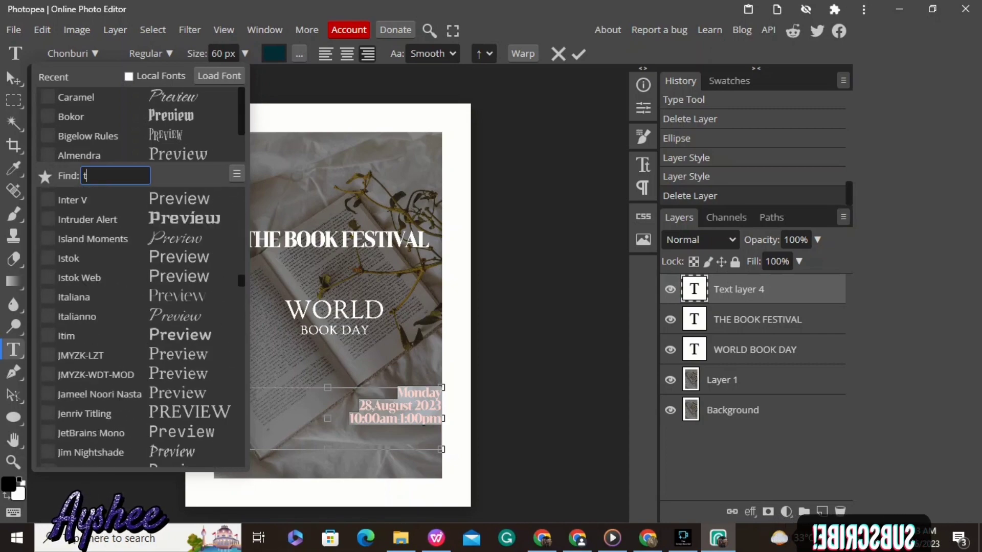
scroll(138, 327, "down", 20)
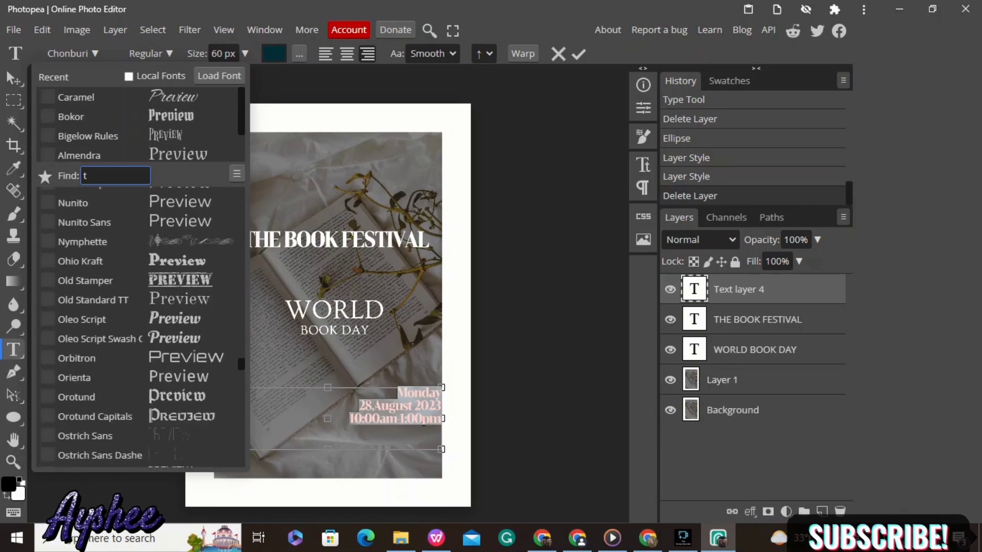
scroll(138, 328, "down", 20)
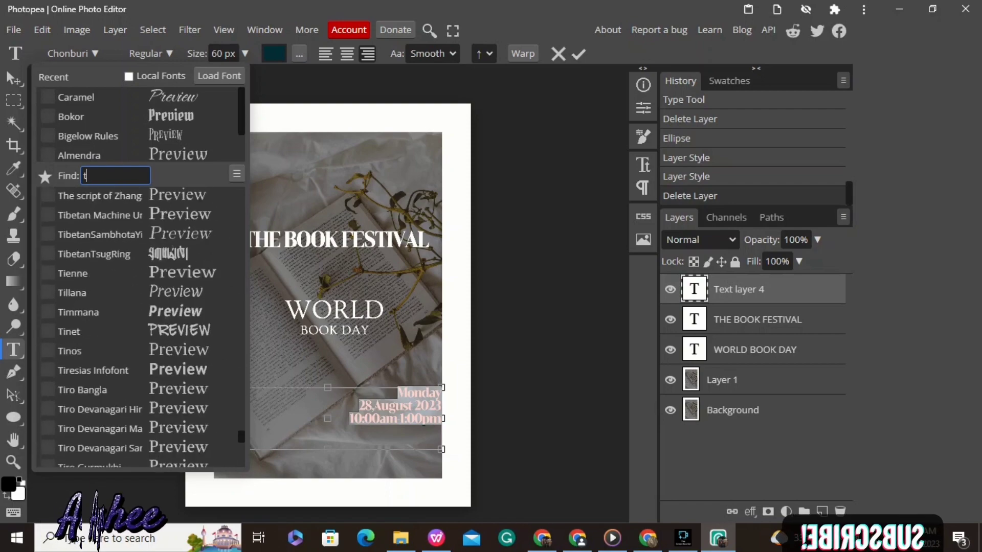
scroll(138, 217, "down", 20)
scroll(139, 218, "up", 20)
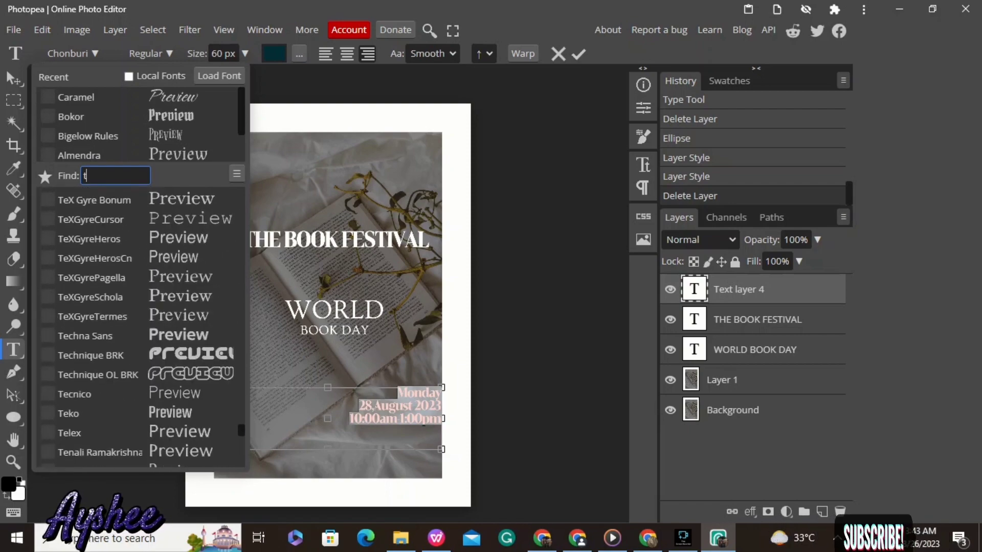
left_click(138, 218)
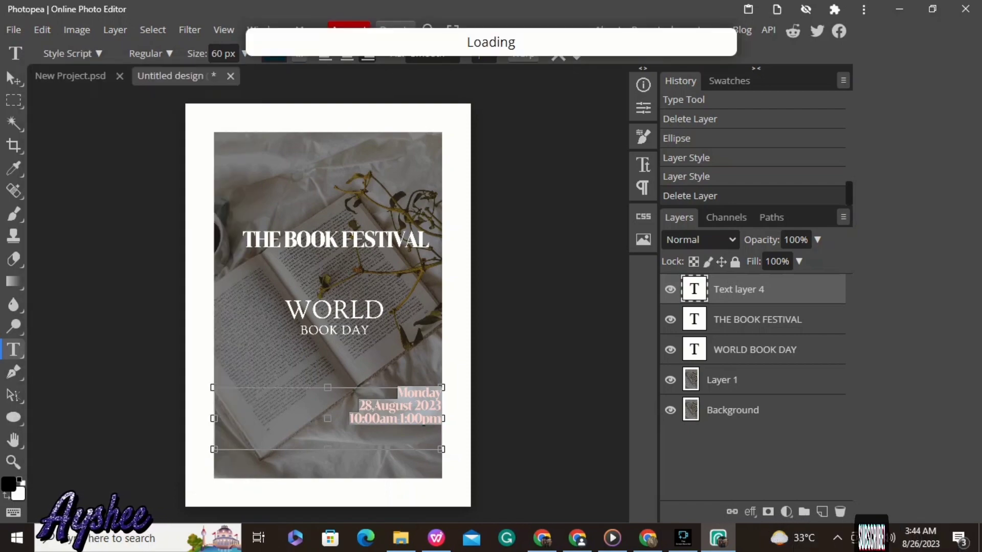
left_click(72, 53)
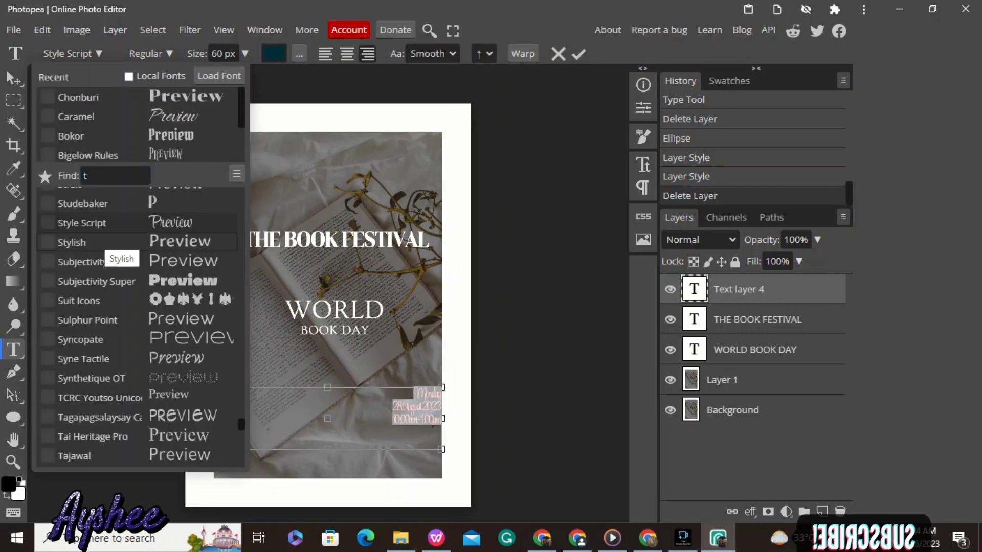
left_click(138, 204)
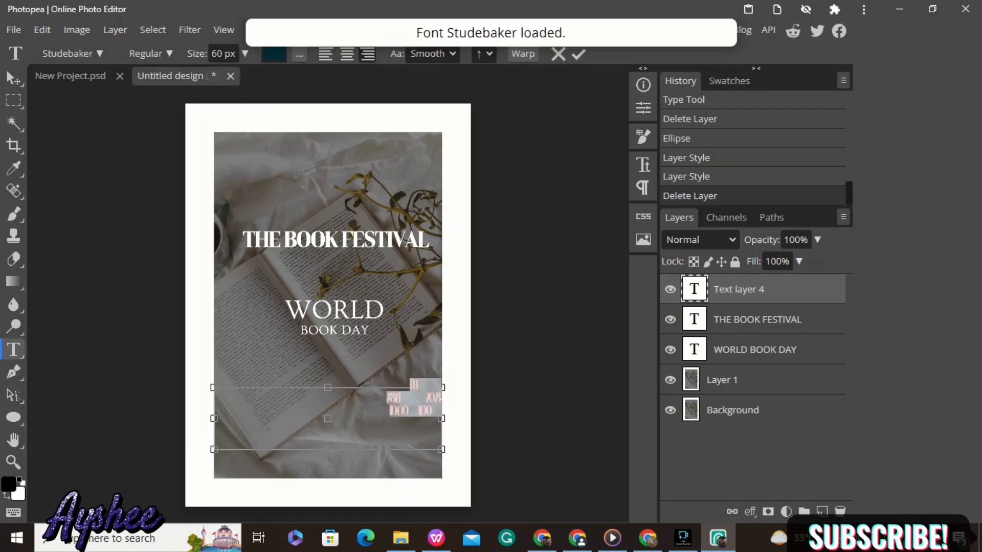
- Try the Rochester font on the date and time text, then apply Ovo instead
left_click(72, 54)
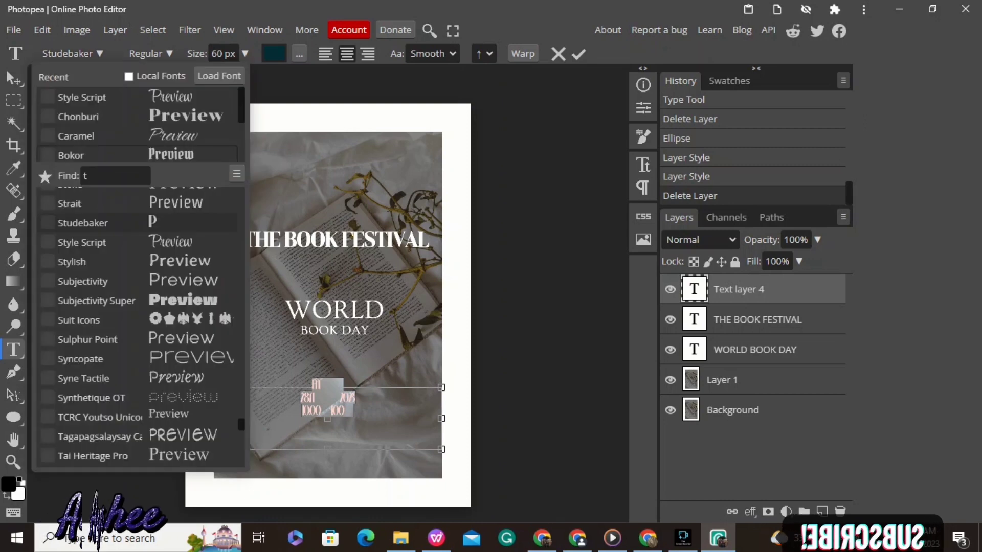
scroll(138, 328, "up", 5)
scroll(138, 327, "up", 15)
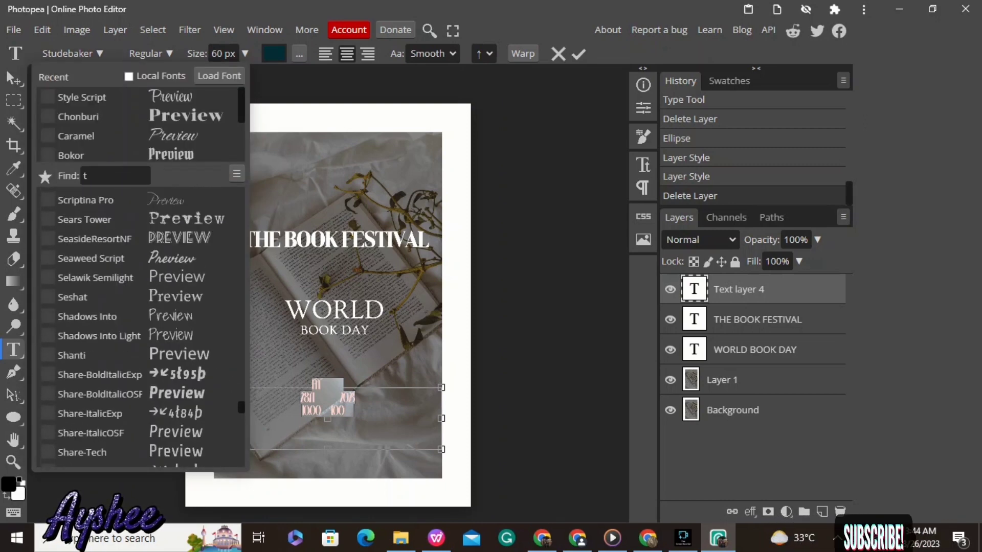
scroll(138, 327, "up", 4)
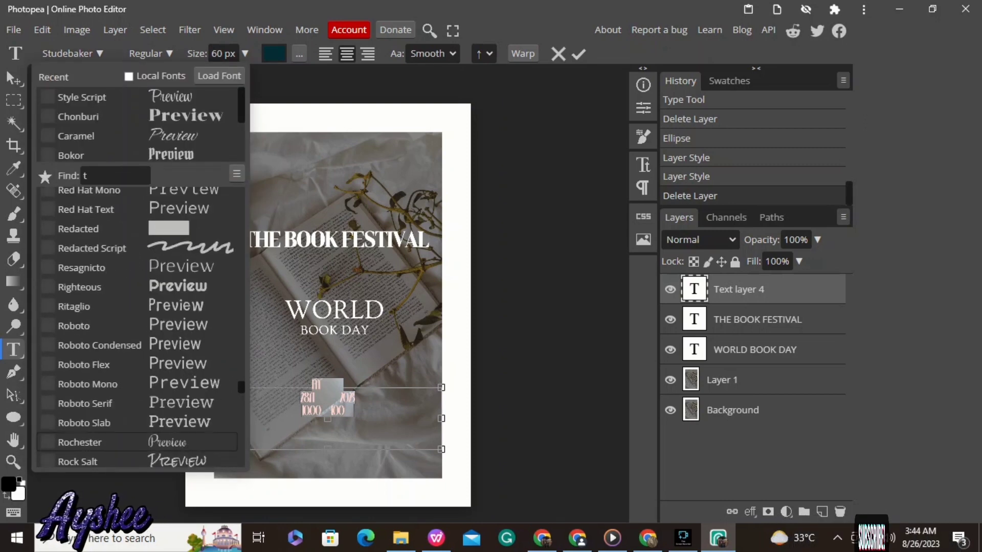
left_click(80, 443)
left_click(72, 53)
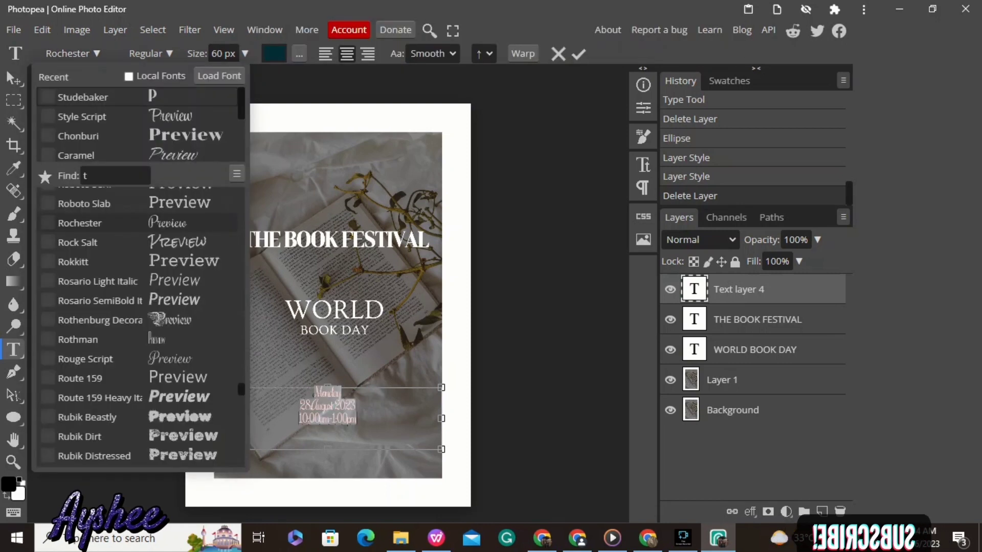
scroll(138, 125, "down", 3)
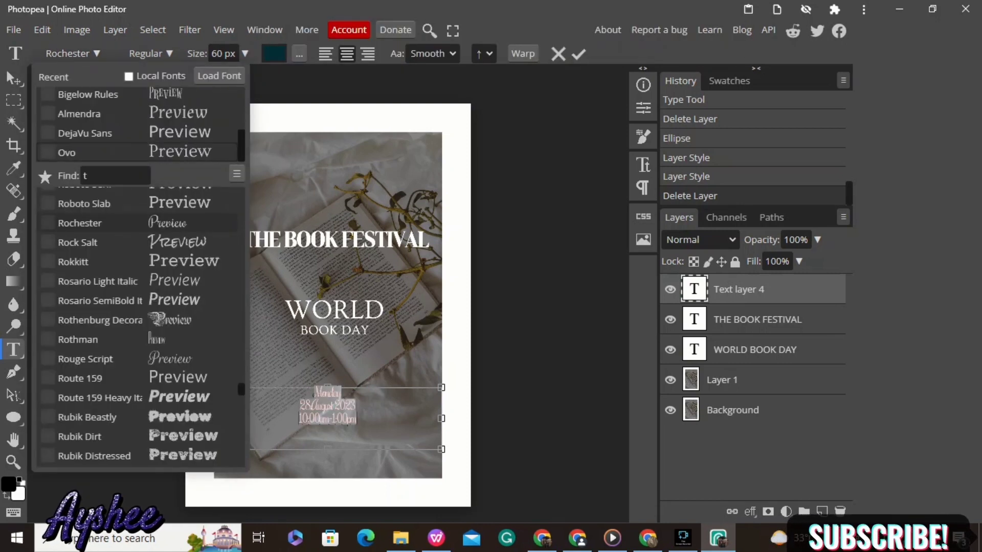
left_click(80, 156)
- Enlarge the initial M of "Monday" to 150 px
left_click(327, 419)
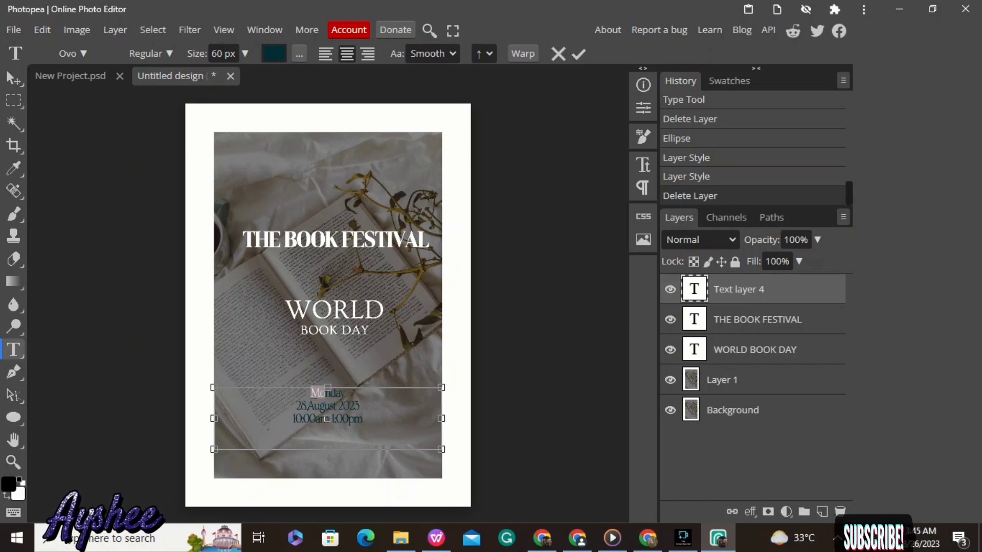
left_click(245, 53)
left_click(236, 75)
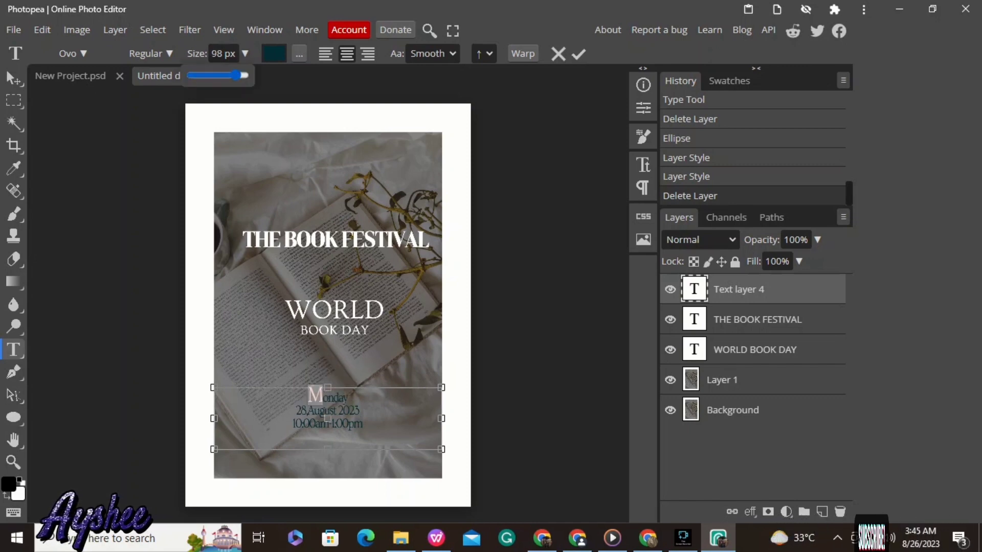
left_click(242, 75)
left_click_drag(242, 75, 248, 75)
- Right-align the whole date and time text and commit the text edit
left_click_drag(352, 404, 363, 431)
left_click(368, 54)
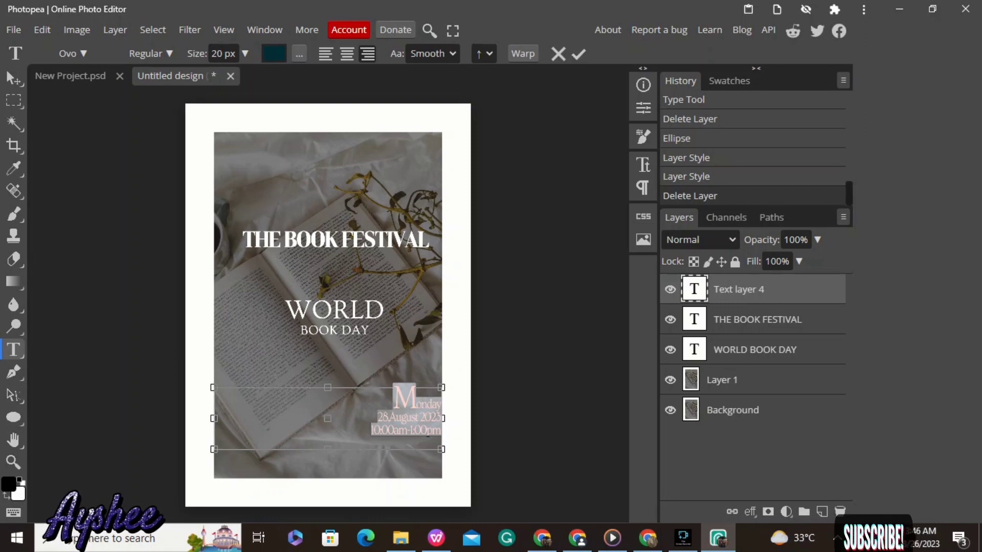
left_click(397, 491)
- Set the baseline shift of the whole date and time text to 2 px
left_click(405, 417)
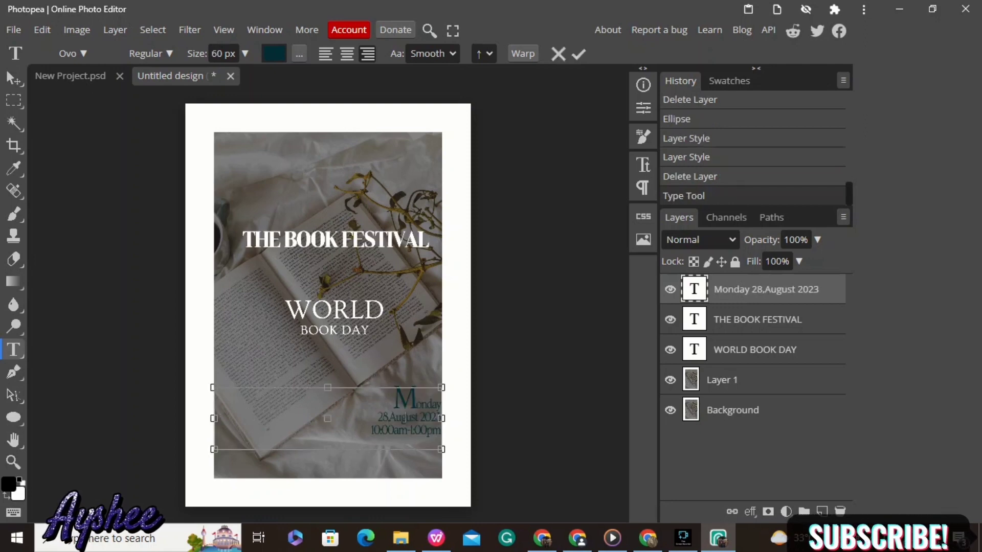
left_click(644, 165)
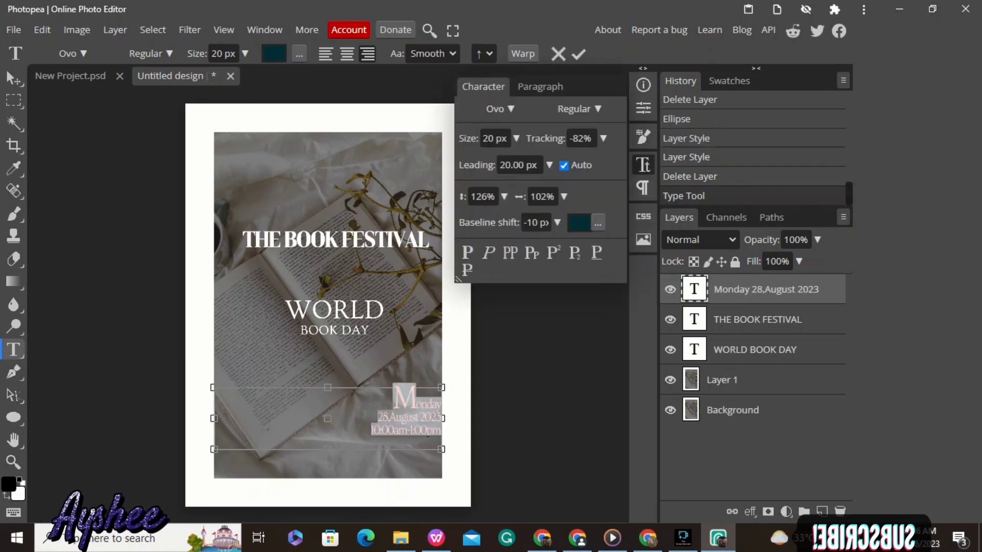
left_click(558, 223)
left_click_drag(463, 243, 519, 244)
- Widen the letter spacing of "Monday" to a tracking of 749%
left_click_drag(396, 402, 441, 403)
left_click(604, 139)
left_click_drag(564, 160, 572, 160)
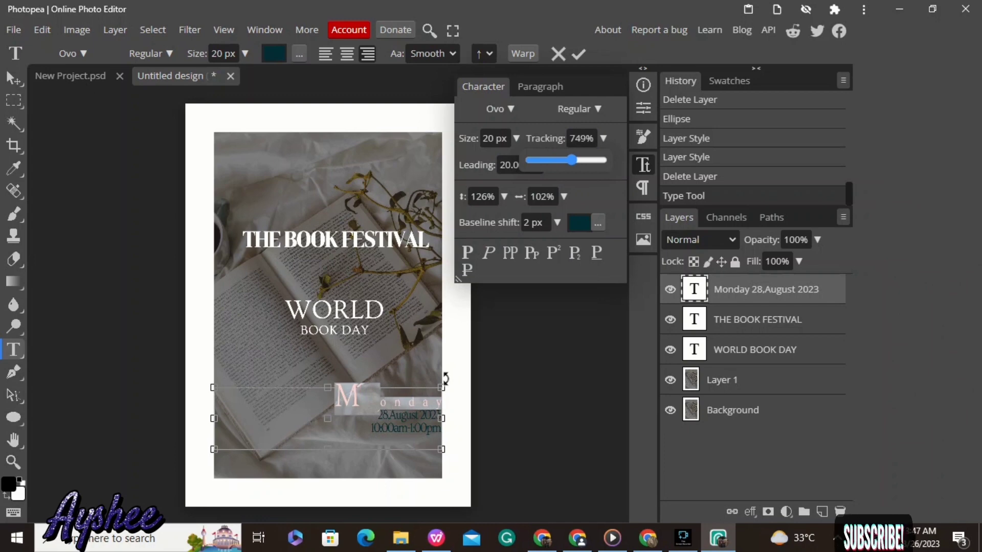
- Set the size of the initial M of "Monday" to 170 px
left_click_drag(337, 401, 373, 402)
left_click(516, 138)
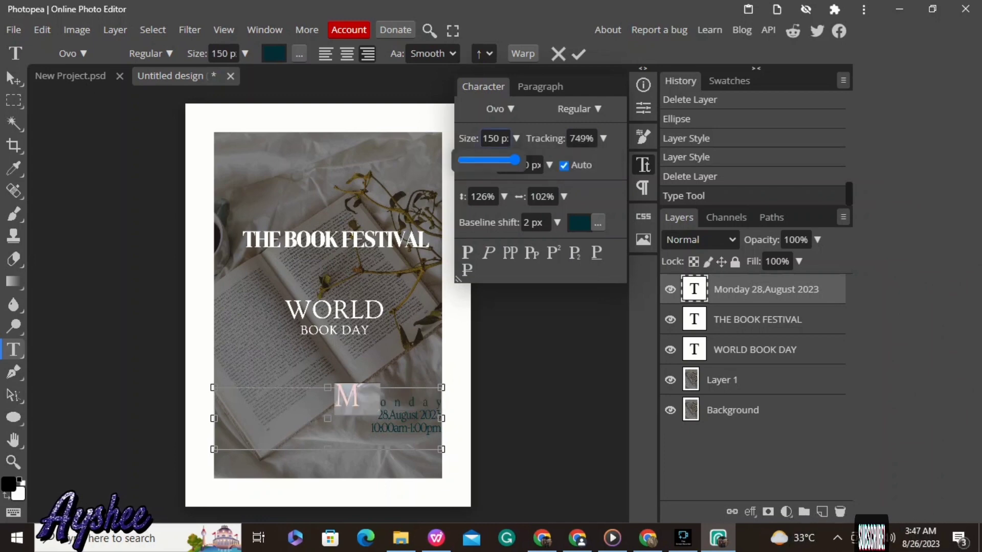
left_click(500, 138)
key("BackSpace")
key("BackSpace")
type("70")
key("Return")
- Tighten the letter spacing of "Monday" to a tracking of 100%
left_click(379, 401)
left_click_drag(380, 402, 441, 403)
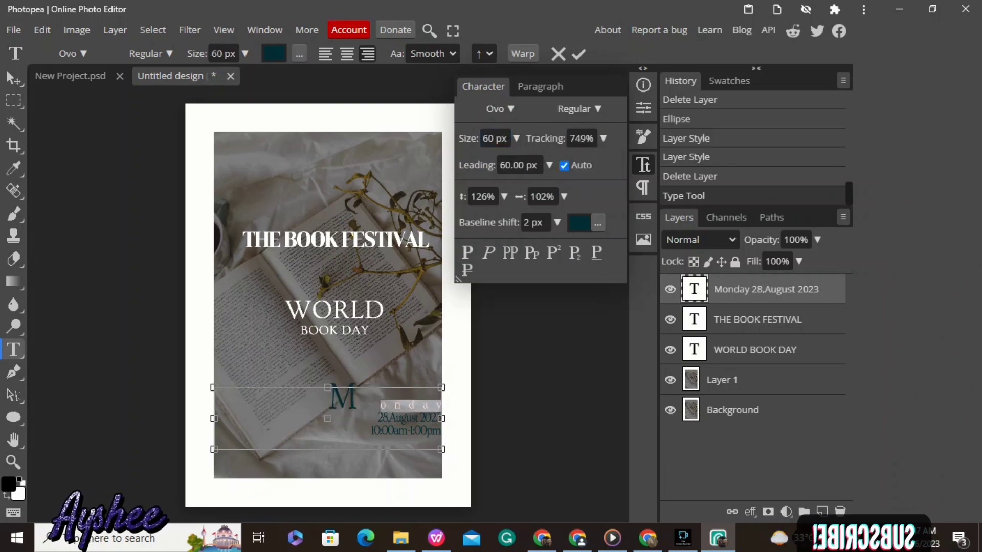
left_click(603, 139)
left_click_drag(572, 160, 567, 160)
left_click(402, 402)
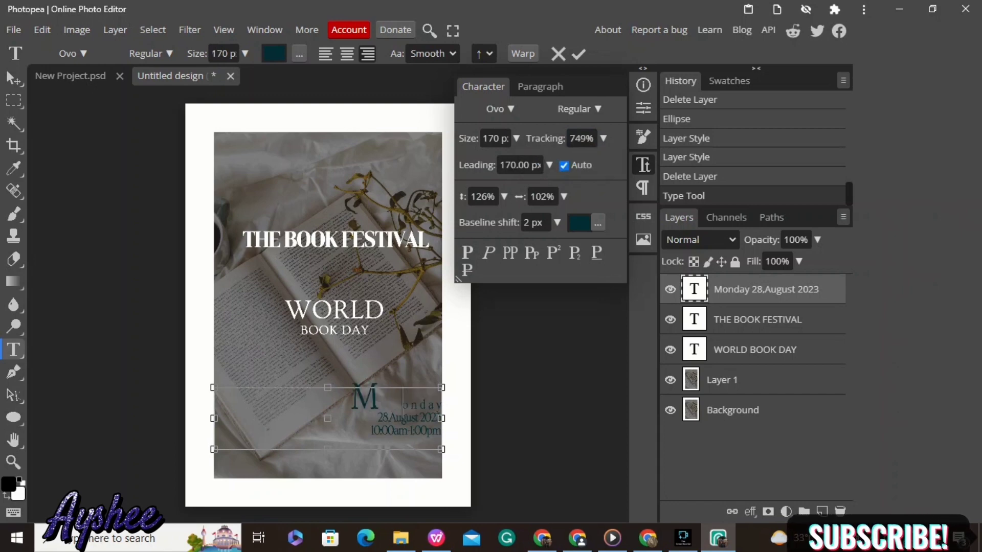
left_click_drag(351, 402, 378, 417)
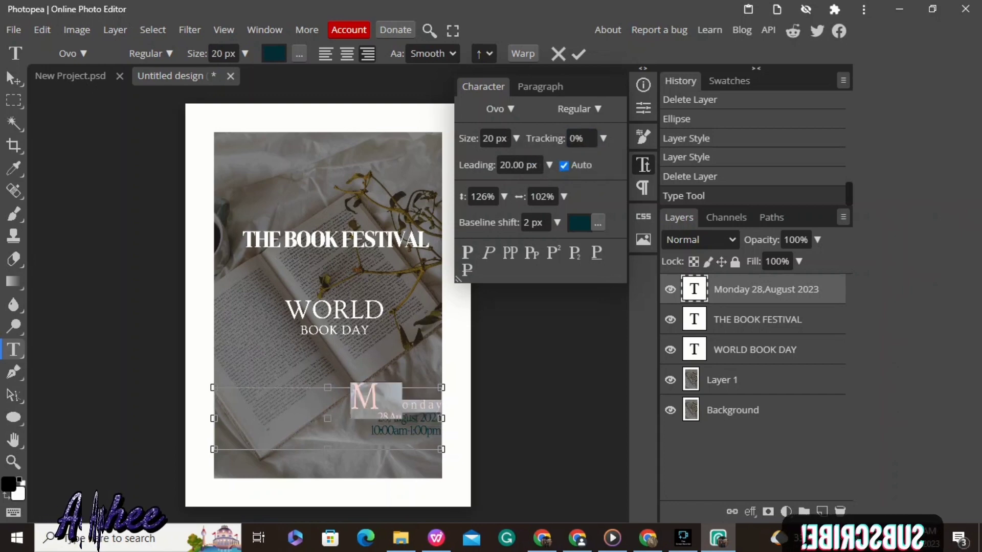
left_click(603, 139)
left_click_drag(565, 160, 551, 160)
- Give the date and time lines below "Monday" a vertical scale of 104% and a leading of 84 px
left_click_drag(377, 416, 437, 432)
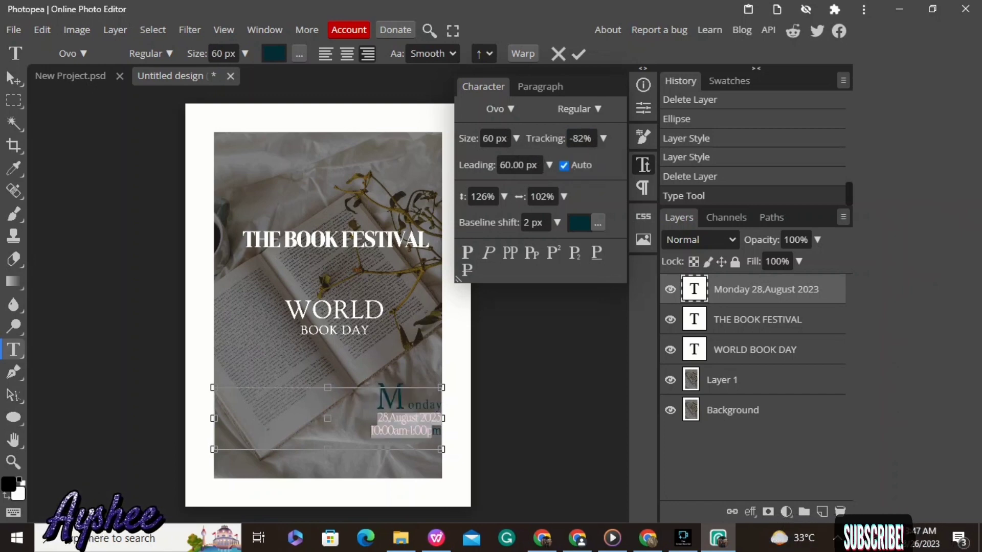
left_click(503, 196)
left_click_drag(486, 218, 477, 218)
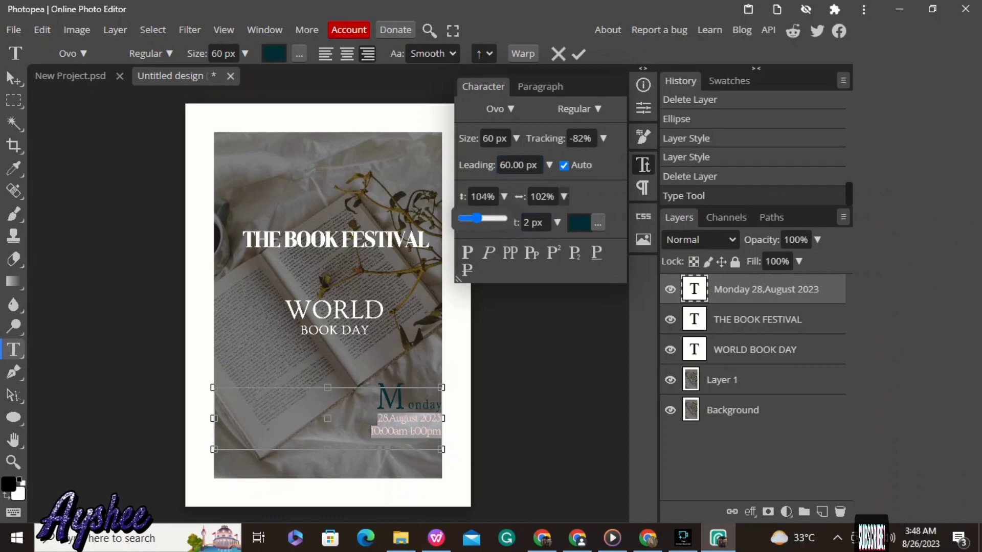
left_click(557, 223)
left_click(563, 196)
left_click(549, 165)
mouse_move(540, 186)
left_mouse_down()
mouse_move(552, 186)
mouse_move(542, 187)
left_mouse_up()
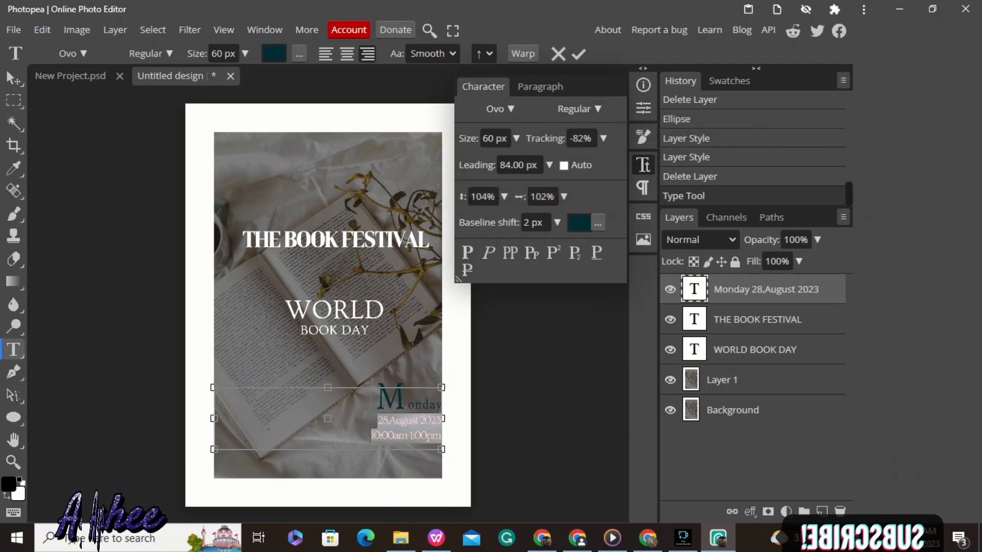
- Check the font of THE BOOK FESTIVAL heading and apply Chonburi to the whole date and time text
left_click(336, 240)
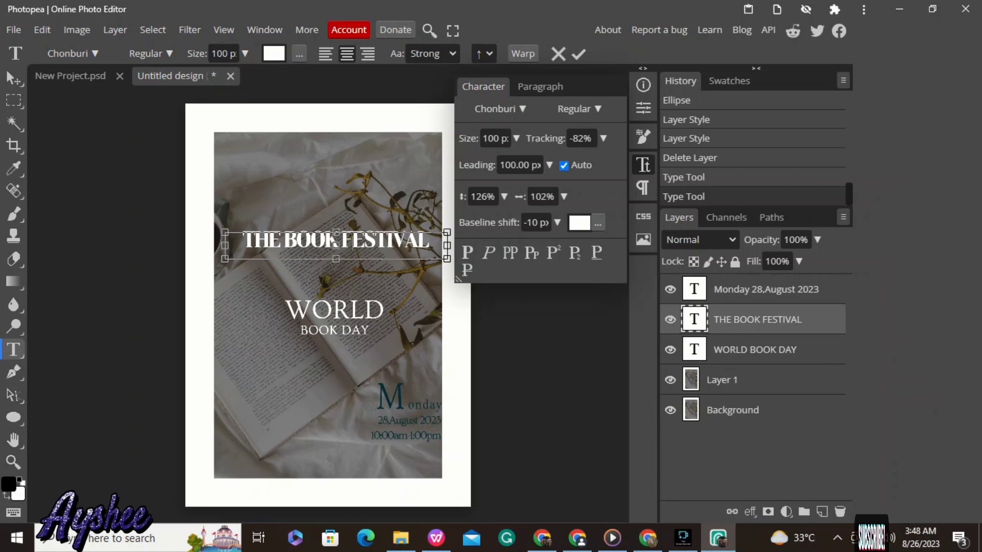
left_click(391, 398)
key("ctrl+a")
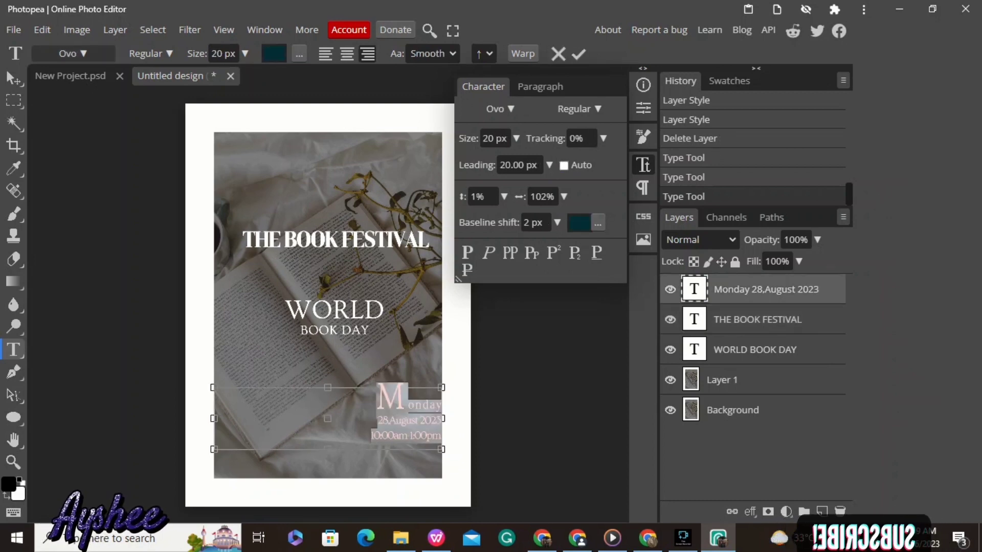
left_click(73, 54)
left_click(97, 97)
- Set the whole date and time text to 64 px and lower the upper edge of its text box slightly
left_click(549, 165)
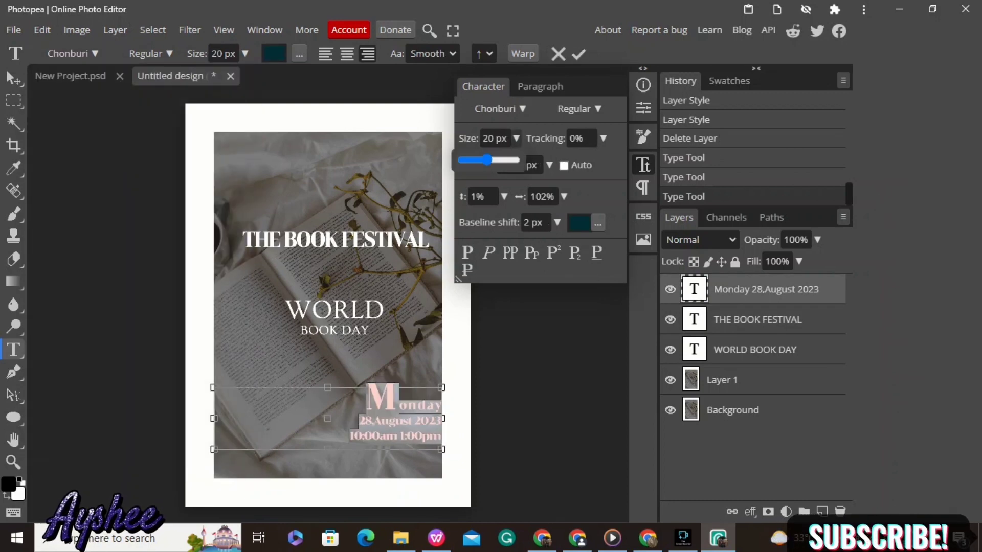
left_click_drag(486, 160, 500, 161)
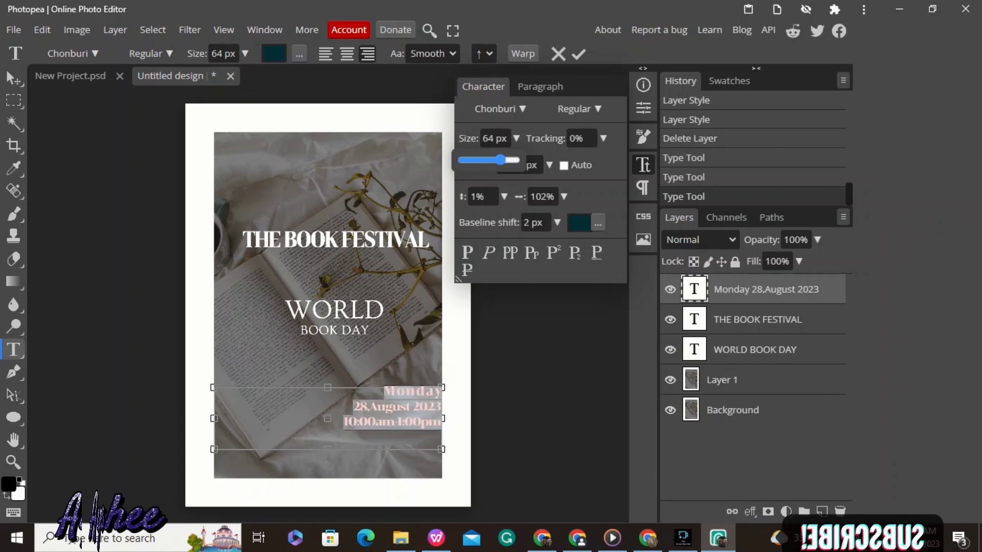
left_click(416, 392)
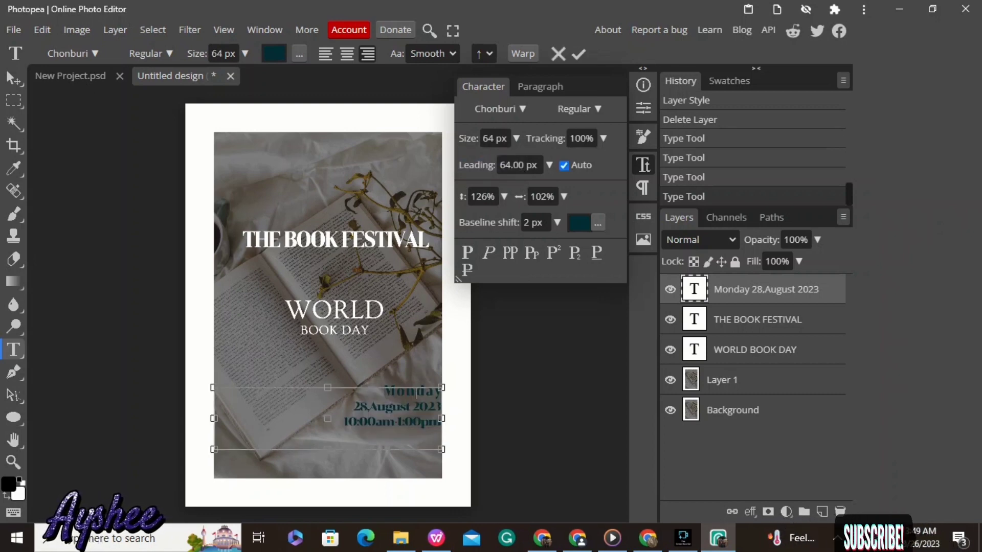
mouse_move(379, 388)
left_mouse_down()
mouse_move(411, 396)
mouse_move(441, 434)
left_mouse_up()
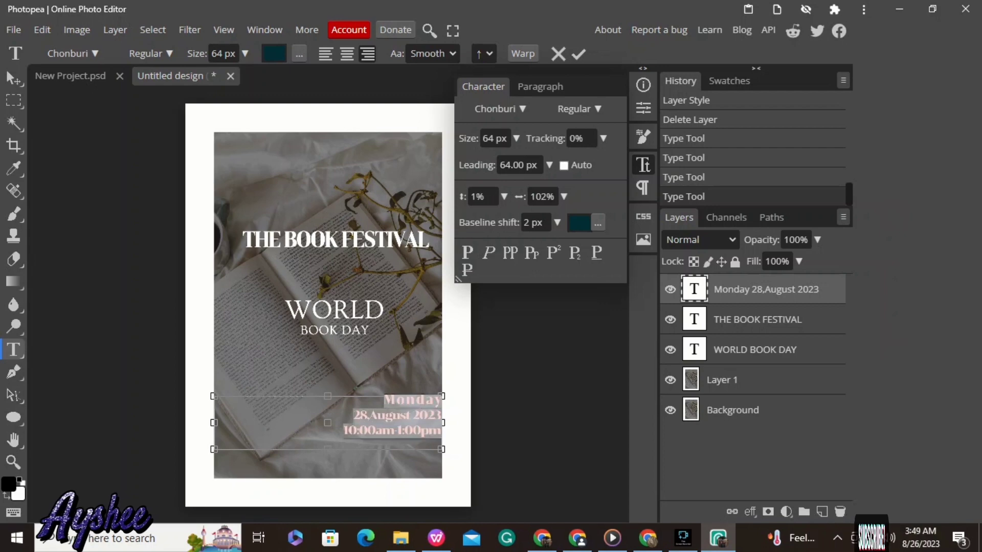
- Recolour the date and time text dark purple and make the WORLD BOOK DAY layer visible
left_click(597, 223)
left_click(607, 250)
left_click_drag(692, 216, 692, 157)
left_click(814, 139)
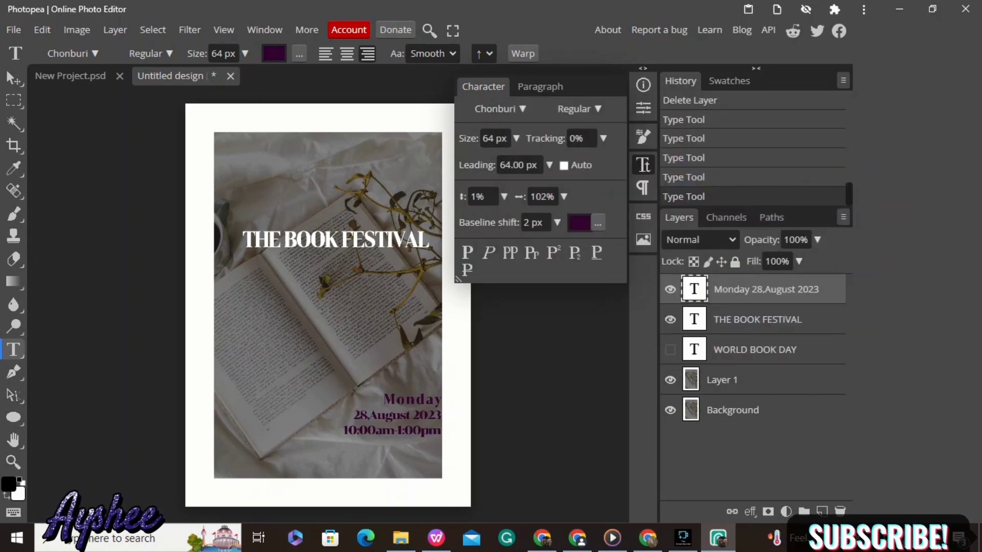
left_click(669, 349)
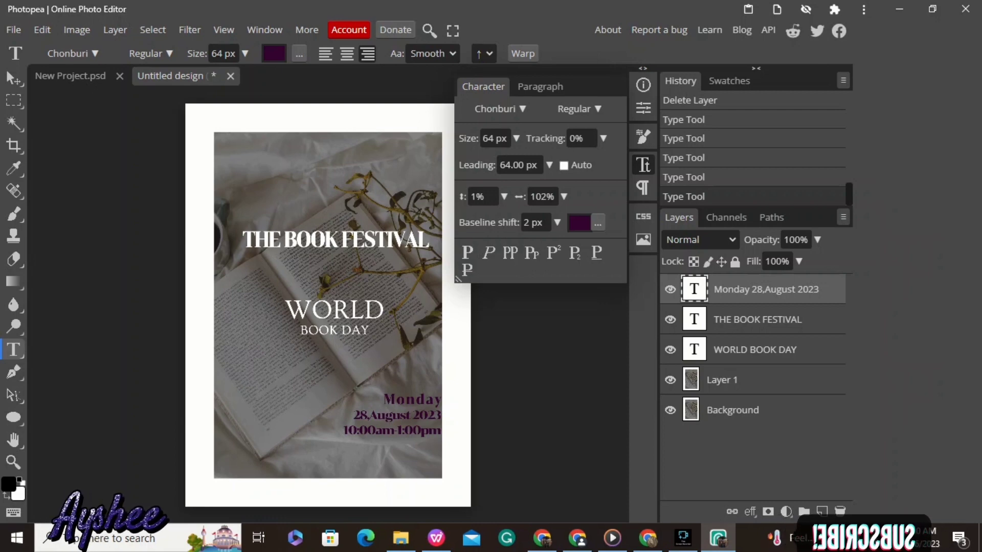
- Capture a screenshot of the poster canvas and paste it below task 1 in the WPS Office exercise document
key("super+s")
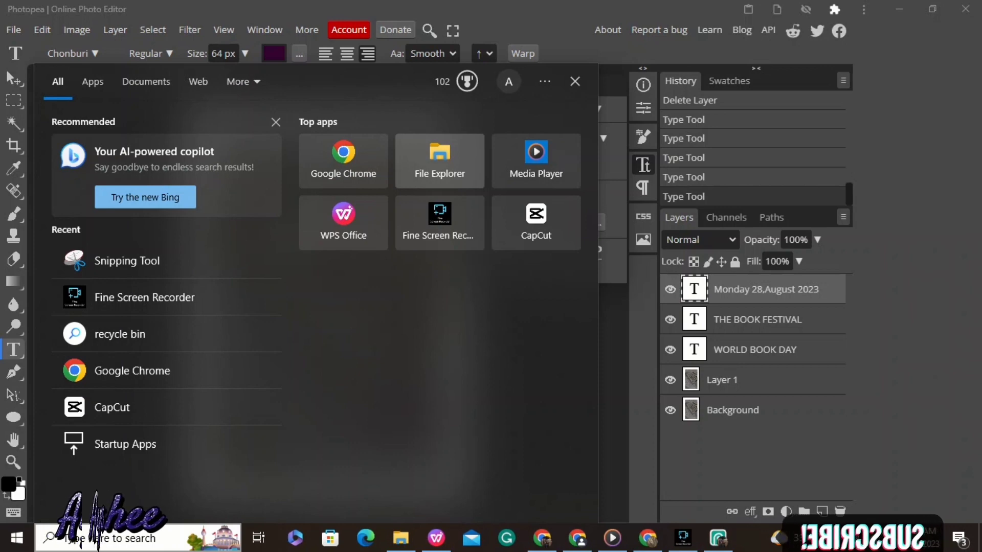
key("Escape")
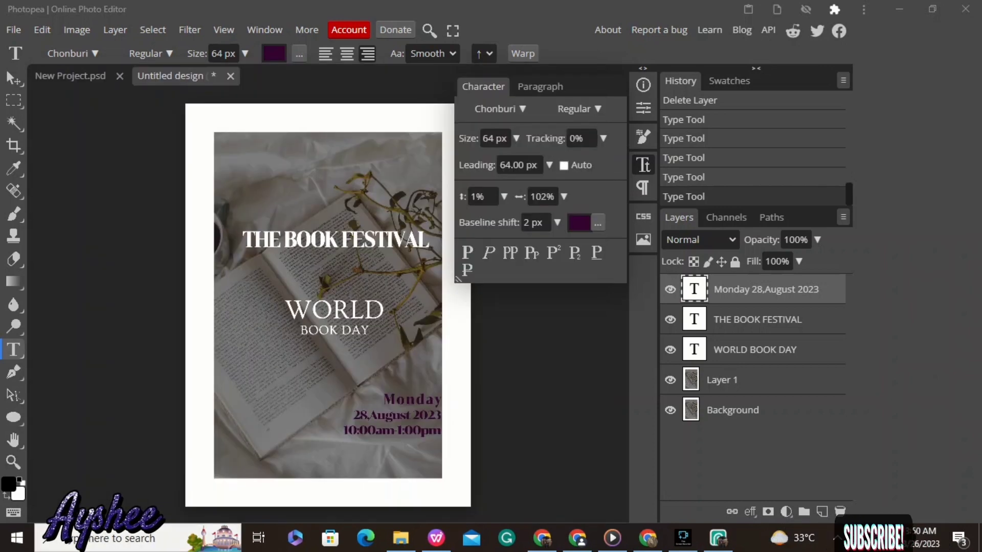
left_click(414, 173)
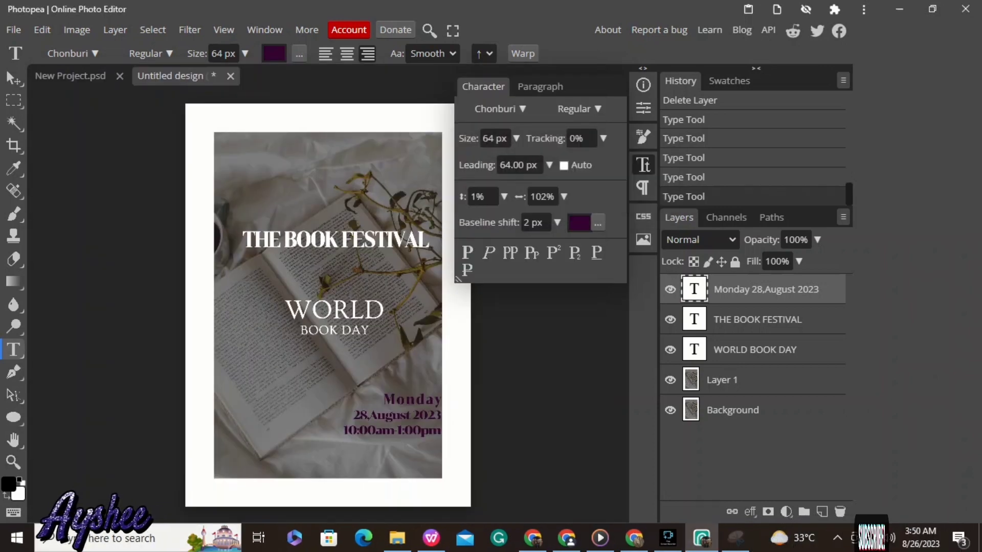
left_click_drag(165, 90, 480, 507)
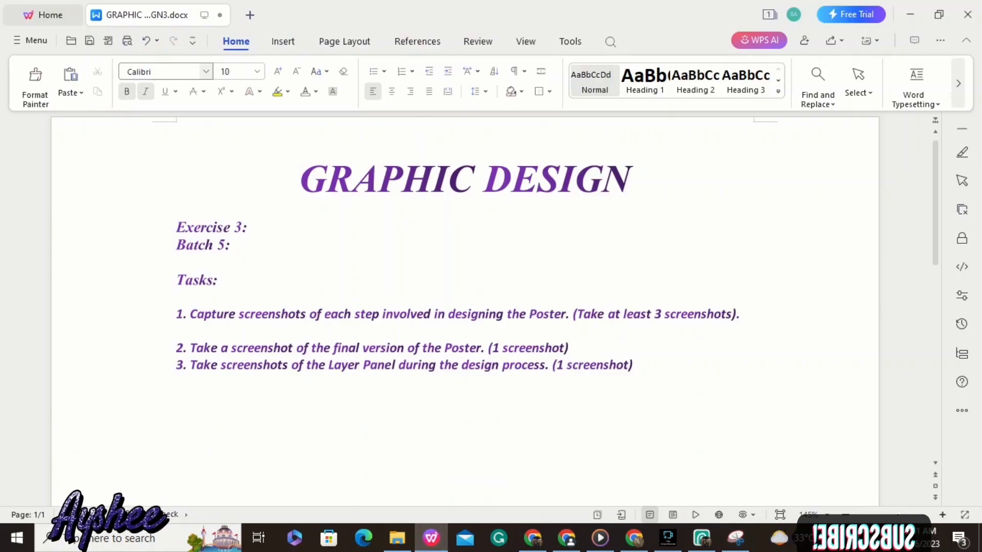
key("ctrl+v")
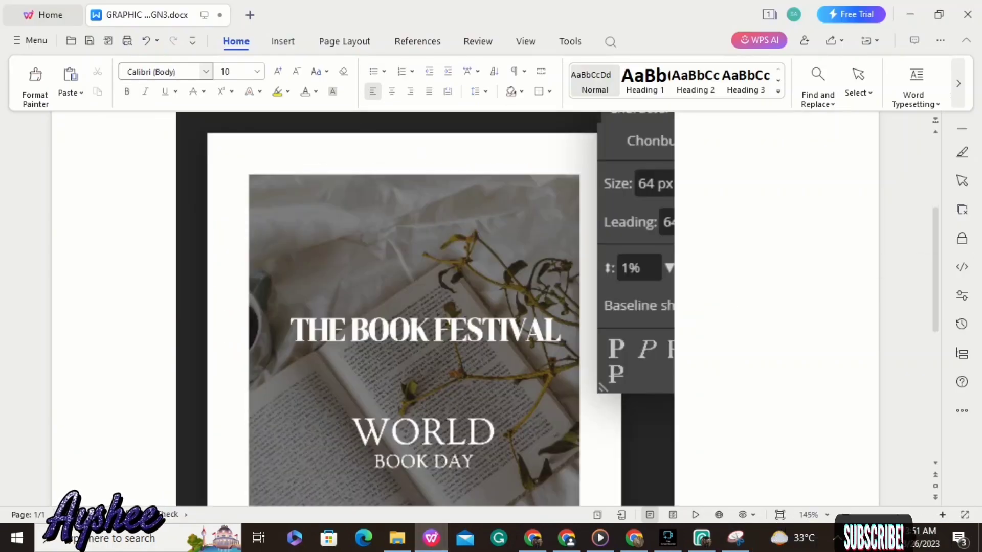
- Shrink the pasted poster screenshot proportionally to 3.78 in wide and 4.28 in high
left_click(425, 309)
left_click_drag(674, 114, 613, 182)
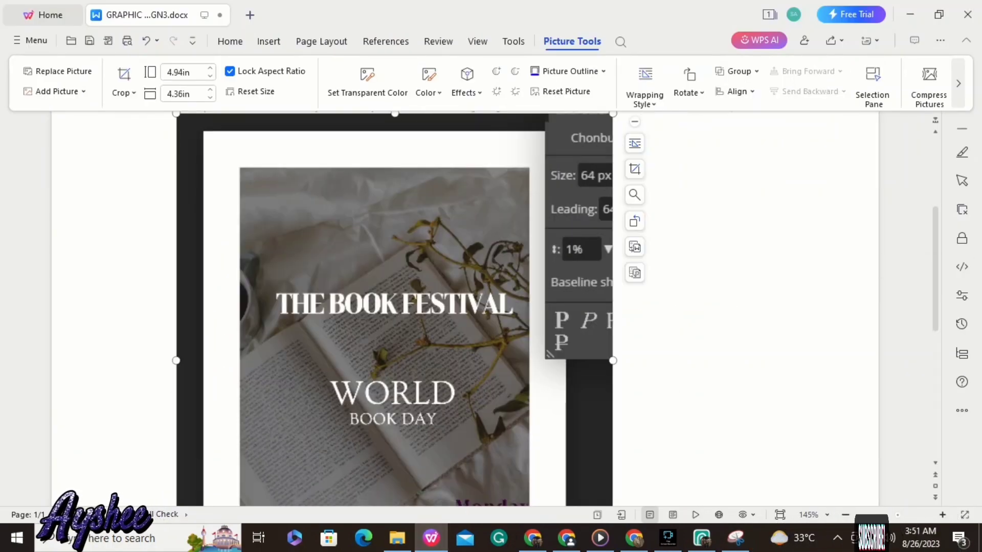
left_click_drag(613, 113, 555, 179)
- Insert blank lines between the task 1 text and the poster screenshot
right_click(936, 195)
left_click(944, 240)
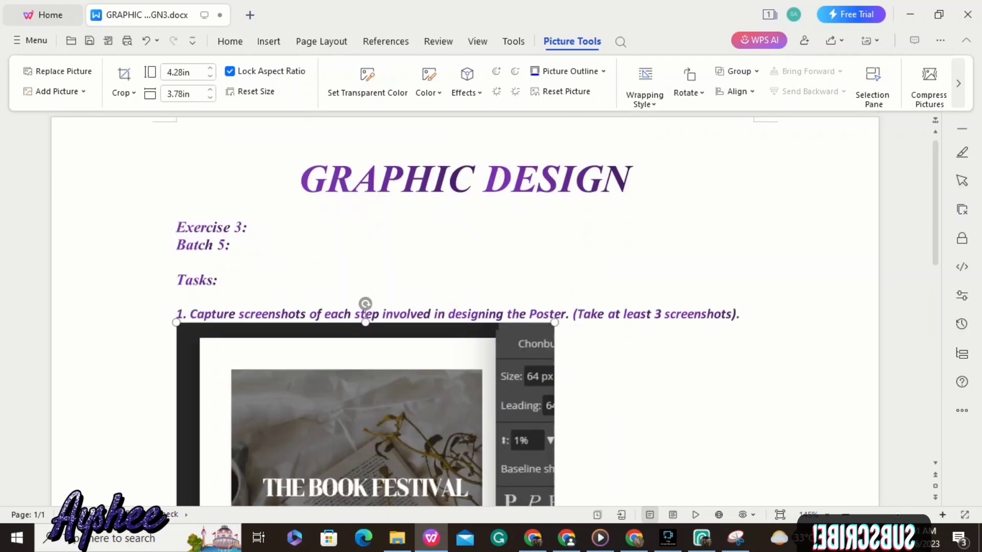
left_click(742, 314)
key("Return")
key("Return")
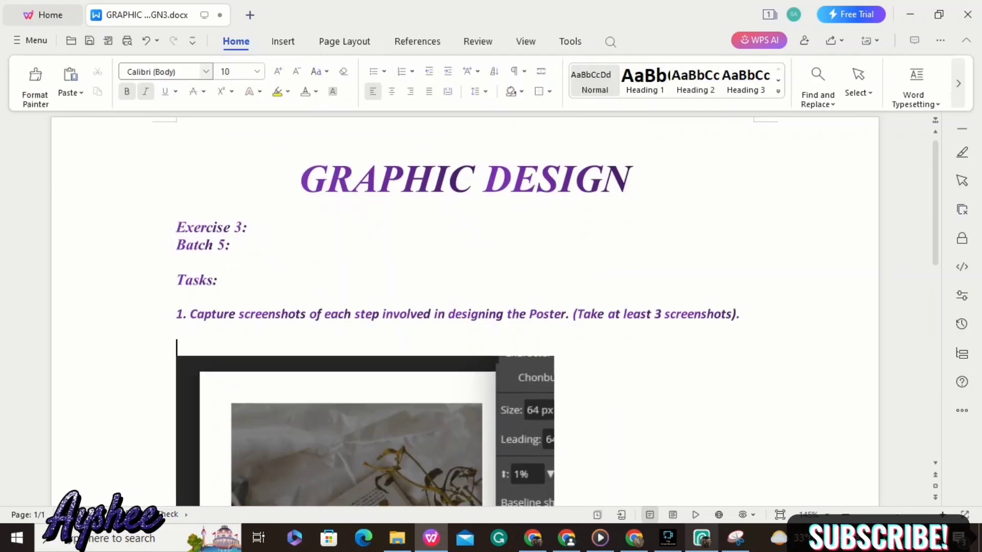
- Switch back to Photopea and hide the THE BOOK FESTIVAL and date and time text layers
left_click(702, 537)
left_click(670, 319)
left_click(670, 289)
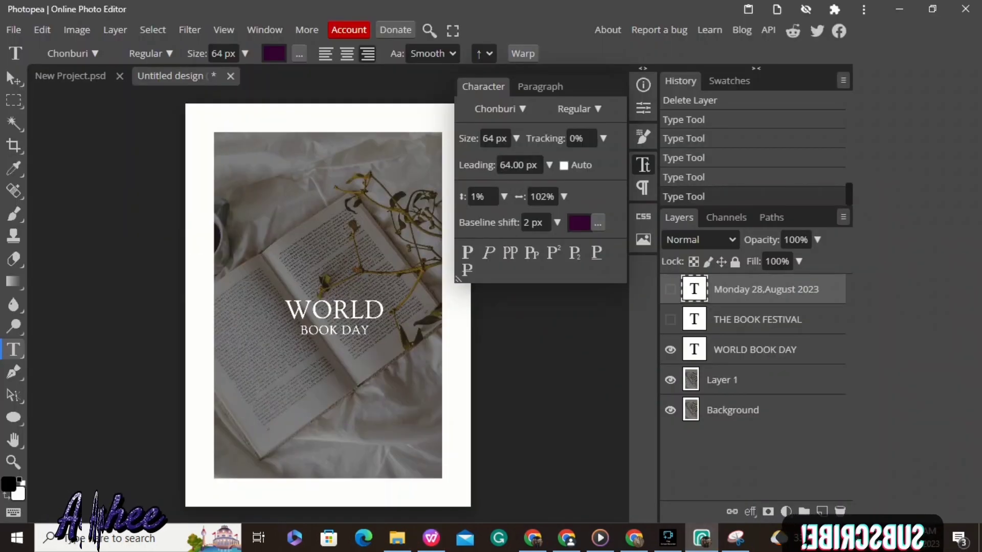
- Collapse the character settings and hide the WORLD BOOK DAY text layer
left_click(643, 165)
left_click(735, 537)
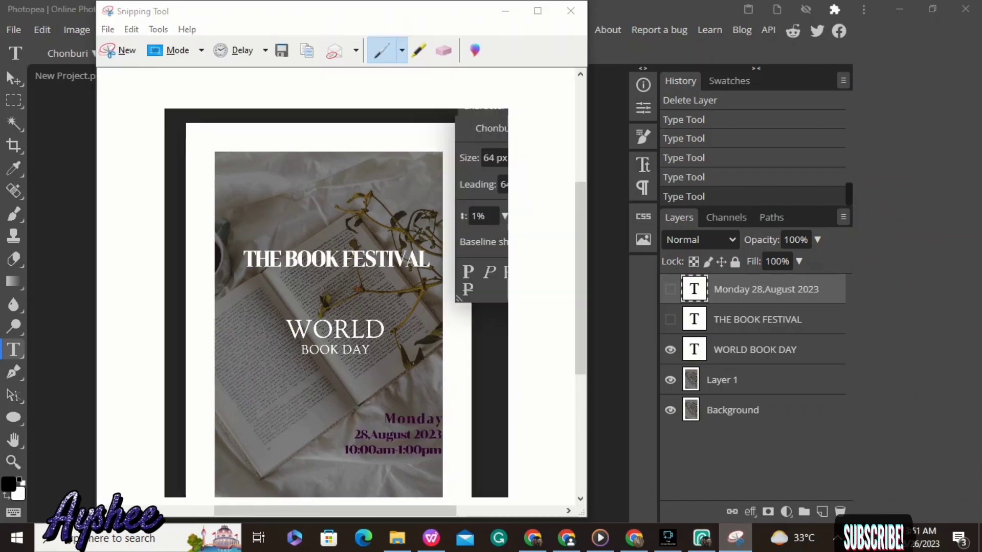
left_click(736, 538)
left_click(670, 349)
- Capture a screenshot of the text-free poster and paste it above the full poster screenshot in the WPS Office document
left_click(735, 538)
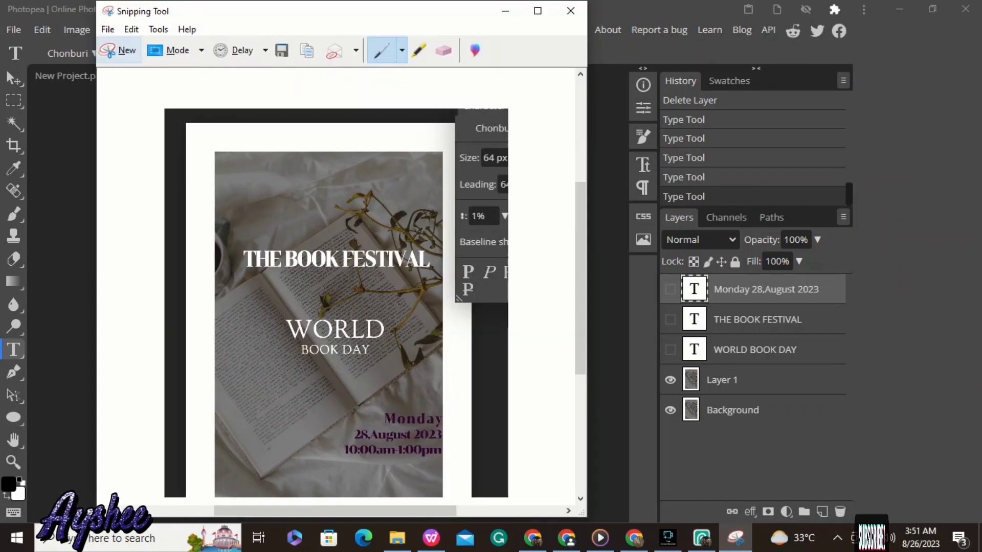
left_click(123, 50)
left_click_drag(187, 109, 660, 478)
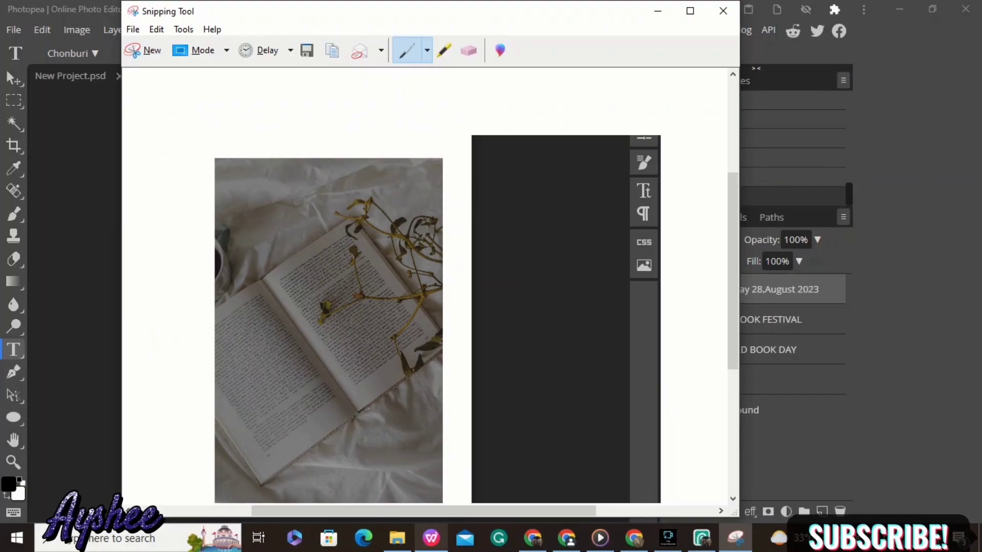
mouse_move(431, 538)
left_click(431, 478)
key("ctrl+v")
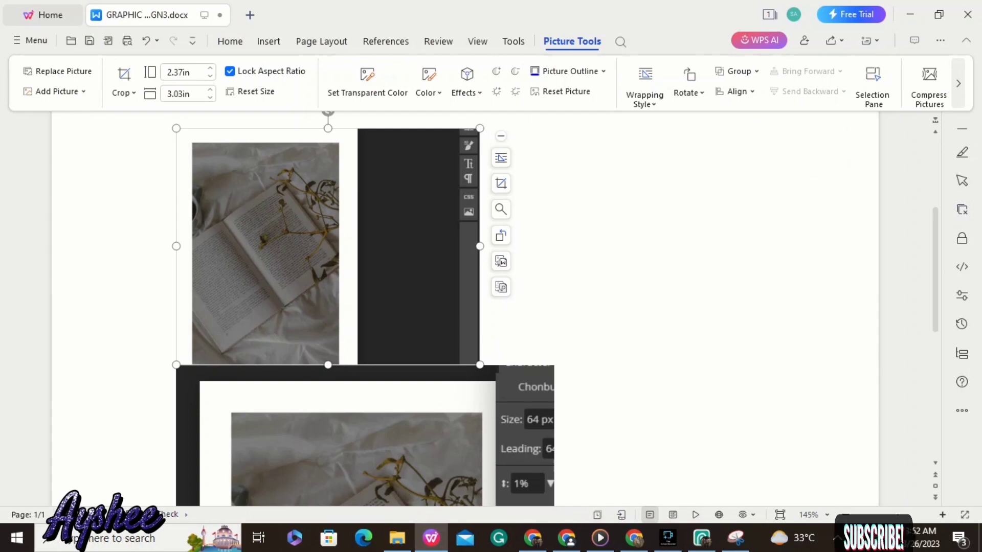
- Crop most of the dark workspace off the text-free poster screenshot, leaving it 1.91 in wide
left_click(123, 74)
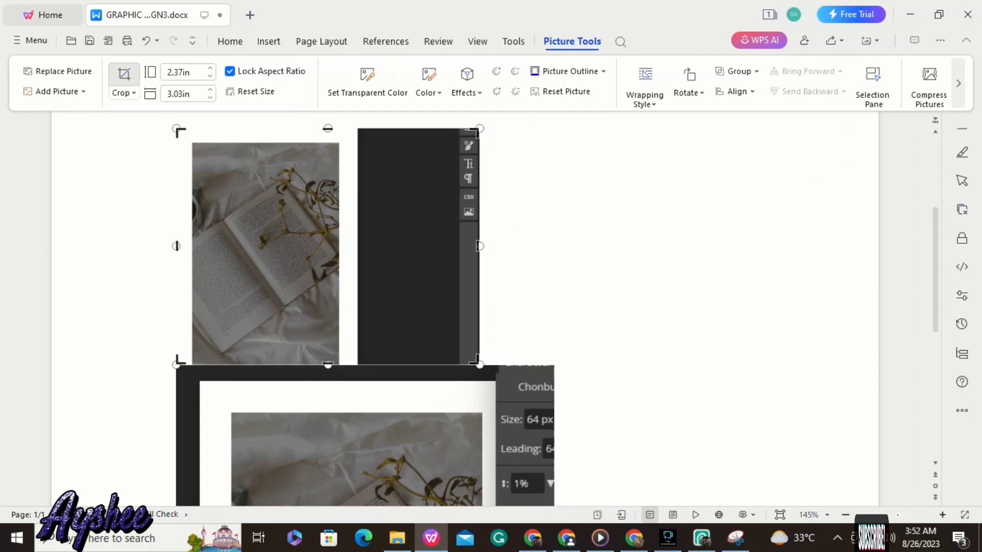
mouse_move(327, 245)
left_mouse_down()
mouse_move(263, 246)
mouse_move(326, 241)
left_mouse_up()
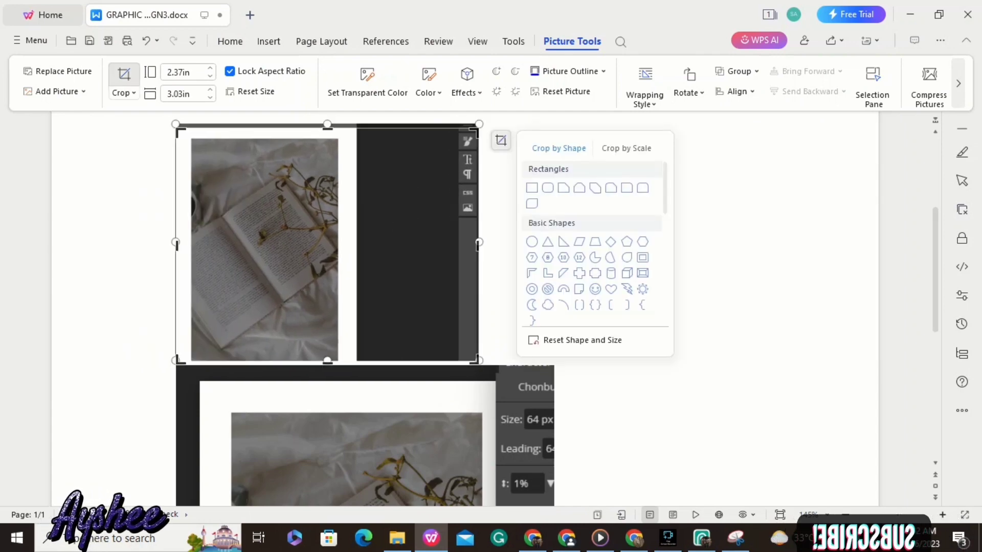
left_click_drag(478, 242, 366, 245)
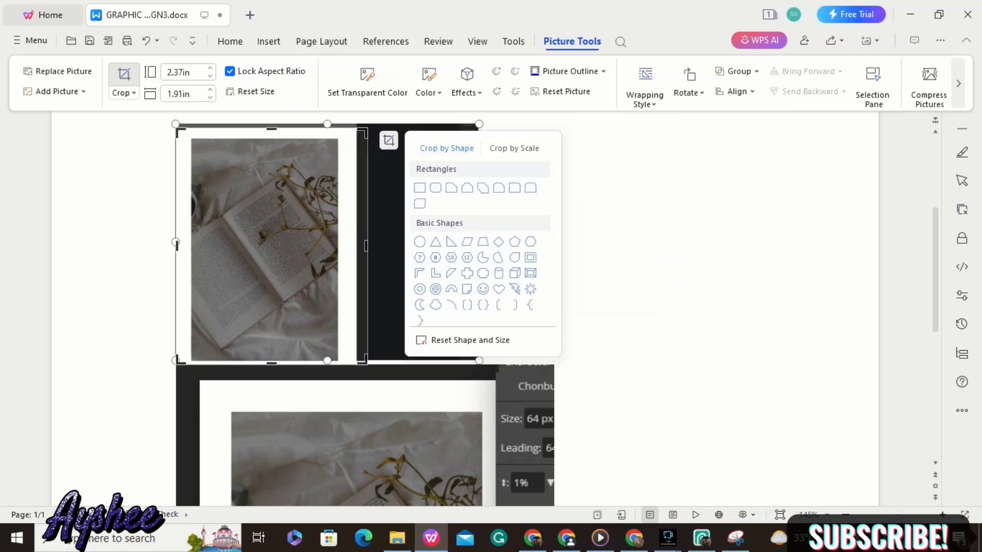
left_click(634, 286)
- Shrink the full poster screenshot proportionally to 2.22 in wide and 2.51 in high and bring it beside the text-free screenshot
left_click(366, 445)
scroll(366, 363, "down", 5)
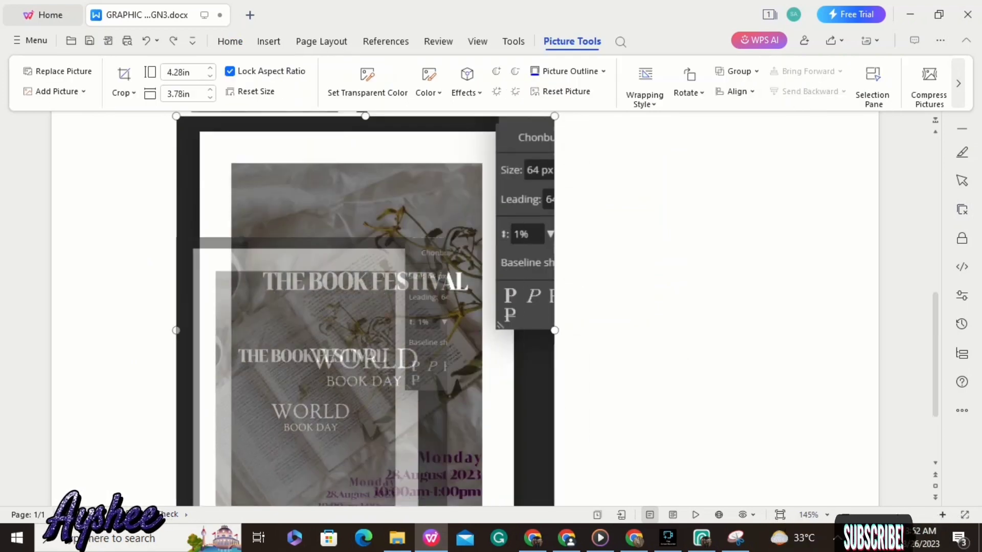
scroll(366, 307, "up", 2)
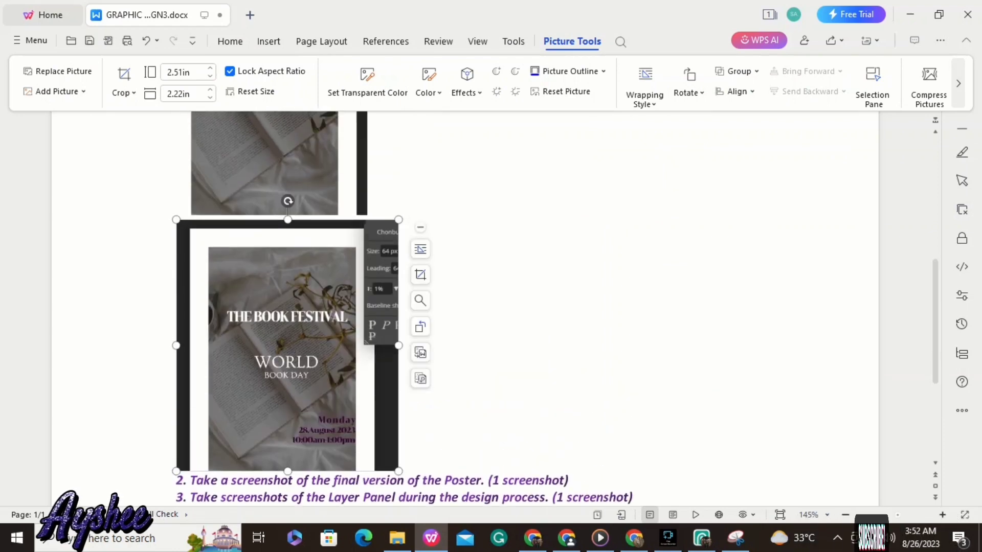
left_click(367, 253)
scroll(366, 253, "up", 1)
key("Delete")
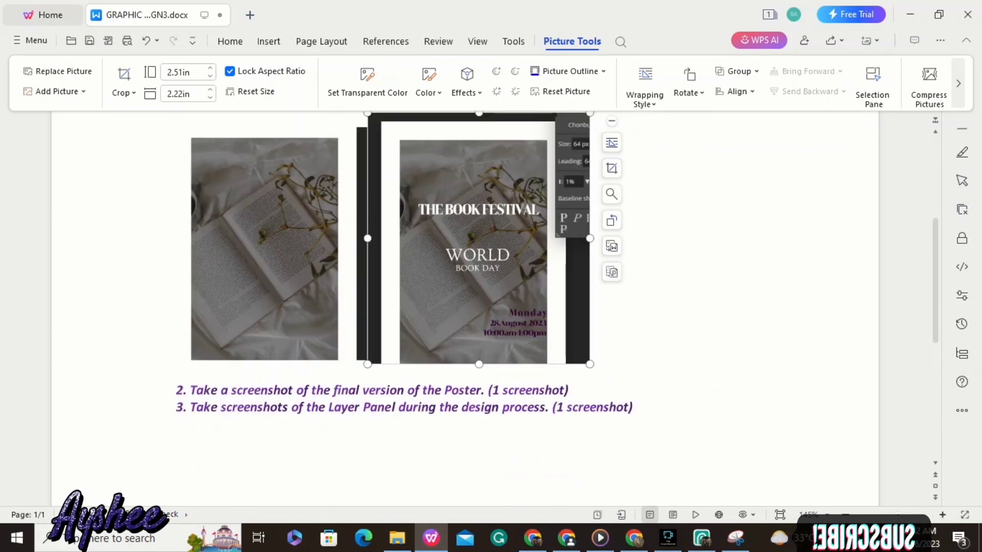
- Add space after the text-free screenshot so that the full poster screenshot moves to the line below
left_click(177, 373)
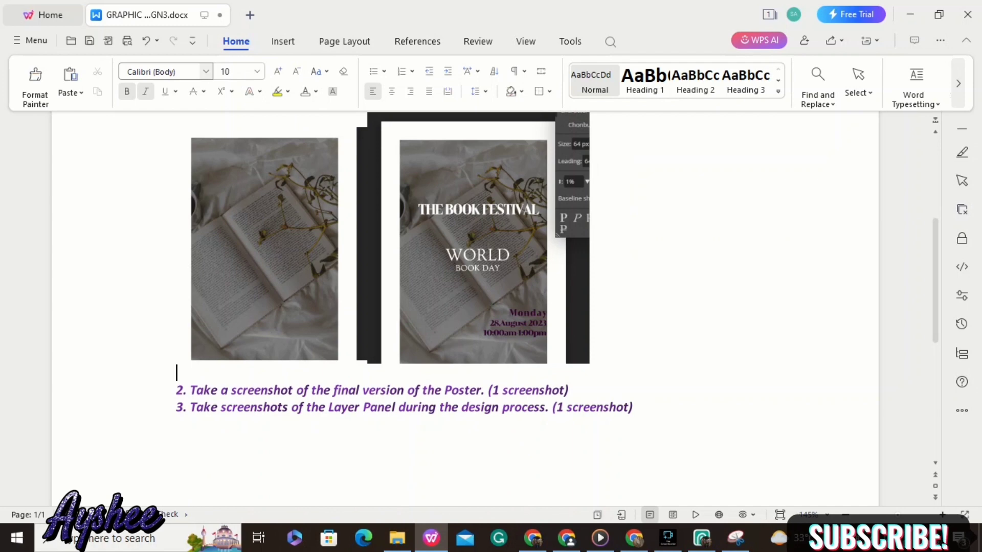
left_click(337, 249)
left_click(434, 248)
key("Left")
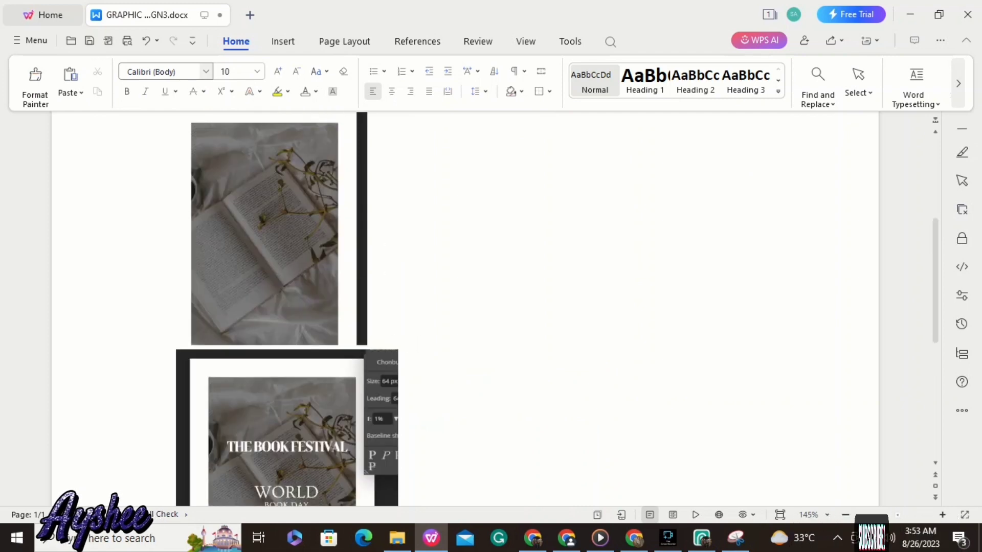
- Switch to Photopea and show the WORLD BOOK DAY text layer, leaving THE BOOK FESTIVAL layer hidden
mouse_move(667, 538)
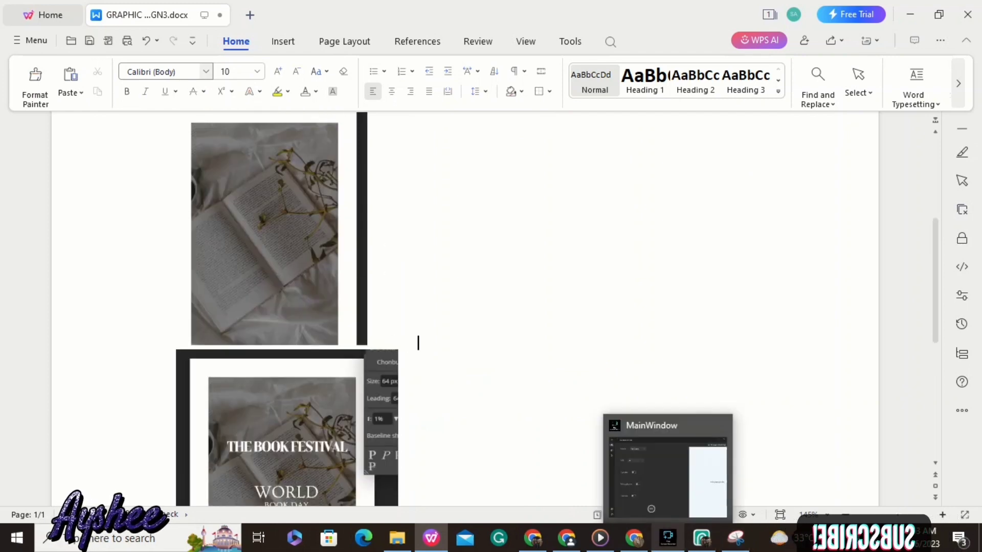
left_click(702, 538)
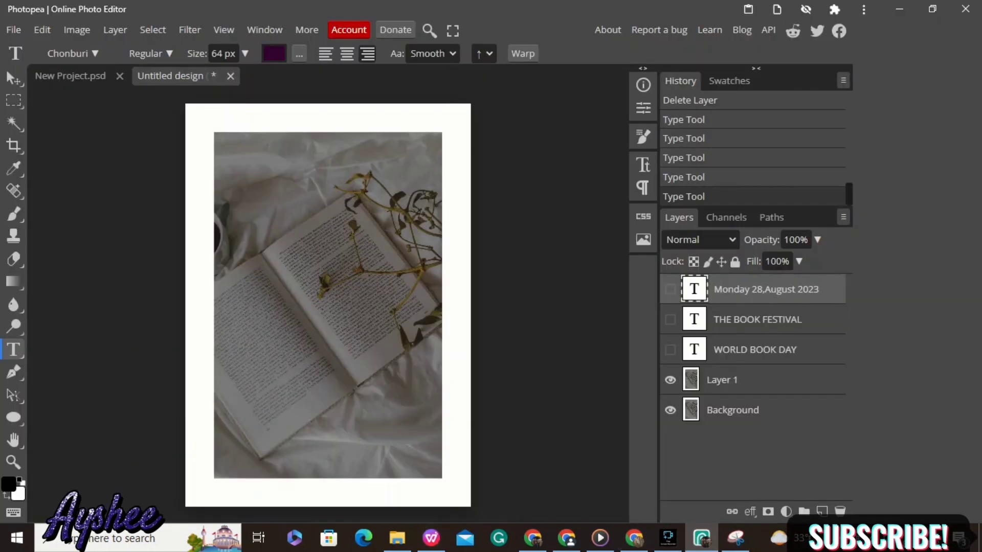
left_click(670, 320)
left_click(670, 350)
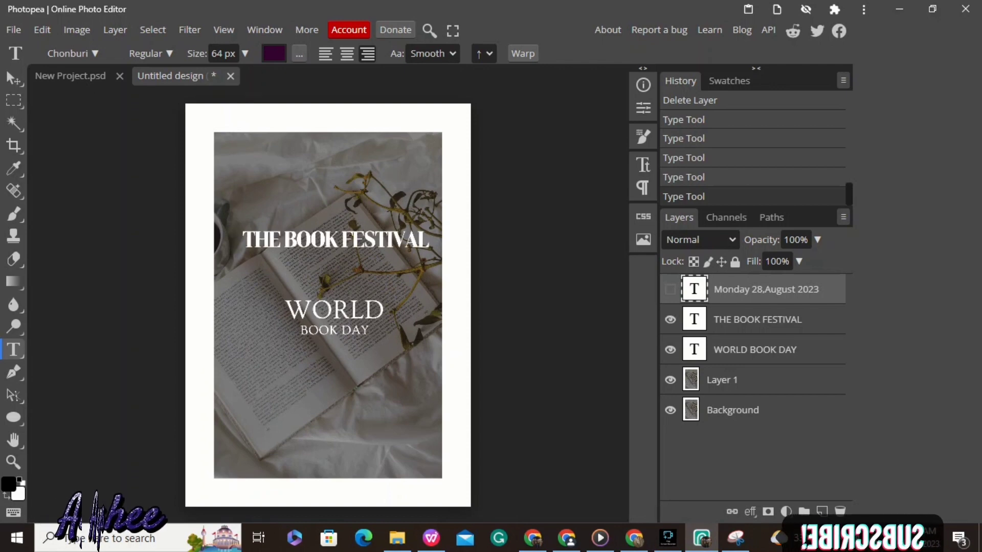
left_click(670, 319)
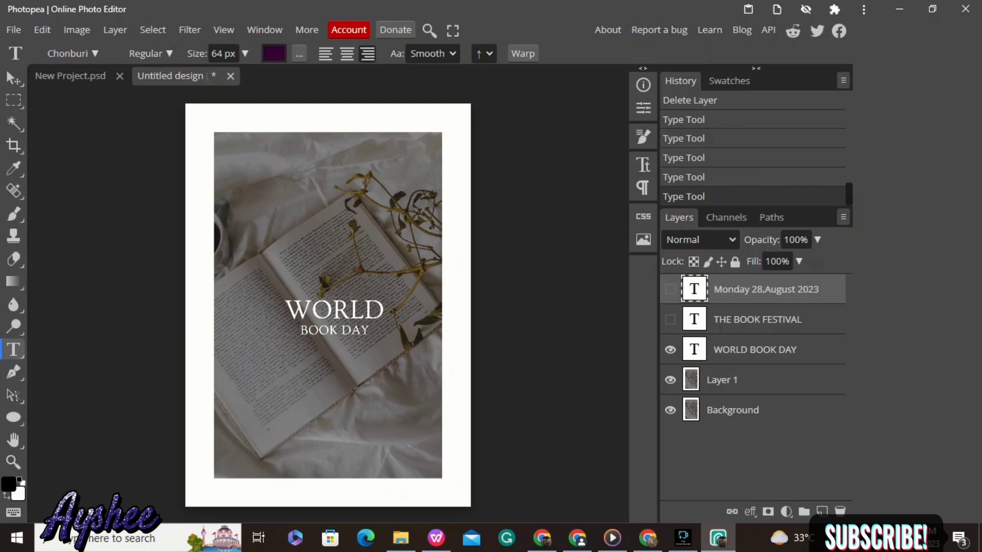
- Capture the WORLD BOOK DAY poster version and paste it beside the text-free screenshot in WPS Office, sized 2.05 by 2.60 in
left_click_drag(184, 103, 473, 506)
left_click(327, 50)
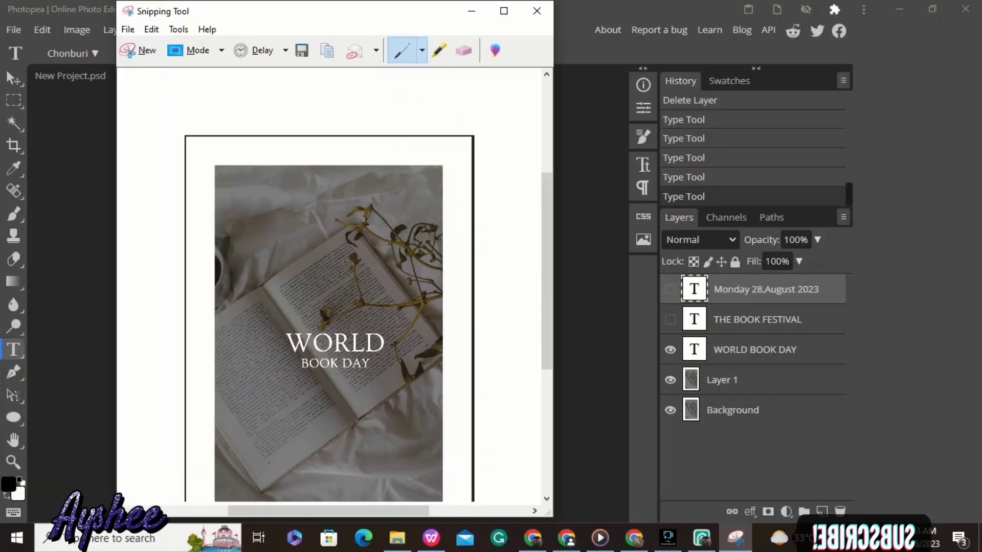
mouse_move(431, 538)
left_click(417, 470)
key("ctrl+v")
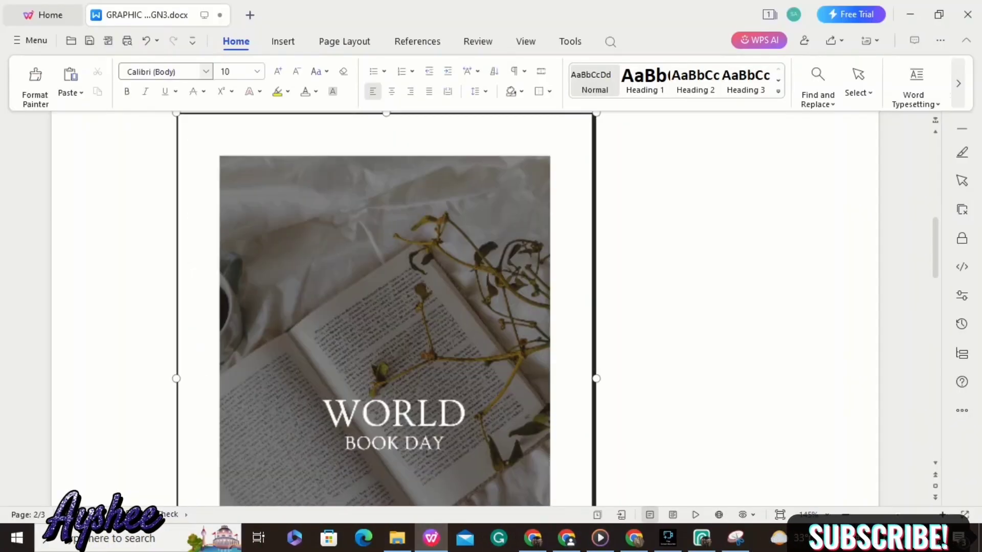
scroll(490, 307, "down", 5)
- Center the row of two poster screenshots and the full poster screenshot below it on the page
left_click(399, 396)
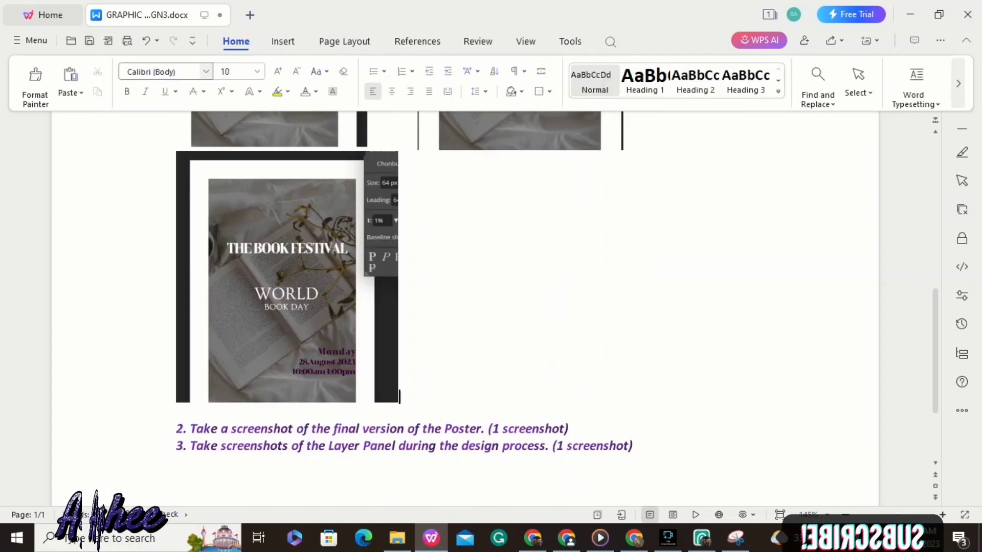
key("Home")
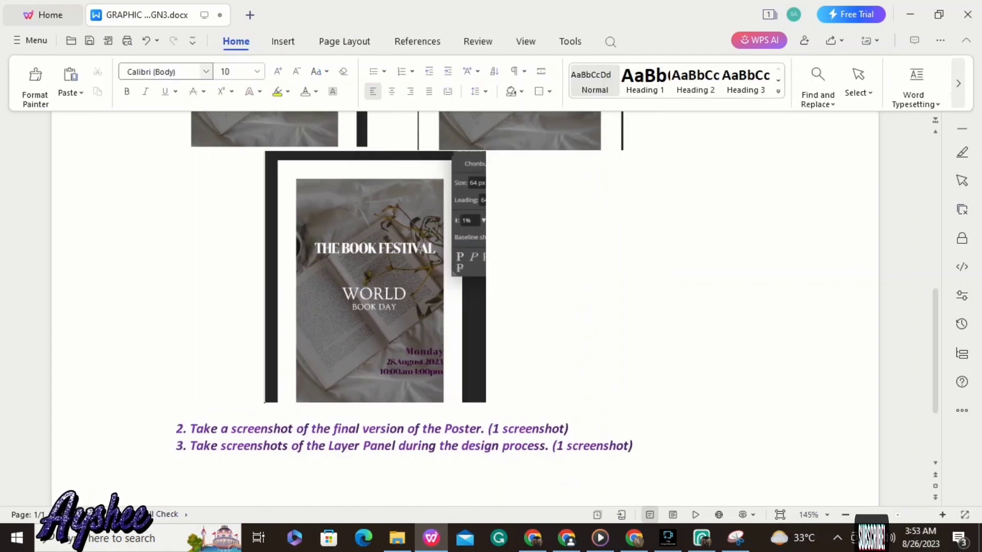
key("shift+Right")
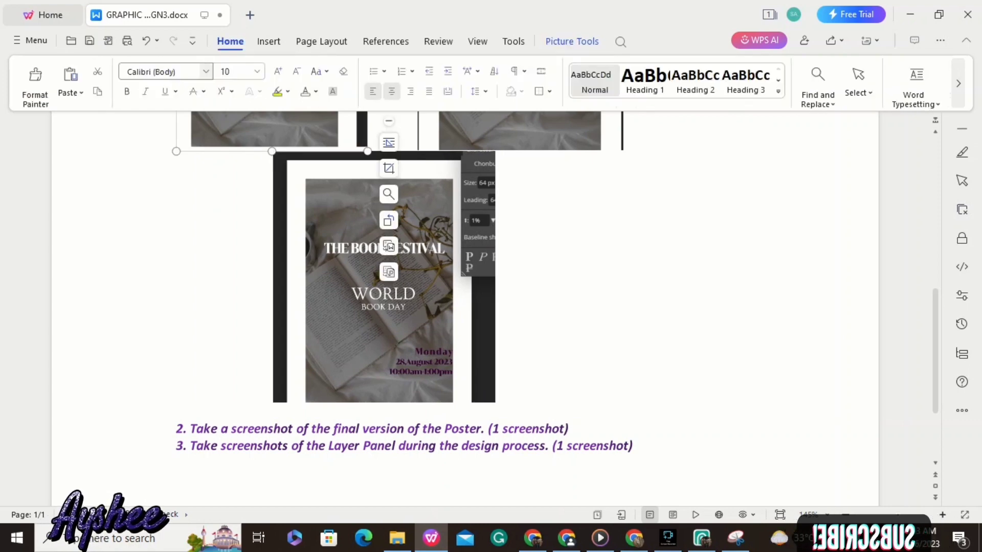
left_click(392, 92)
left_click(542, 128)
left_click(410, 91)
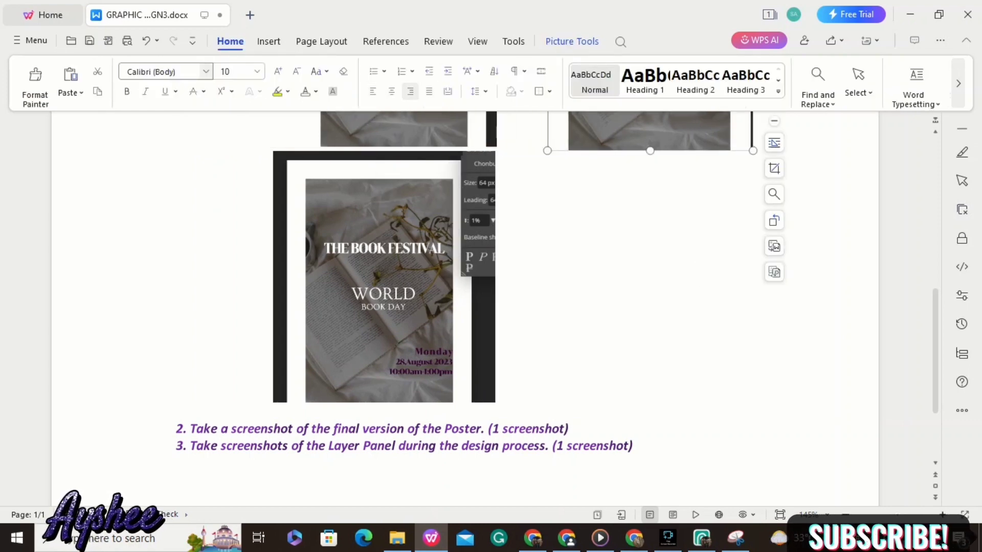
left_click(391, 91)
left_click(384, 287)
left_click(392, 92)
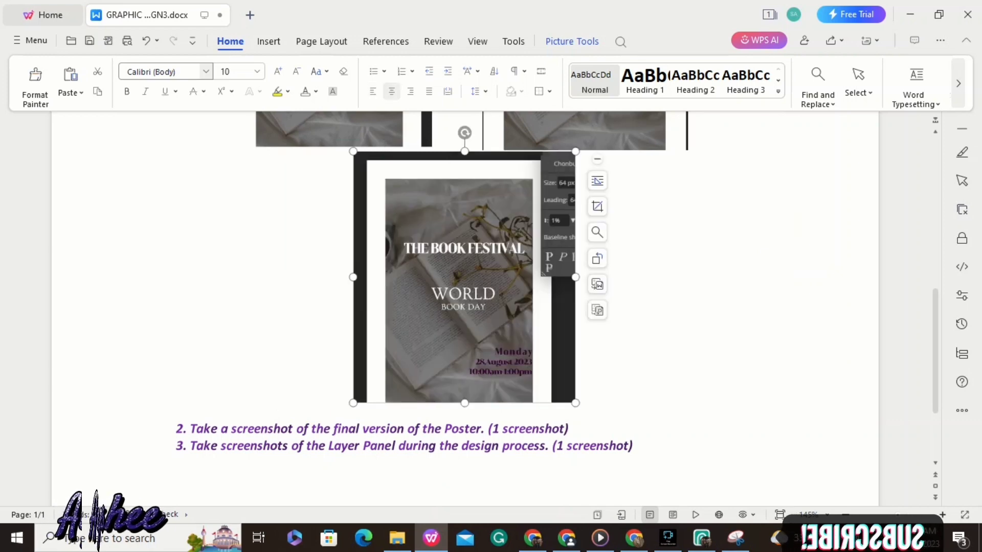
- Apply an inner shadow effect to each of the three poster screenshots
left_click(572, 41)
left_click(467, 82)
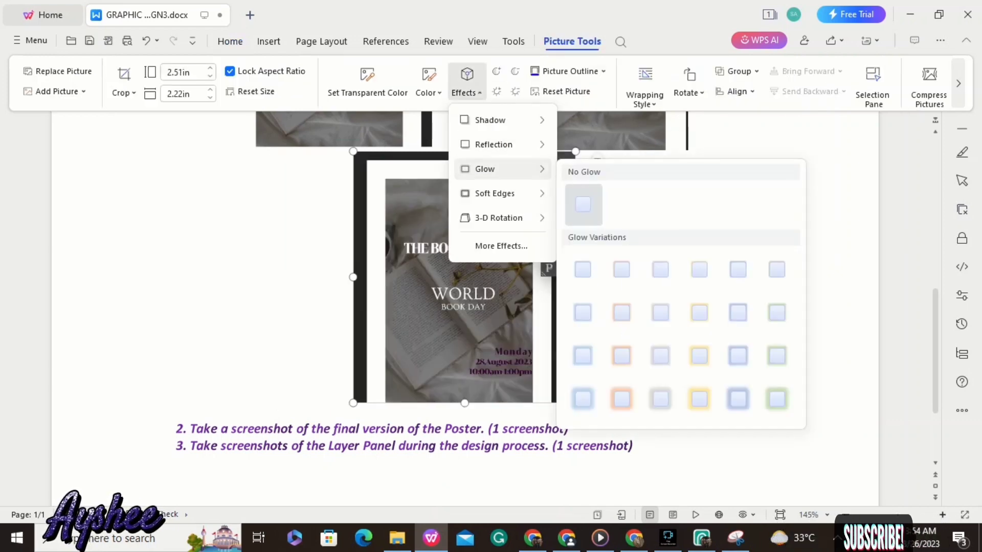
mouse_move(503, 120)
left_click(586, 408)
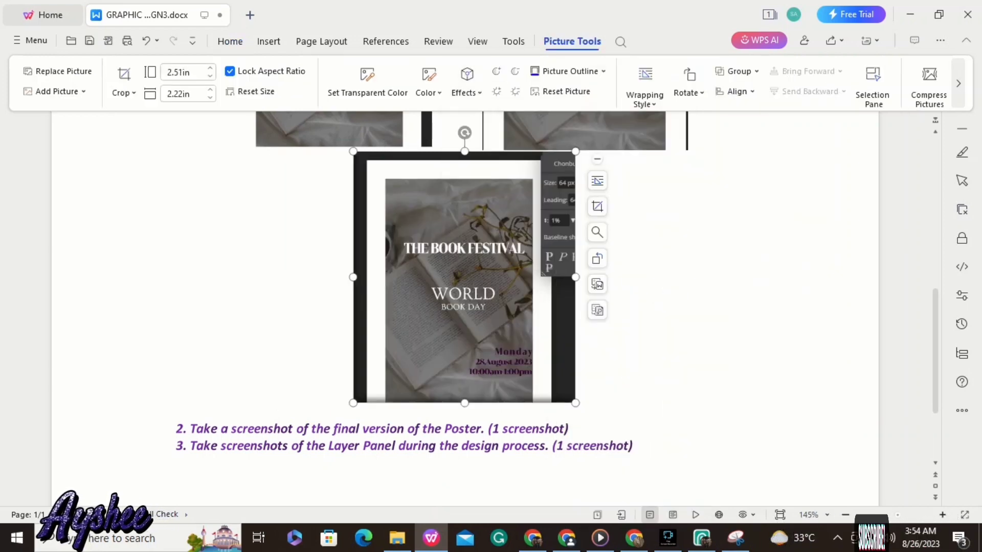
left_click(368, 129)
left_click(466, 82)
left_click(631, 407)
left_click(586, 131)
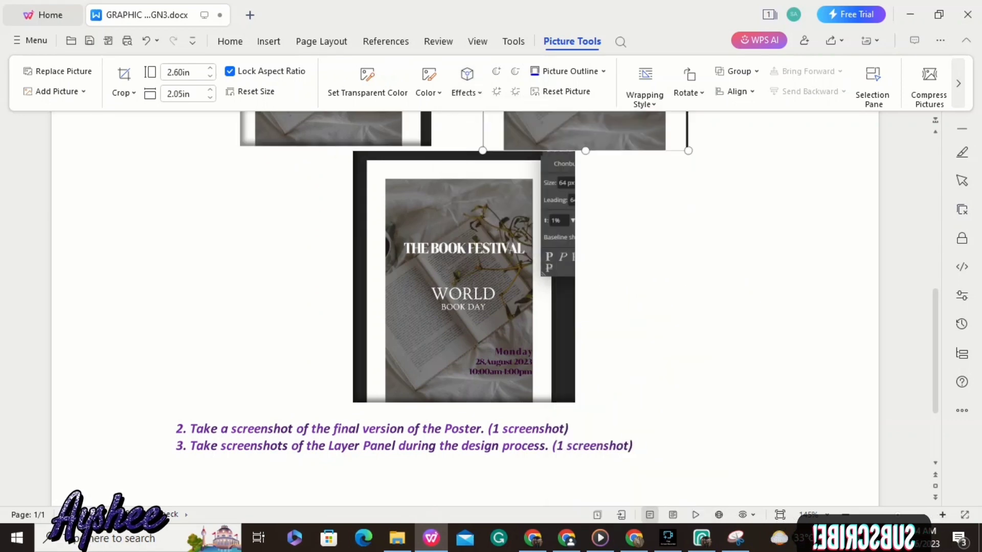
left_click(466, 81)
left_click(631, 408)
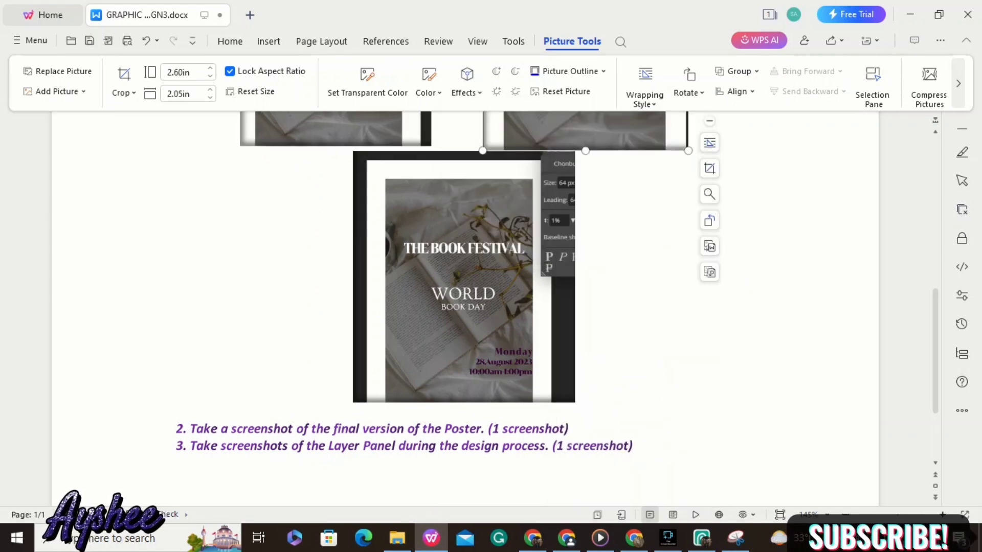
- Shrink the WORLD BOOK DAY screenshot slightly to match the height of the text-free screenshot beside it
scroll(465, 307, "up", 5)
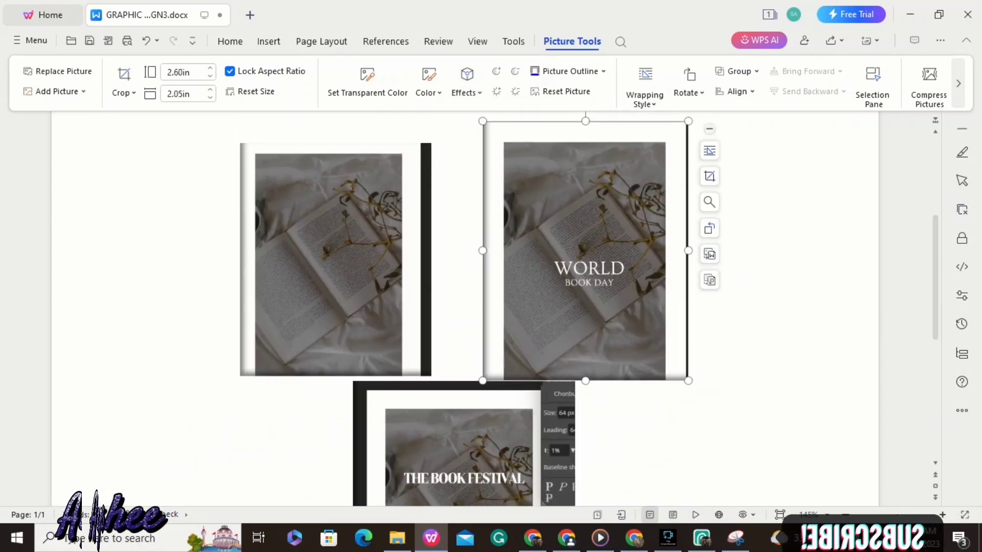
left_click_drag(689, 129, 676, 139)
left_click(679, 358)
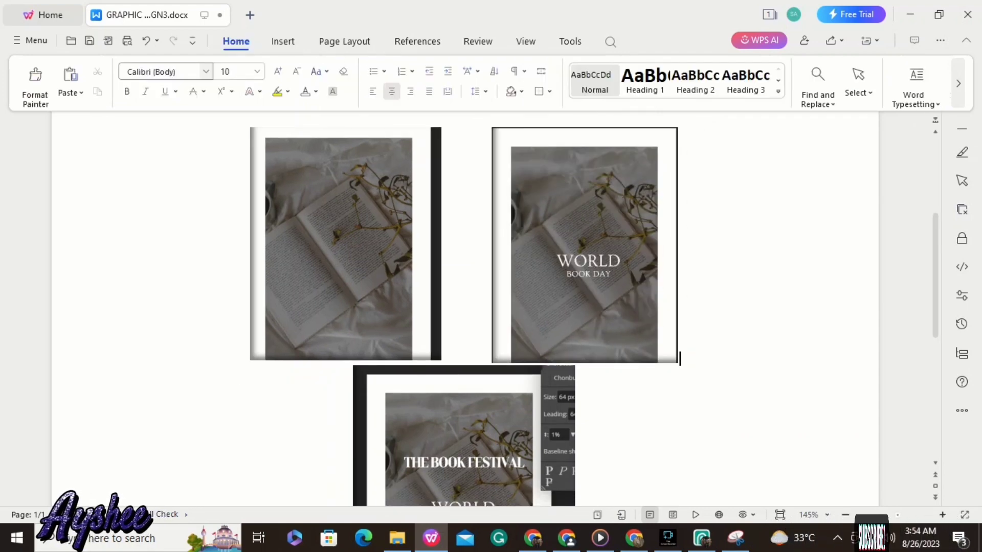
- Insert a blank, unnumbered line below the task 2 text about the final poster version
scroll(465, 307, "down", 4)
left_click(569, 439)
key("Return")
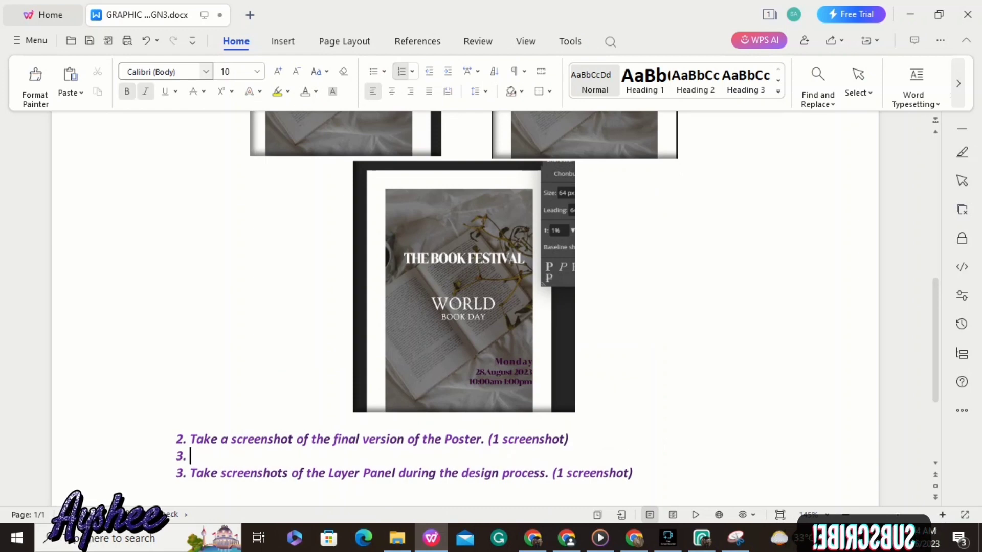
key("BackSpace")
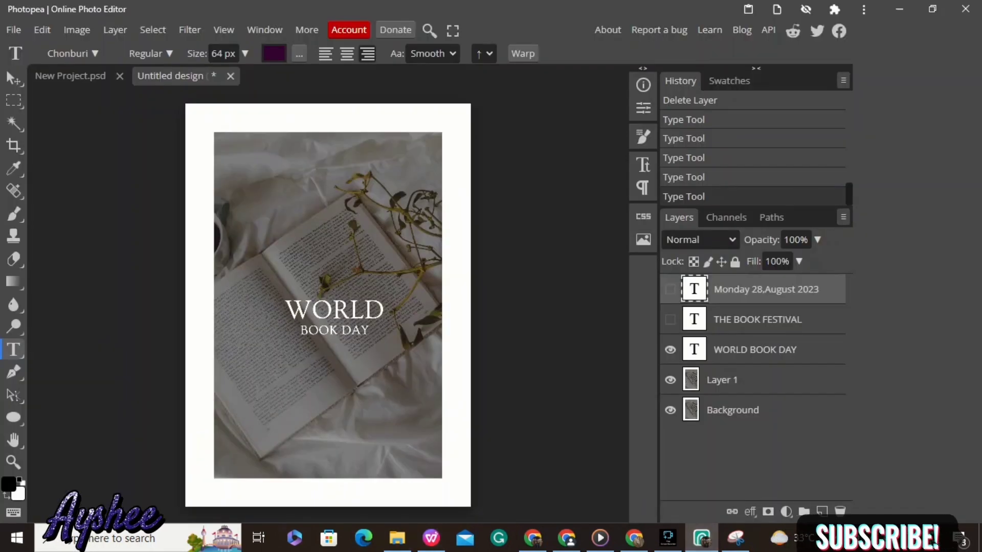
- Switch to Photopea and show THE BOOK FESTIVAL and the date and time text layers
left_click(701, 536)
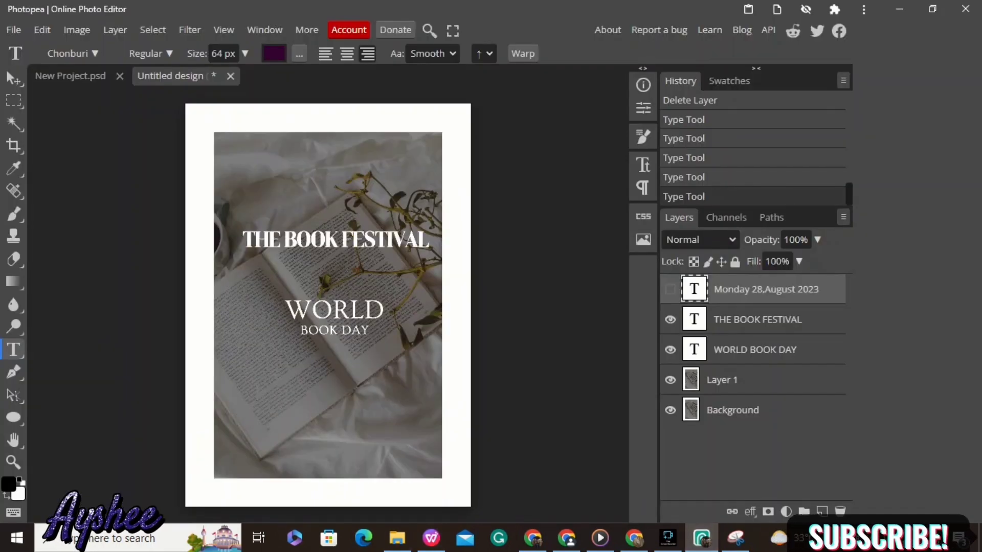
left_click(670, 289)
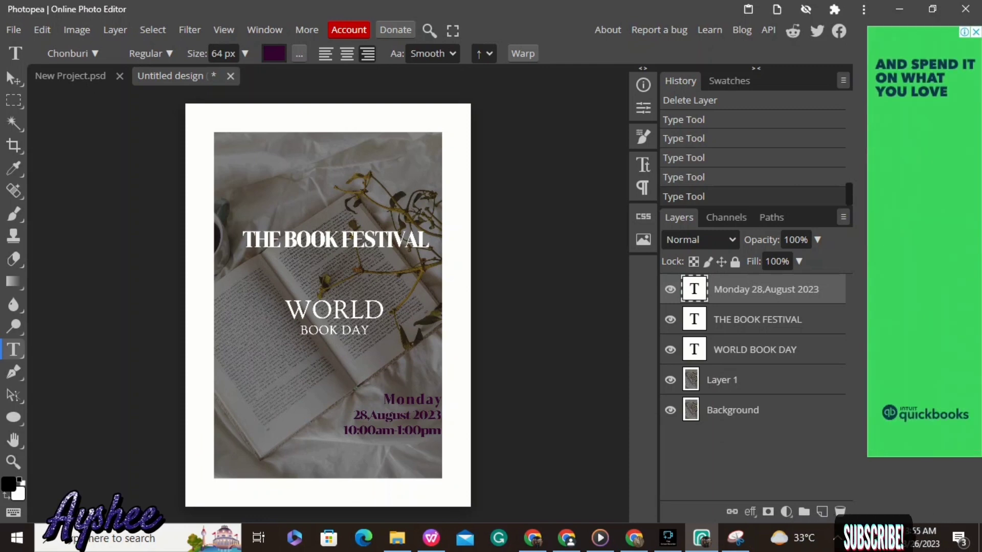
- Recolour the whole Monday 28,August 2023 date and time text white (ffffff)
left_click(400, 417)
left_click_drag(400, 416, 428, 431)
left_click(367, 396)
left_click(430, 431)
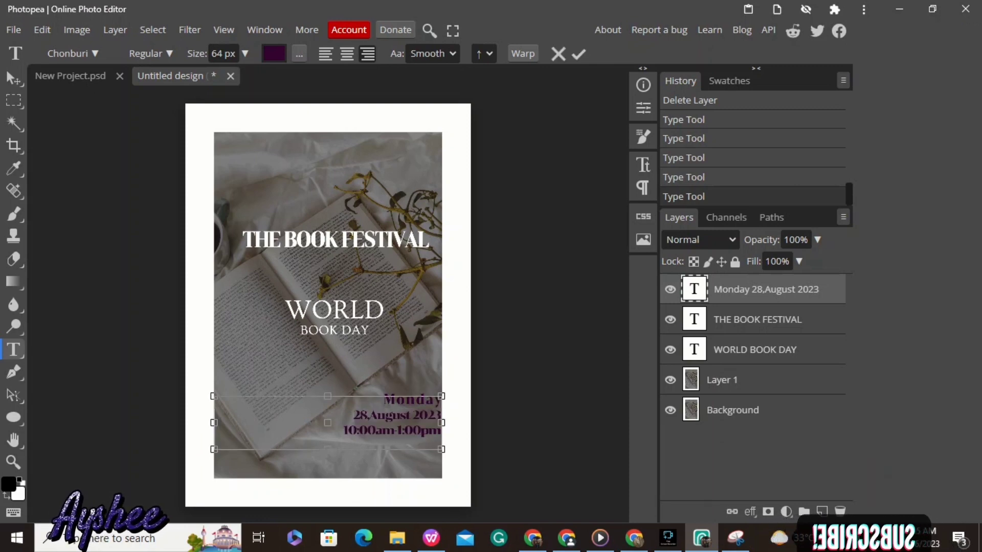
key("ctrl+a")
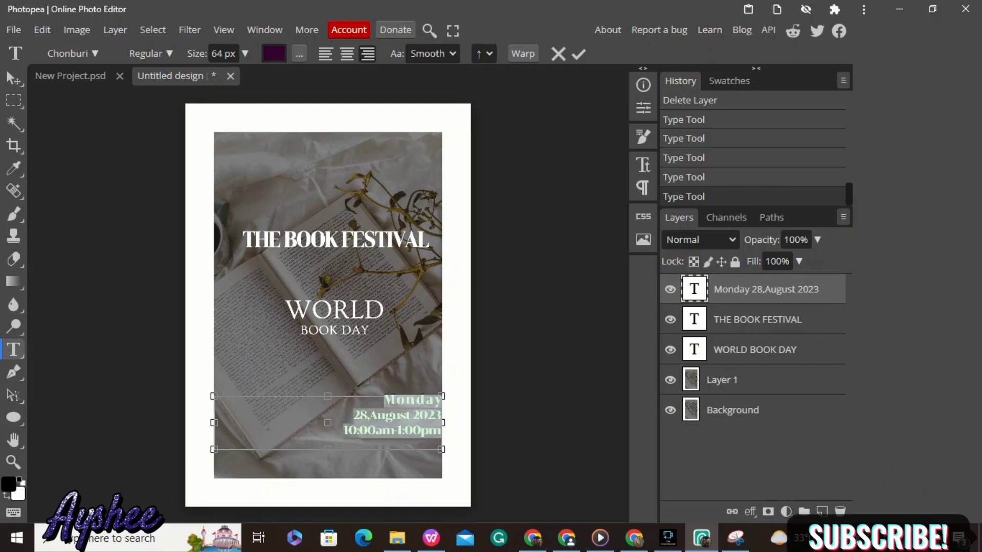
left_click(274, 53)
left_click(514, 129)
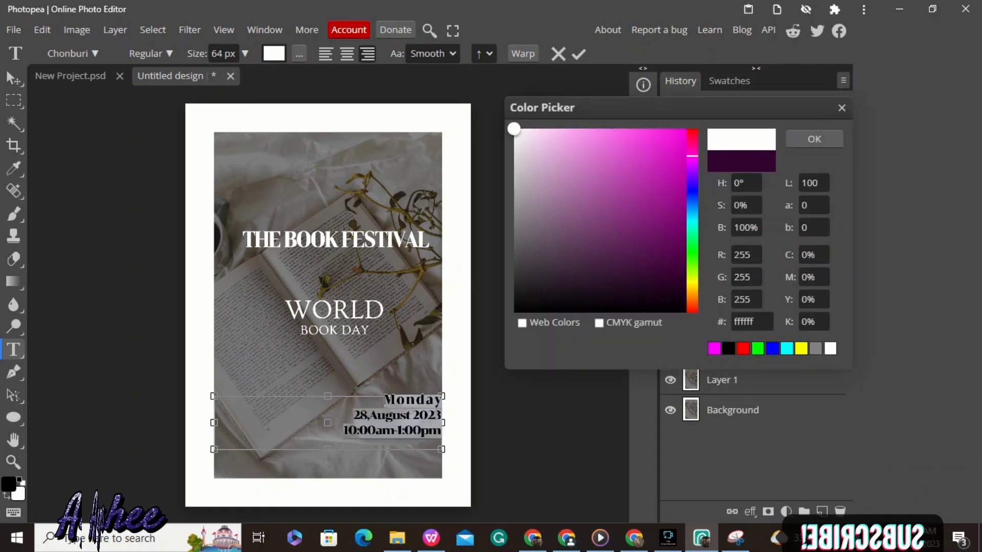
left_click(814, 139)
- Set the date and time text's vertical scale to 148% and toggle its layer's visibility to check the look
left_click(643, 164)
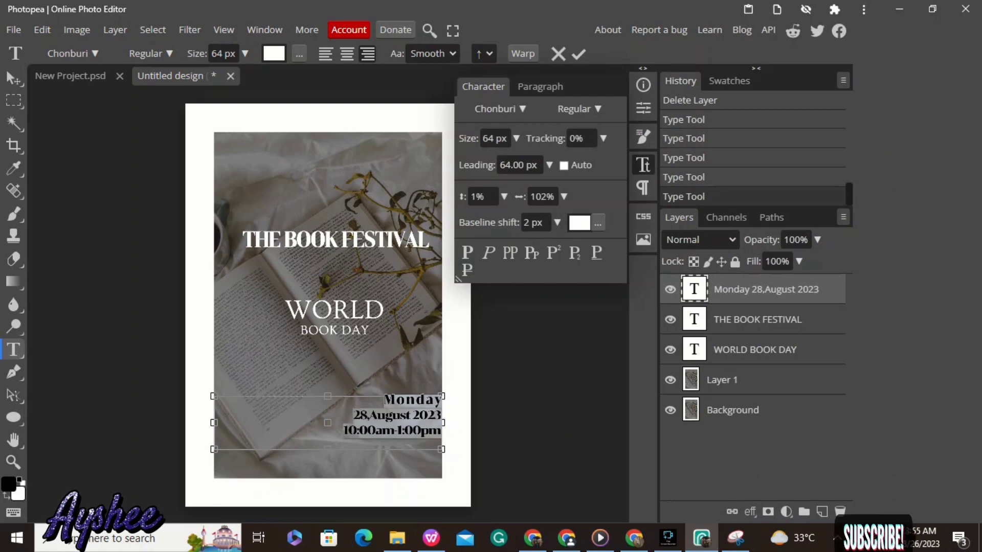
left_click(504, 197)
left_click_drag(462, 218, 482, 218)
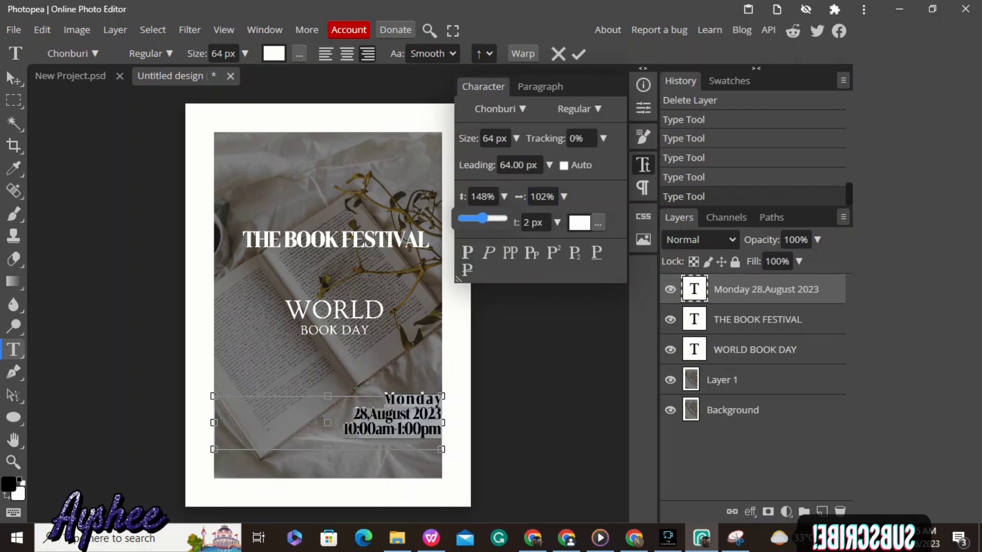
left_click(670, 289)
left_click(670, 289)
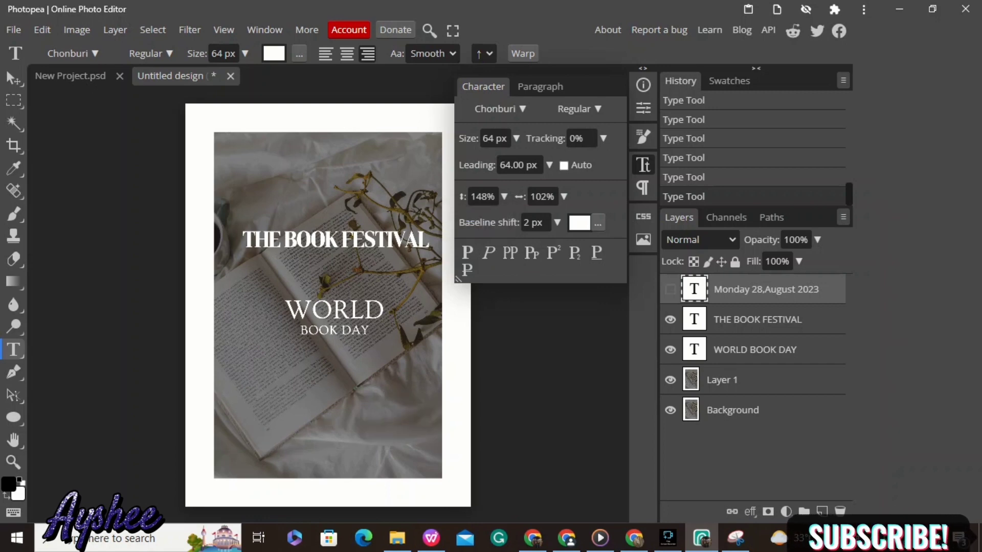
left_click(670, 289)
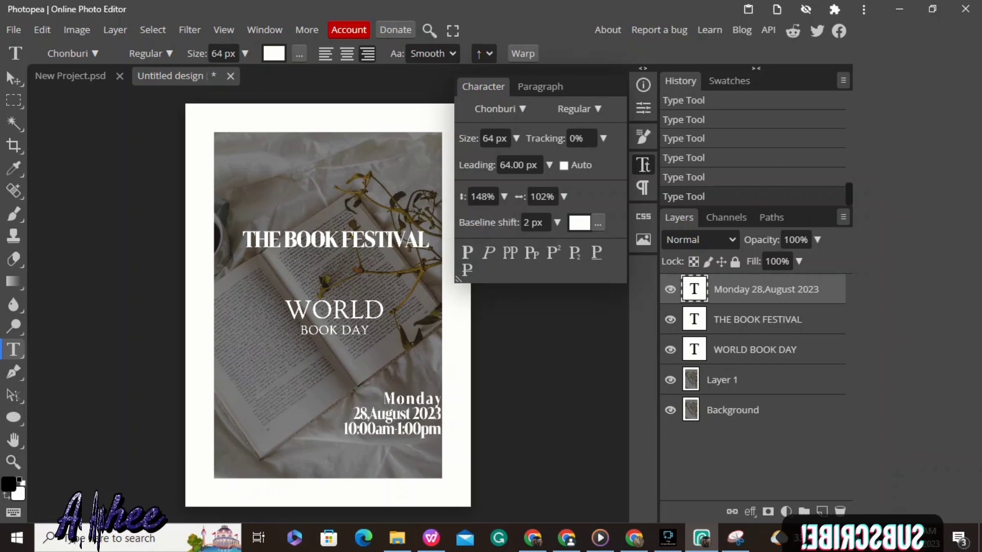
- Scale the date and time lines below Monday to 115% vertically and 80% horizontally
left_click(385, 401)
left_click_drag(377, 415, 429, 431)
left_click(433, 431)
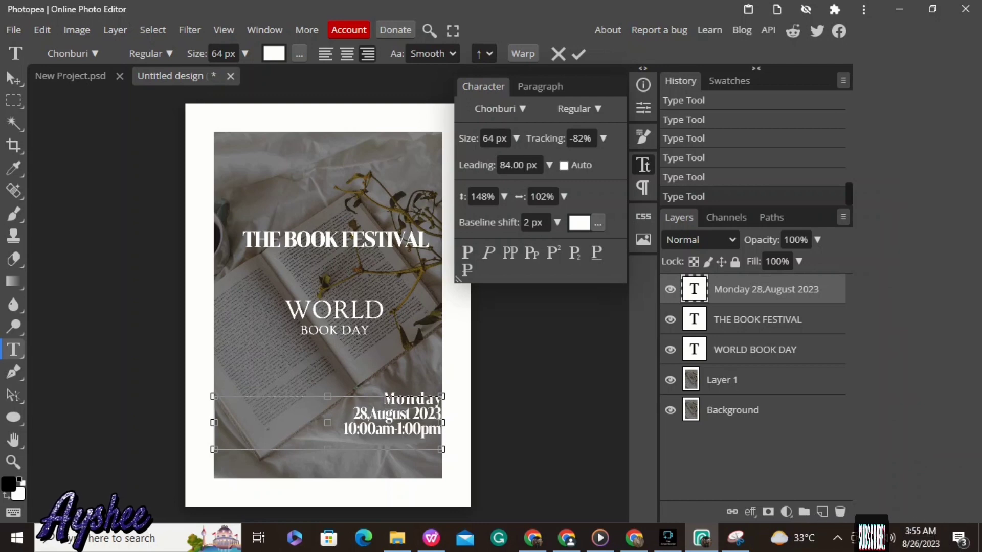
left_click_drag(441, 429, 353, 409)
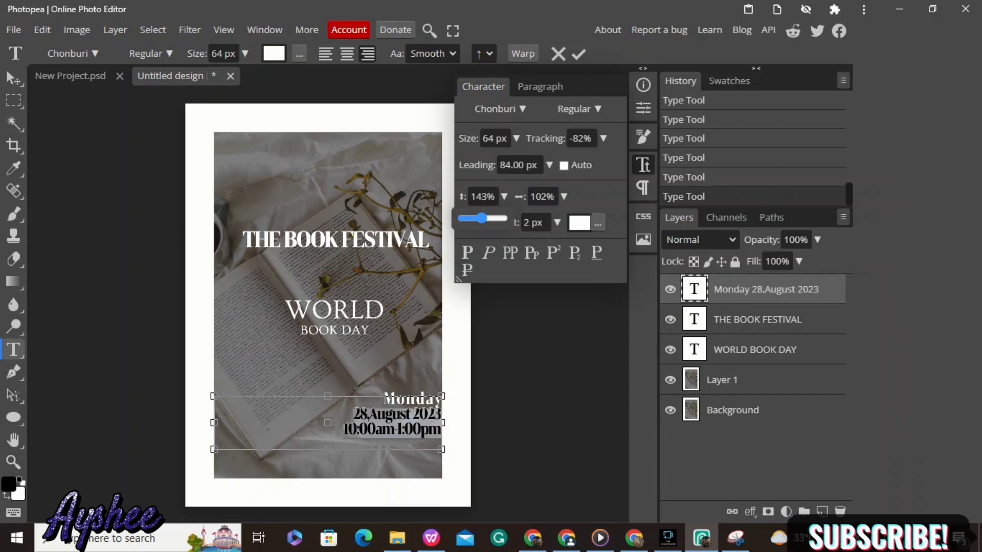
left_click_drag(482, 219, 530, 218)
left_click(556, 221)
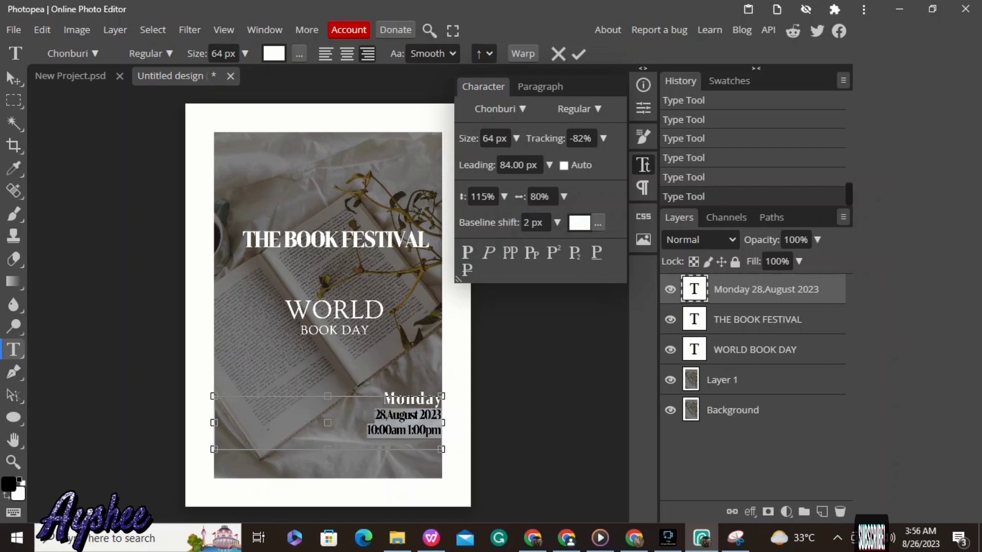
key("Escape")
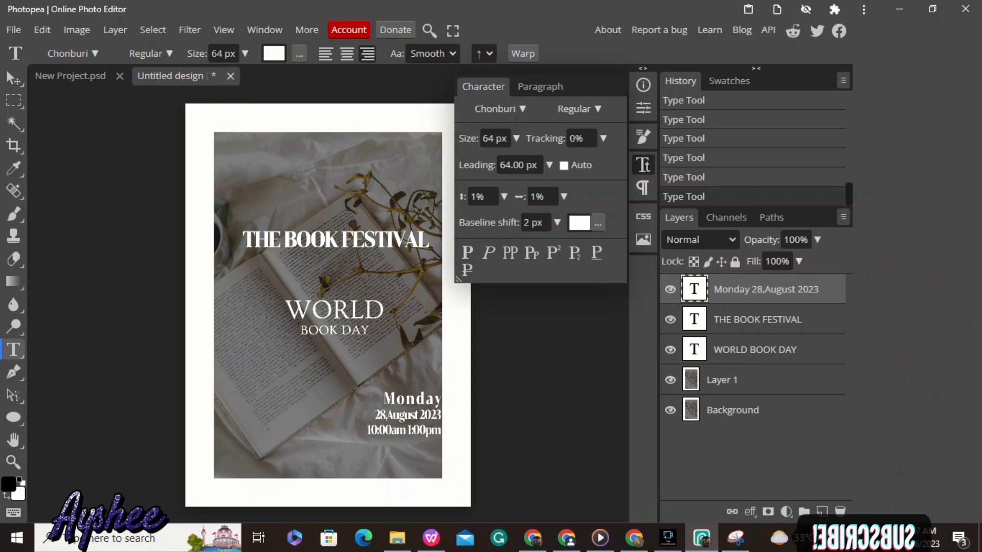
- Add a horizontal text box reading Experience now in the white margin below the photo
right_click(14, 350)
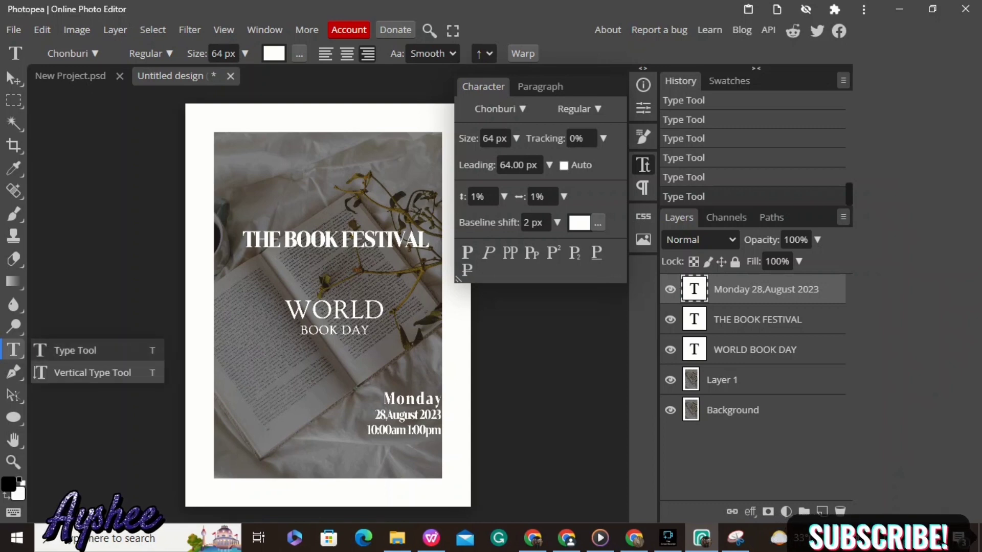
left_click(66, 350)
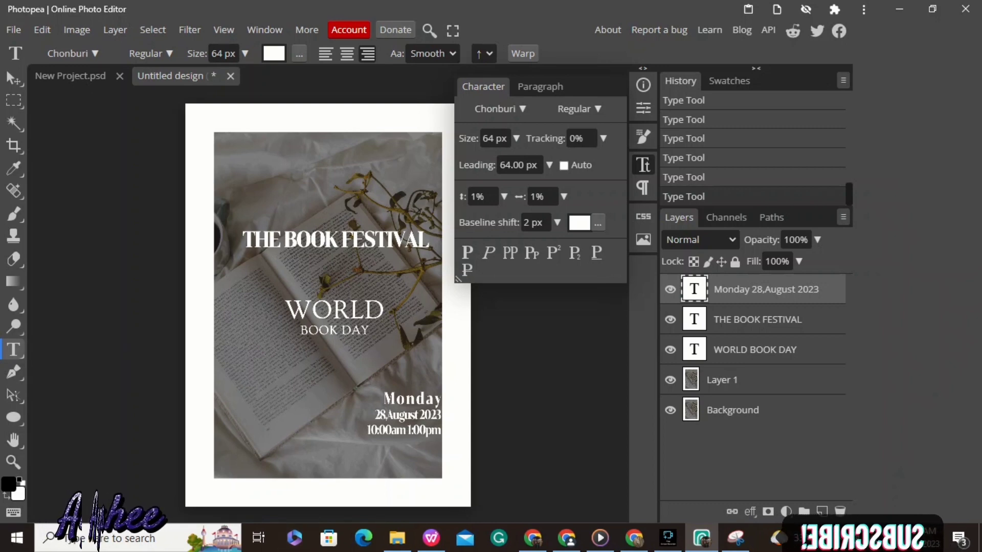
left_click_drag(239, 481, 419, 499)
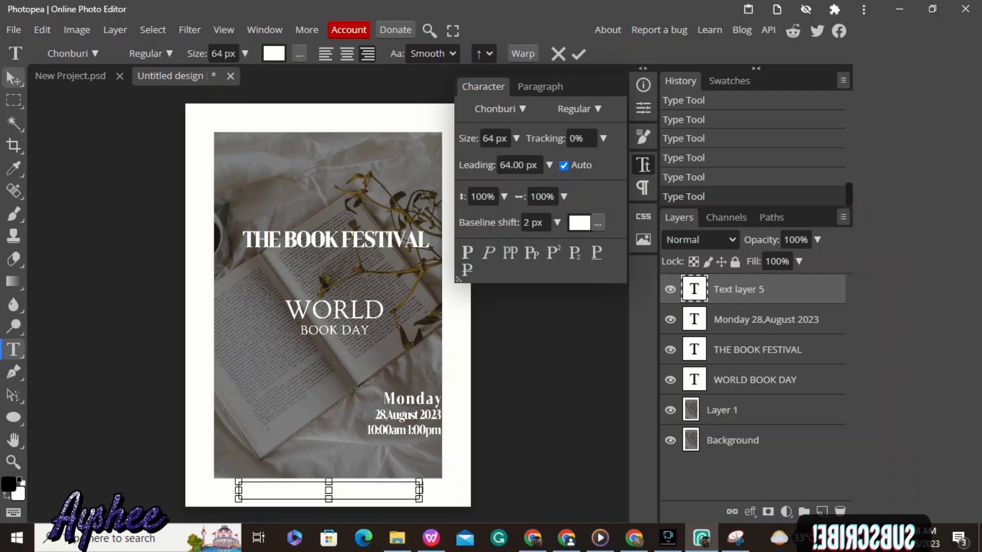
left_click(13, 79)
left_click_drag(328, 491, 328, 464)
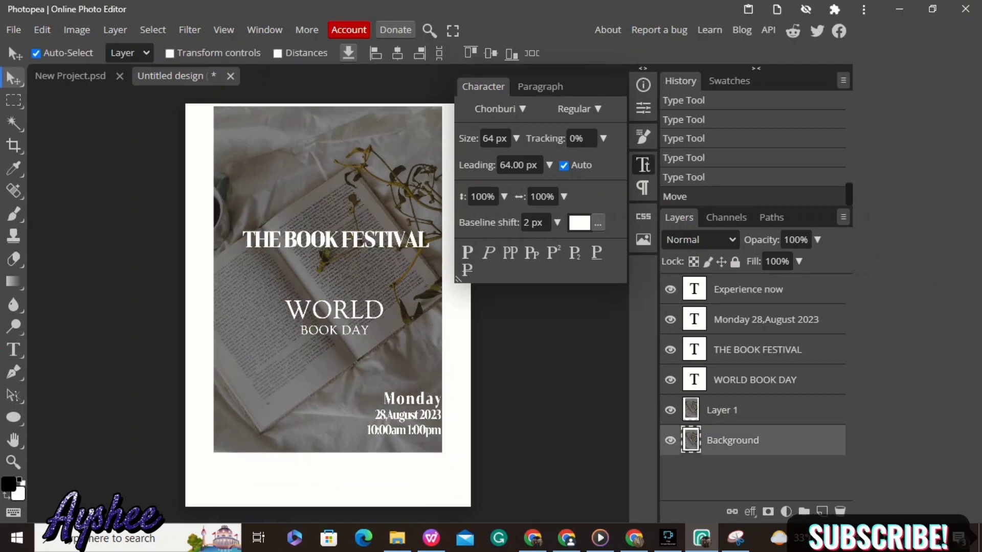
left_click(642, 165)
key("ctrl+z")
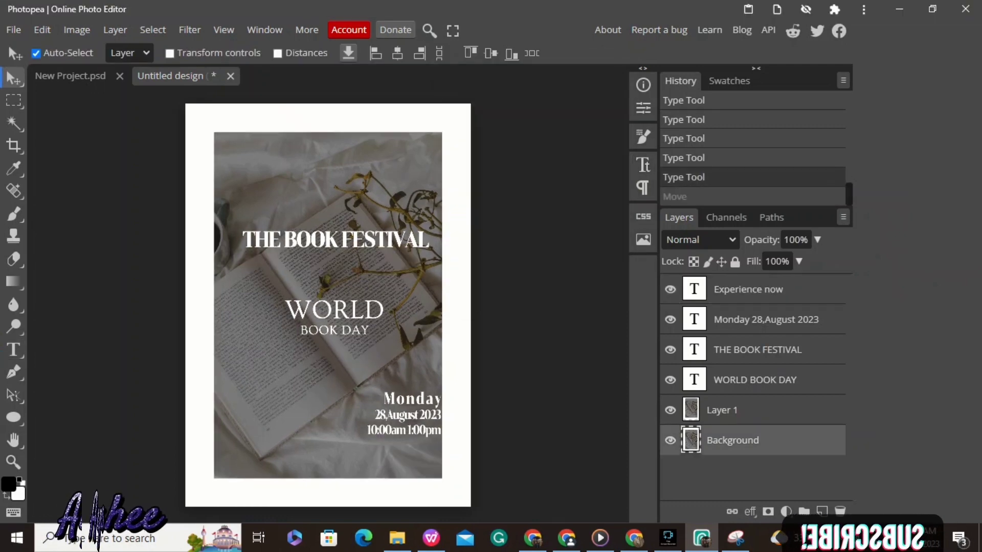
- Recolour the word Experience in the Experience now text dark teal
left_click(748, 290)
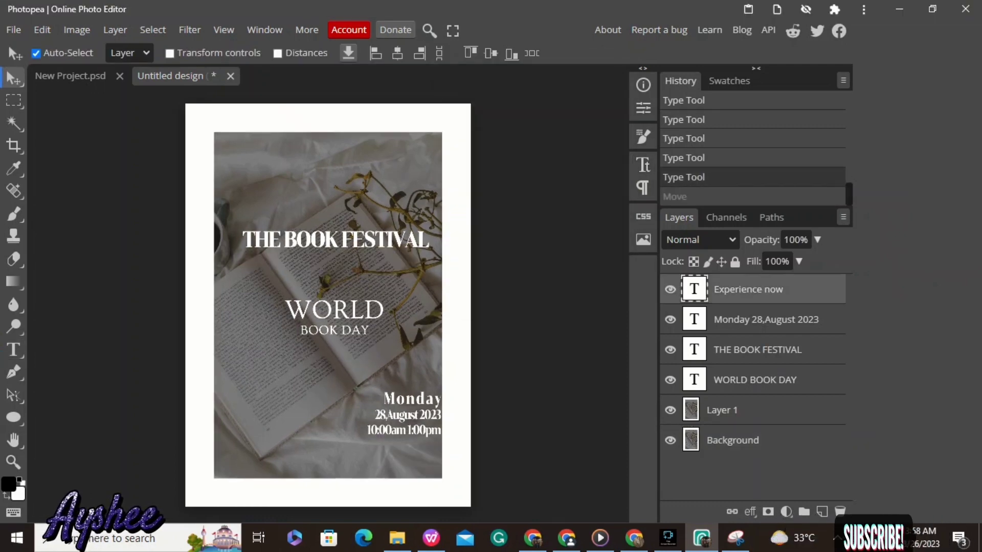
left_click(722, 410)
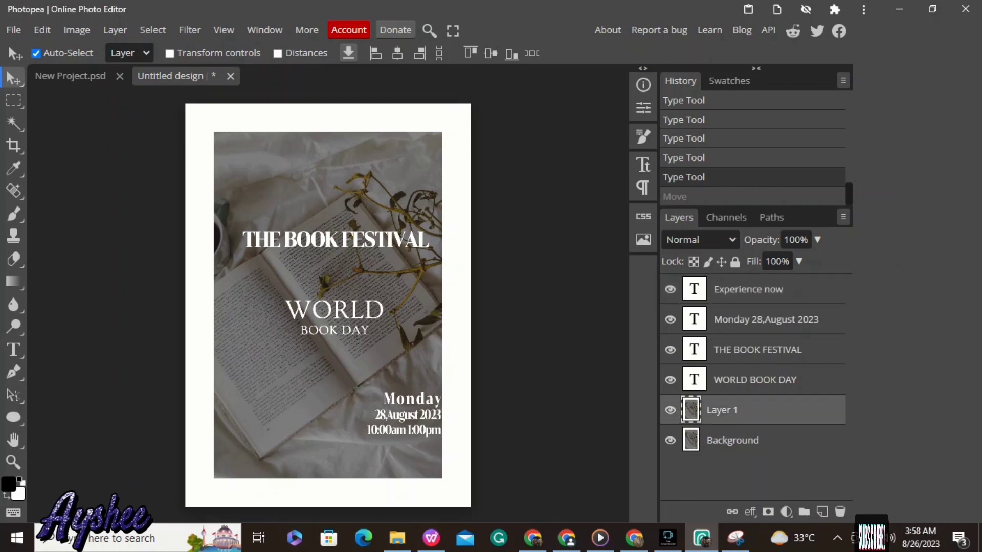
left_click(749, 290)
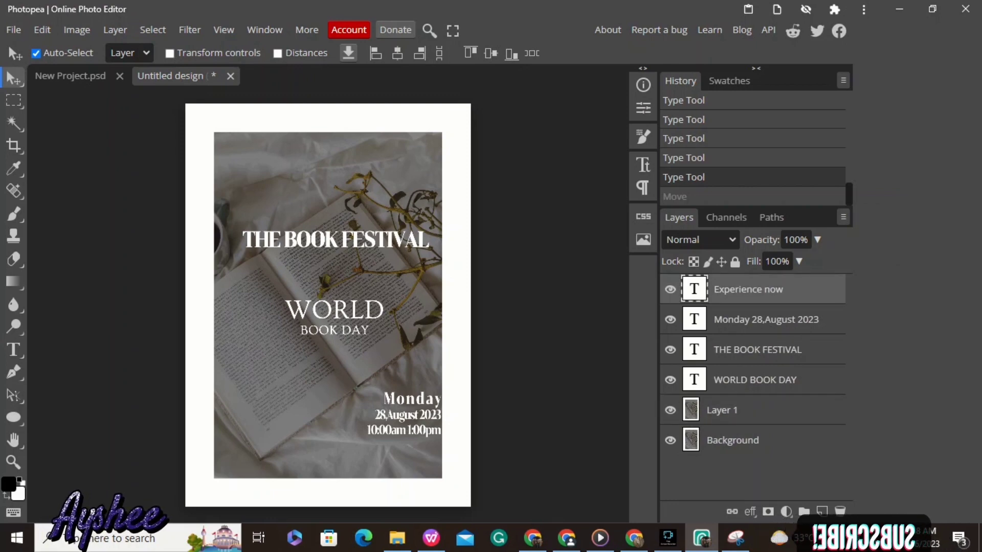
double_click(694, 289)
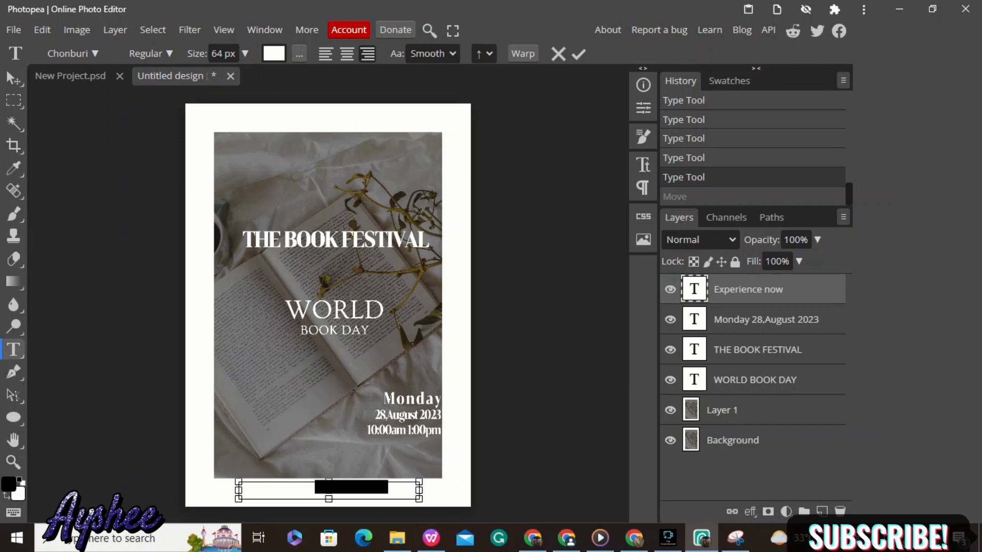
left_click(274, 53)
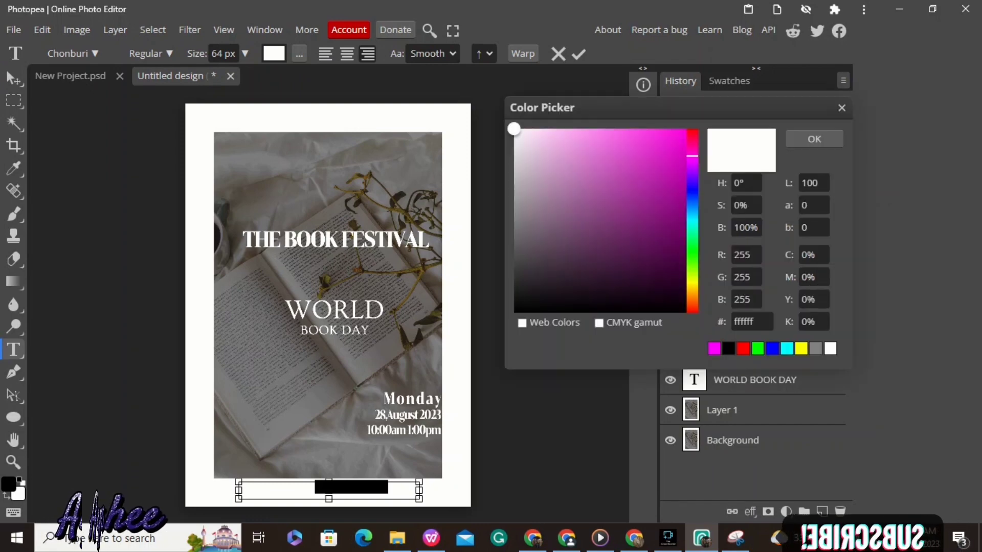
left_click(676, 277)
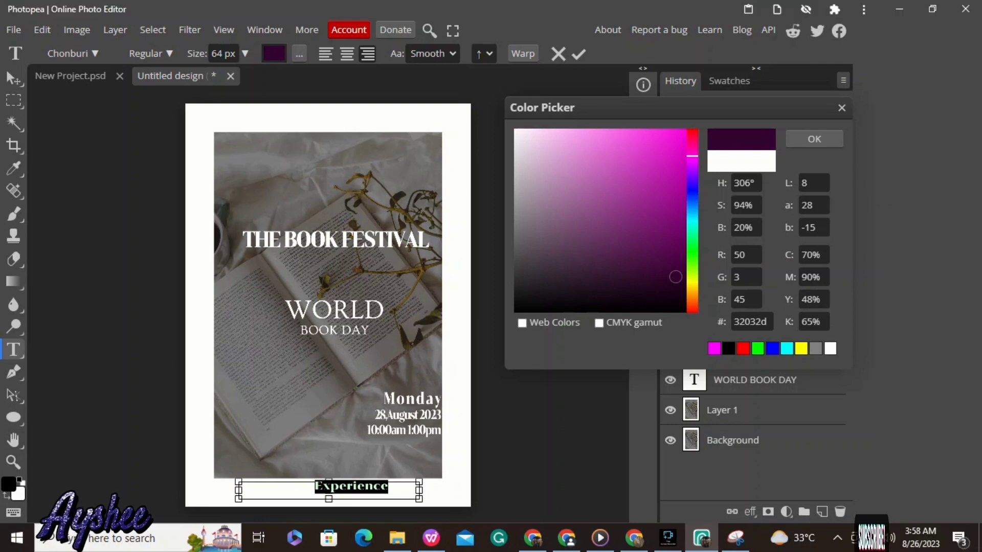
left_click(691, 215)
left_click(814, 138)
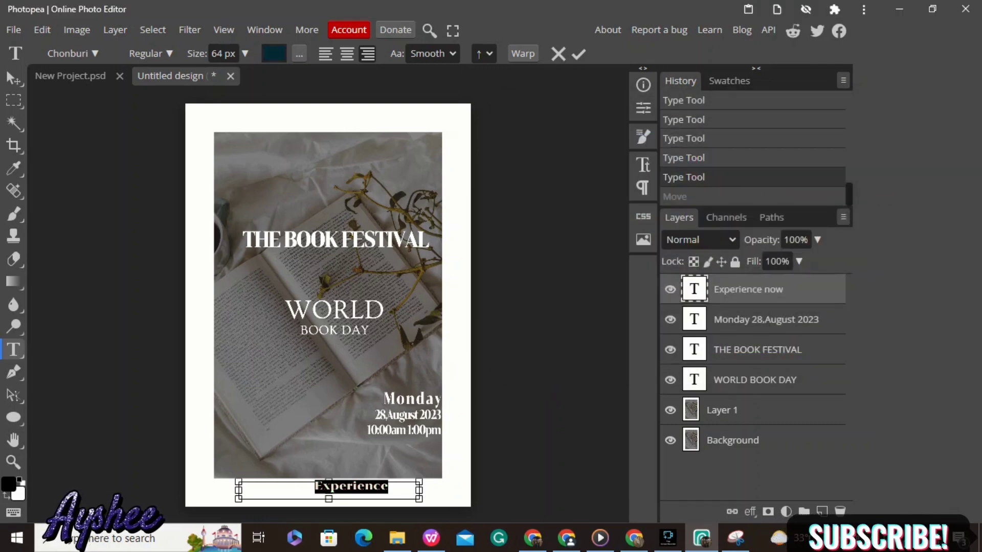
type("v")
key("ctrl+z")
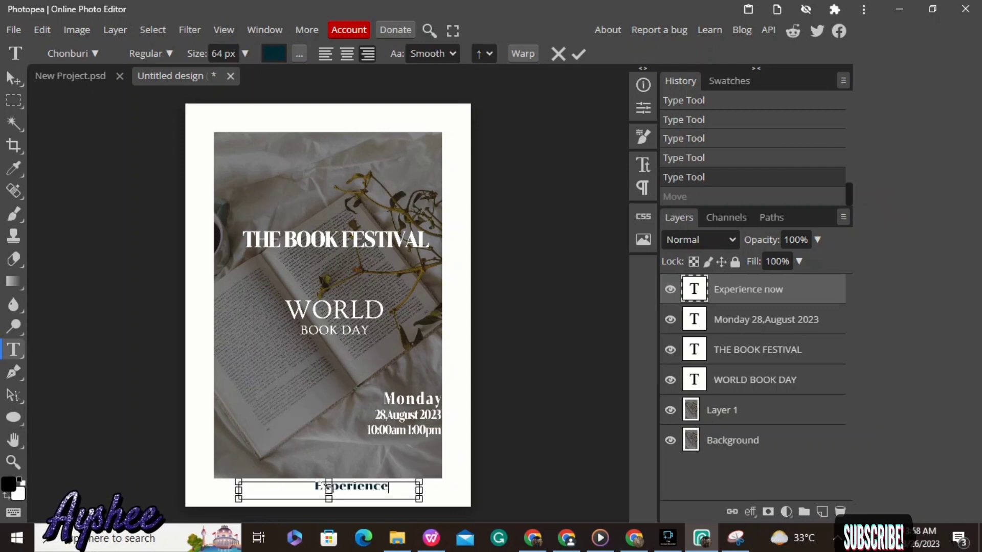
- Move the Experience now text onto the photo's lower edge, fit its box to the photo's width and centre-align it
left_click(14, 78)
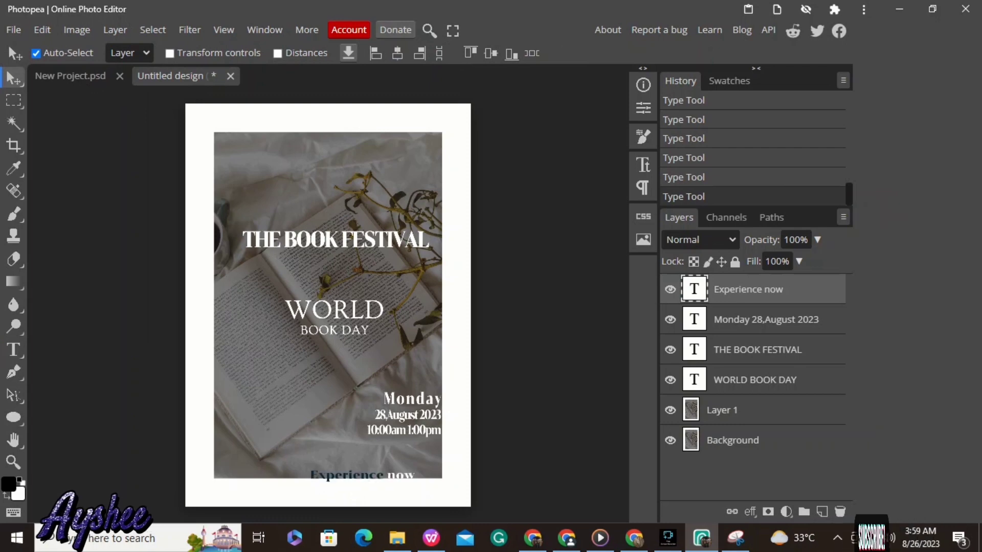
left_click_drag(362, 475, 330, 462)
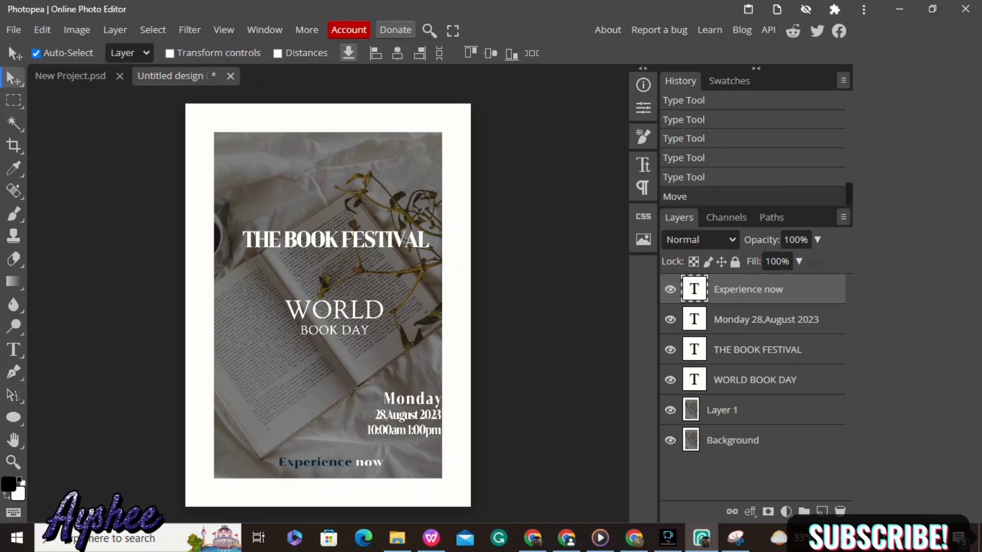
double_click(694, 289)
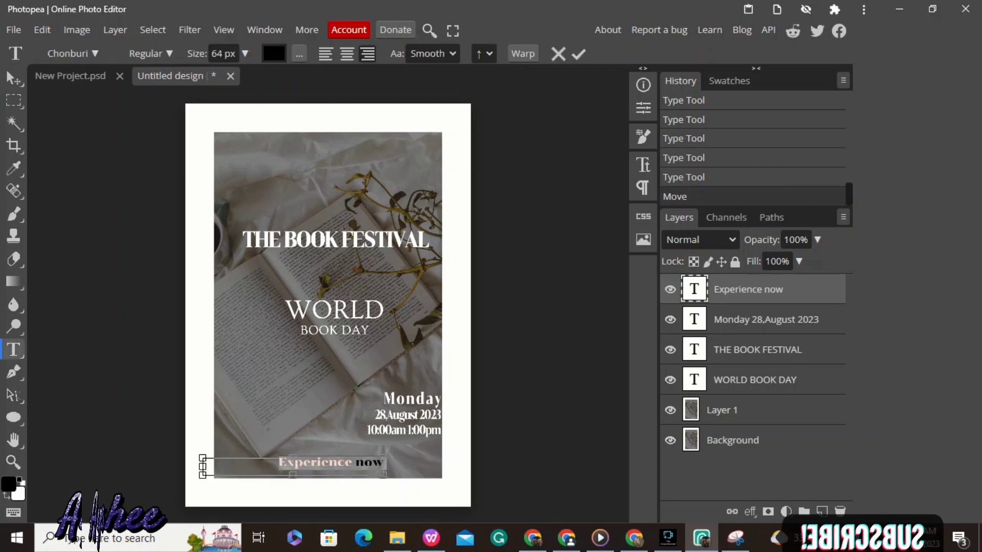
left_click_drag(384, 475, 438, 475)
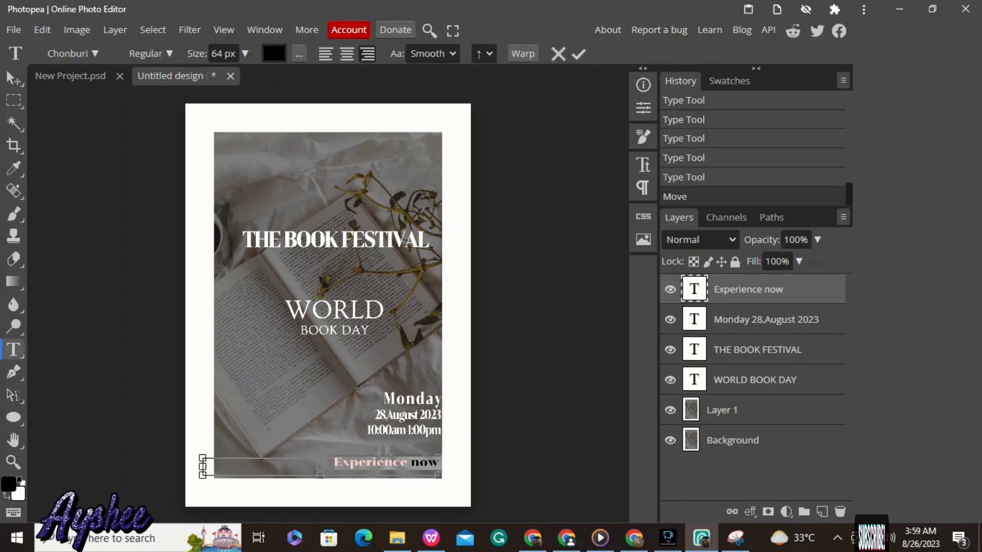
key("ctrl+shift+c")
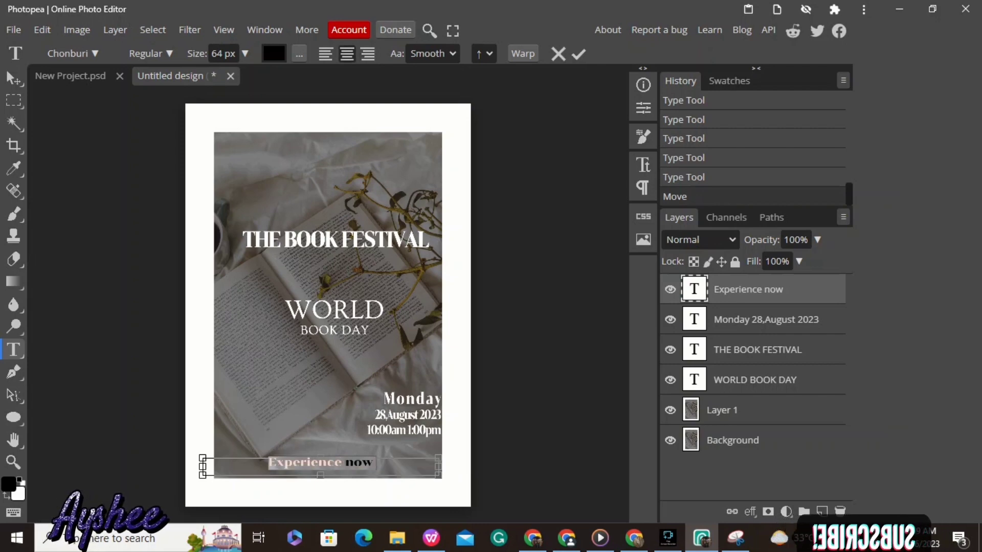
left_click_drag(202, 466, 218, 466)
left_click_drag(438, 466, 438, 466)
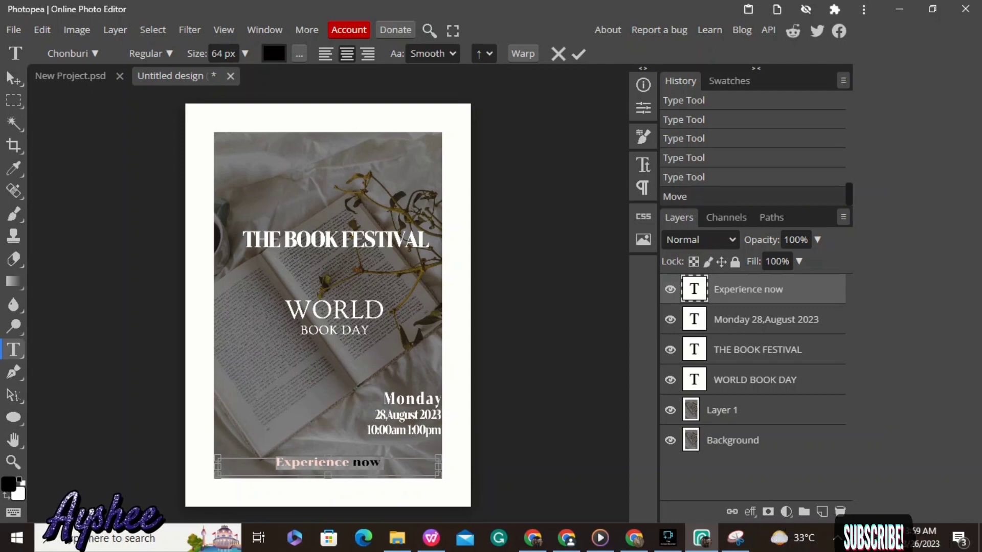
- Recolour the whole Experience now text dark teal (023e4b)
left_click(274, 54)
left_click(681, 259)
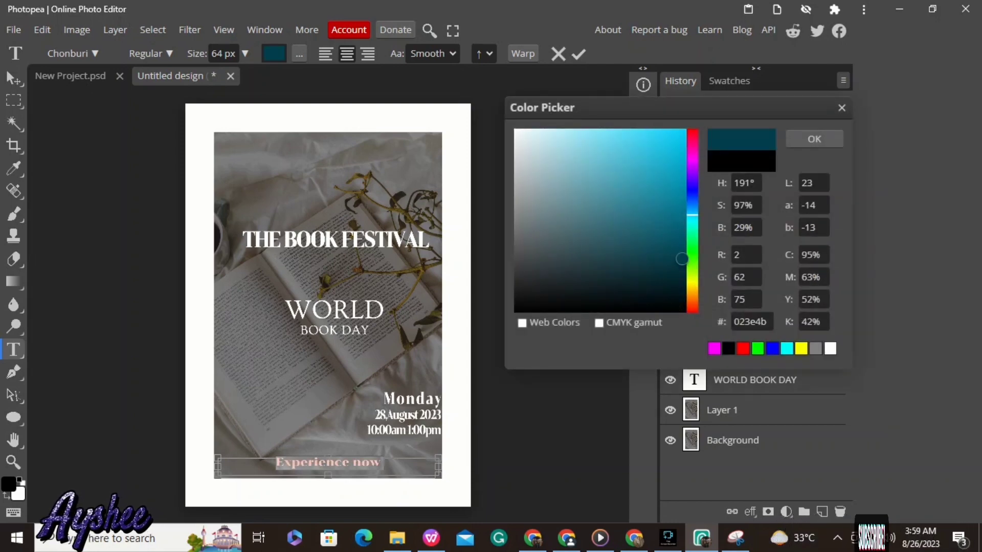
left_click(814, 139)
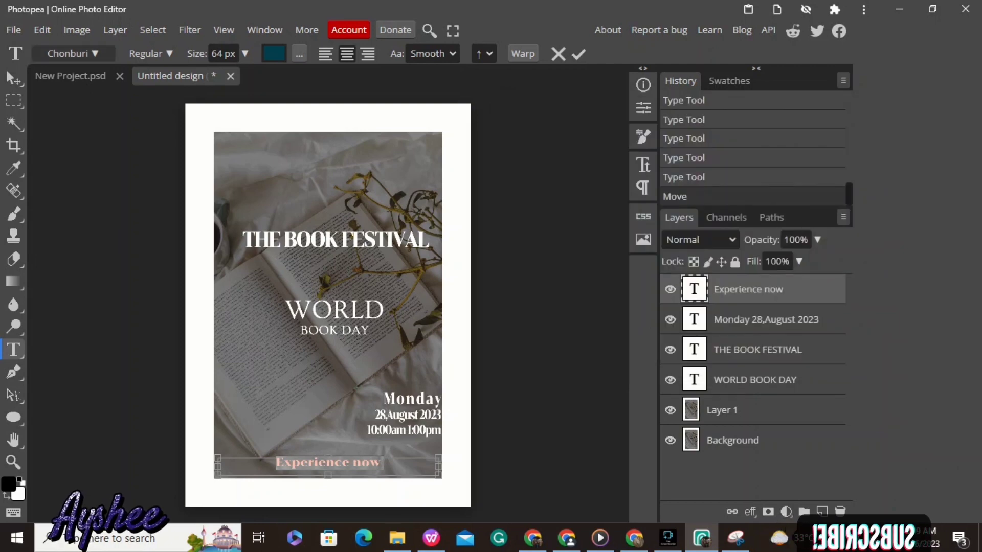
- Change the Experience now text to Saira Condensed ExtraBold Italic at 116 px
left_click(71, 53)
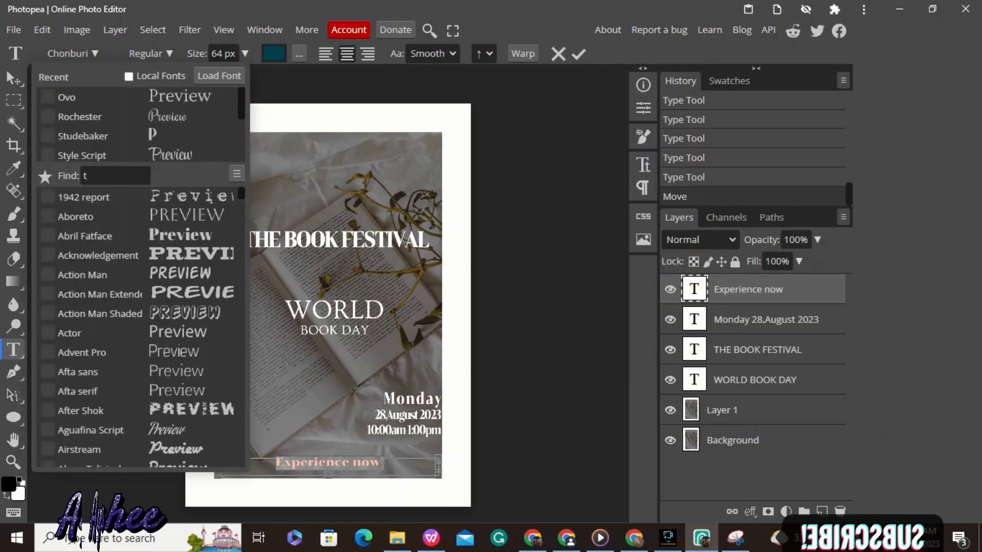
left_click(83, 136)
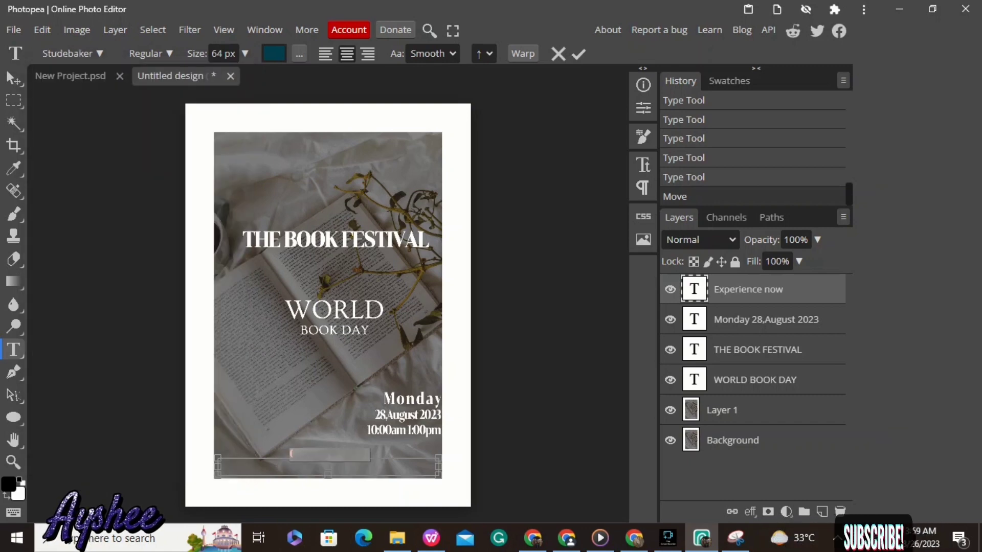
left_click(73, 54)
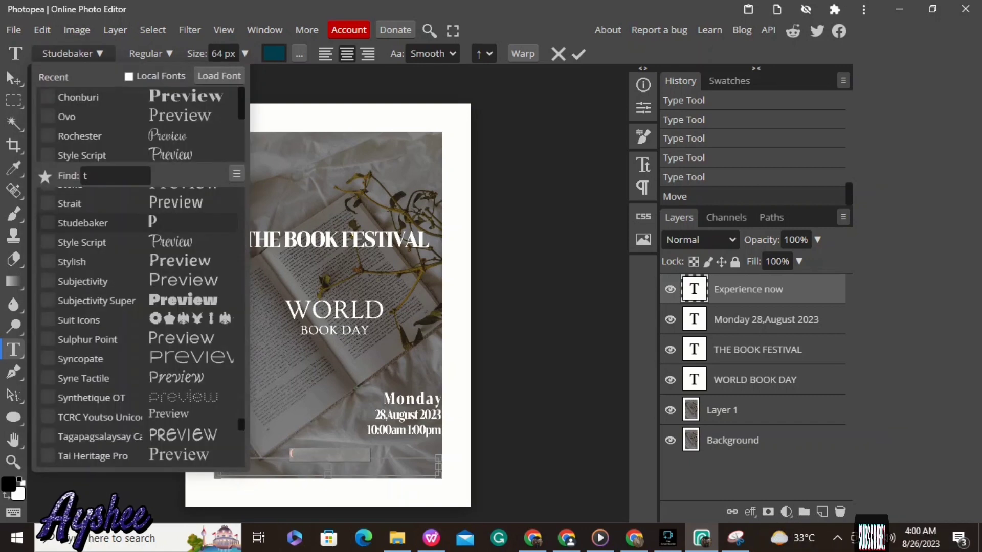
scroll(138, 327, "up", 15)
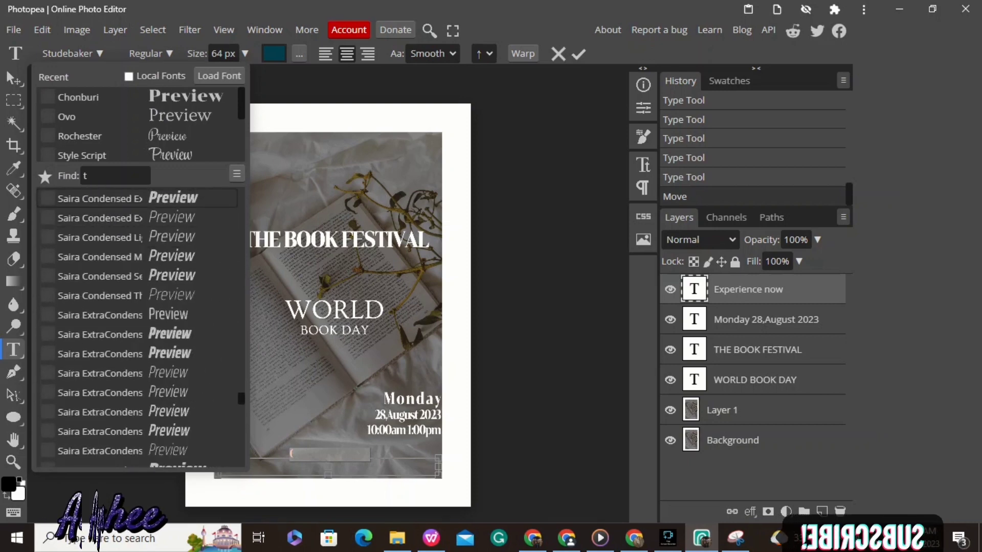
left_click(97, 198)
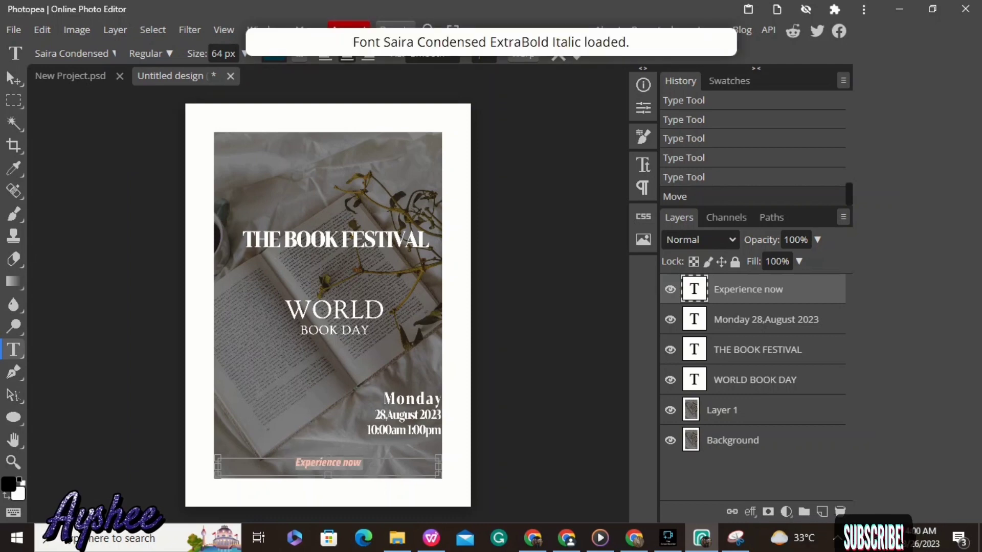
left_click(244, 53)
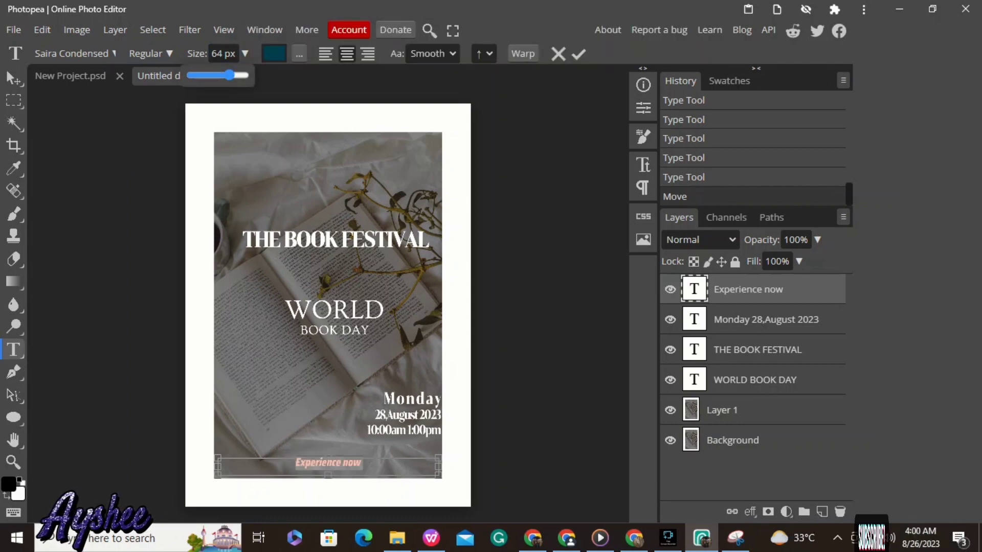
left_click_drag(230, 75, 240, 75)
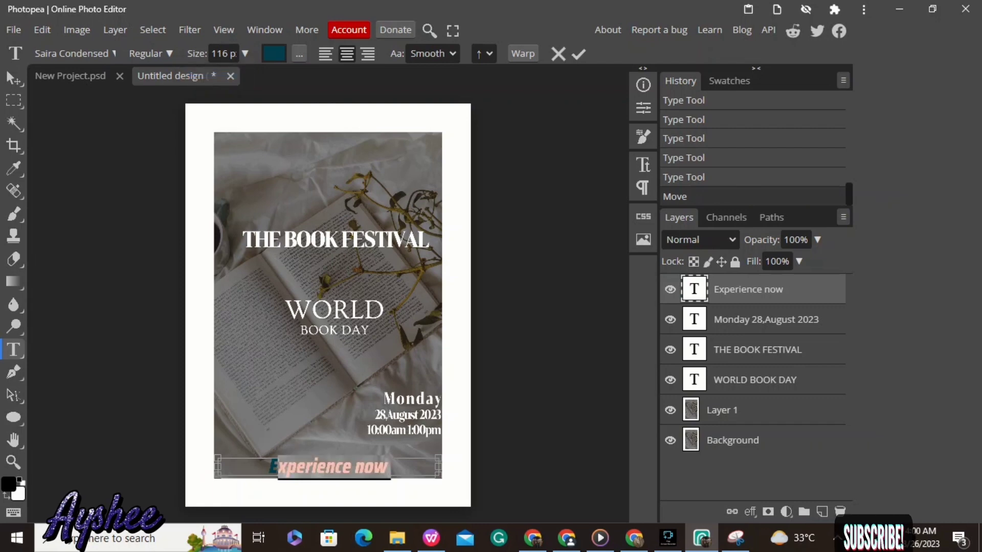
- Enlarge the first letter of the Experience now text to 150 px
key("shift+Left")
key("shift+Left")
key("shift+Left")
key("shift+Left")
key("shift+Left")
key("shift+Left")
key("shift+Left")
key("shift+Left")
key("shift+Left")
key("shift+Left")
key("shift+Left")
key("shift+Left")
key("shift+Left")
key("shift+Left")
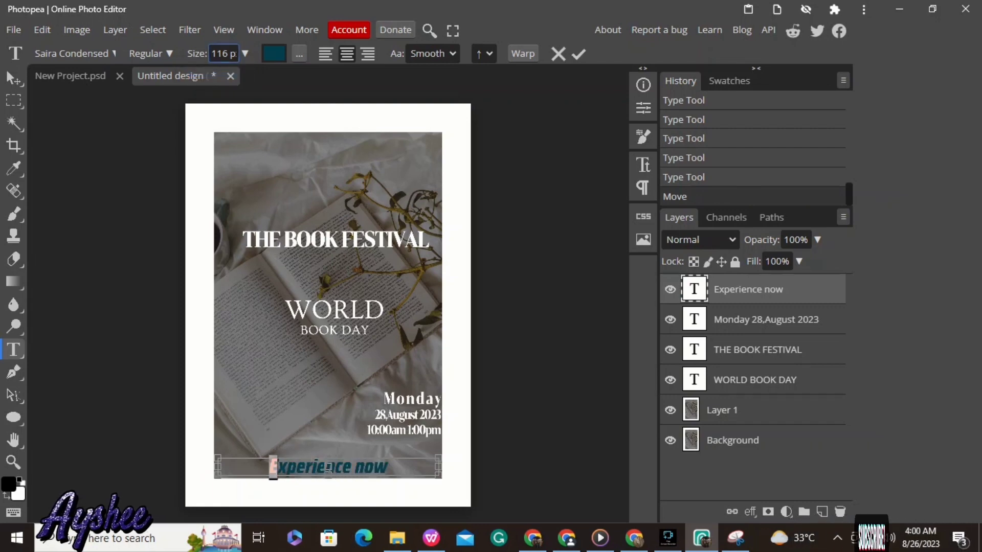
left_click(245, 54)
left_click_drag(240, 75, 244, 75)
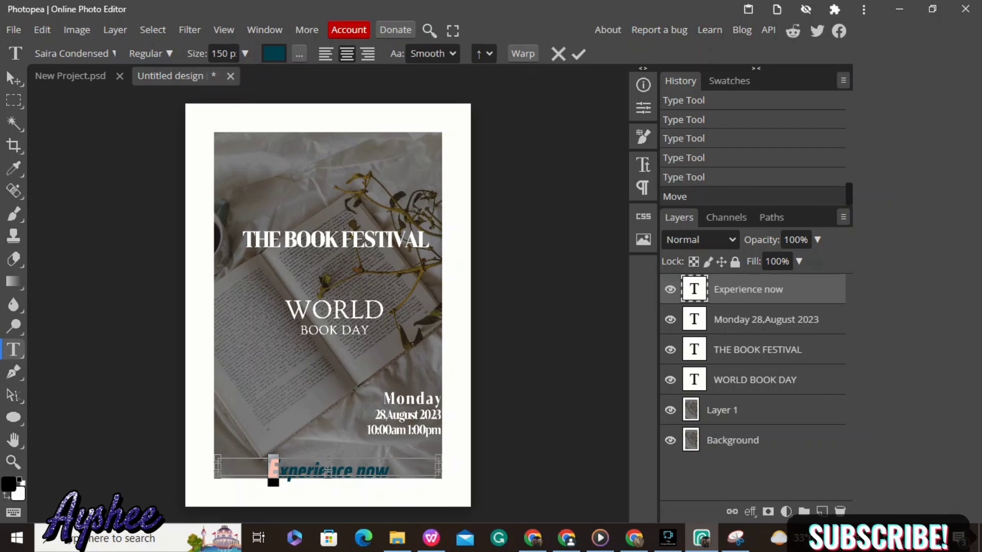
- Extend the Experience now text box down into the white margin and align its whole text to the box's bottom
left_click_drag(328, 476, 328, 494)
left_click(389, 472)
left_click_drag(389, 472, 268, 473)
left_click(484, 54)
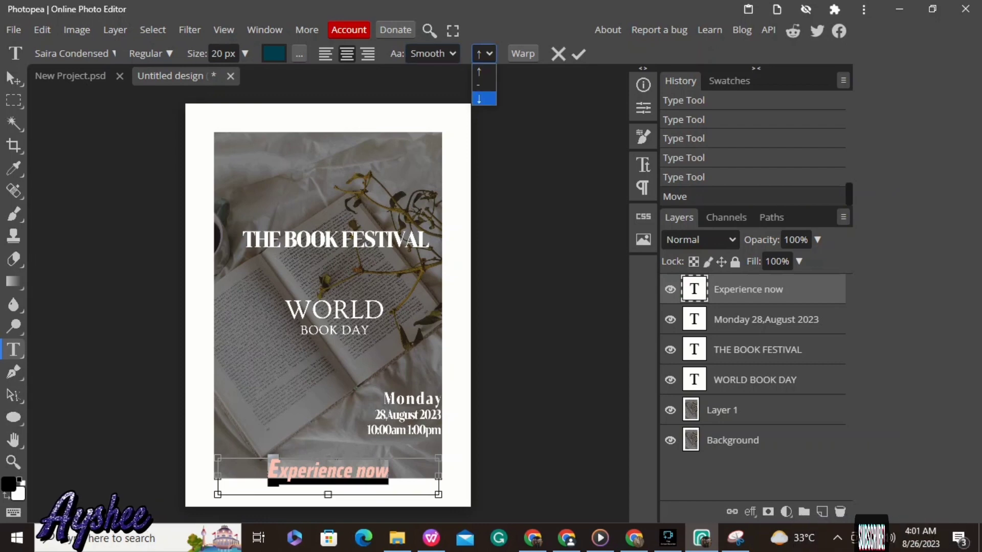
left_click(478, 99)
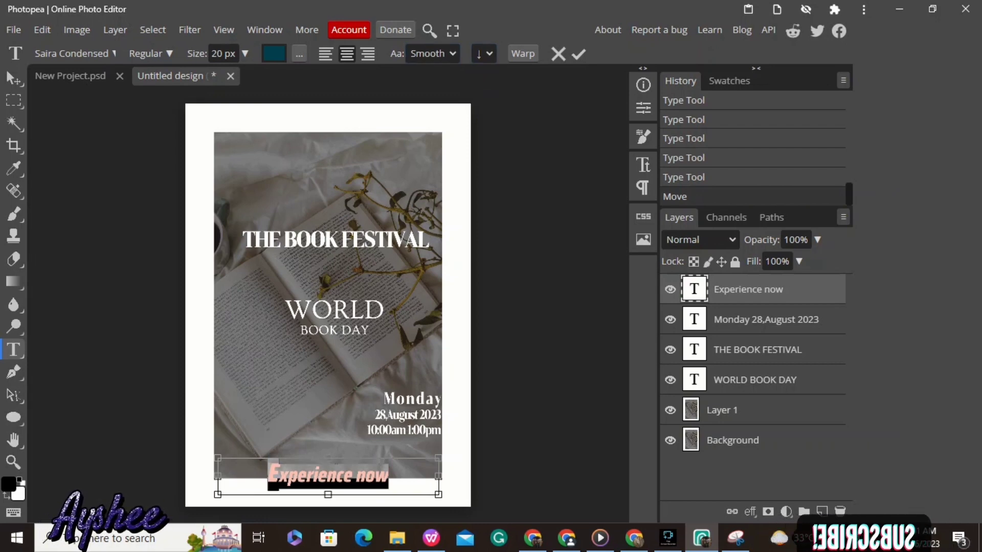
- Apply small caps to the Experience now text and set its size to 150 px
left_click(643, 165)
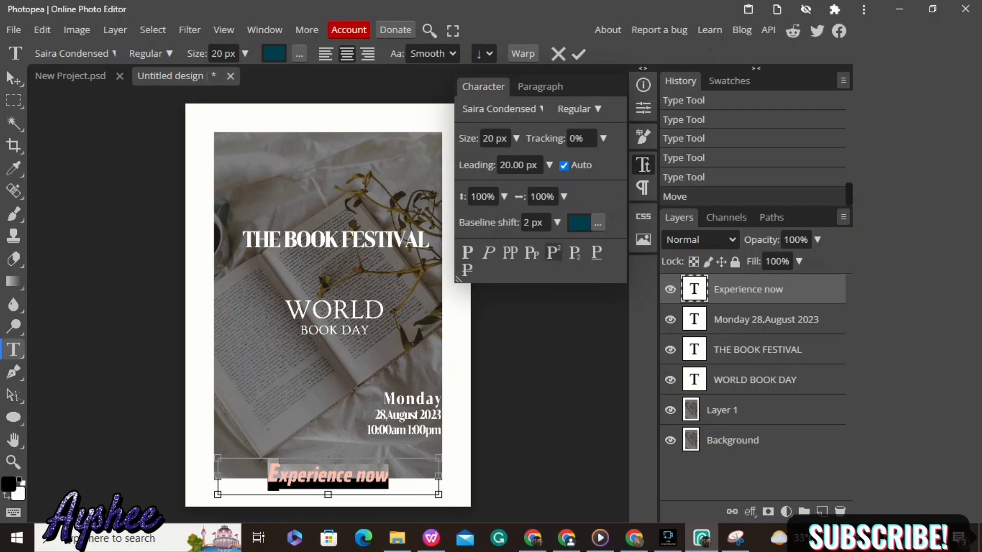
left_click(531, 252)
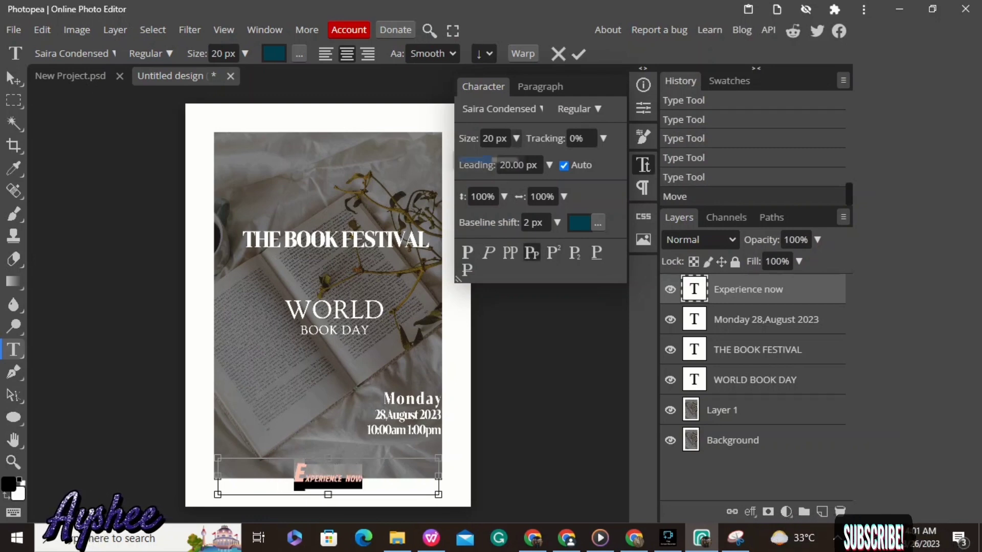
left_click(516, 138)
left_click_drag(463, 160, 517, 160)
left_click(503, 139)
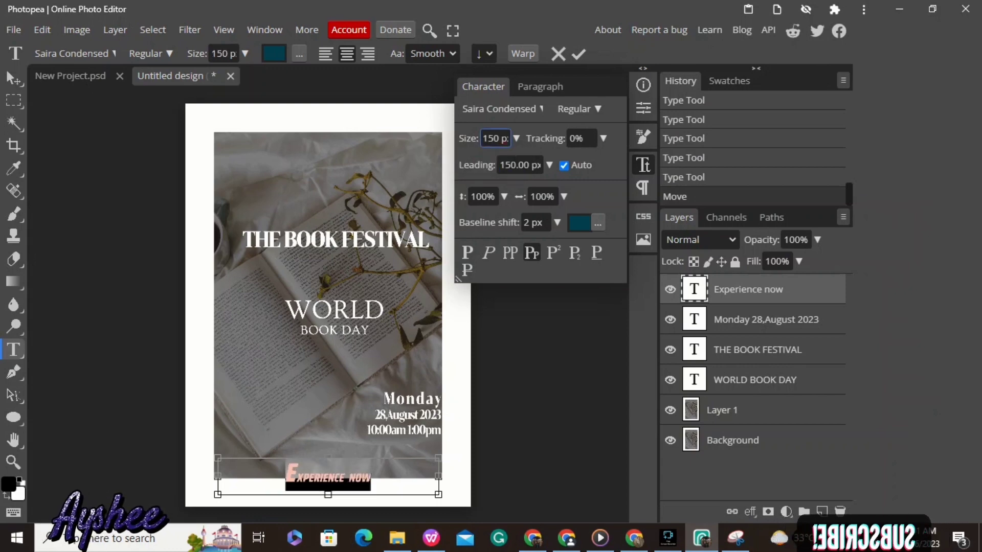
- Try a size of 1800 px for the Experience now text and undo the text edit
type("1800")
key("Return")
key("ctrl+z")
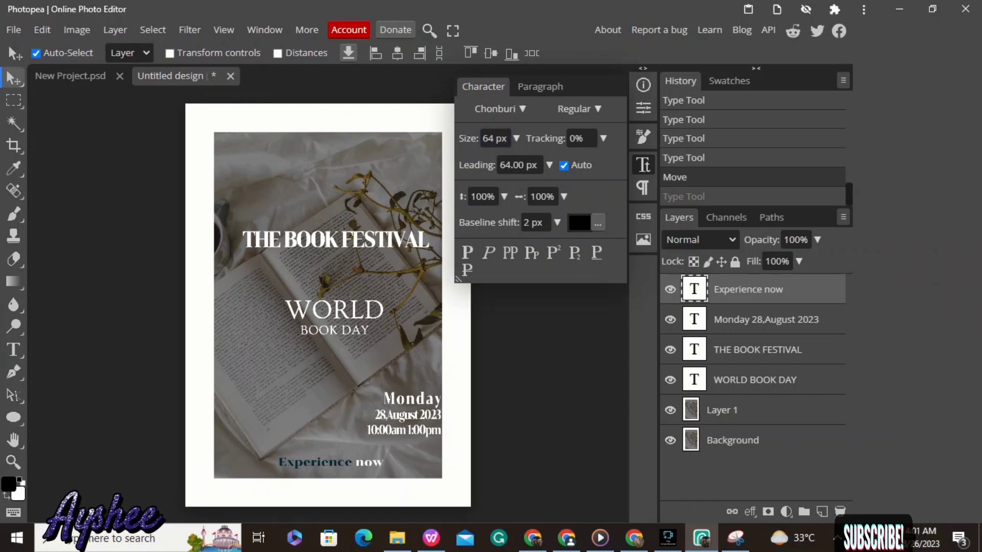
- Try to stretch and shift the Experience now text box beyond the poster's right side, and undo the change
key("t")
left_click_drag(384, 468, 820, 466)
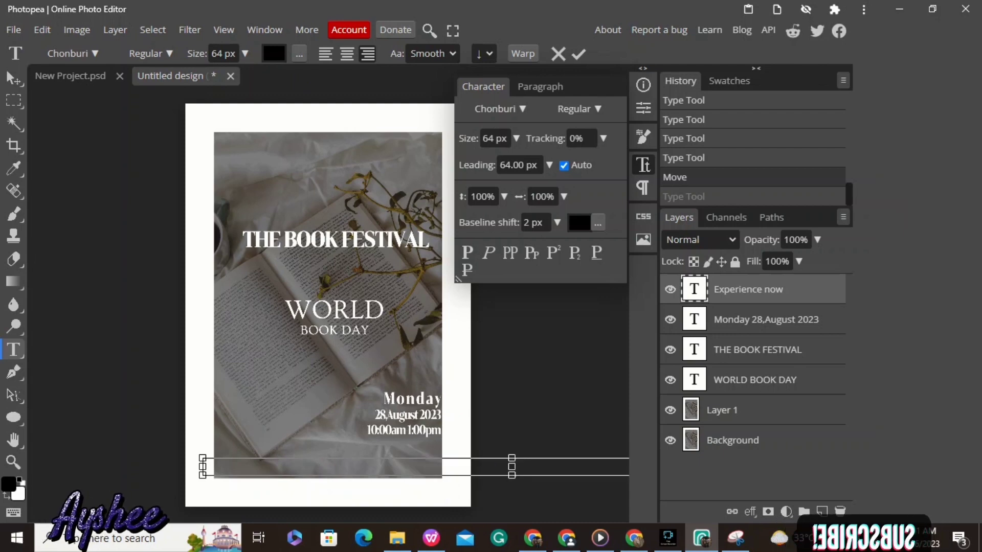
left_click(203, 467)
scroll(203, 467, "right", 2)
left_click_drag(113, 466, 218, 485)
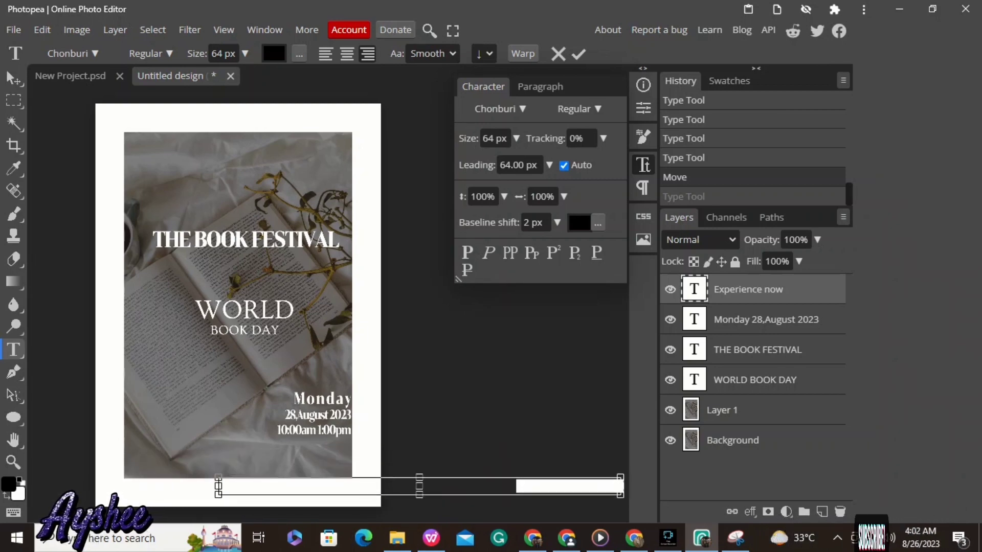
left_click(14, 79)
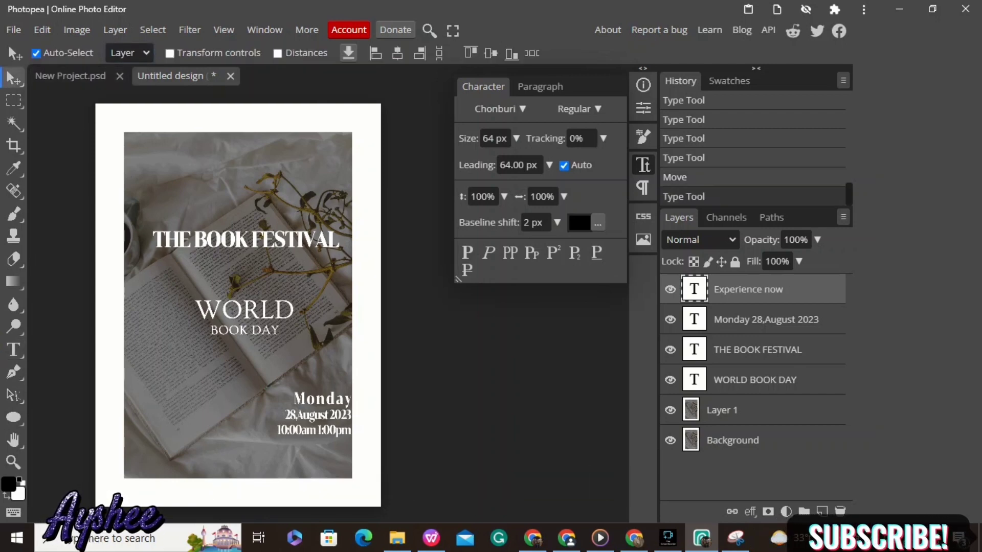
left_click(427, 352)
left_click(722, 410)
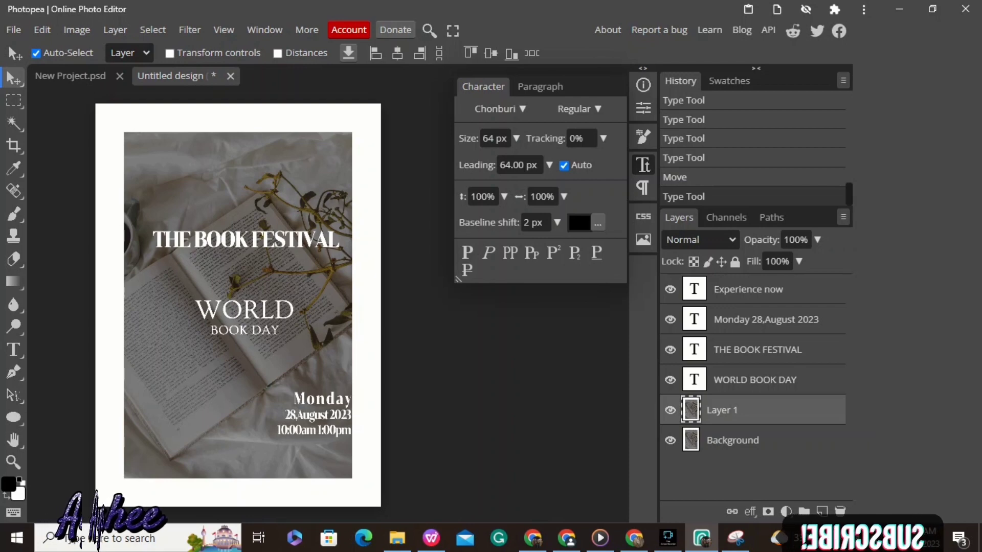
key("ctrl+z")
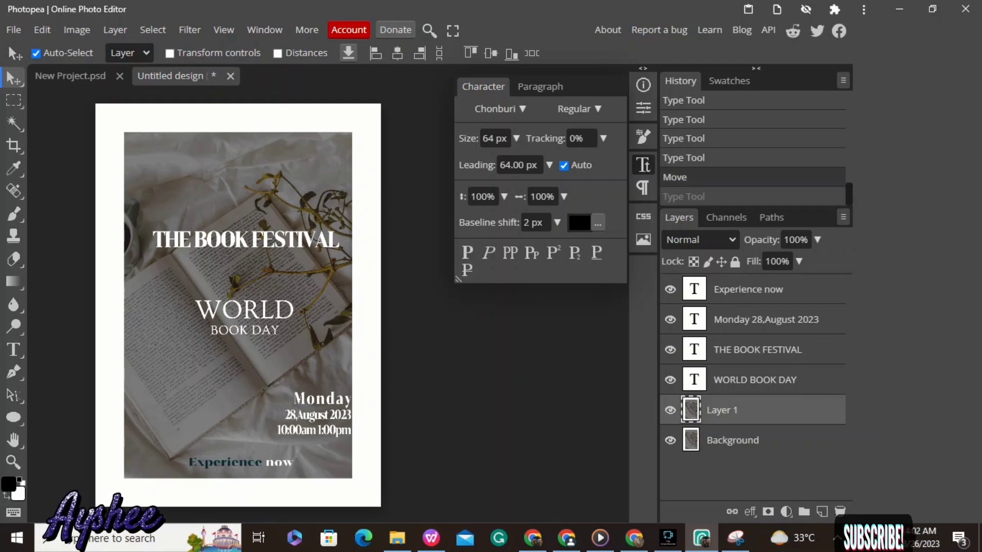
- Fit the Experience now text box to the photo's width again and centre-align its text
left_click(748, 289)
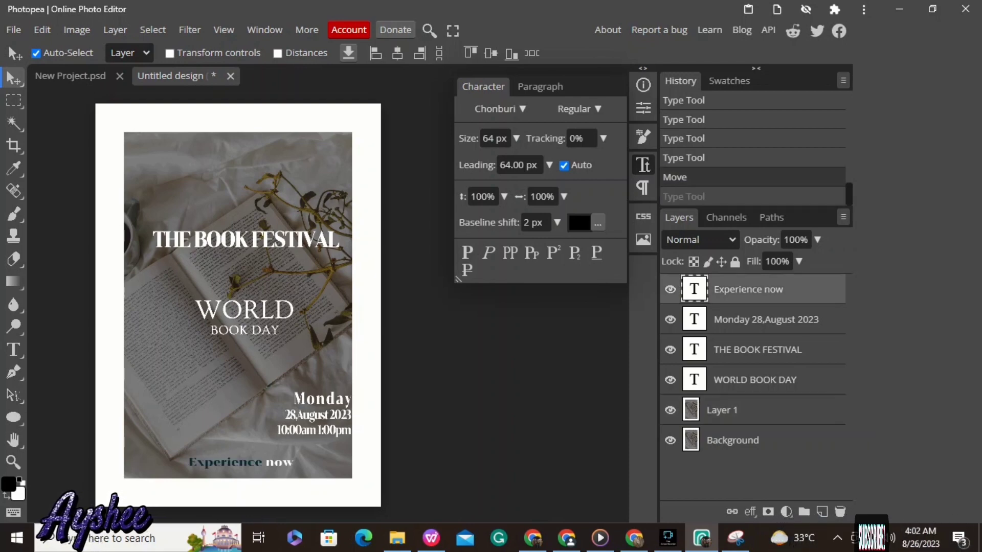
double_click(694, 289)
scroll(276, 466, "right", 1)
left_click_drag(274, 466, 328, 466)
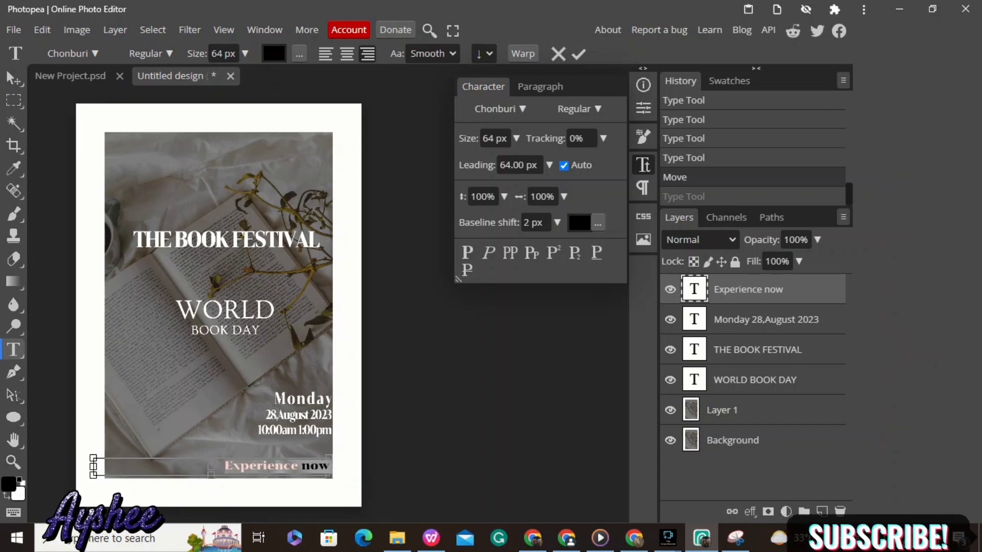
left_click_drag(93, 466, 105, 466)
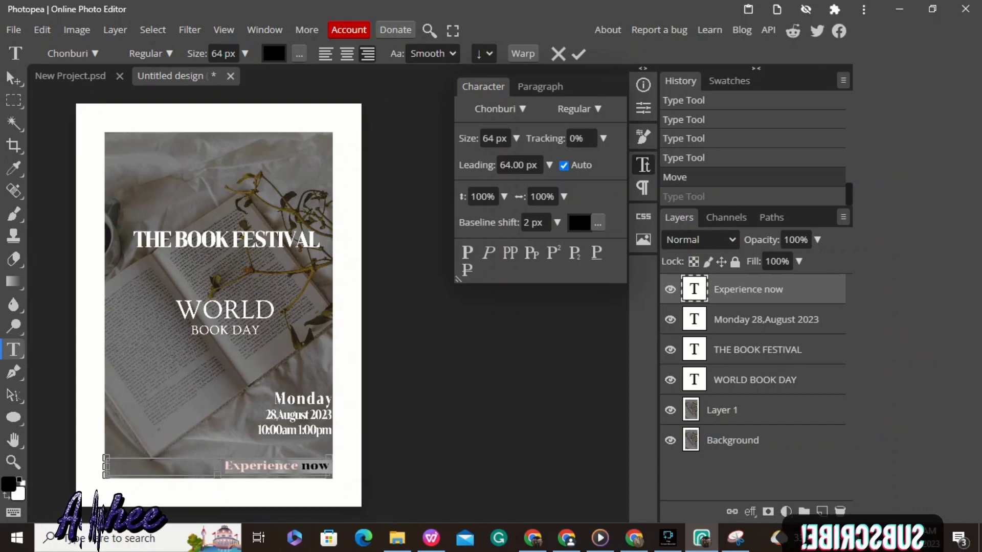
left_click(347, 53)
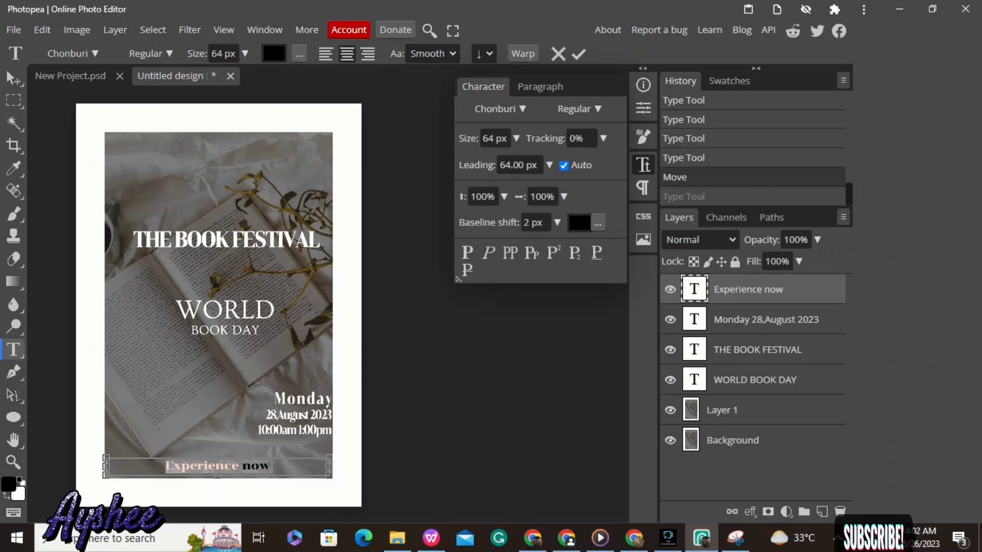
- Apply small caps to the Experience now text and recolour all of it dark teal (063843)
left_click(531, 252)
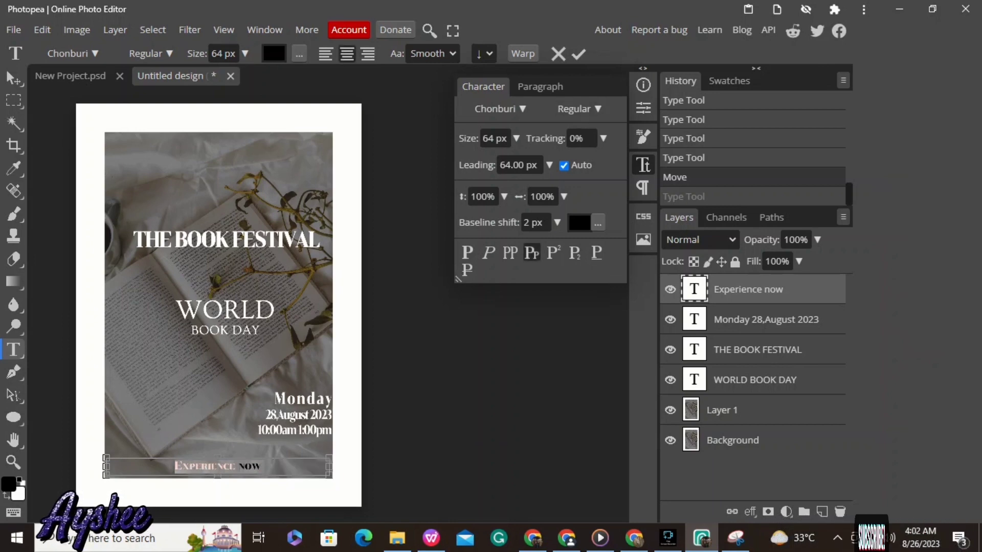
left_click(517, 165)
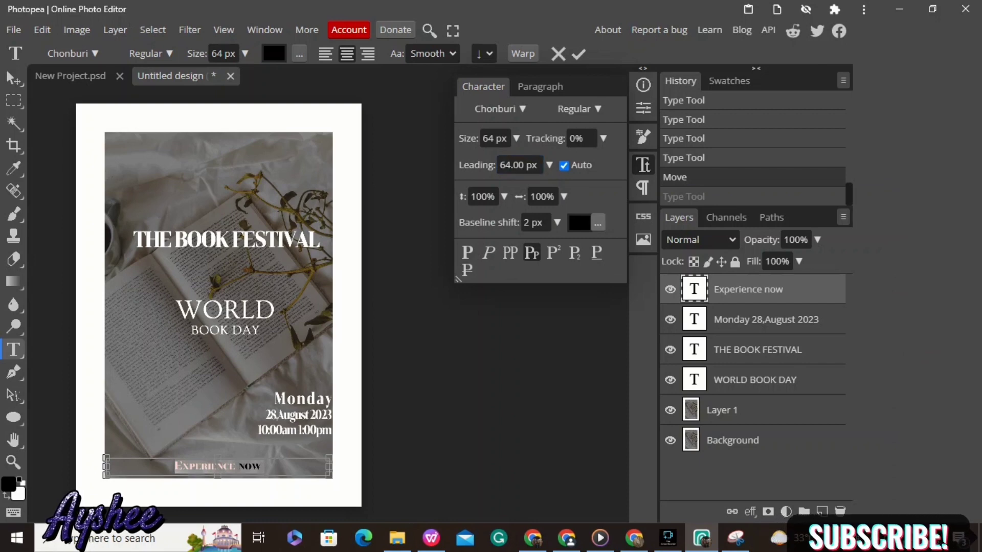
left_click(597, 222)
left_click(608, 250)
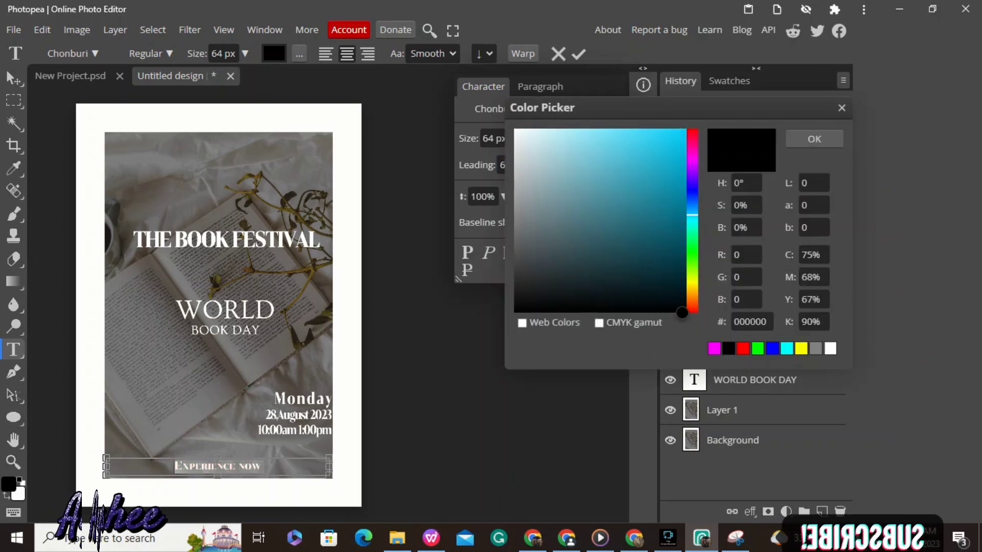
left_click(670, 264)
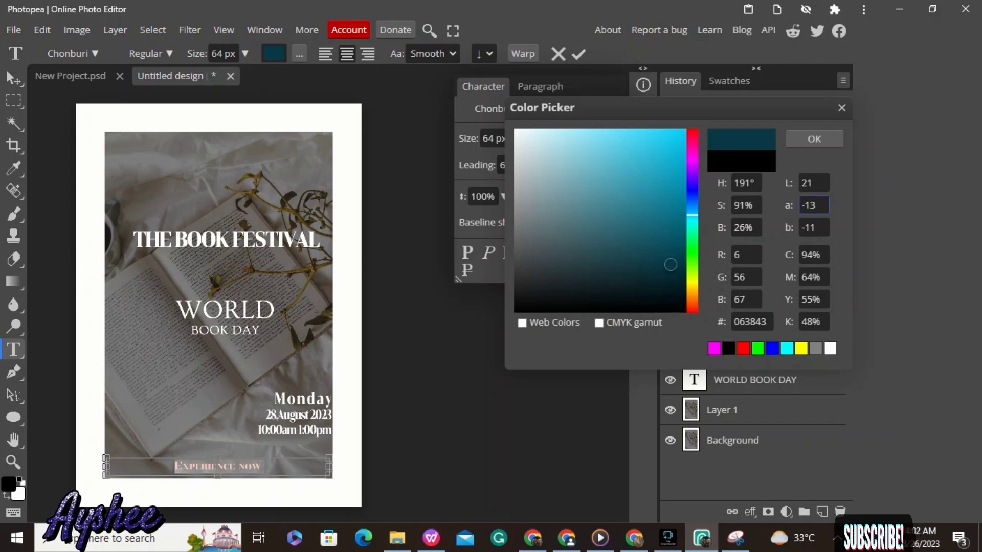
left_click(814, 138)
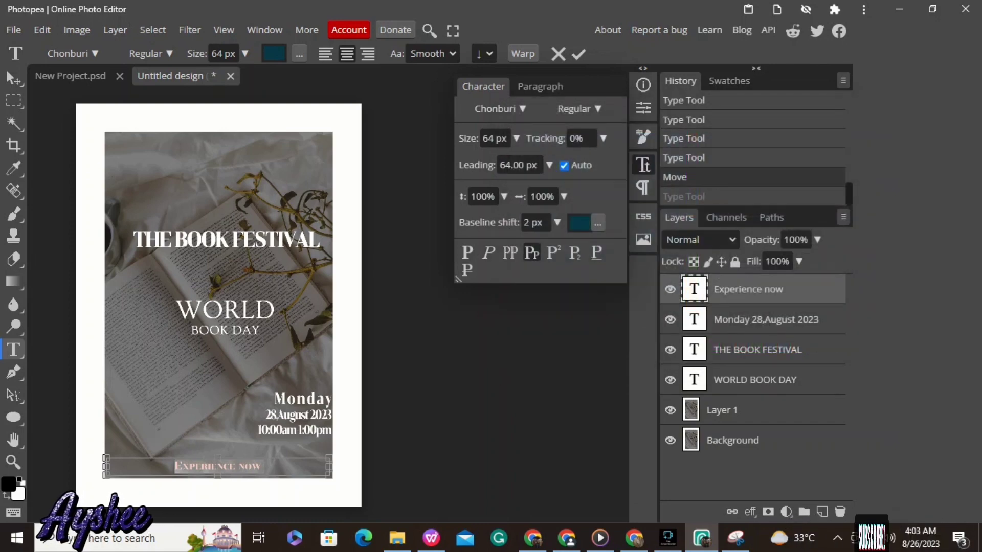
- Scale the Experience now characters to 273% vertically and 129% horizontally
left_click(504, 197)
left_click_drag(476, 219, 537, 219)
left_click(564, 196)
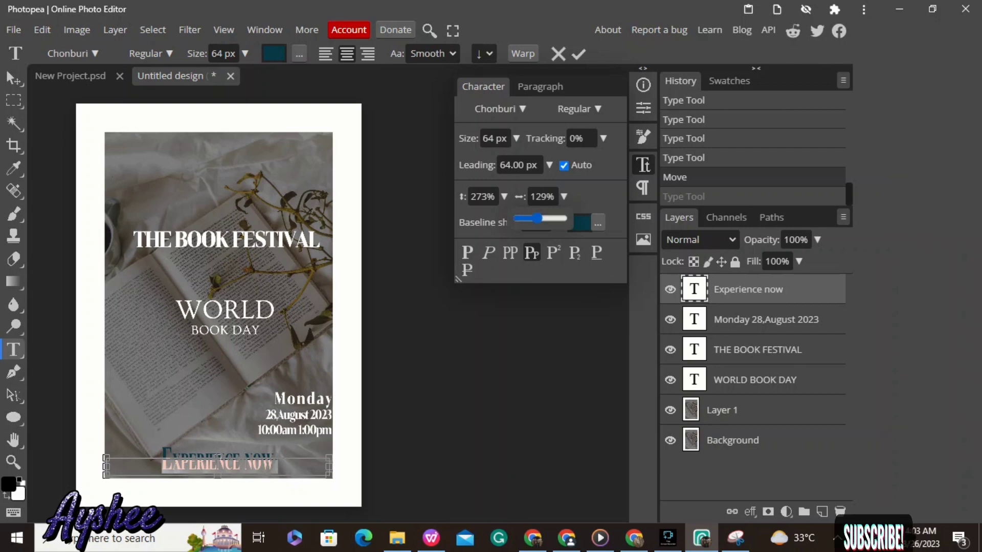
left_click(564, 197)
- Set the baseline shift of the Experience now text to 3 px
left_click(557, 223)
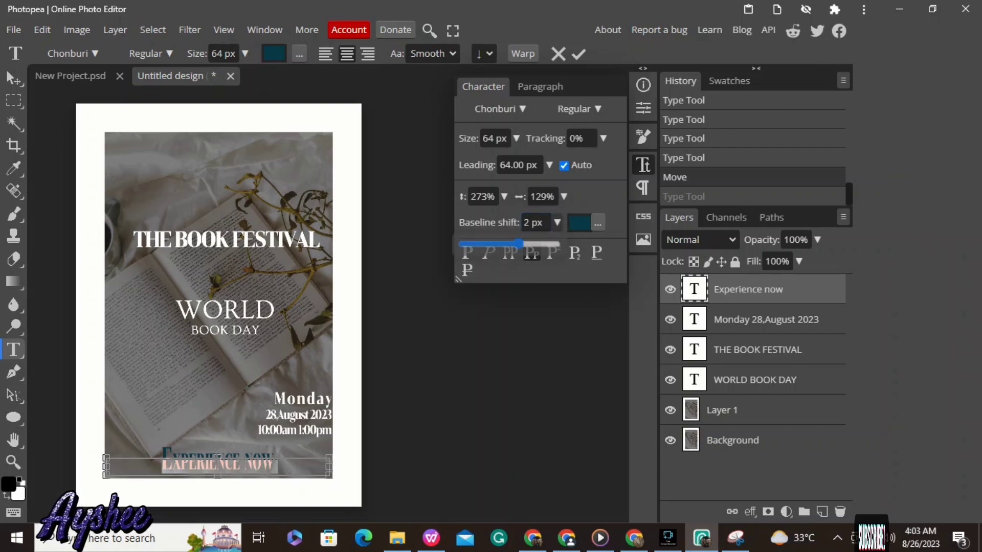
mouse_move(518, 244)
left_mouse_down()
mouse_move(558, 244)
mouse_move(523, 244)
left_mouse_up()
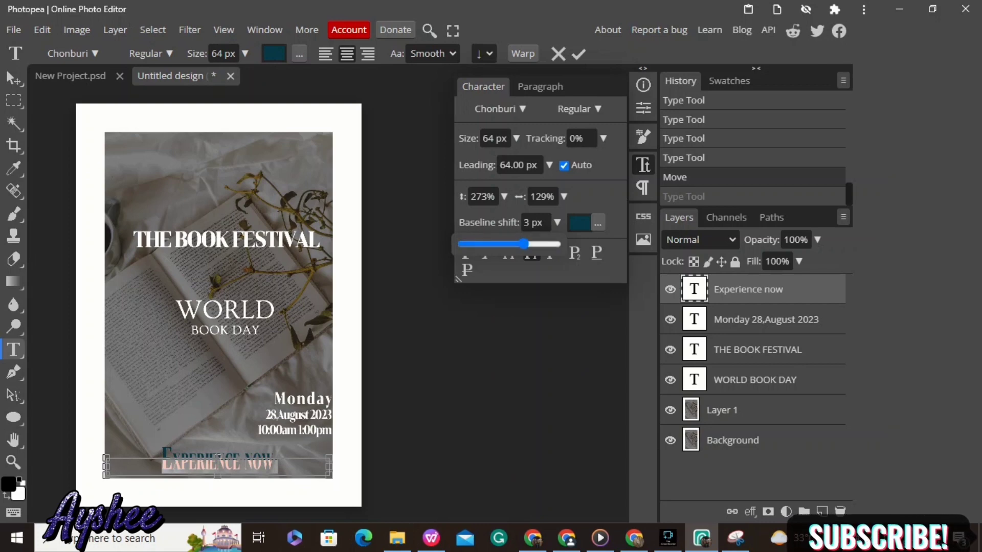
left_click(558, 222)
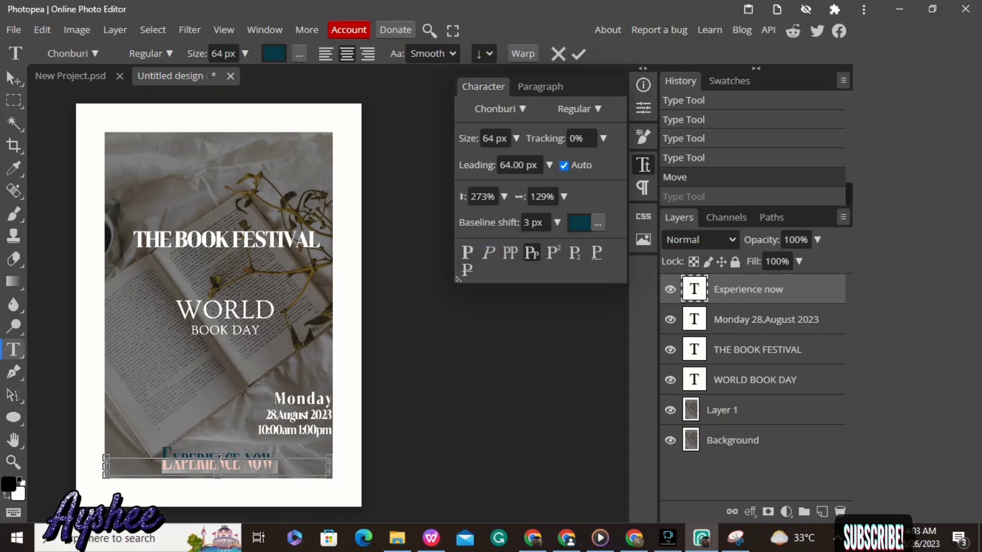
- Align the Experience now text to its box's bottom and extend the box down into the white margin below the photo
left_click(484, 54)
left_click(484, 99)
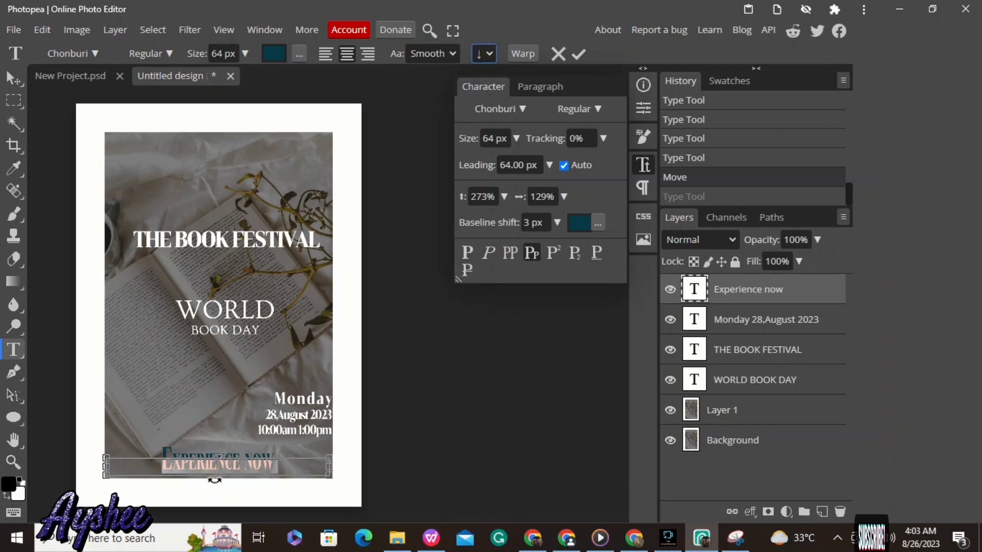
left_click_drag(215, 480, 218, 493)
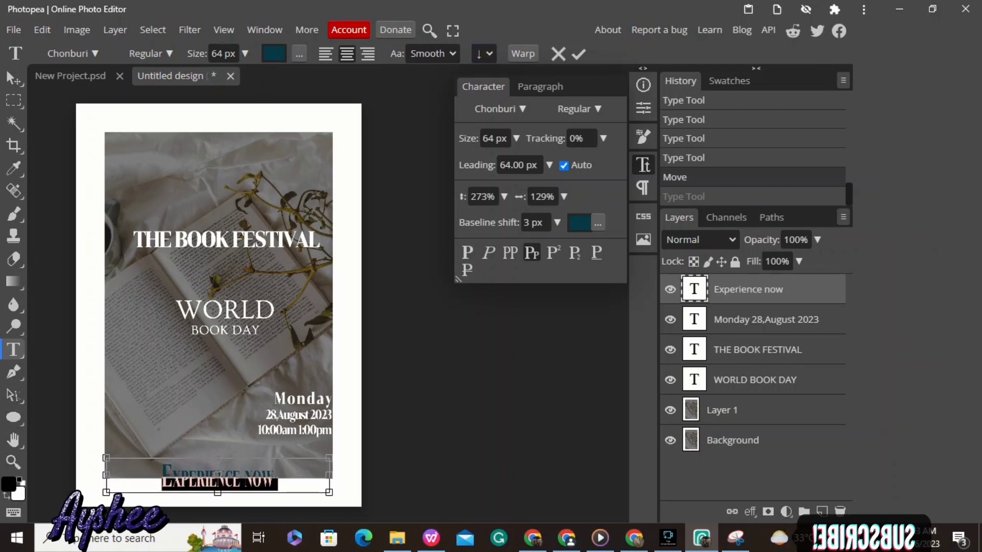
- Recolour all of the Experience now text black (000000)
left_click(7, 72)
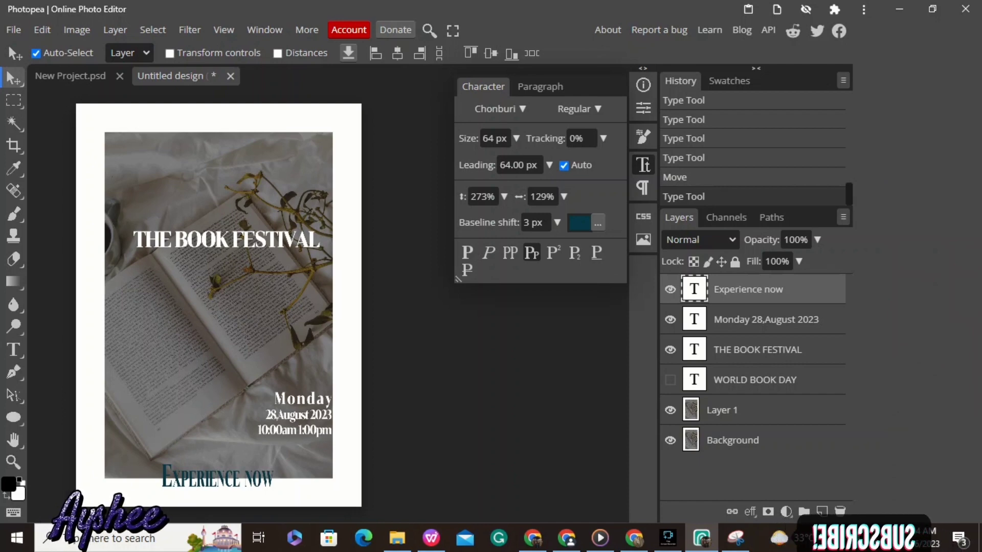
key("t")
double_click(217, 478)
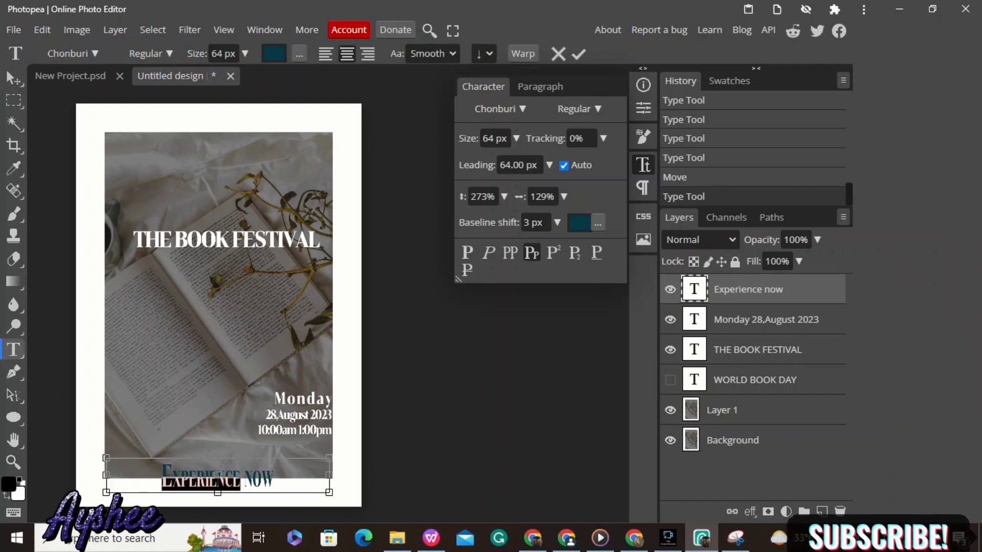
left_click(163, 482)
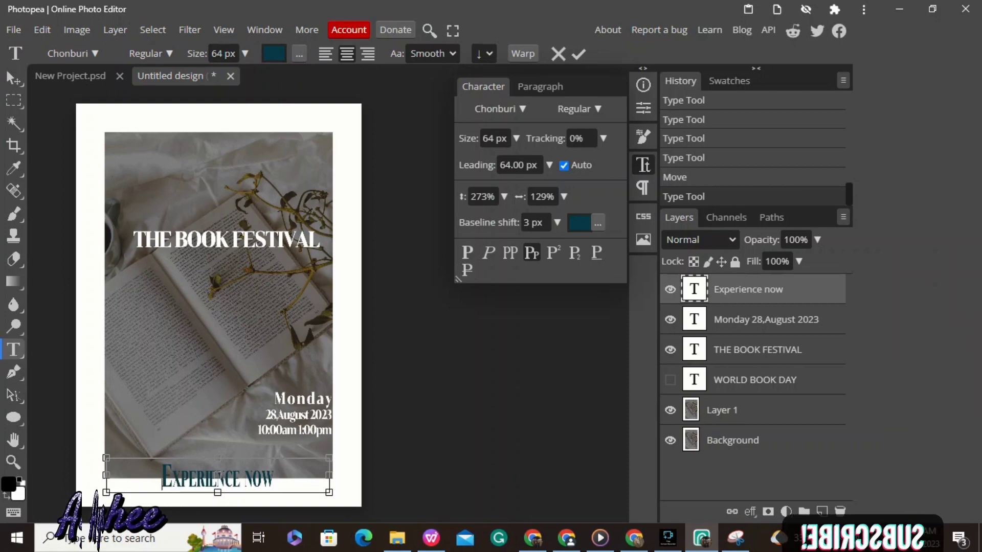
scroll(163, 482, "right", 1)
left_click_drag(140, 482, 255, 482)
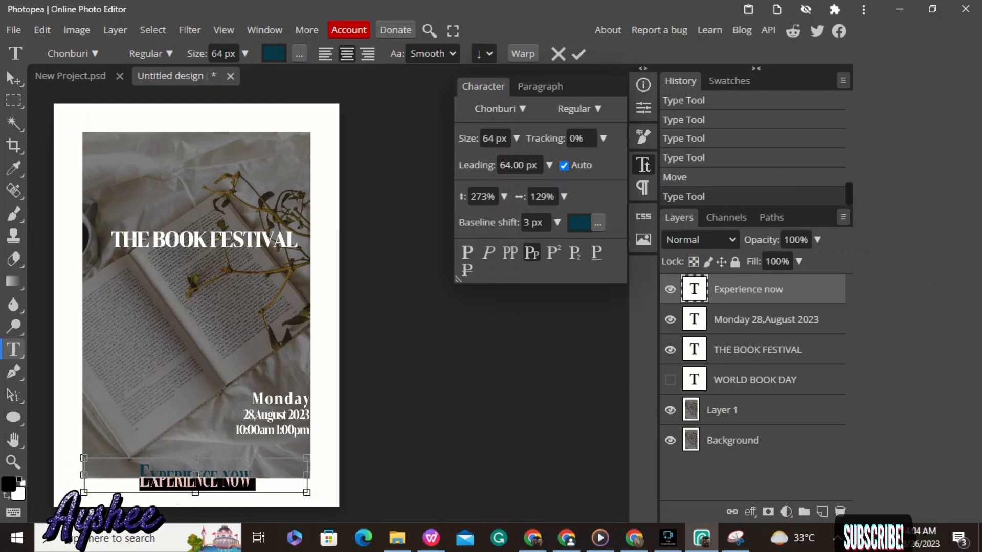
left_click(580, 223)
left_click(728, 348)
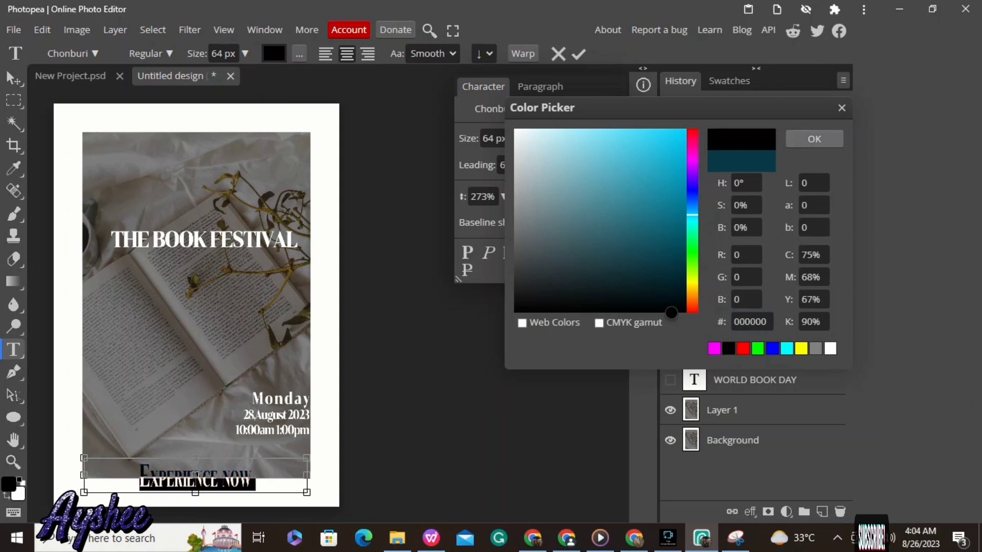
left_click(814, 138)
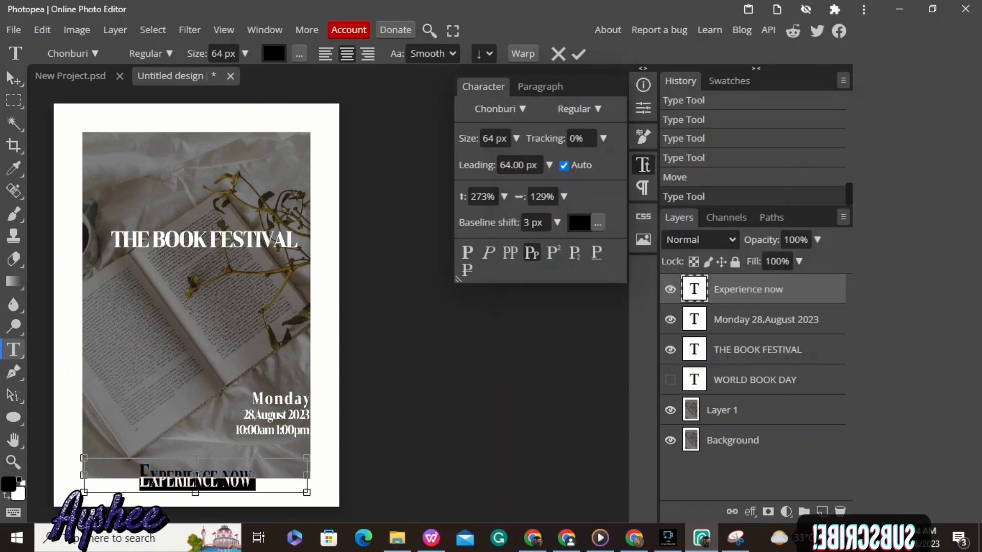
- Enlarge only the initial E of the Experience now text to 102 px
left_click(151, 483)
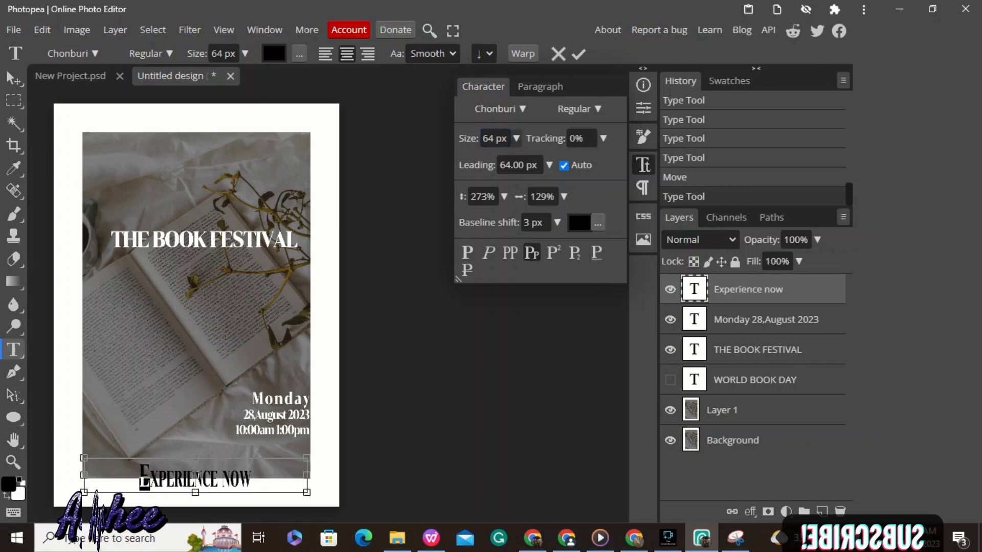
left_click_drag(516, 138, 508, 160)
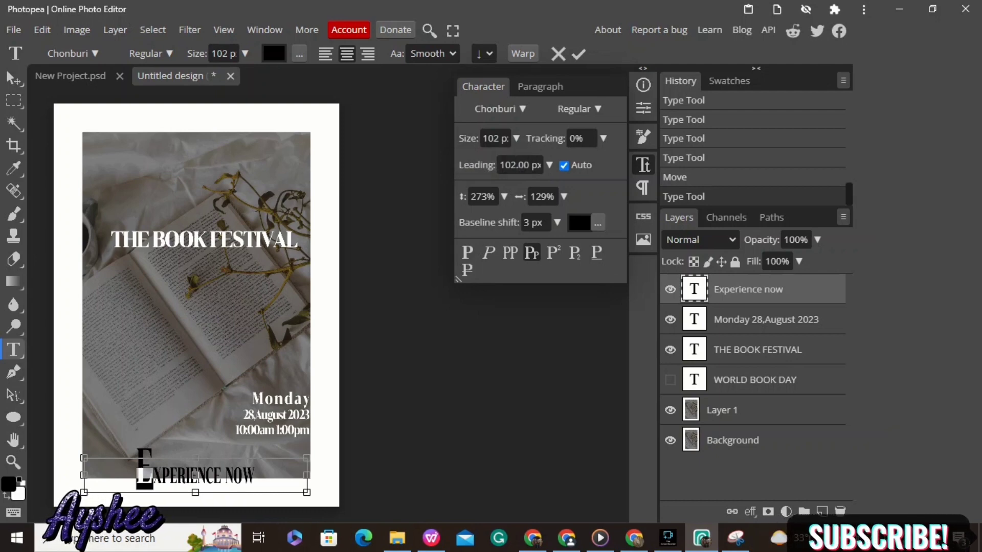
left_click(13, 78)
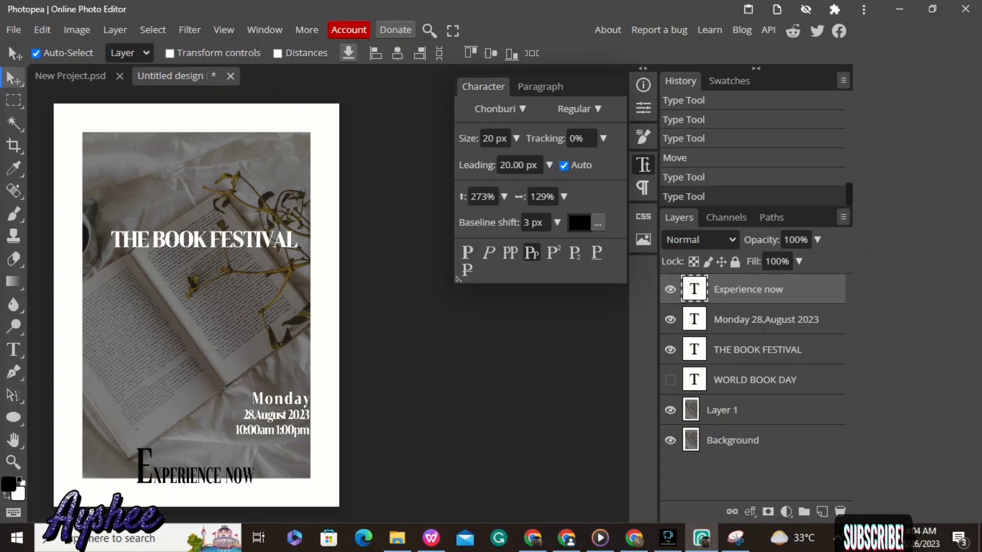
- Move the Experience now text slightly lower so it sits further into the white margin below the photo
double_click(694, 289)
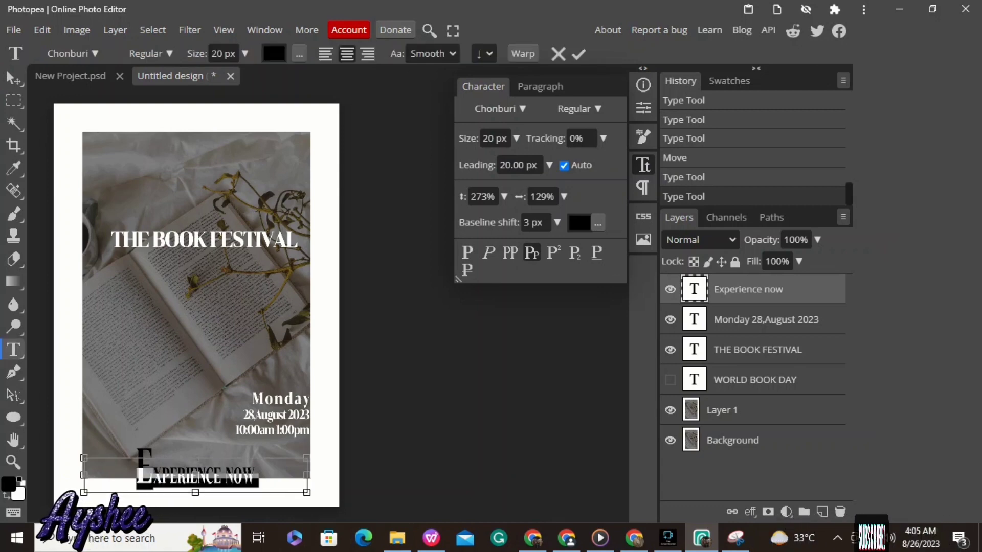
left_click(12, 78)
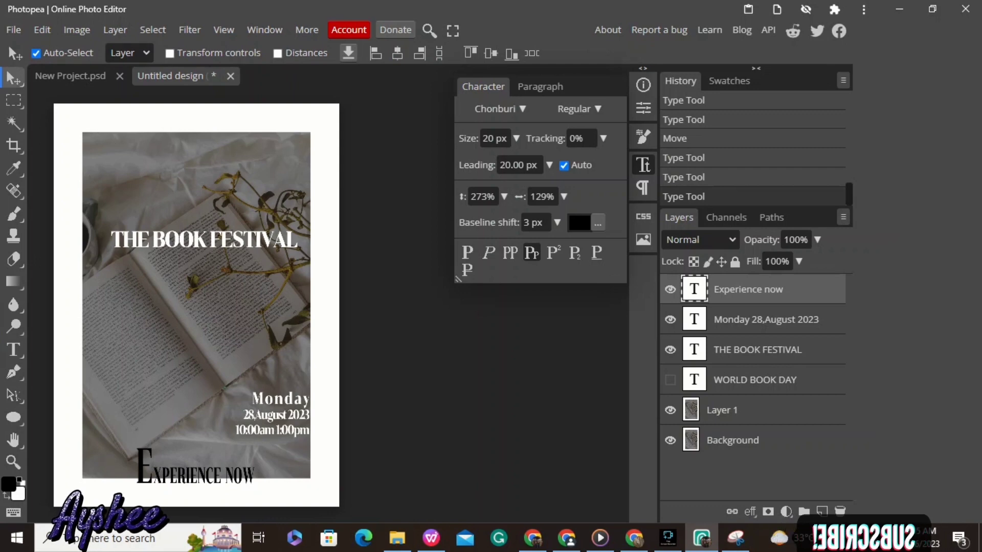
left_click_drag(196, 475, 197, 480)
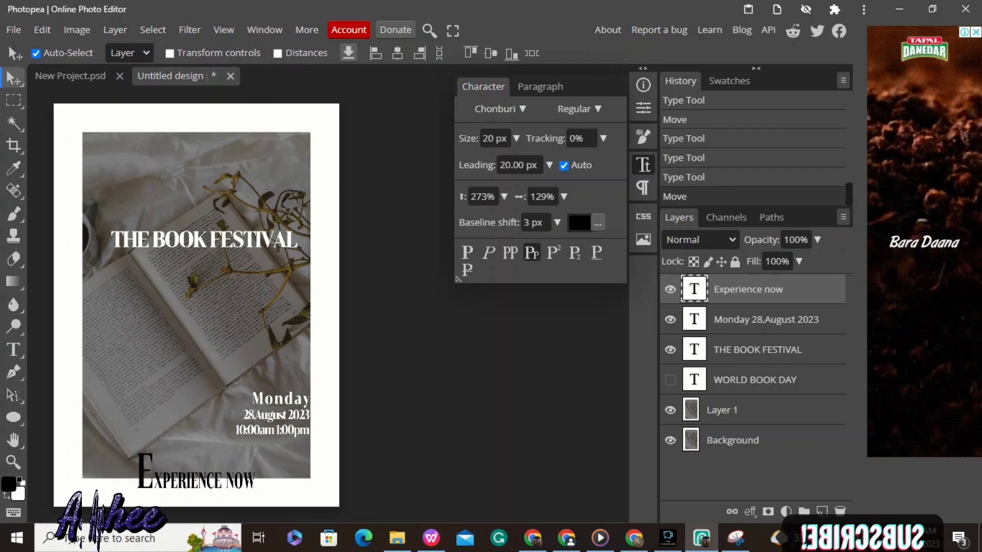
double_click(197, 480)
left_click(155, 477)
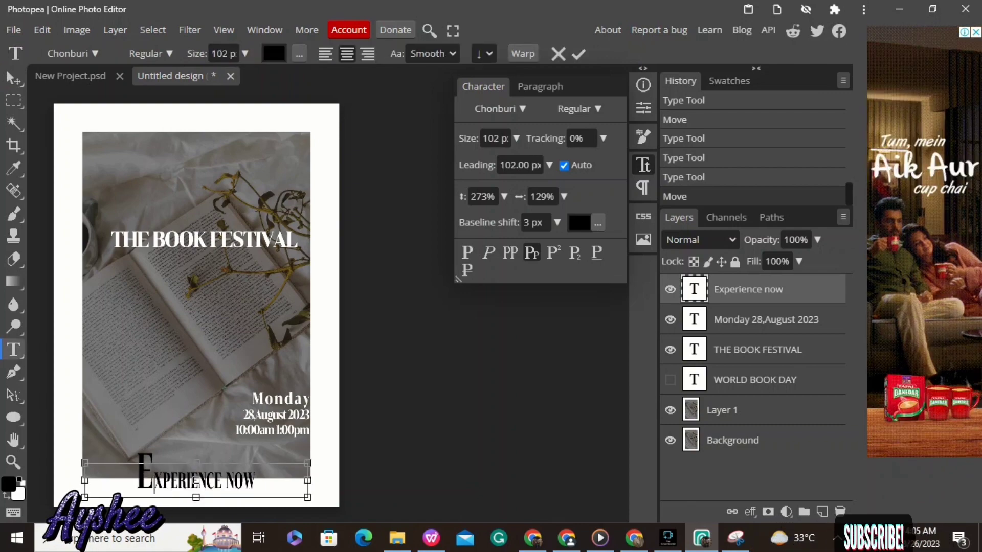
key("shift+Left")
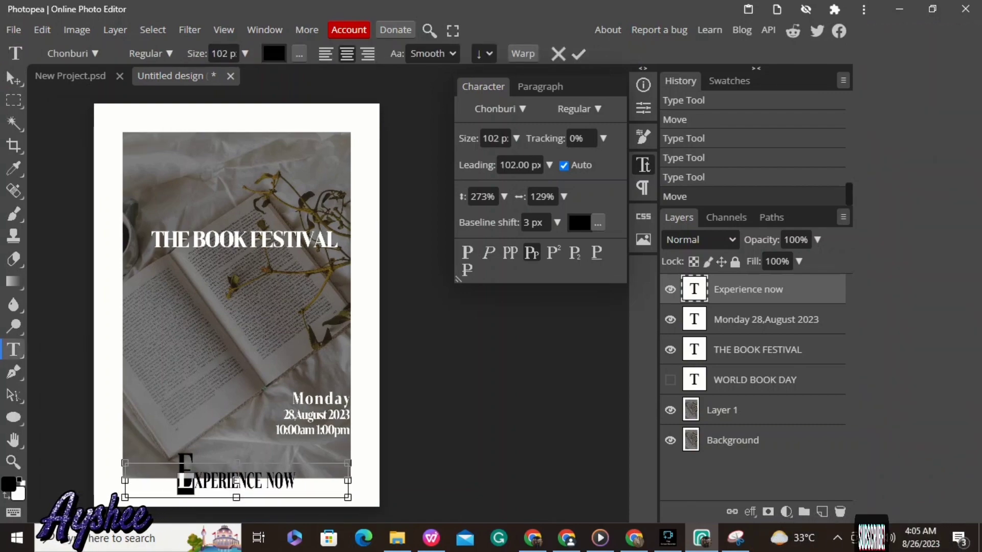
left_click(484, 54)
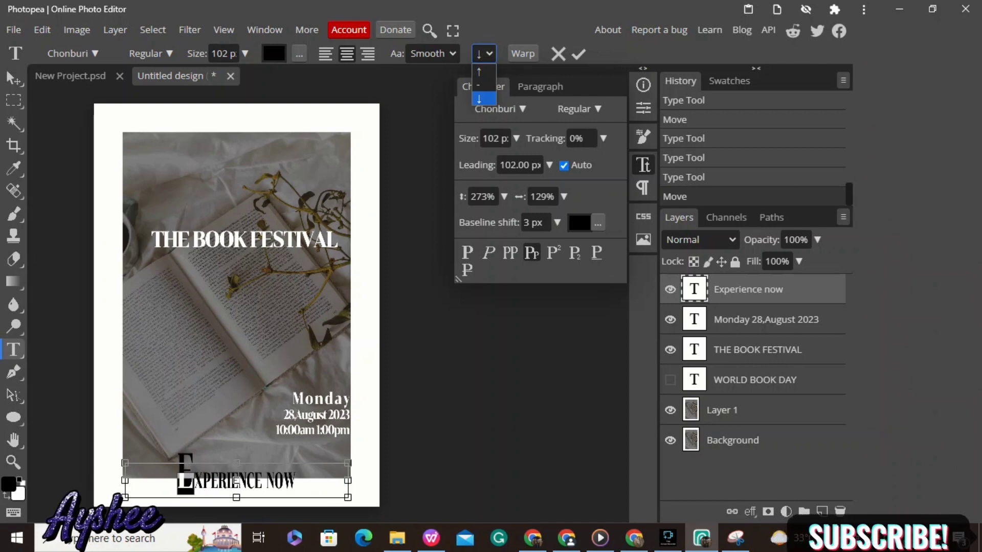
left_click(14, 79)
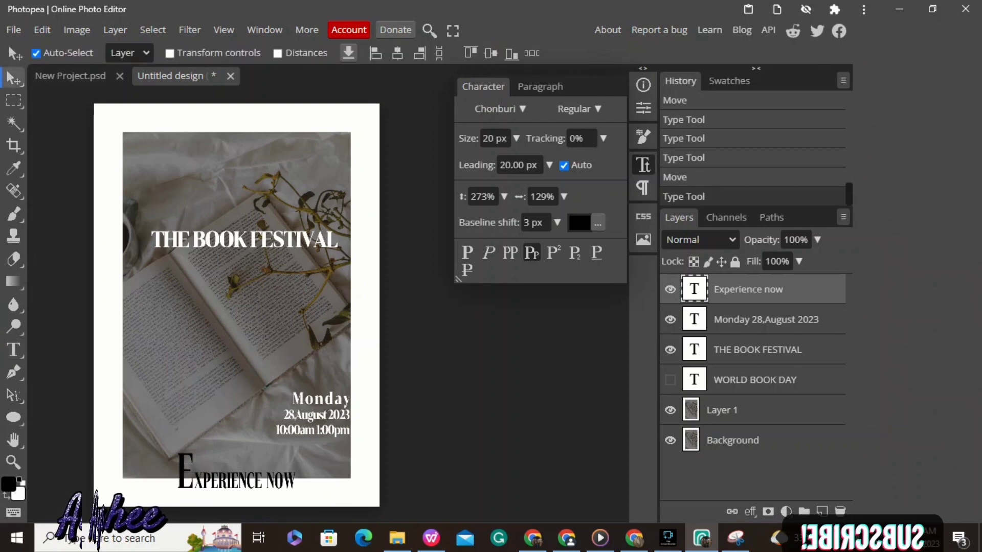
- Nudge the Experience now text slightly to the right and recolour all of it dark purple (340340)
mouse_move(184, 471)
left_mouse_down()
mouse_move(318, 408)
mouse_move(190, 470)
left_mouse_up()
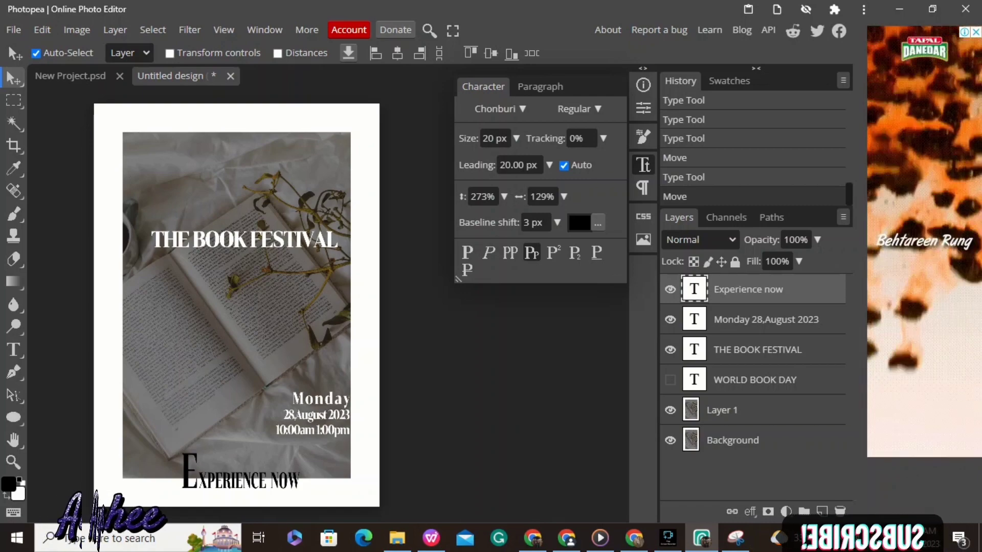
double_click(190, 472)
left_click_drag(184, 482, 308, 482)
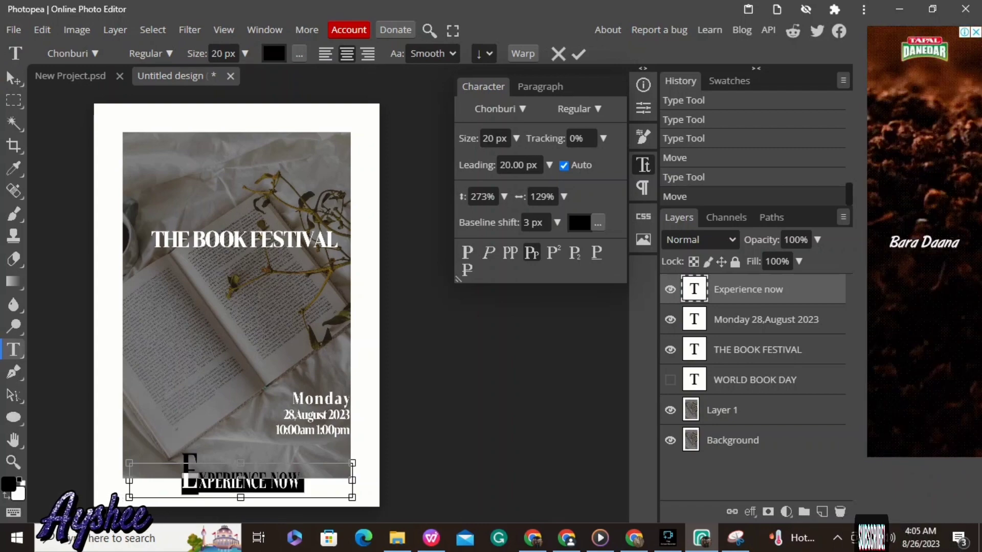
left_click(579, 222)
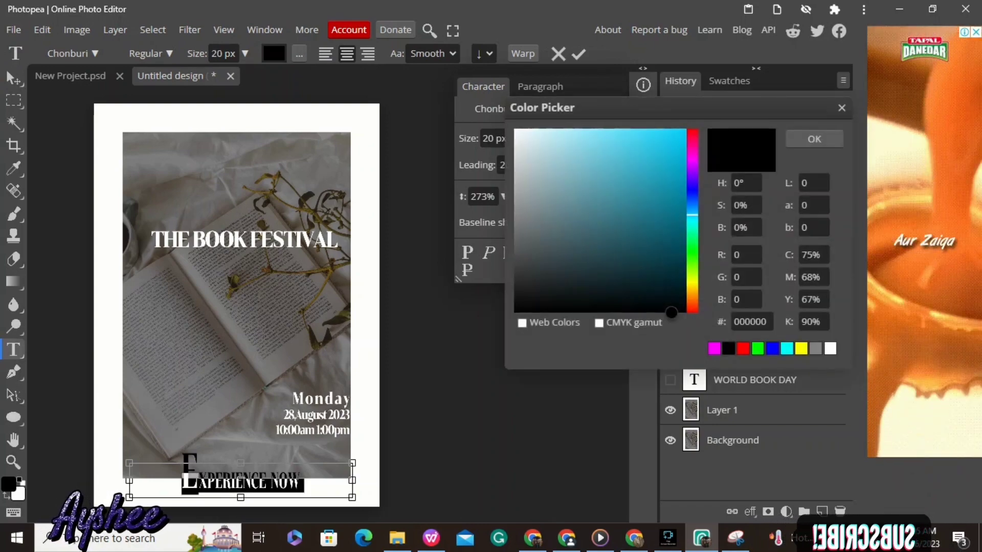
left_click_drag(692, 214, 692, 165)
mouse_move(671, 312)
left_mouse_down()
mouse_move(670, 226)
mouse_move(678, 267)
left_mouse_up()
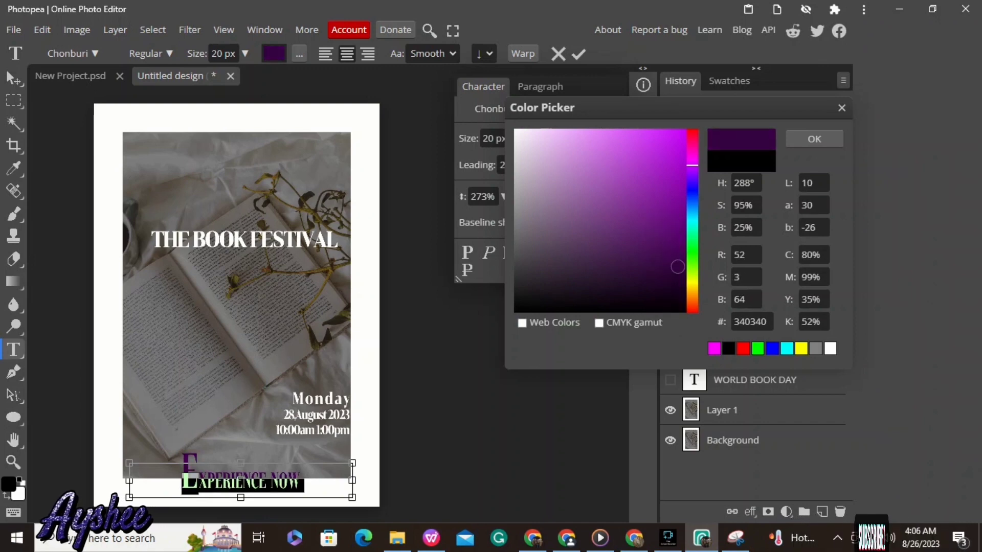
left_click(814, 139)
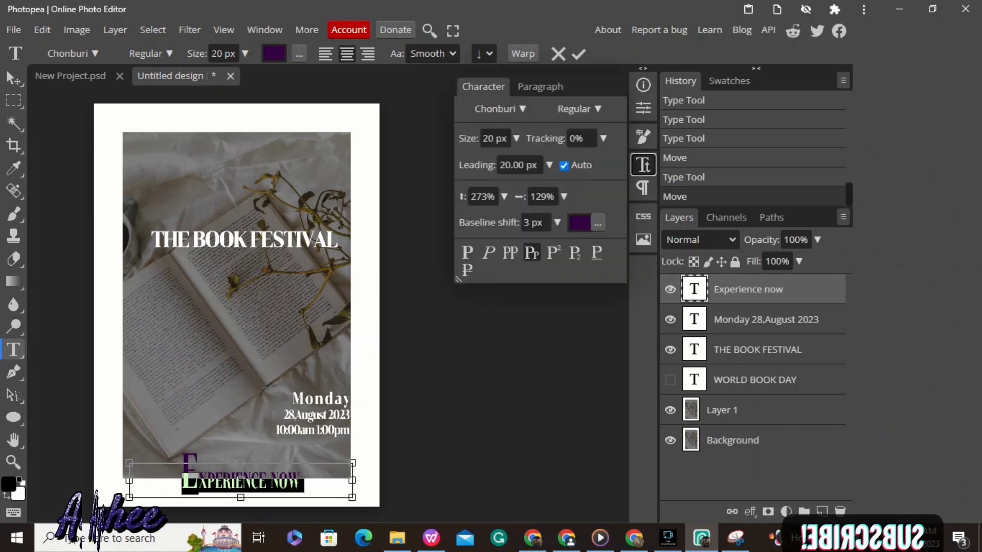
left_click(11, 77)
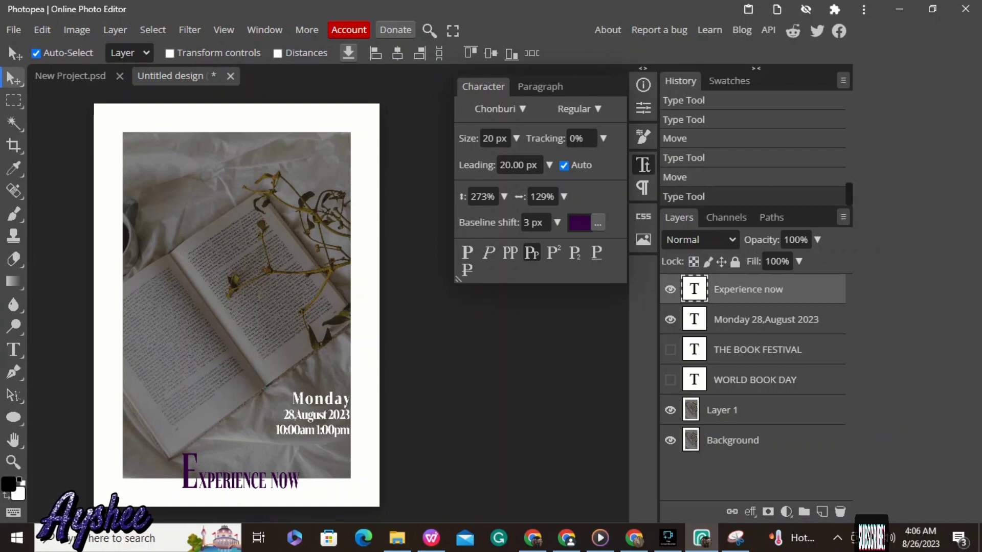
- Close the character settings and make the hidden THE BOOK FESTIVAL and WORLD BOOK DAY layers visible
left_click(643, 165)
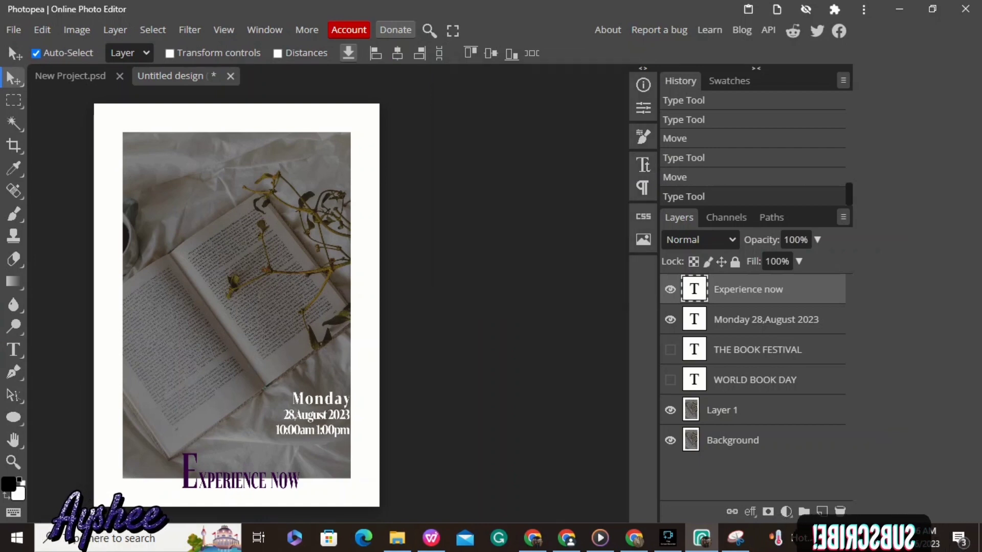
left_click(670, 350)
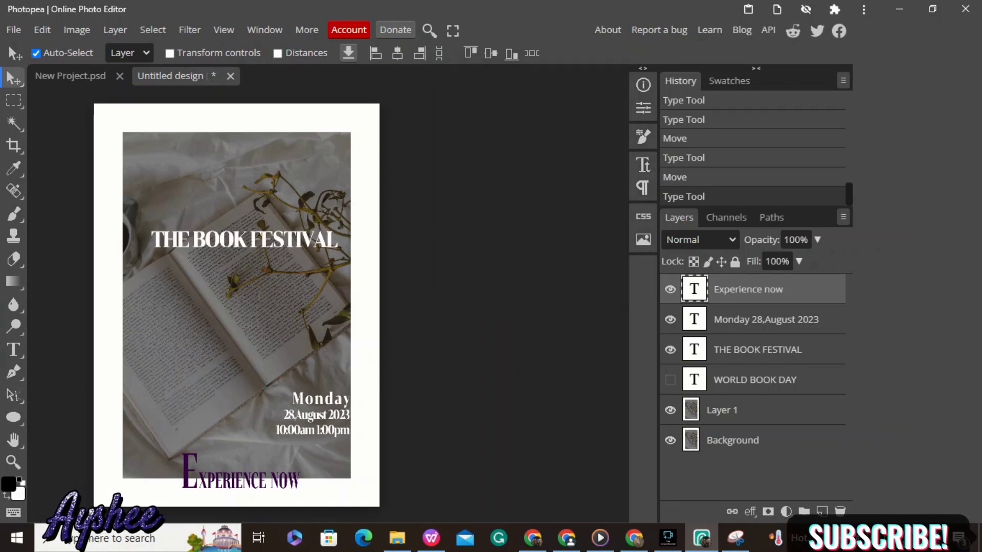
left_click(669, 380)
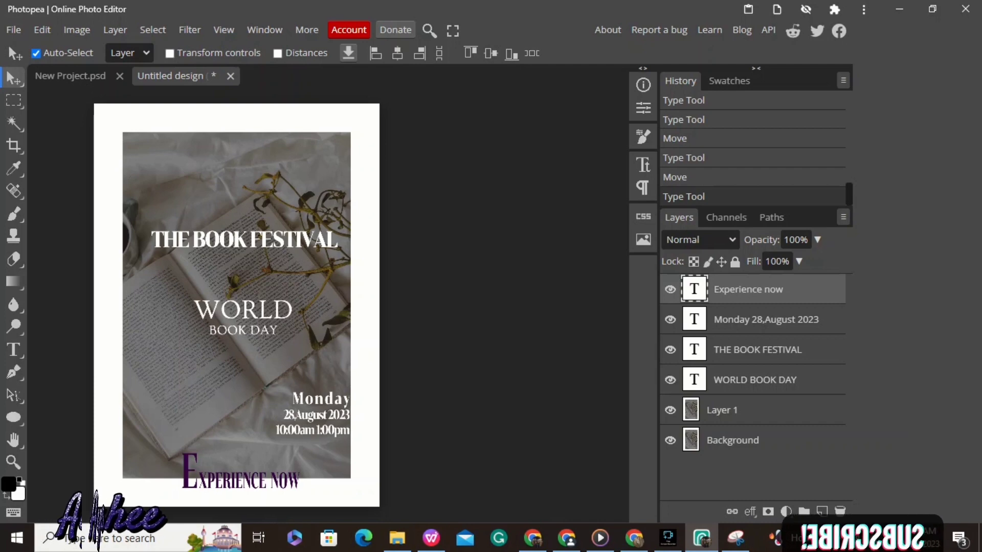
- Capture a screenshot of the whole finished poster with Snipping Tool
left_click(735, 538)
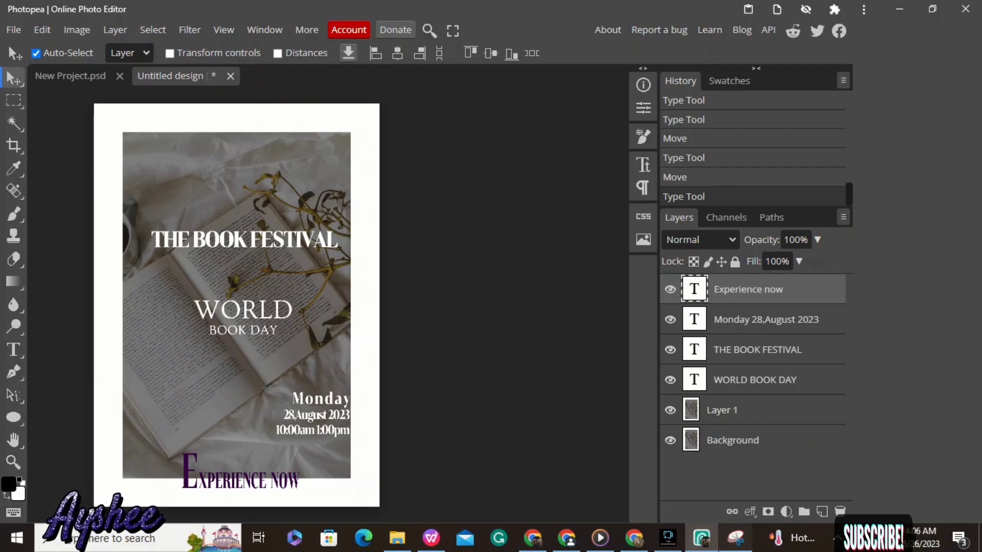
left_click(138, 50)
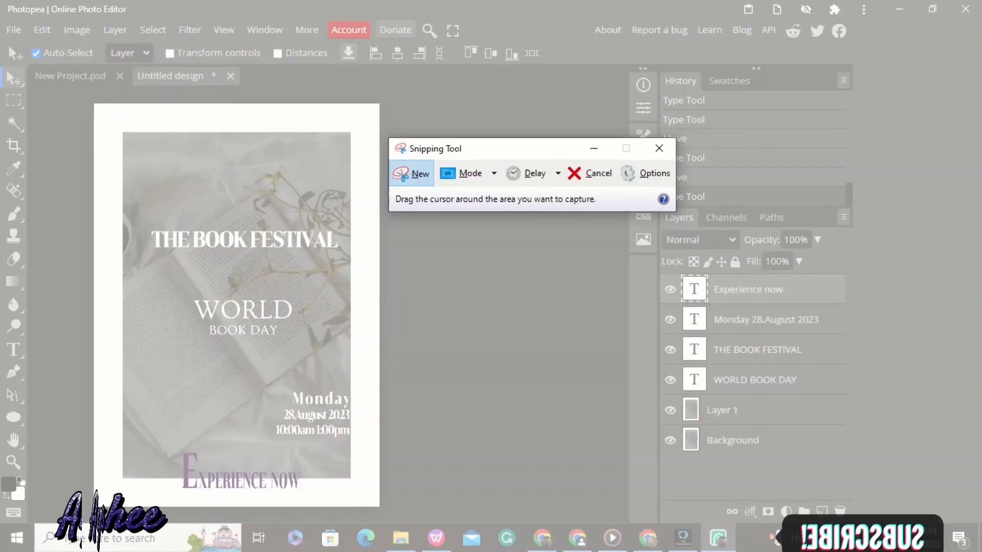
left_click_drag(94, 104, 379, 508)
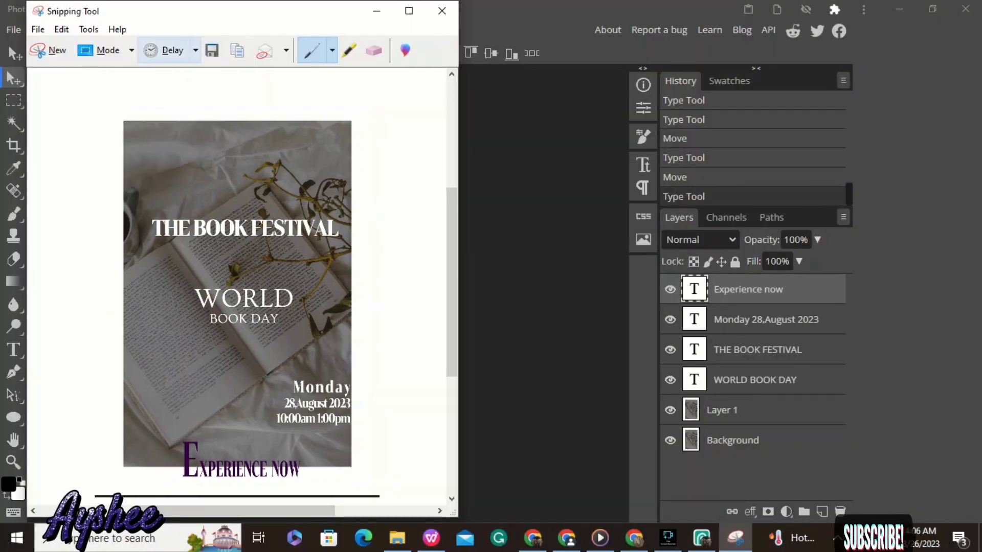
- Switch to the WPS document, paste the final poster screenshot under question 2 and centre it
left_click(431, 538)
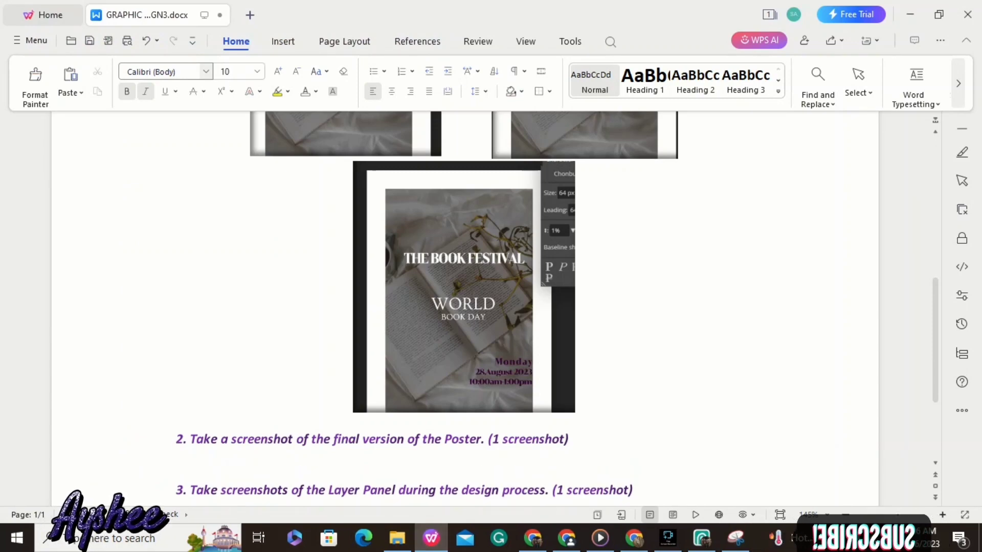
key("ctrl+v")
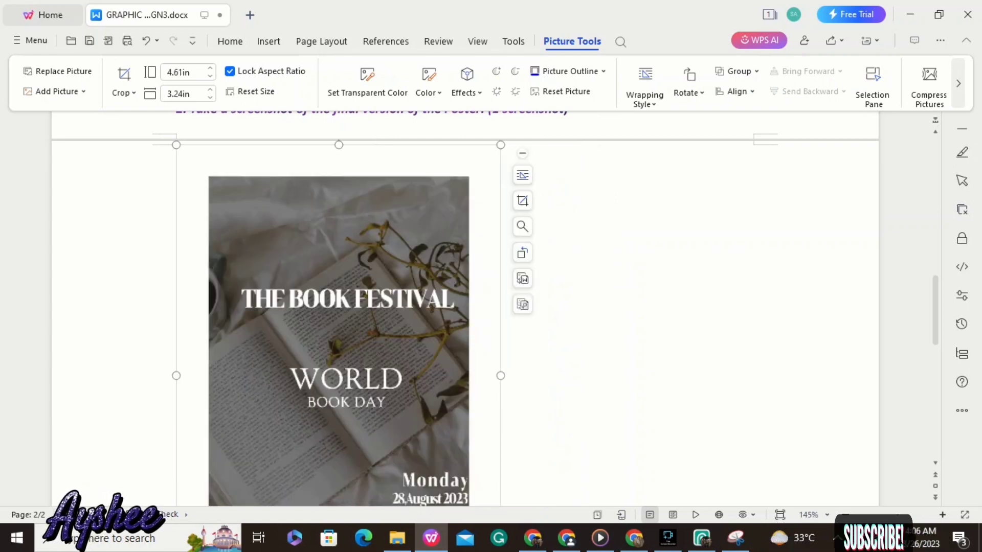
left_click(229, 41)
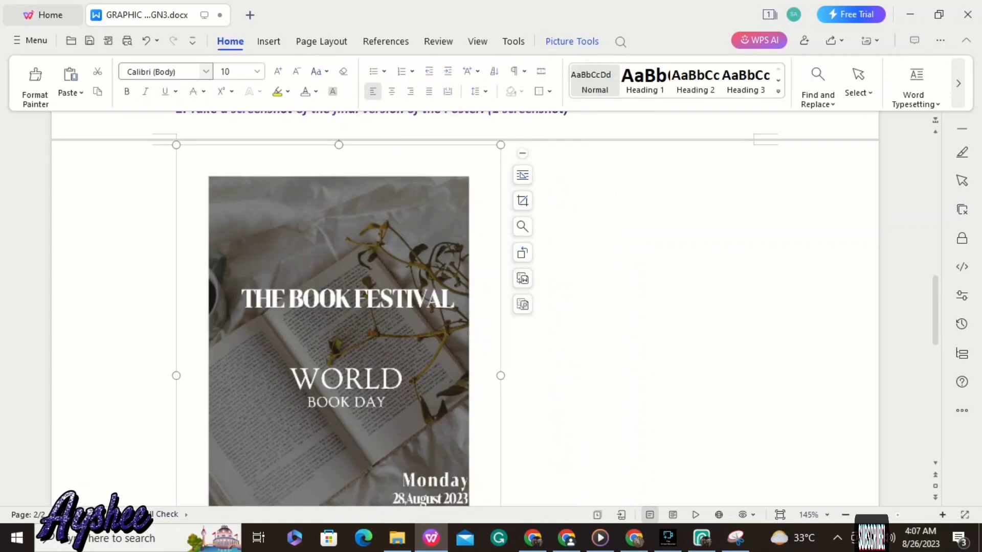
left_click(391, 91)
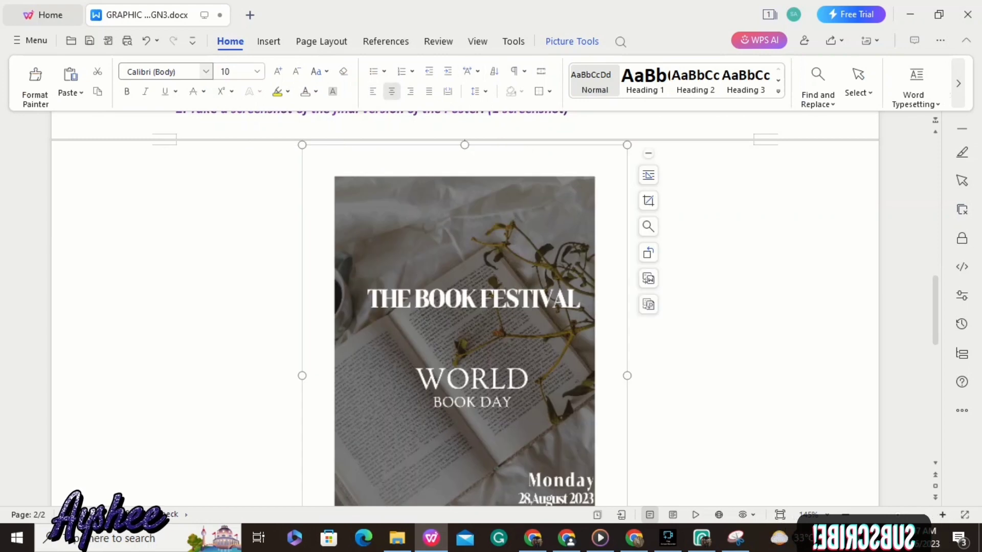
- Apply the thinnest grey glow variation to the pasted final poster picture
left_click(572, 41)
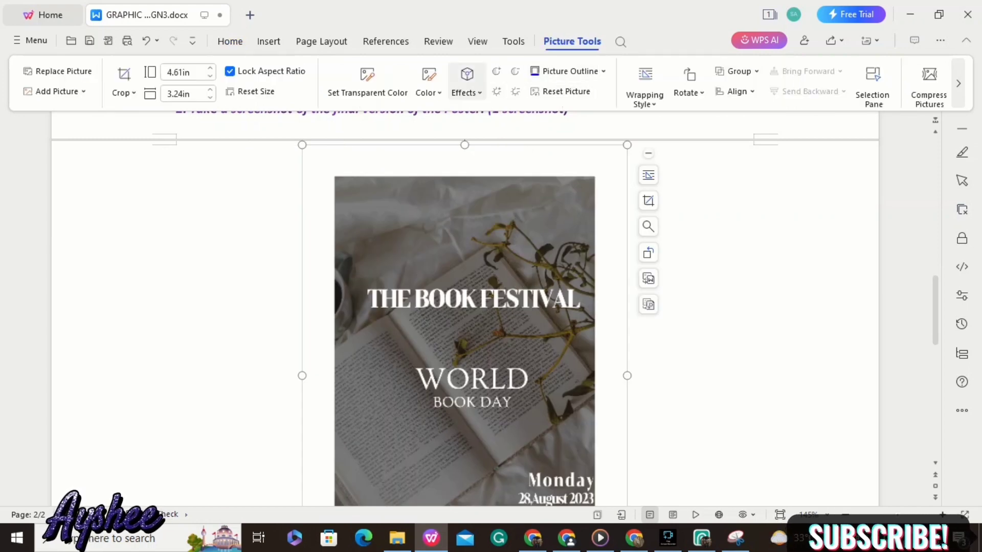
left_click(466, 82)
mouse_move(491, 169)
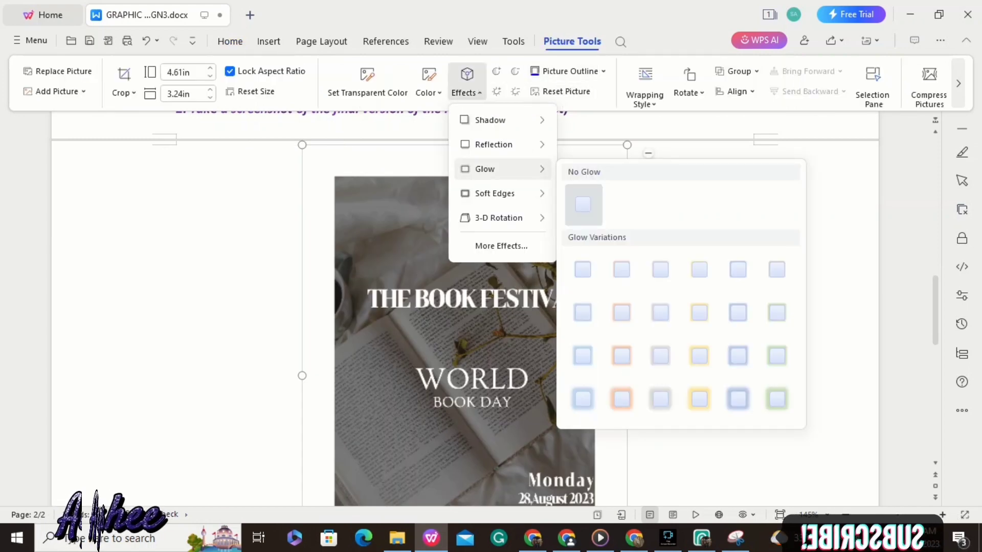
mouse_move(491, 193)
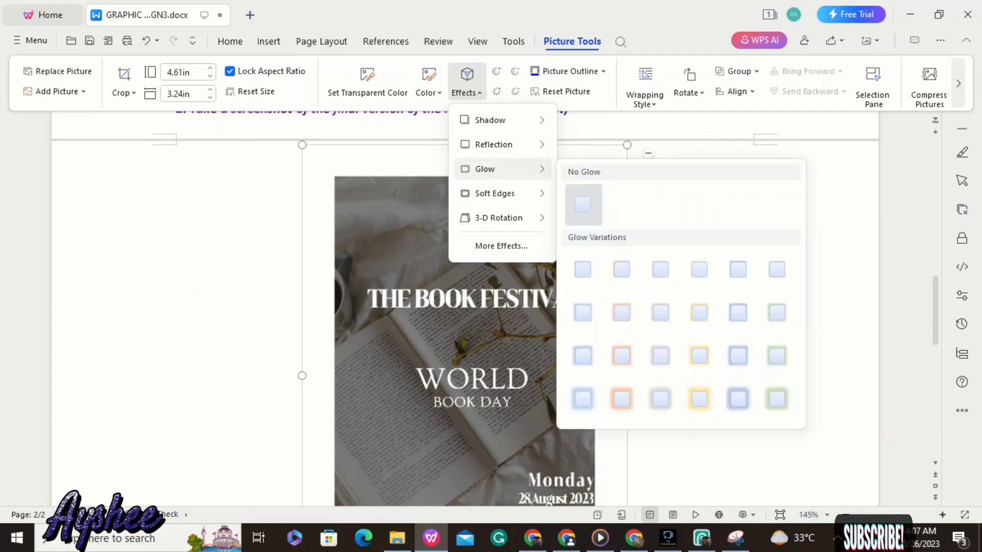
mouse_move(498, 218)
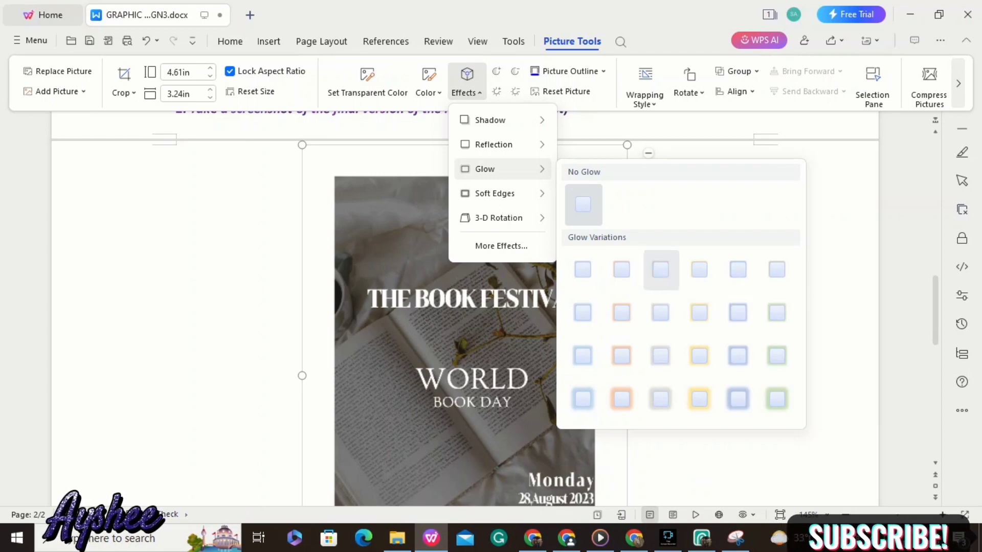
left_click(660, 269)
- Add the first reflection variation to the final poster picture
left_click(467, 82)
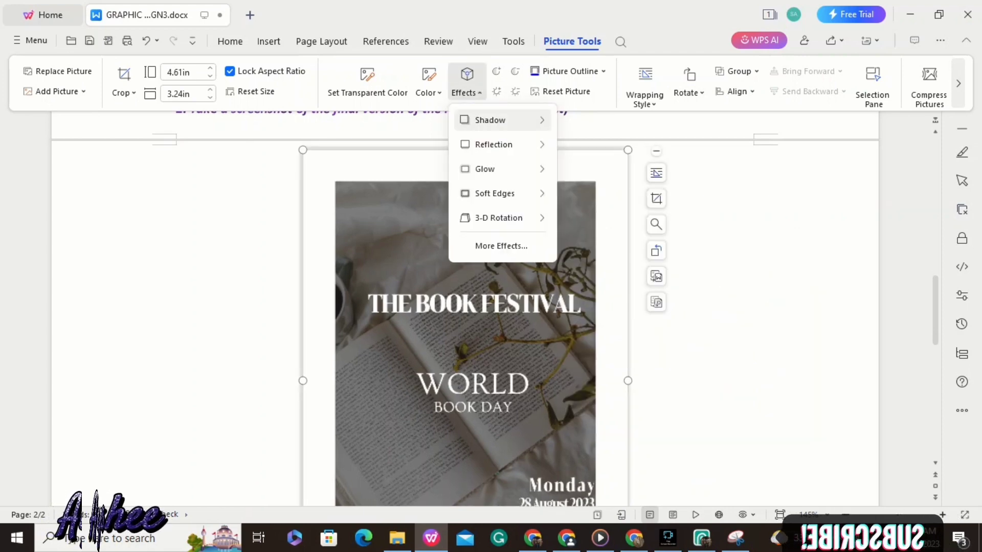
mouse_move(494, 144)
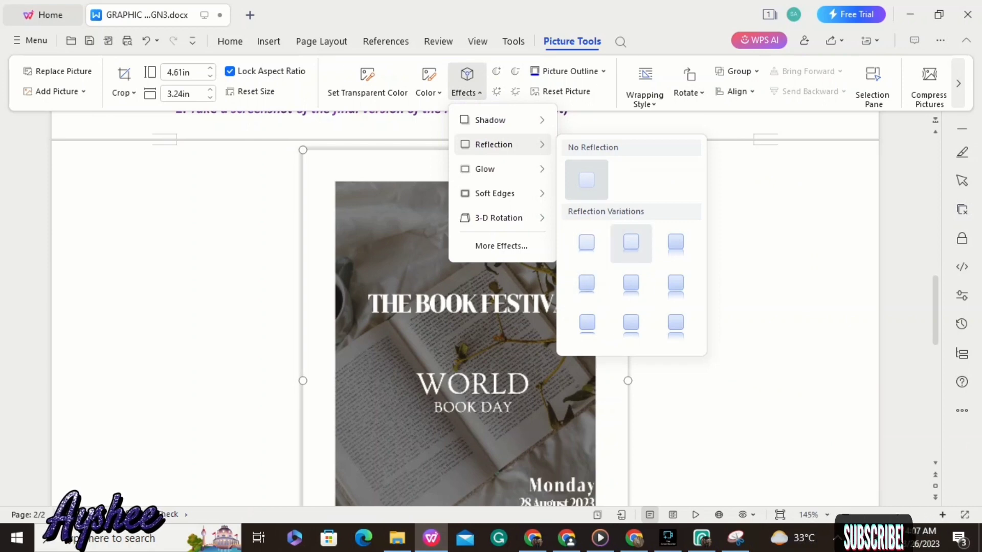
left_click(587, 242)
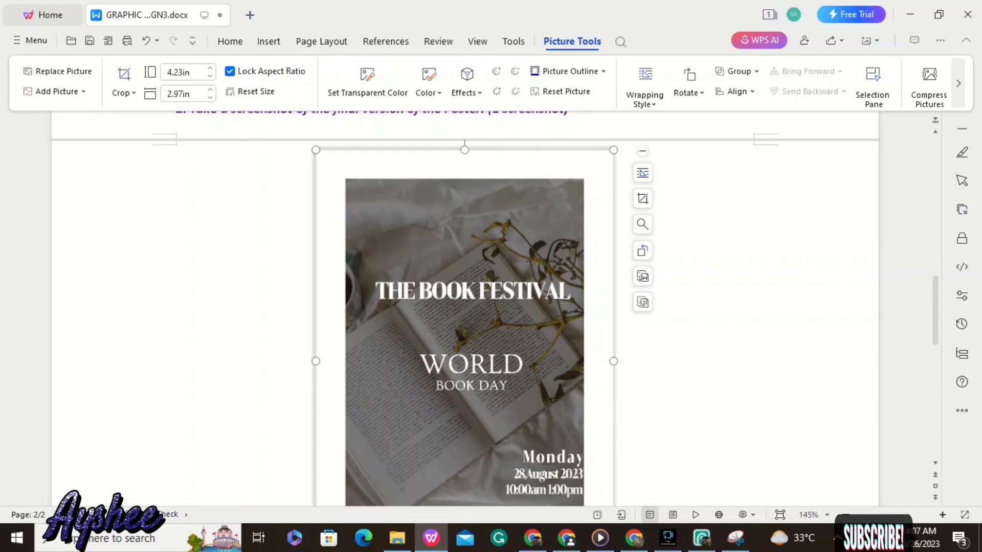
- Crop the poster picture's lower edge to a height of 4.17 in and insert a blank line between it and question 3
scroll(464, 307, "down", 3)
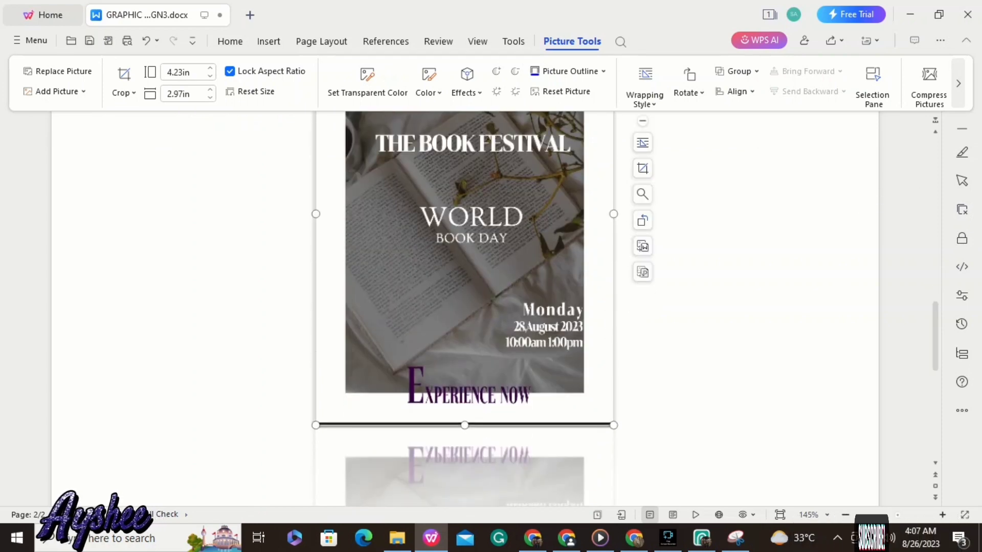
left_click(642, 168)
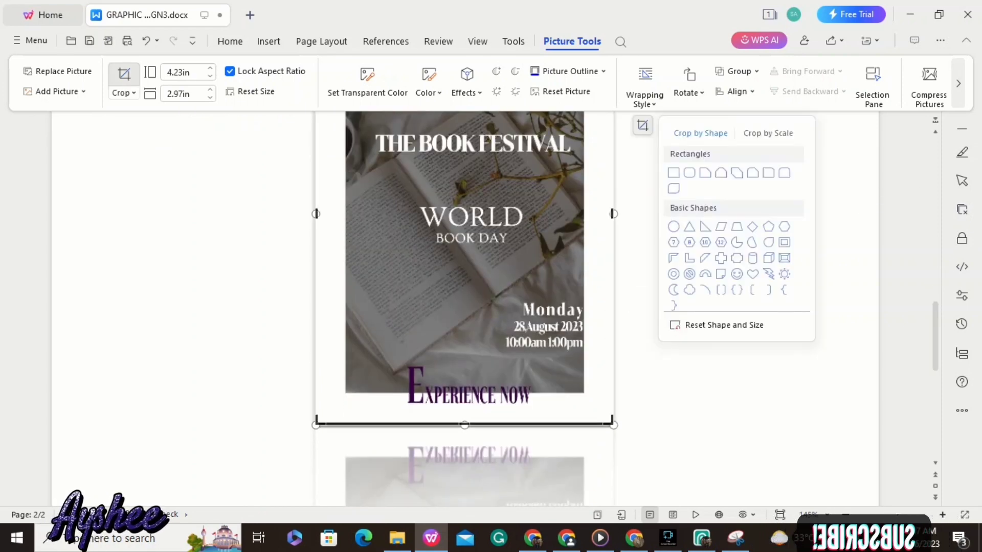
left_click_drag(464, 424, 464, 418)
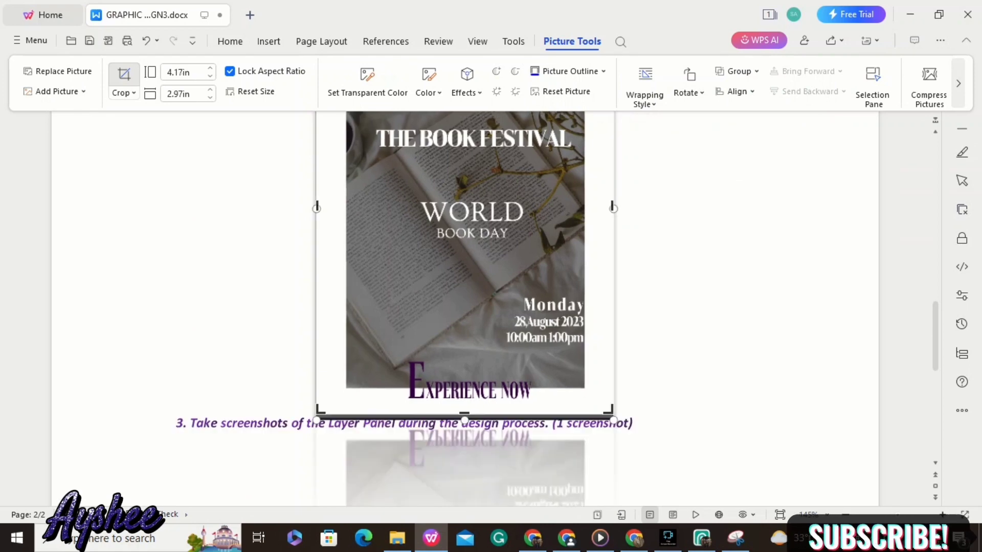
left_click(686, 384)
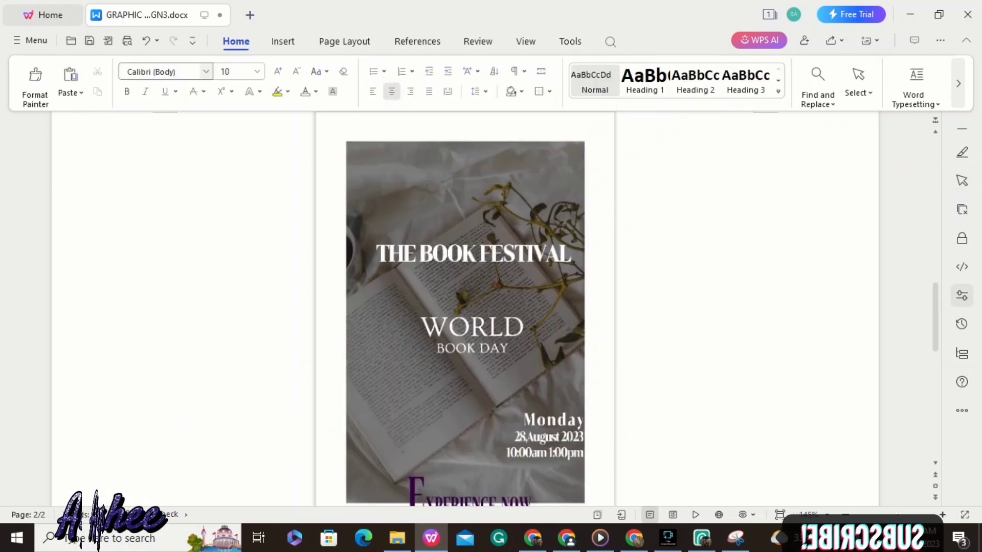
scroll(464, 307, "down", 3)
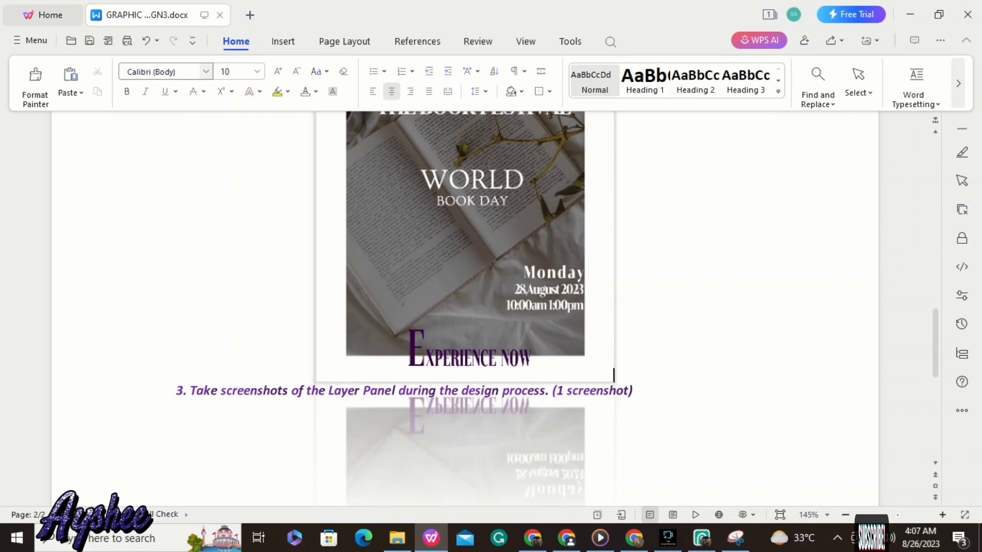
key("Return")
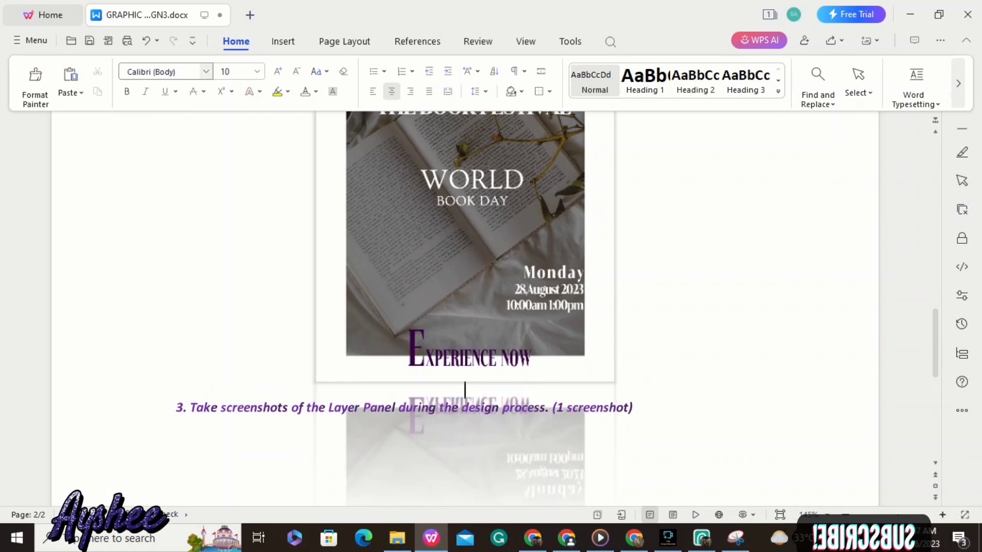
- Select the poster picture again and open its reflection effect options
left_click(465, 247)
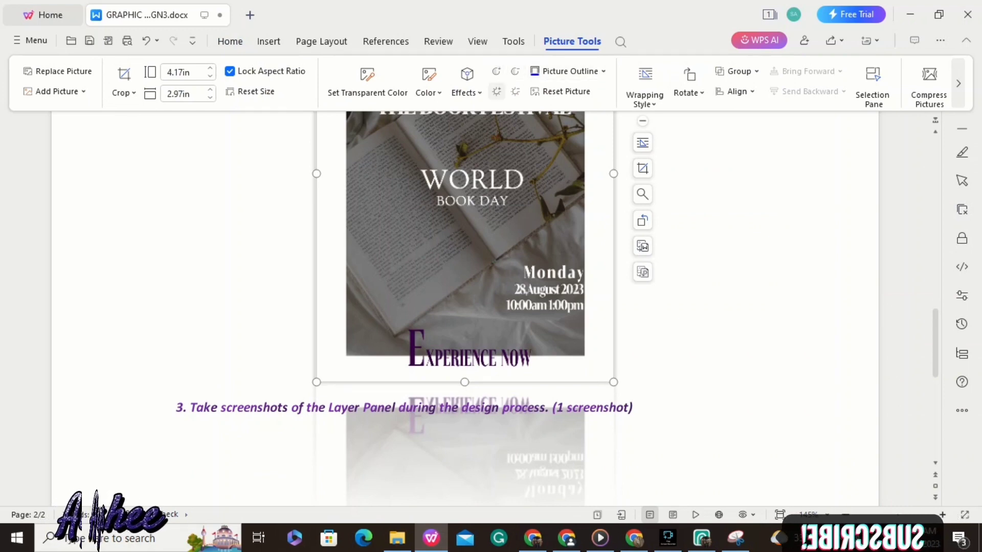
left_click(466, 82)
mouse_move(512, 145)
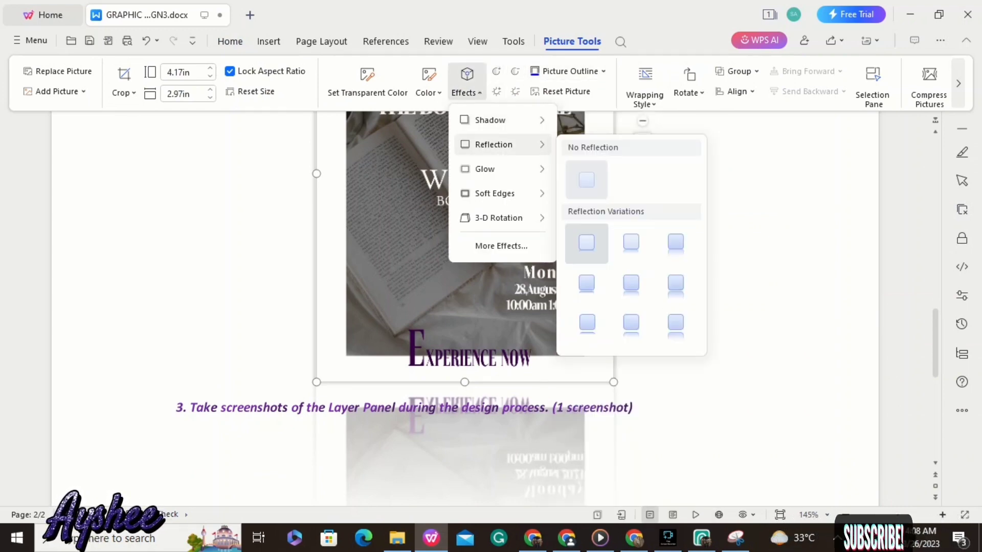